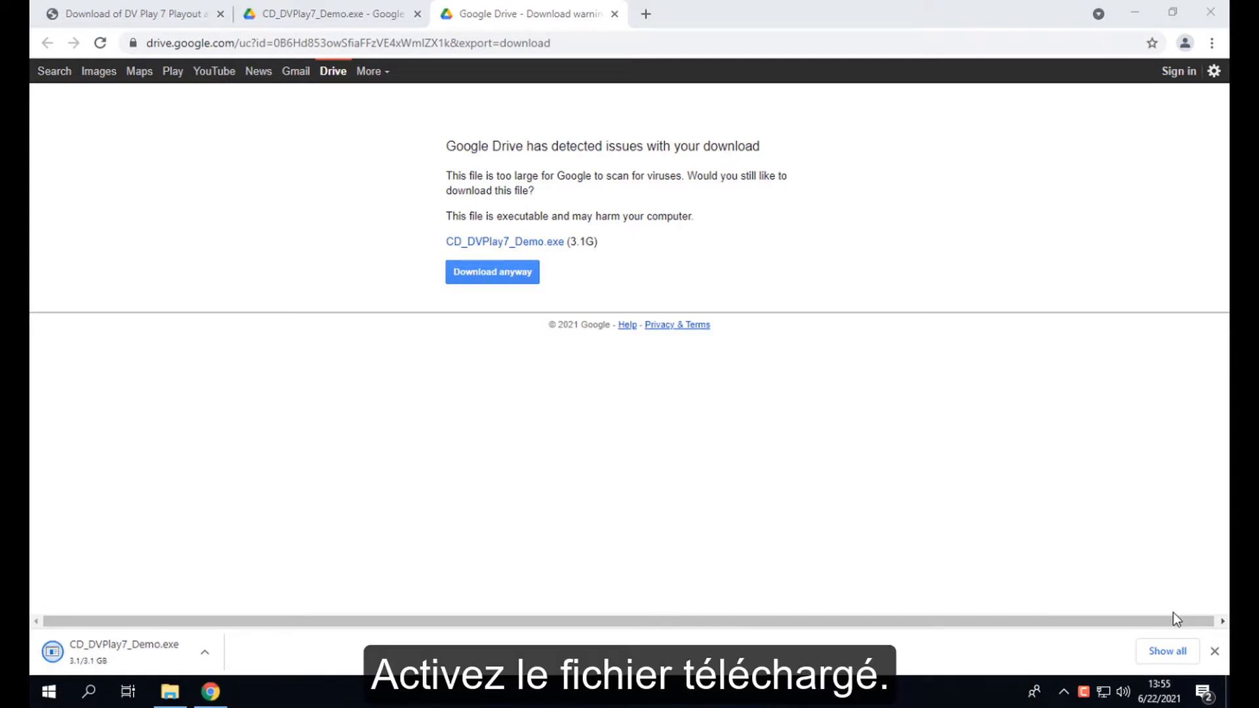
- Run the downloaded CD_DVPlay7_Demo.exe and extract the installation package to C:\CD_DVPlay7
{"action": "left_click", "coordinate": [204, 651]}
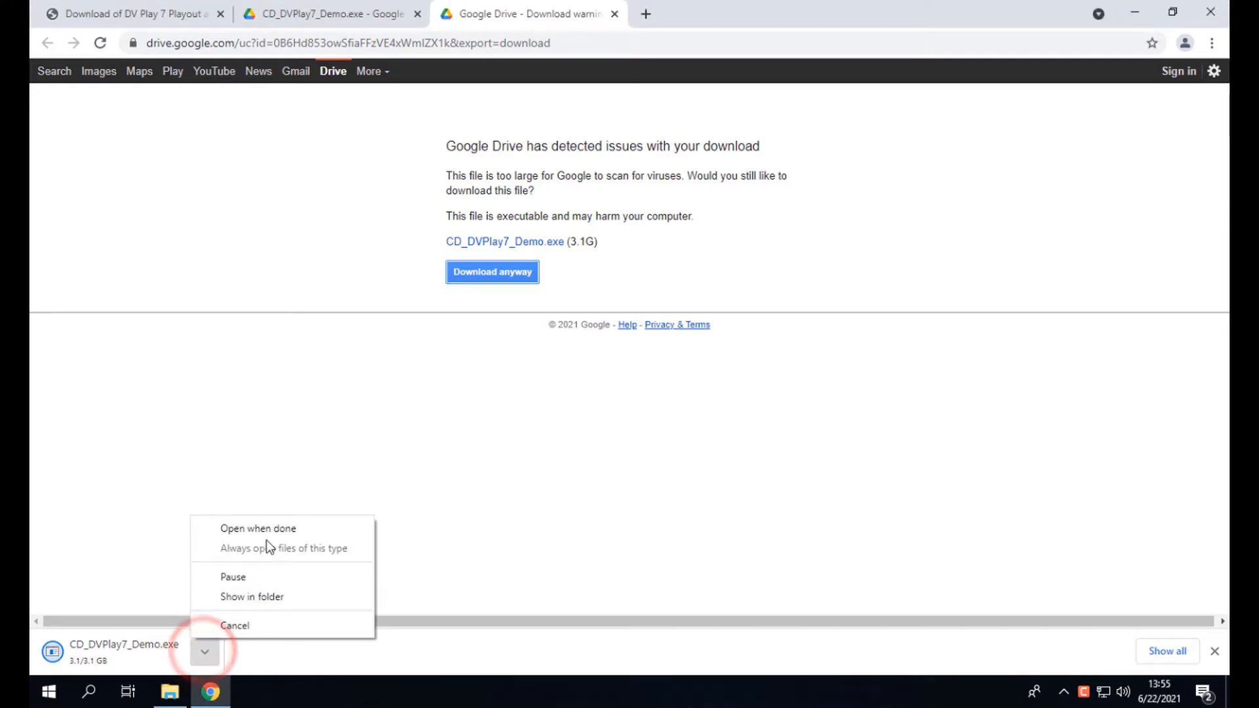
{"action": "left_click", "coordinate": [278, 532]}
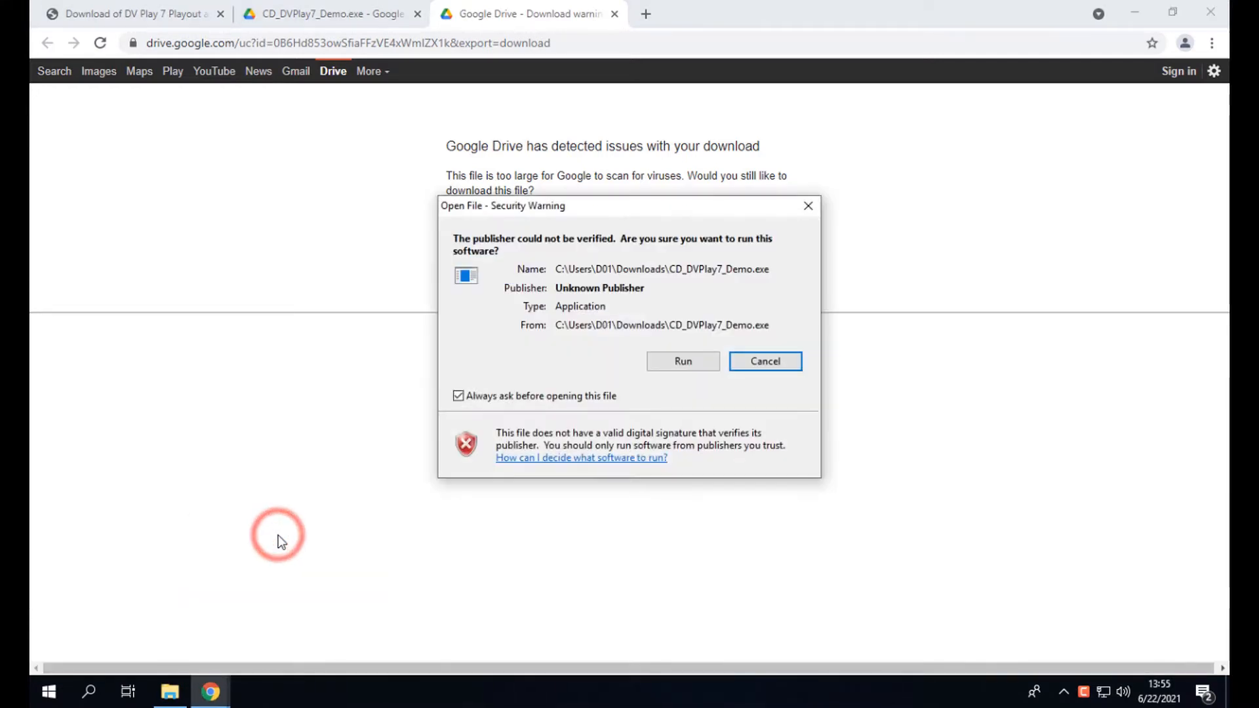
{"action": "left_click", "coordinate": [685, 363]}
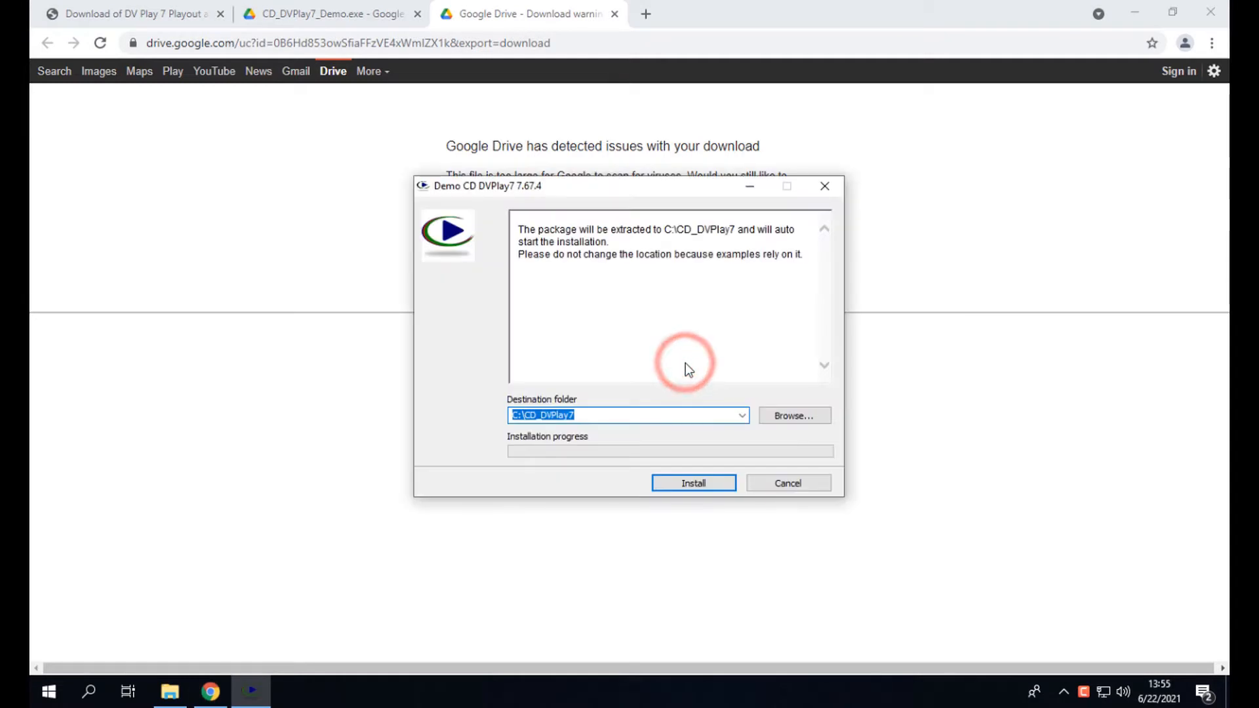
{"action": "left_click", "coordinate": [699, 484]}
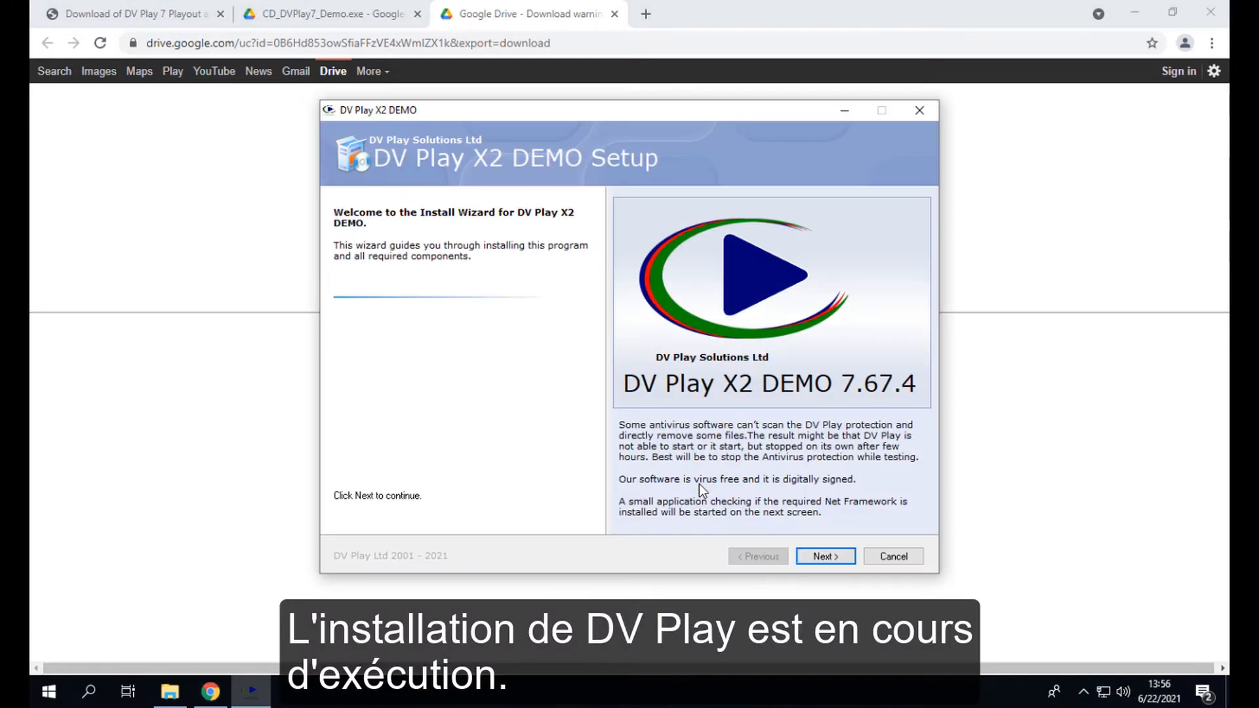
- Complete the DV Play X2 DEMO setup with run and auto start at Windows startup enabled, and accept the Windows restart
{"action": "left_click", "coordinate": [825, 556]}
{"action": "left_click", "coordinate": [630, 498]}
{"action": "left_click", "coordinate": [825, 556]}
{"action": "left_click", "coordinate": [825, 556]}
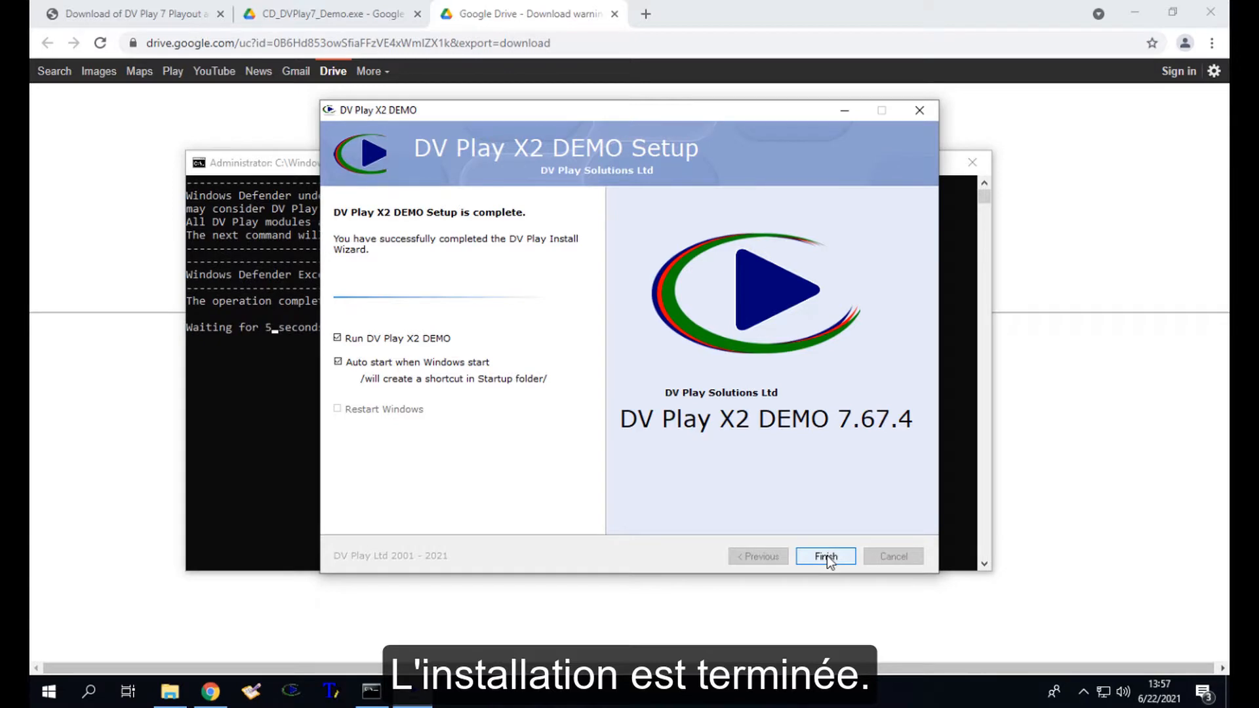
{"action": "left_click", "coordinate": [826, 556]}
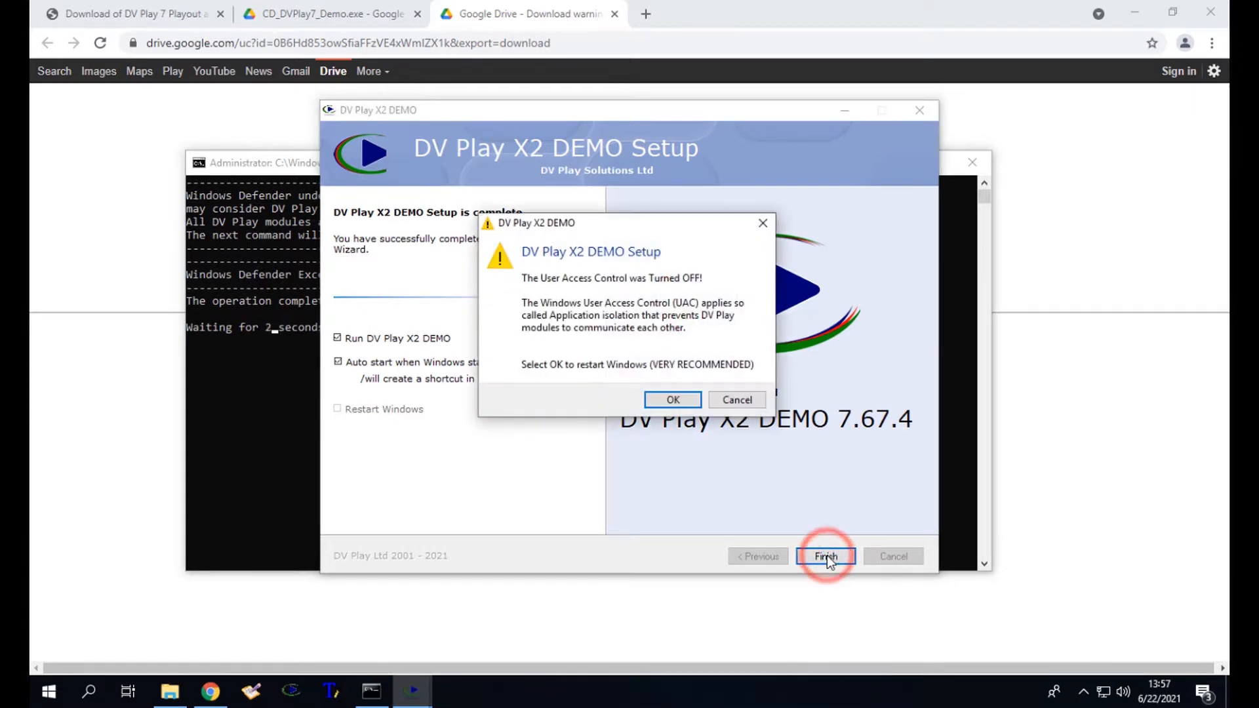
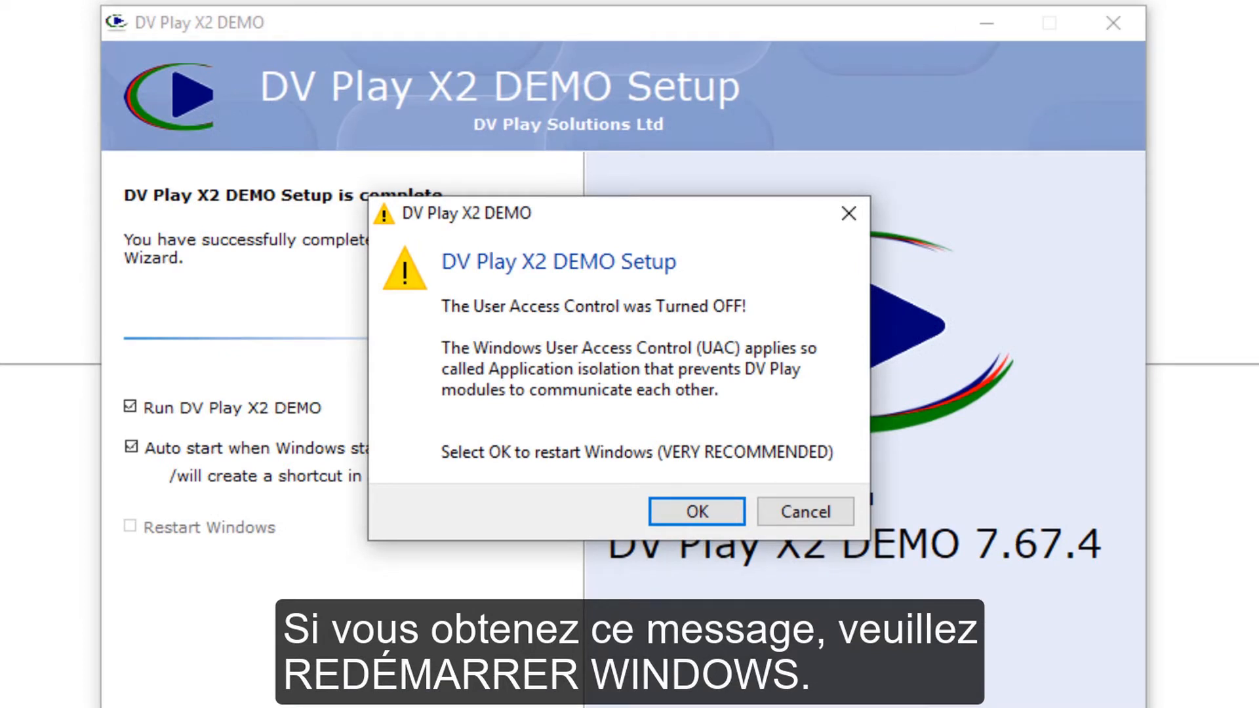
{"action": "left_click", "coordinate": [695, 505]}
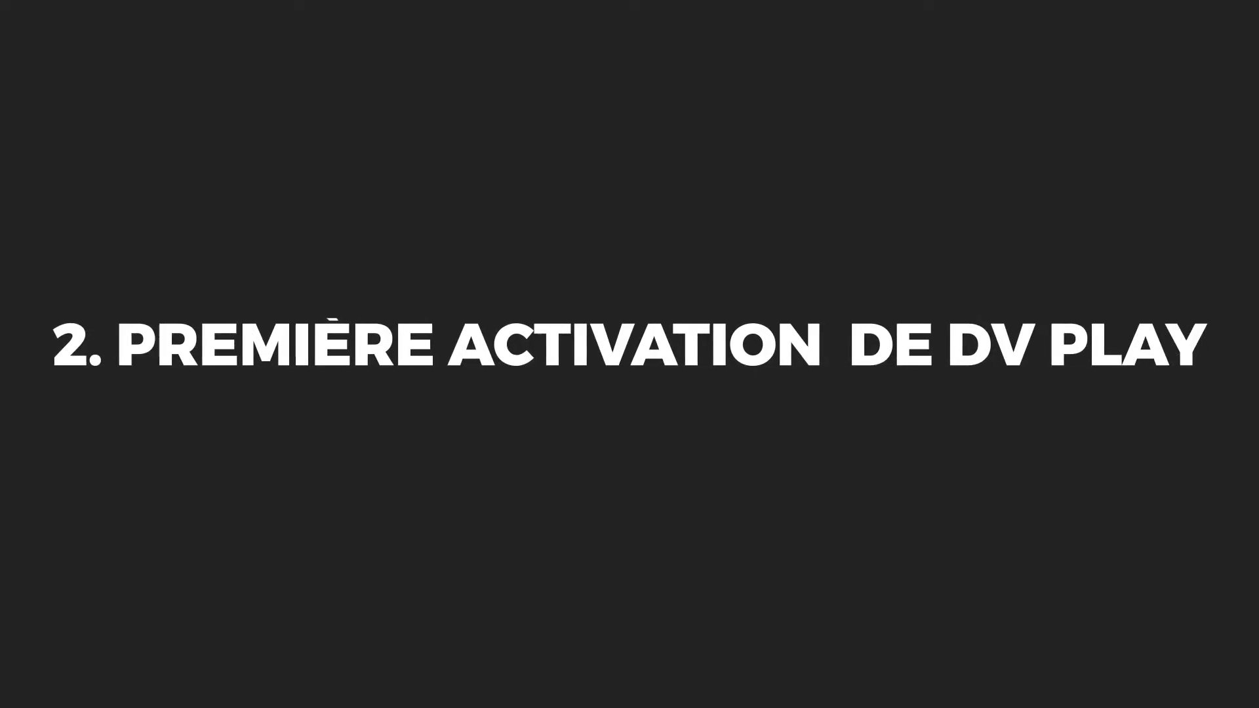
- Start Digital Video Play from the desktop and accept "Other - will turn off the counters" as the Windows language pack
{"action": "left_click_drag", "start_coordinate": [531, 144], "coordinate": [755, 372]}
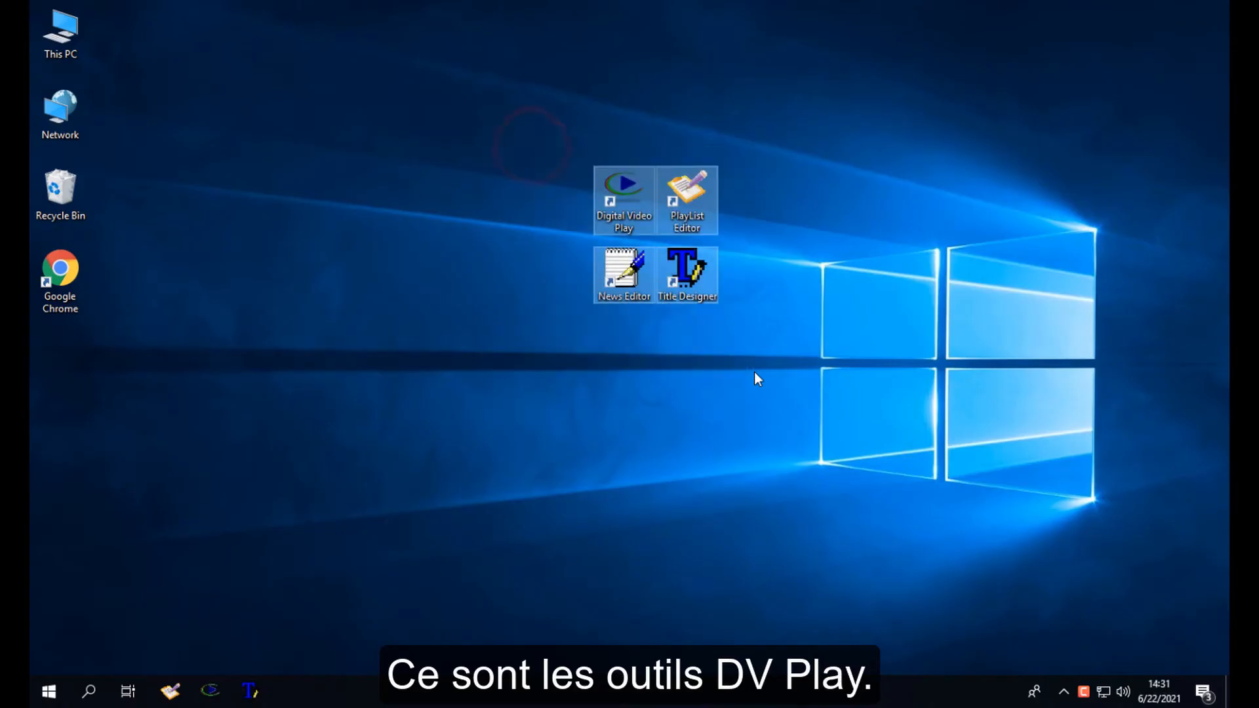
{"action": "left_click", "coordinate": [754, 366]}
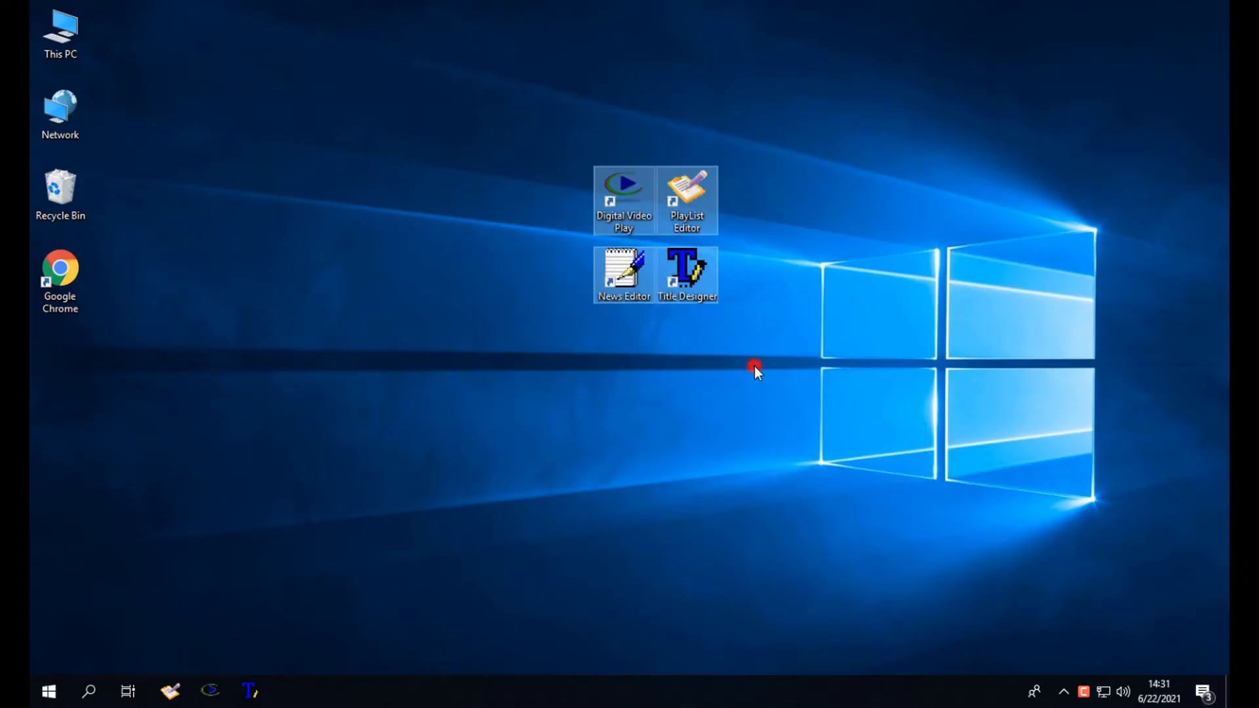
{"action": "left_click", "coordinate": [642, 209]}
{"action": "double_click", "coordinate": [642, 209]}
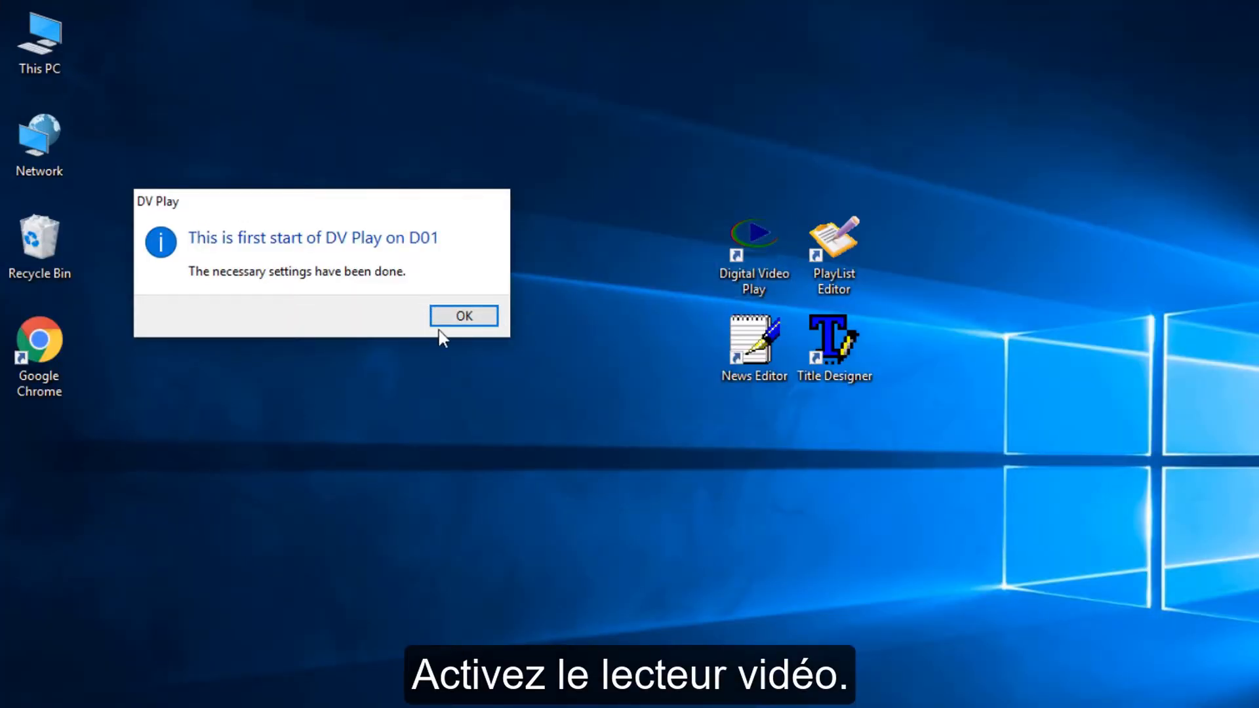
{"action": "left_click", "coordinate": [463, 316]}
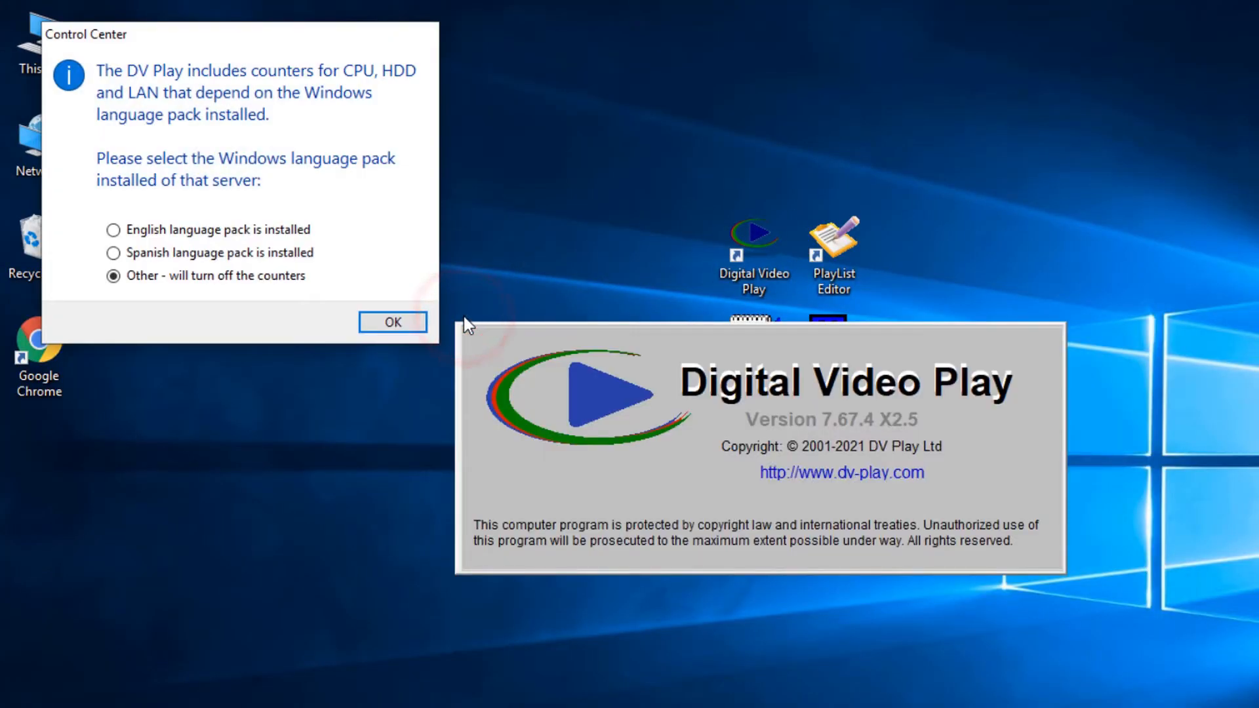
{"action": "left_click", "coordinate": [421, 322]}
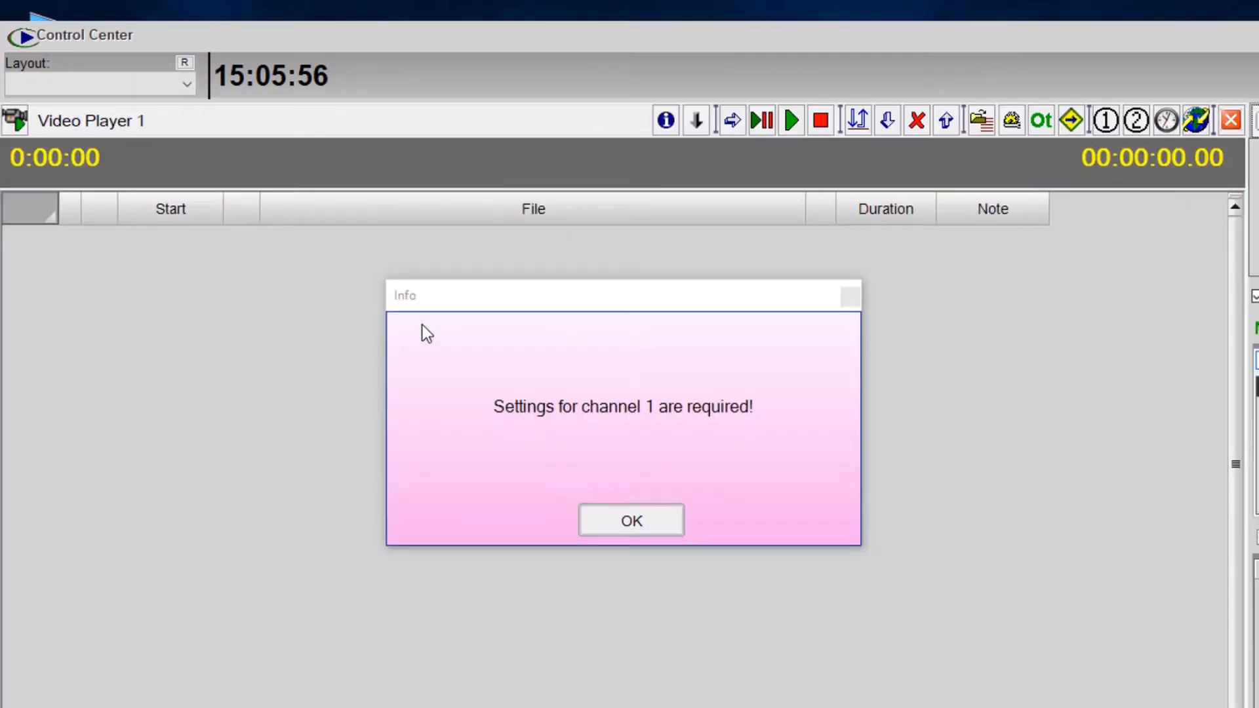
- Open the required settings for channel 1 and name the channel "Test TV"
{"action": "left_click", "coordinate": [615, 512]}
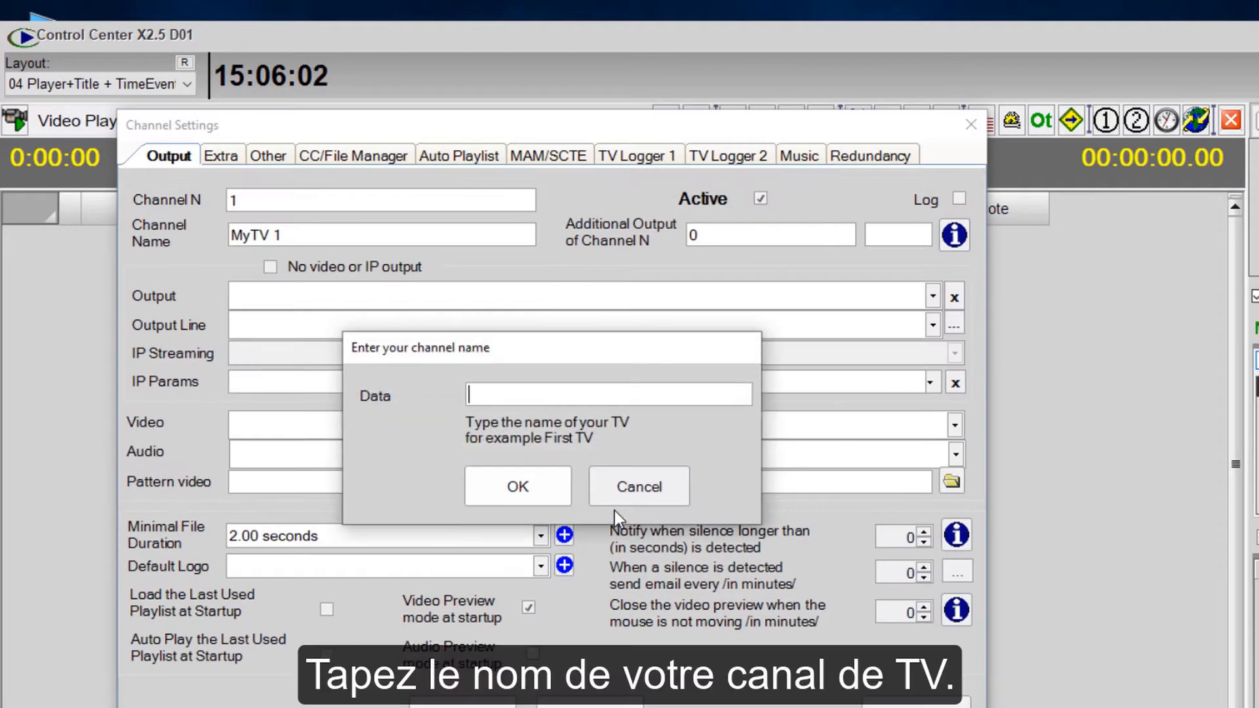
{"action": "type", "text": "Test TV"}
{"action": "left_click", "coordinate": [538, 501]}
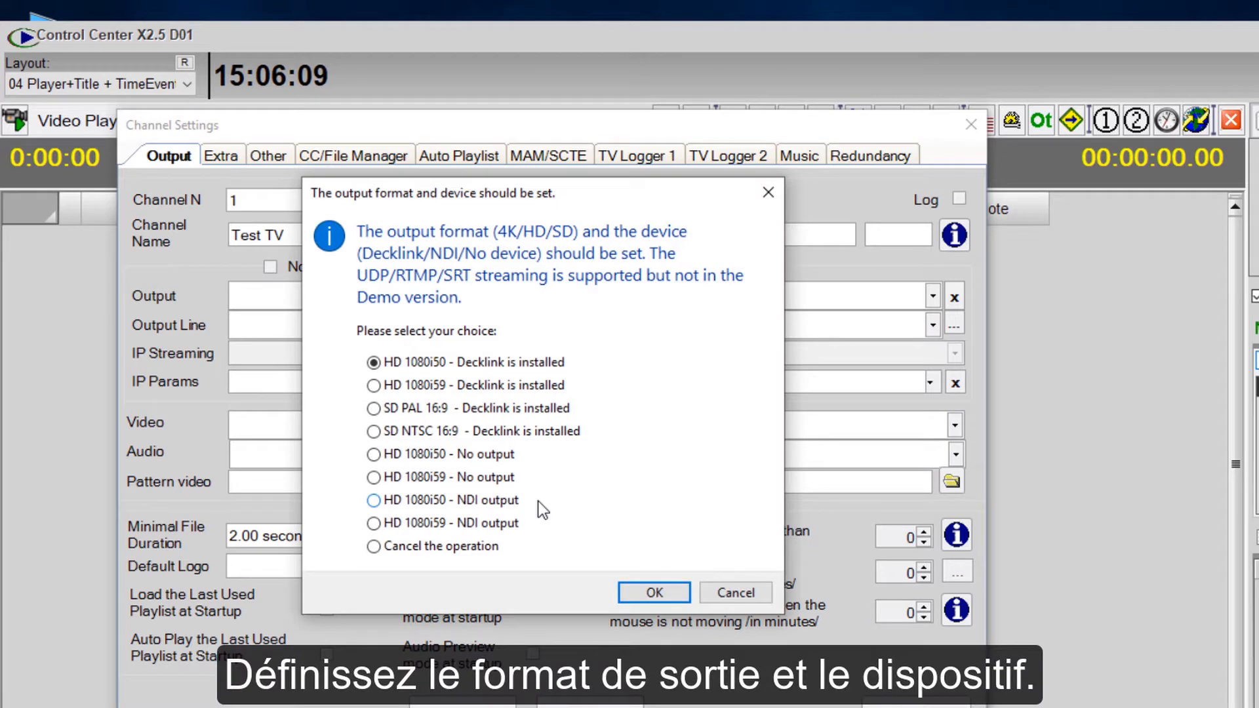
- Set the channel's format to HD 1080i50 - Decklink is installed, with DeckLink SDI 4K as output and SDI as output line
{"action": "left_click", "coordinate": [635, 599]}
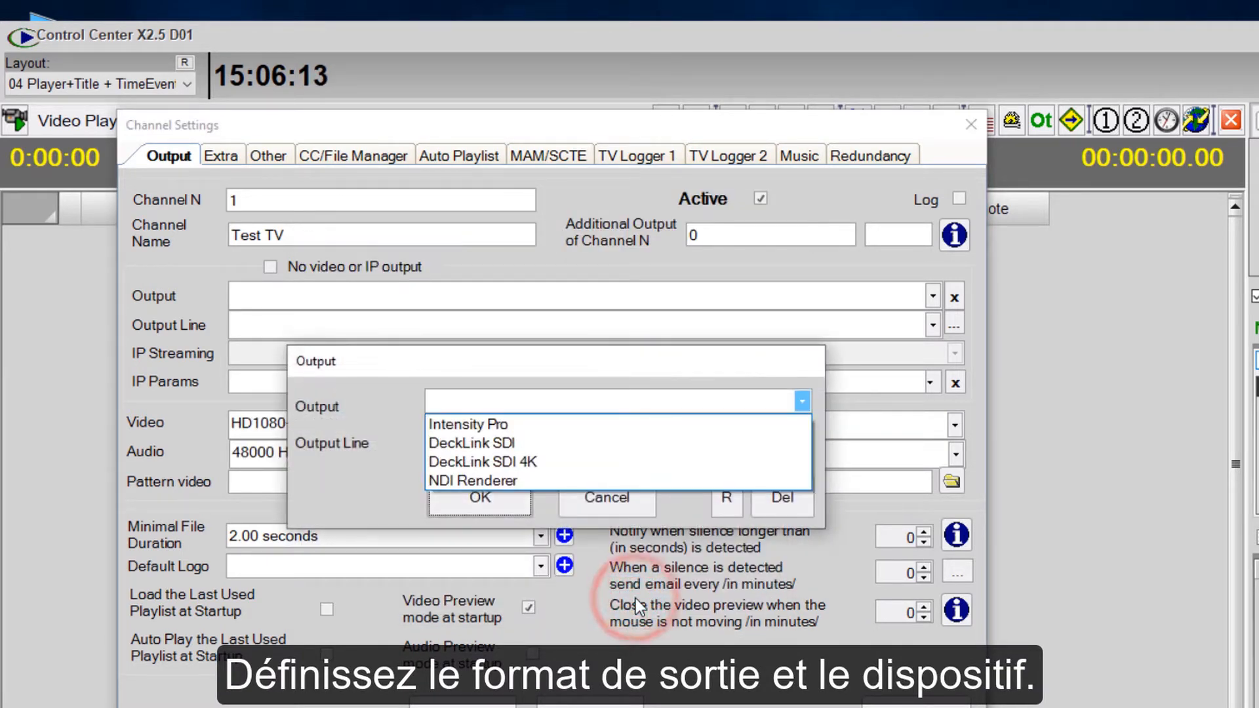
{"action": "left_click", "coordinate": [569, 461]}
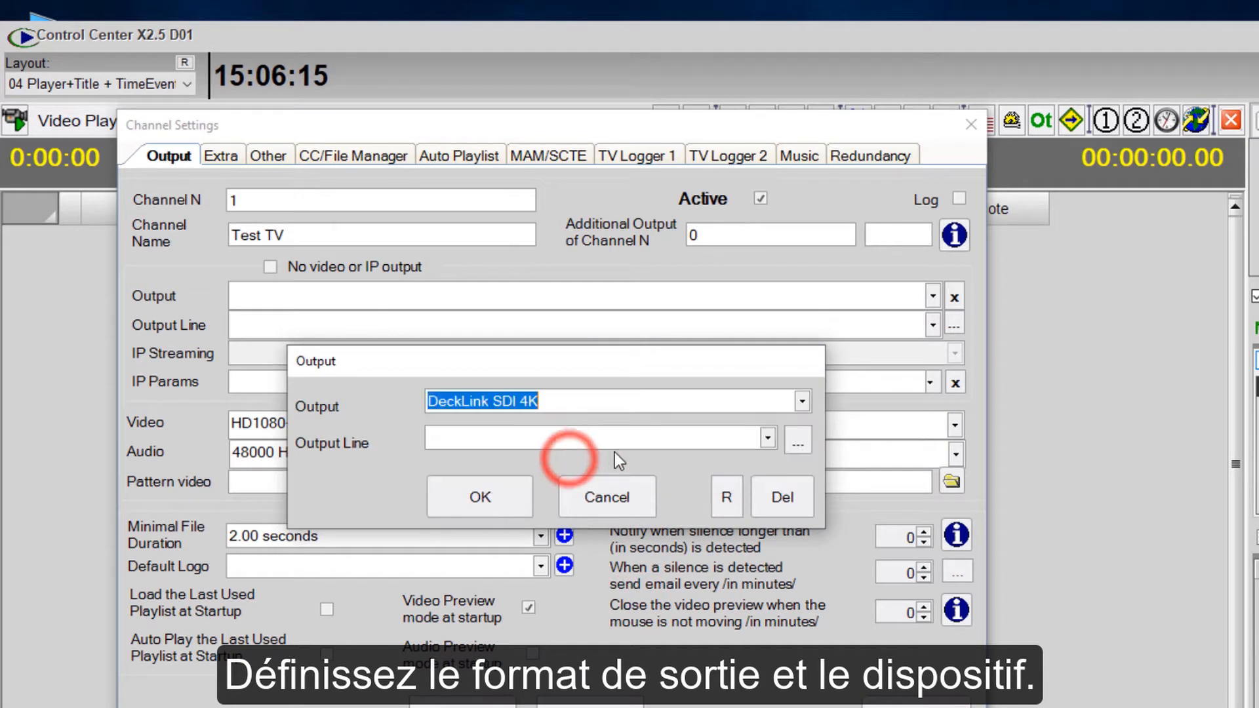
{"action": "left_click", "coordinate": [652, 442]}
{"action": "left_click", "coordinate": [766, 437]}
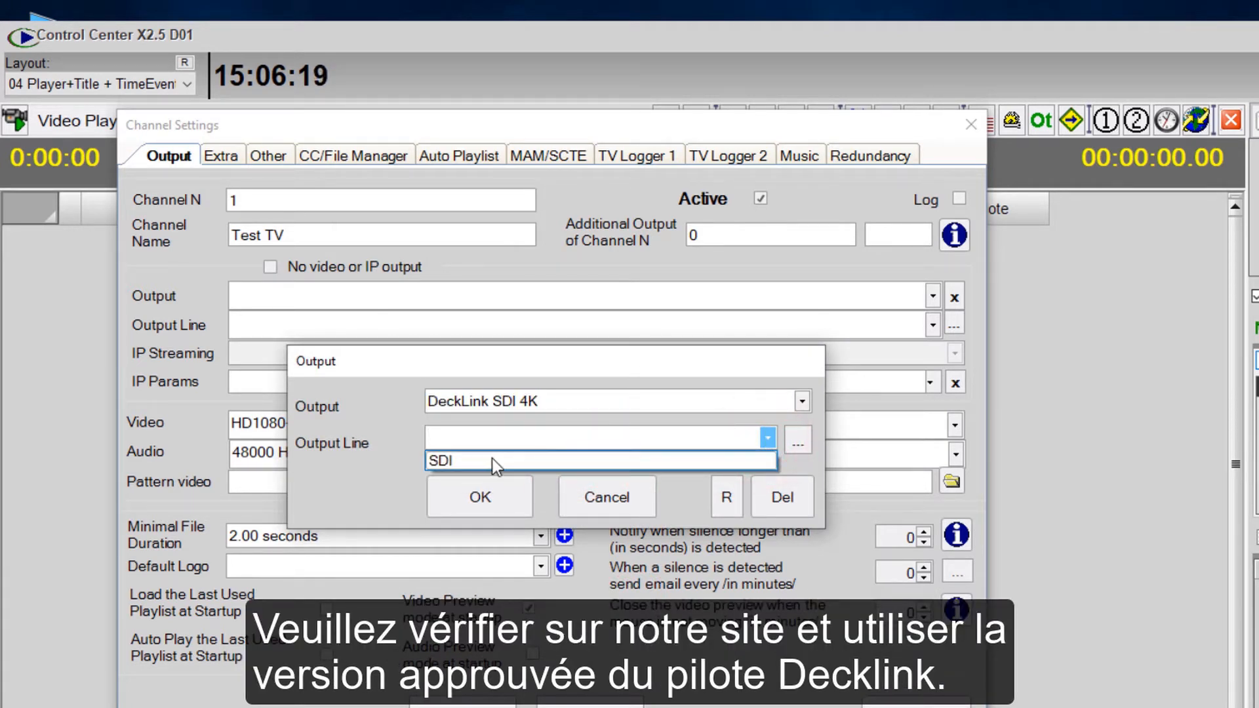
{"action": "left_click", "coordinate": [483, 461]}
{"action": "left_click", "coordinate": [478, 500]}
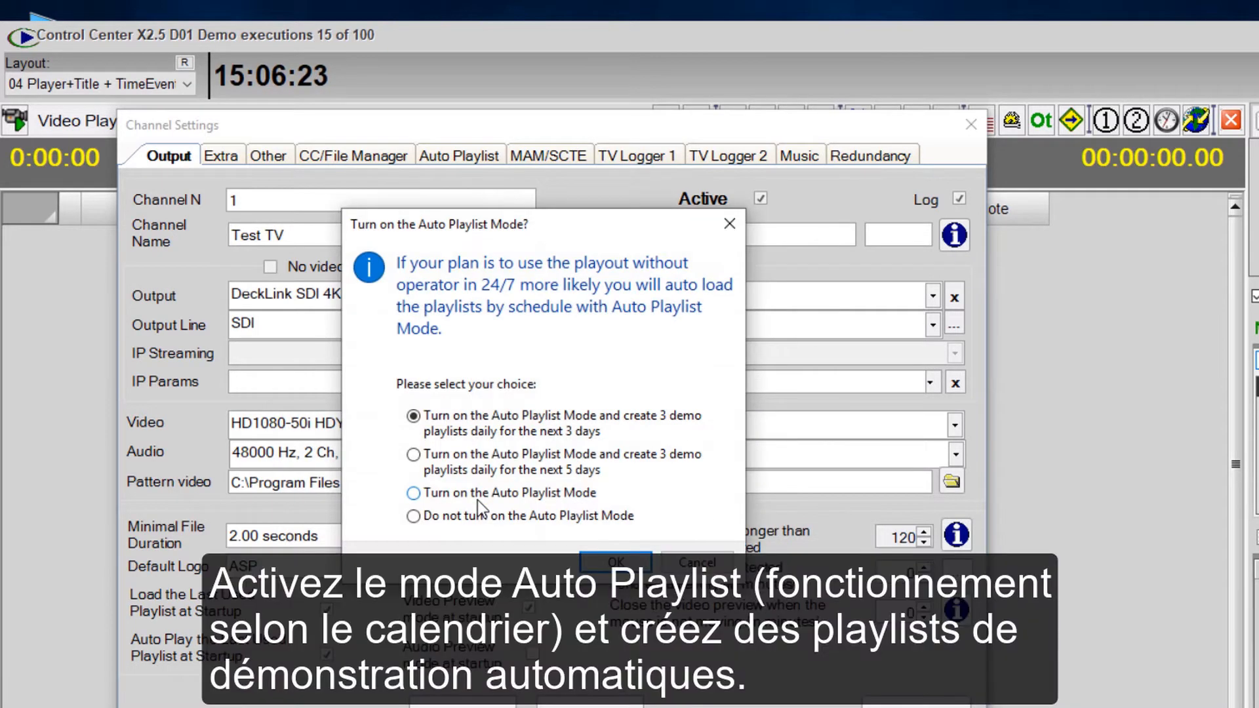
- Turn on Auto Playlist Mode, creating 3 demo playlists daily for the next 3 days, and dismiss the playlist information
{"action": "left_click", "coordinate": [609, 563]}
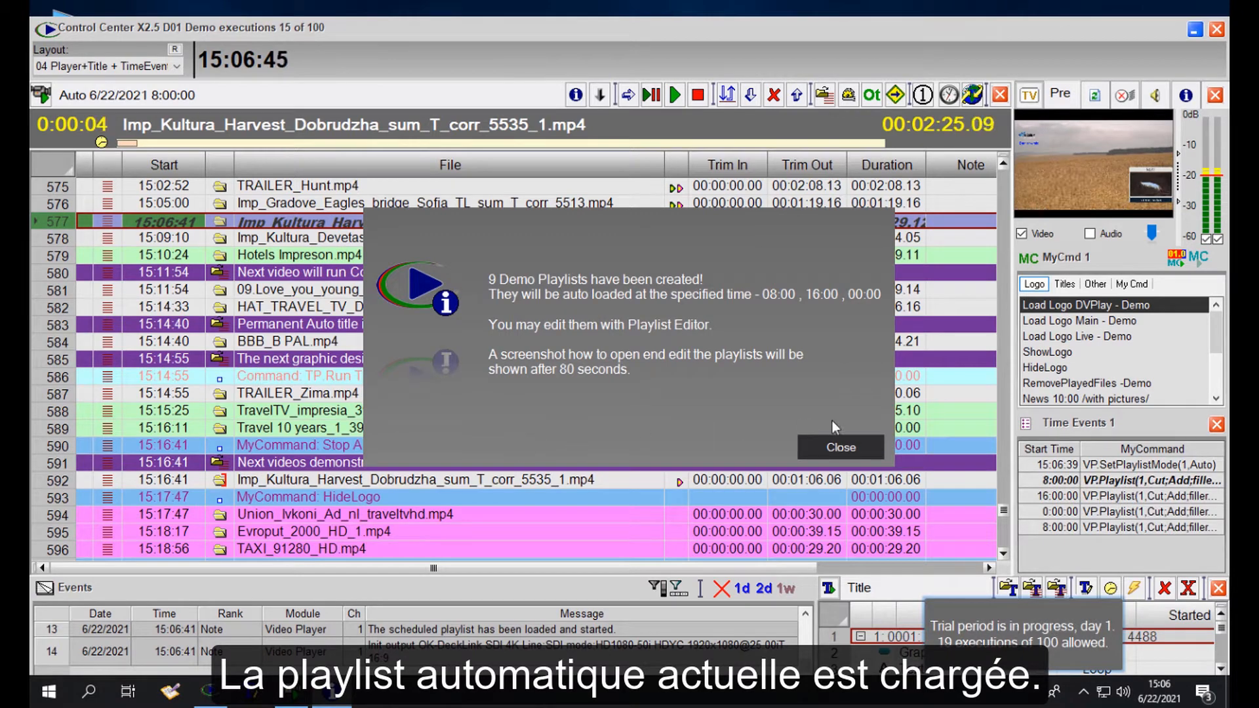
{"action": "left_click", "coordinate": [846, 447]}
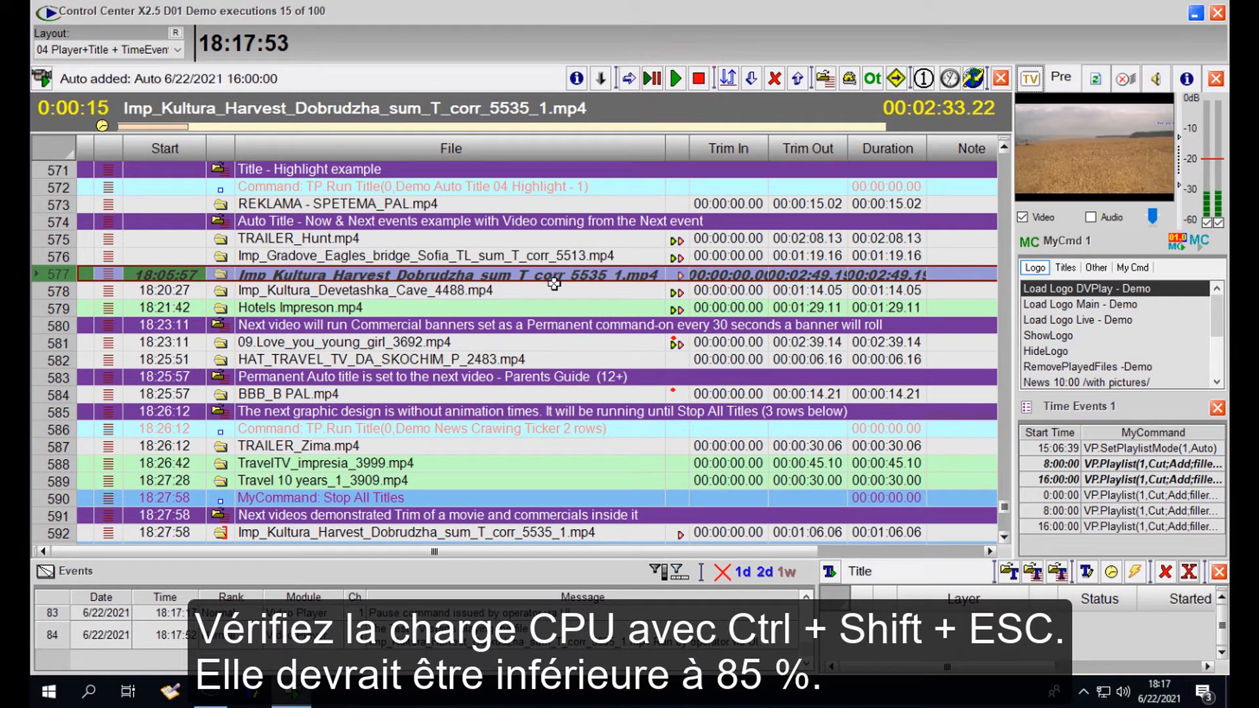
- Check the CPU utilization in Task Manager's performance view, then close Task Manager
{"action": "key", "text": "ctrl+shift+Escape"}
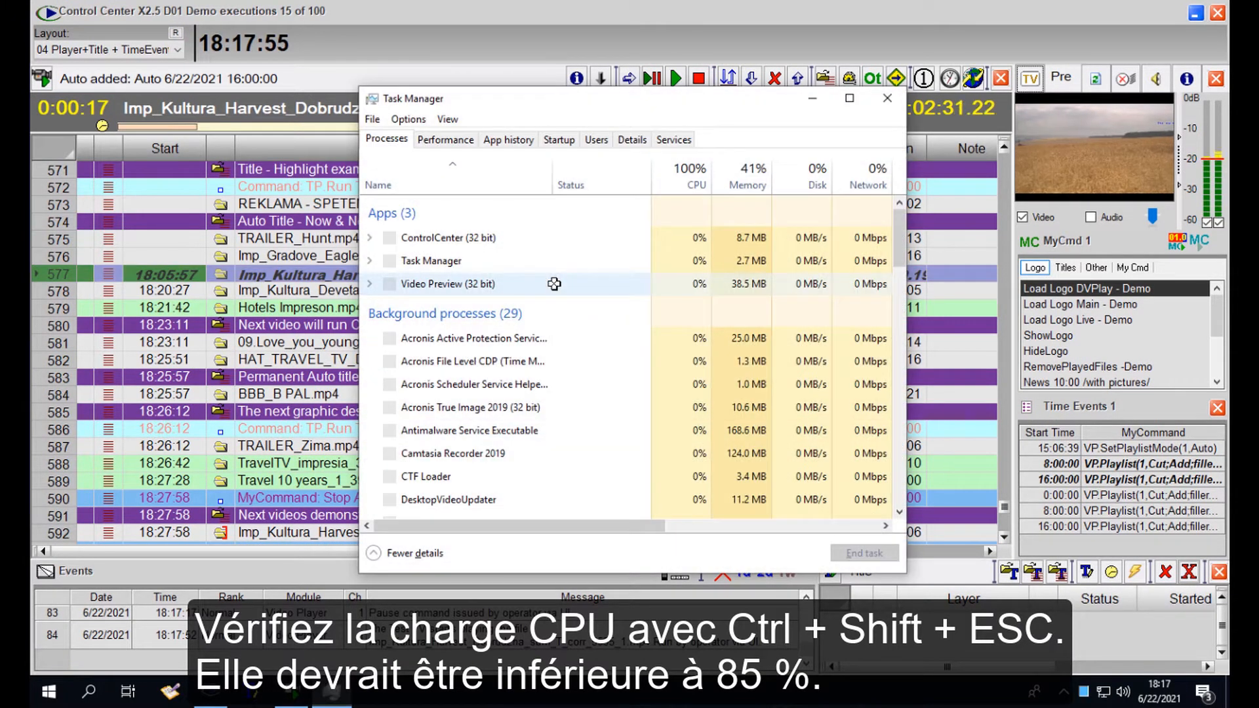
{"action": "left_click", "coordinate": [446, 139]}
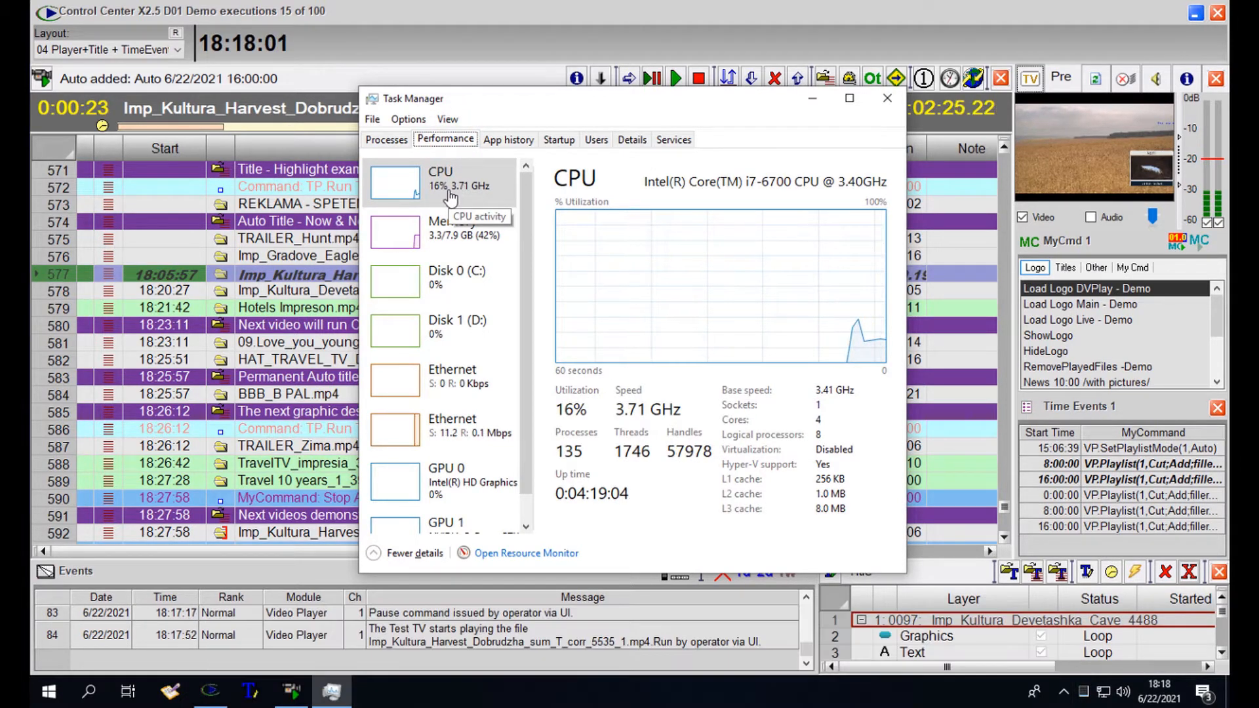
{"action": "left_click", "coordinate": [887, 99]}
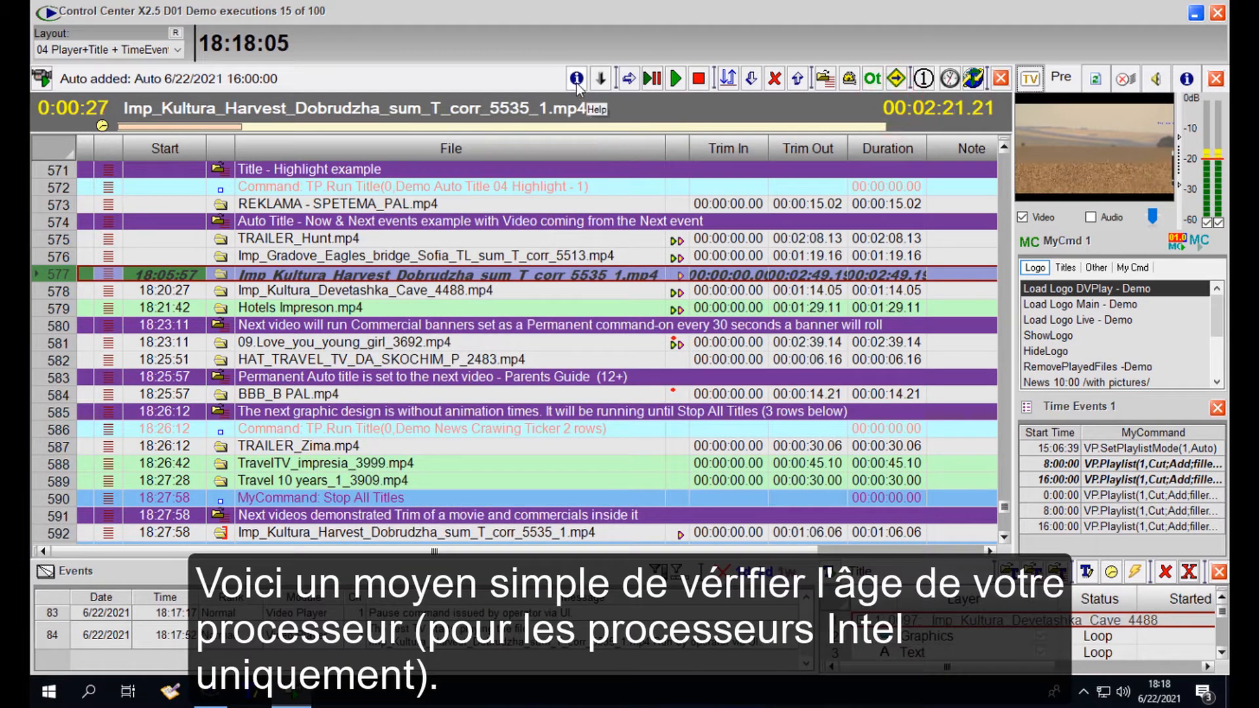
- Run Check CPU and examine the launch date of the Intel Core i7-6700 on the Intel specifications site, then close the browser
{"action": "left_click", "coordinate": [576, 78]}
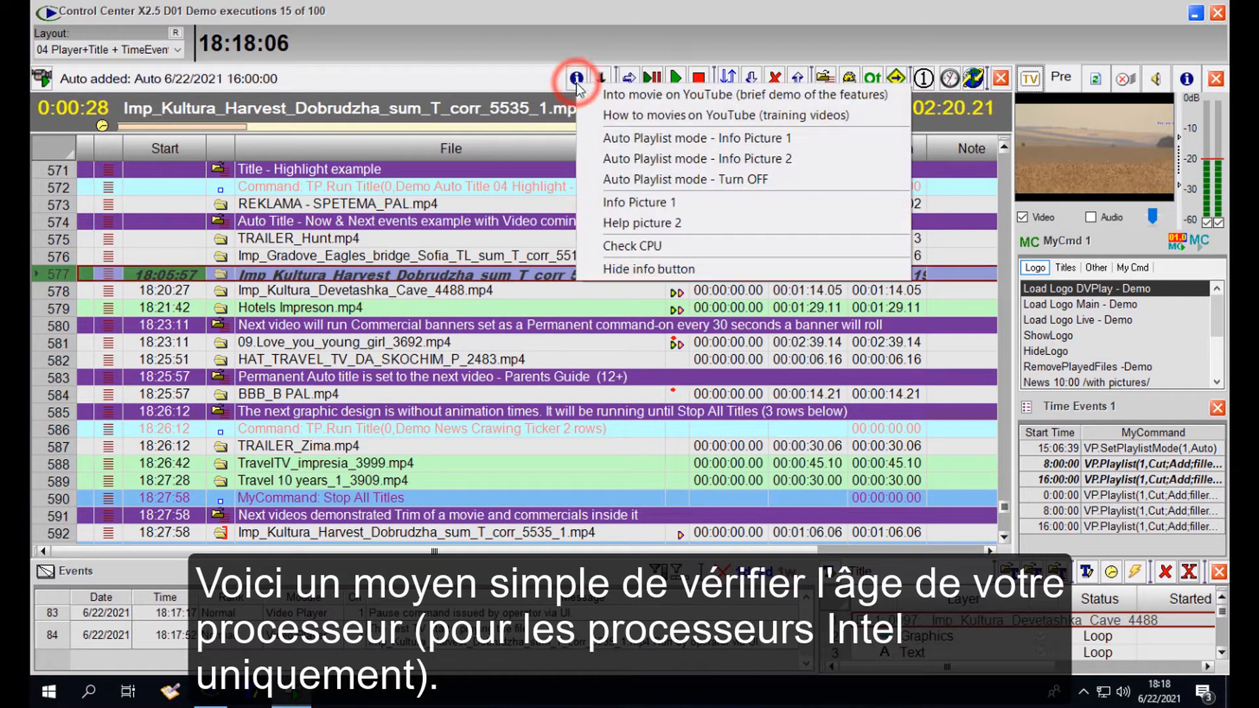
{"action": "left_click", "coordinate": [653, 247]}
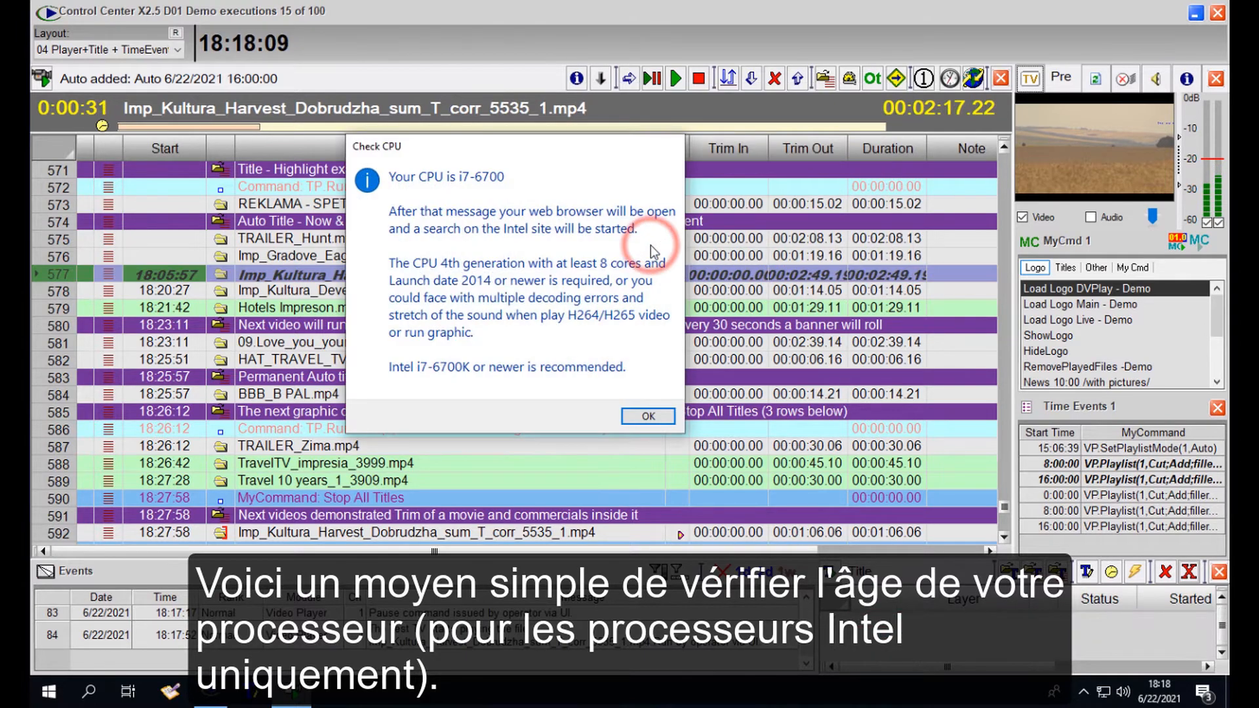
{"action": "left_click", "coordinate": [672, 416]}
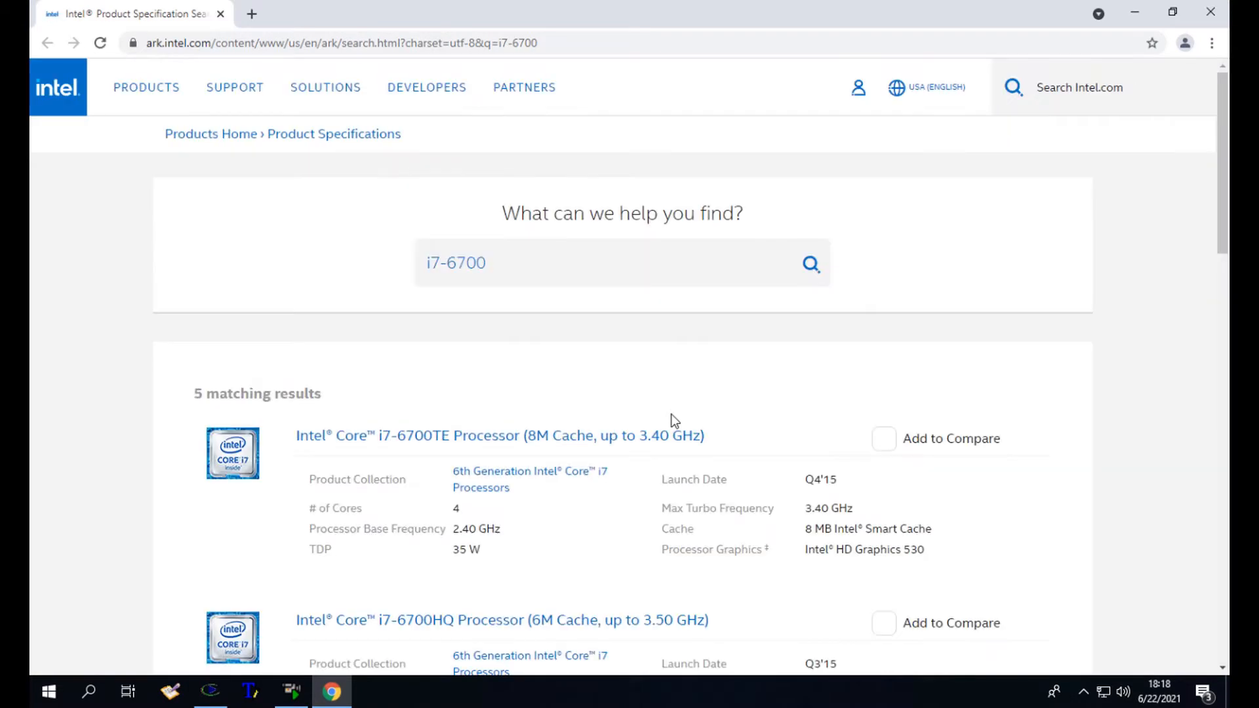
{"action": "scroll", "coordinate": [671, 415], "scroll_direction": "down", "scroll_amount": 8}
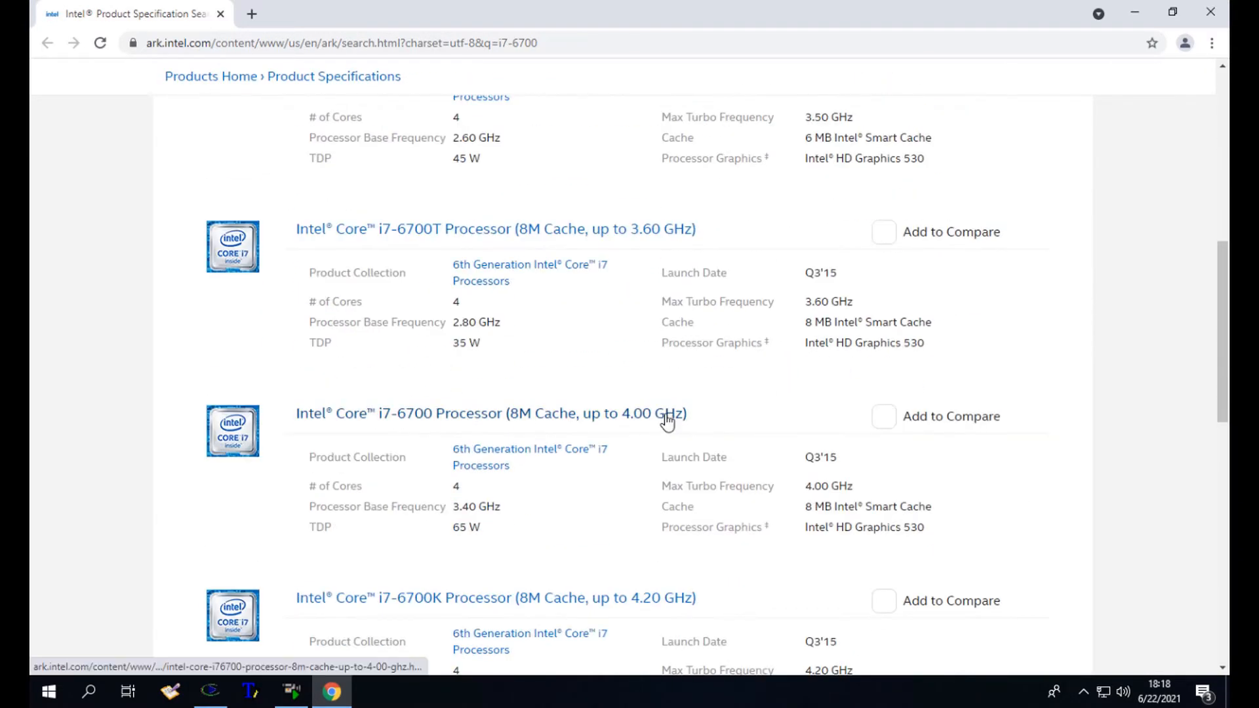
{"action": "left_click", "coordinate": [512, 420]}
{"action": "scroll", "coordinate": [806, 261], "scroll_direction": "down", "scroll_amount": 5}
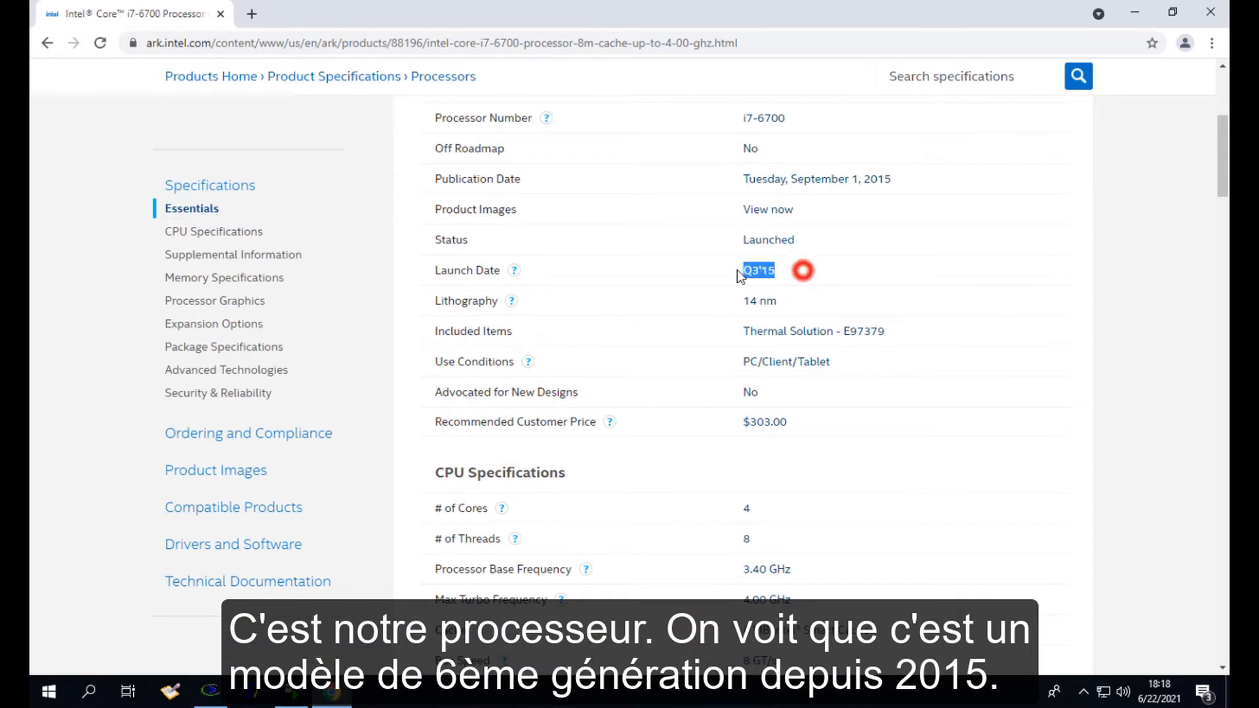
{"action": "left_click", "coordinate": [1210, 13]}
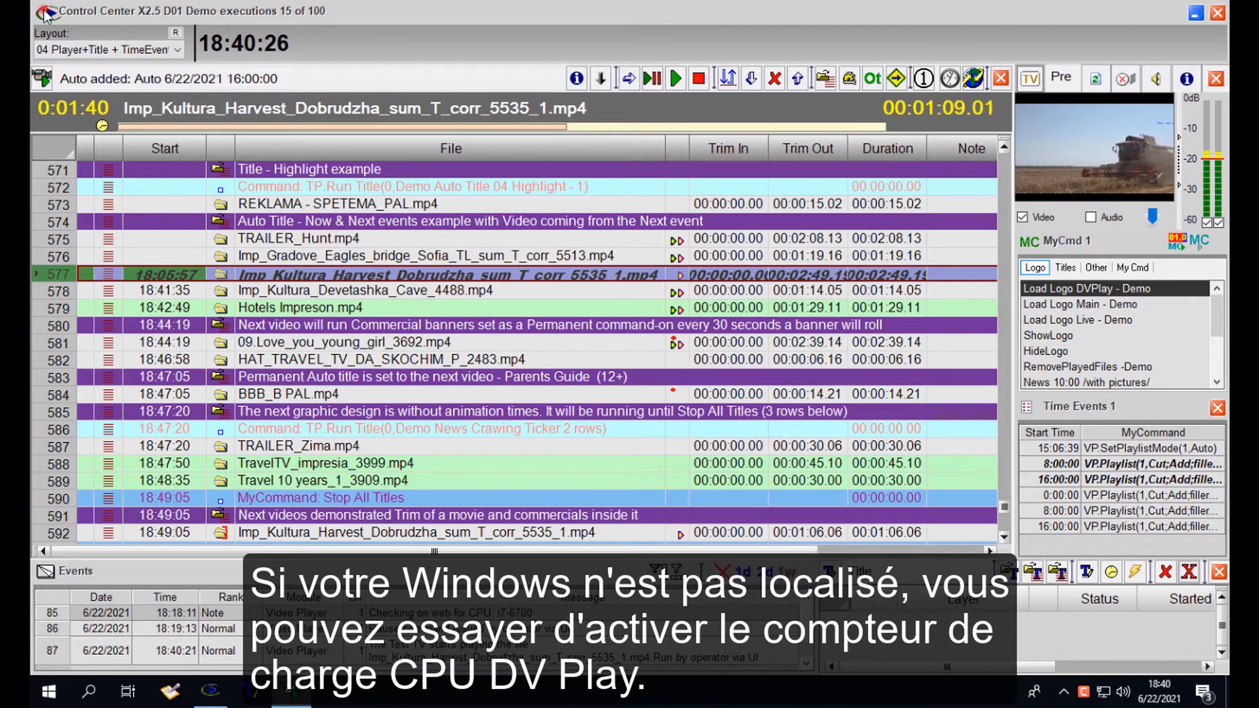
- Add a CPU counter to the current layout from the English Windows 10 template \Processor Information(*)\% Processor Time
{"action": "left_click", "coordinate": [46, 12]}
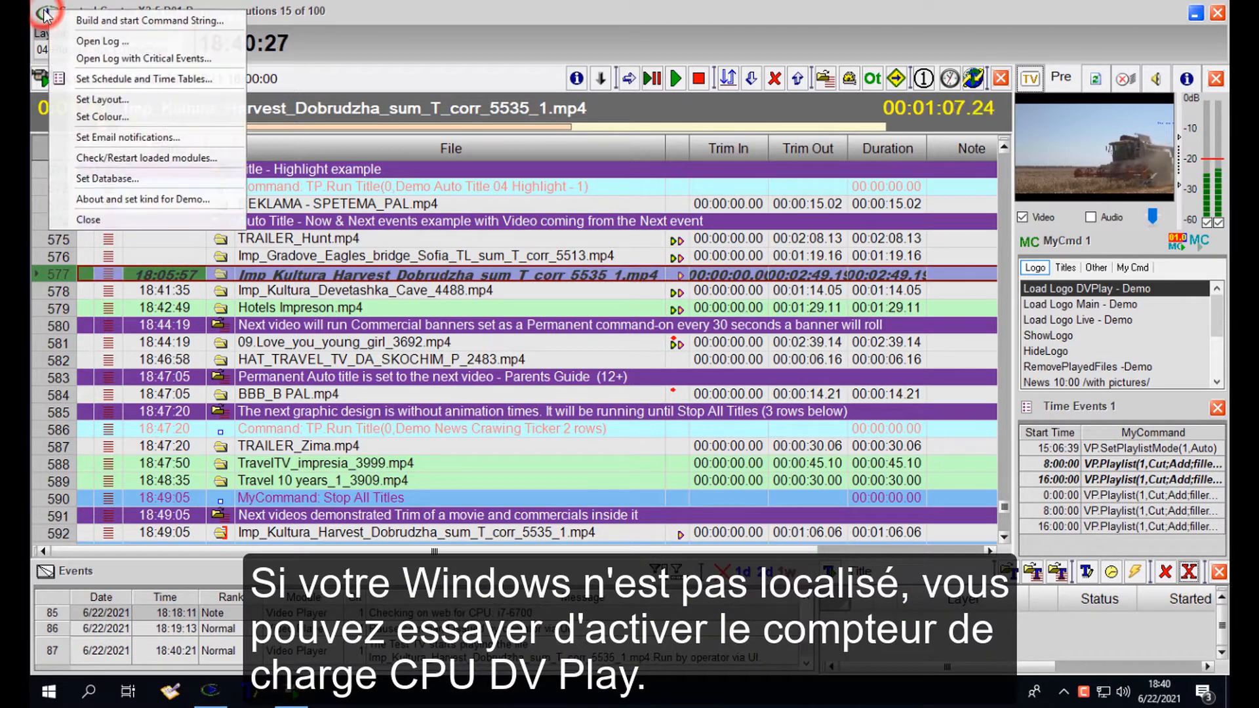
{"action": "left_click", "coordinate": [80, 102]}
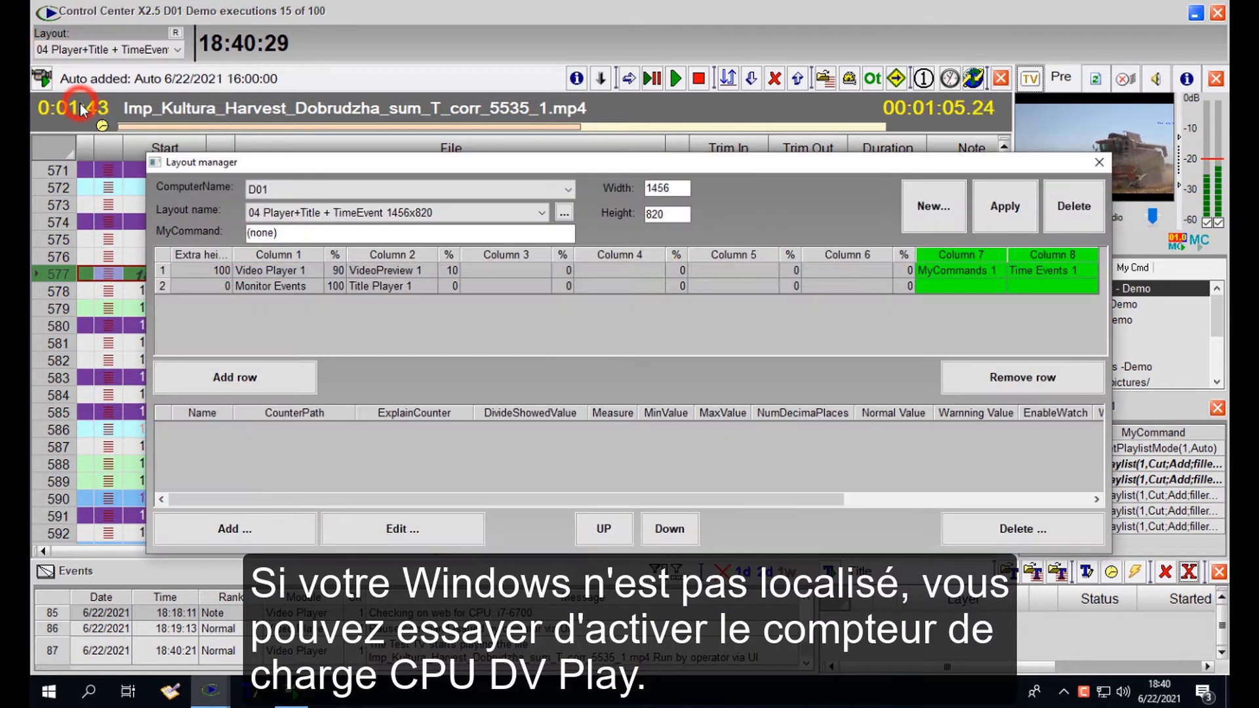
{"action": "left_click", "coordinate": [253, 525]}
{"action": "left_click", "coordinate": [782, 213]}
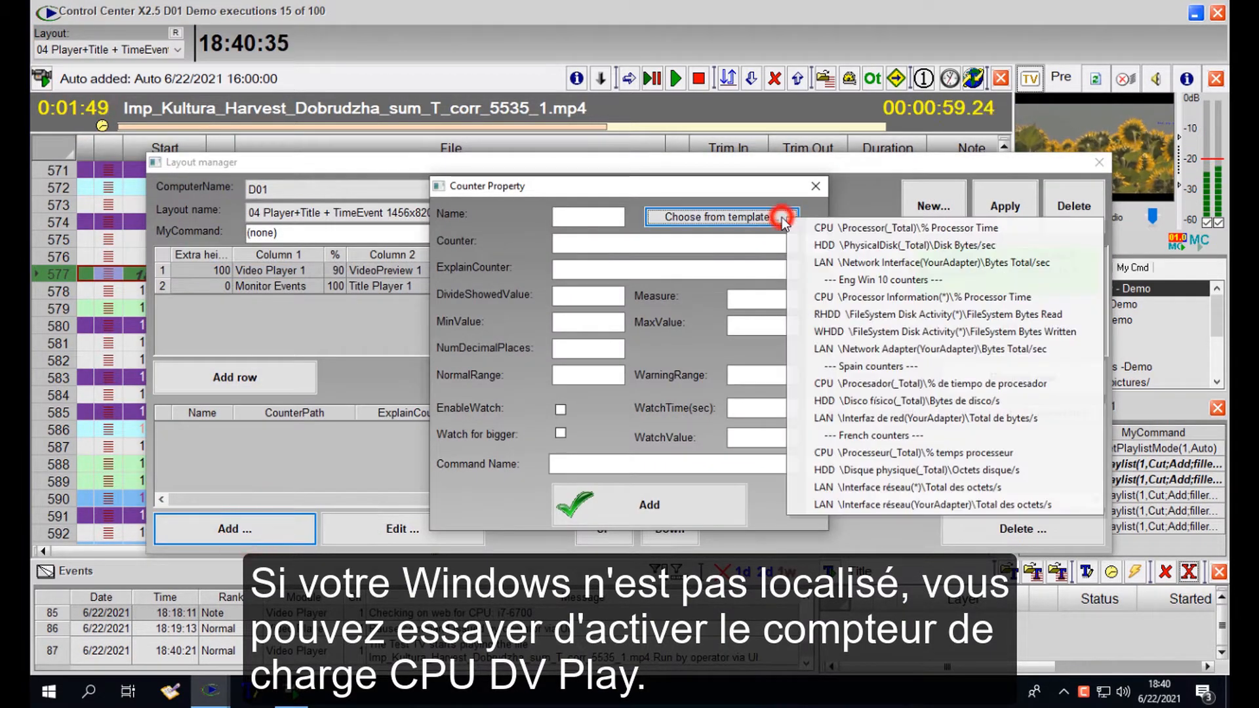
{"action": "left_click", "coordinate": [937, 296]}
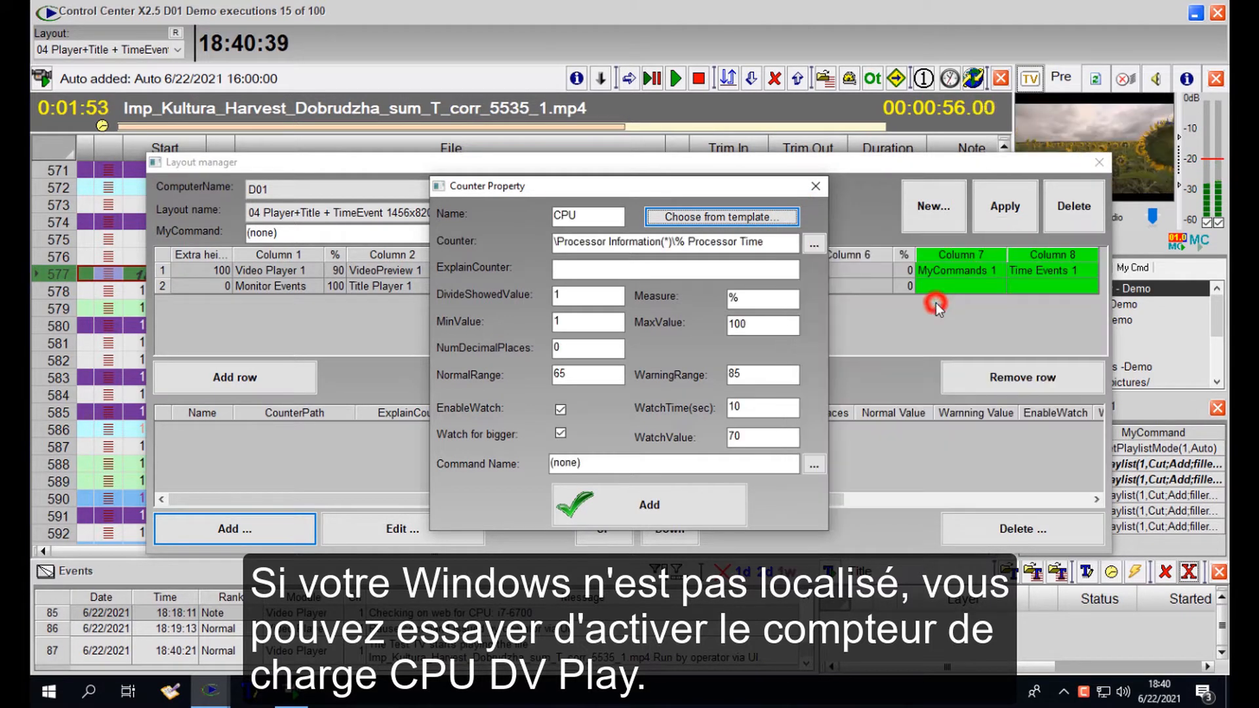
{"action": "left_click", "coordinate": [733, 505]}
{"action": "left_click", "coordinate": [677, 368]}
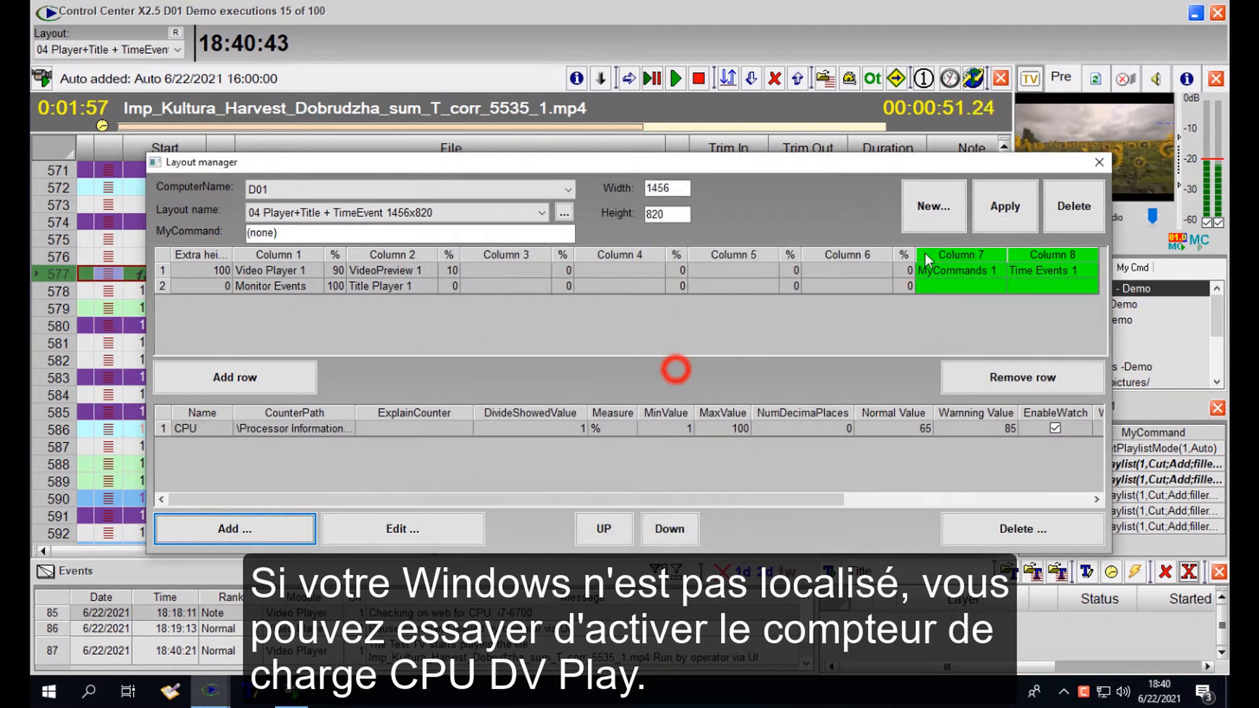
- Apply the 04 Player+Title + TimeEvent layout with the CPU counter and close the layout manager
{"action": "left_click", "coordinate": [1005, 207]}
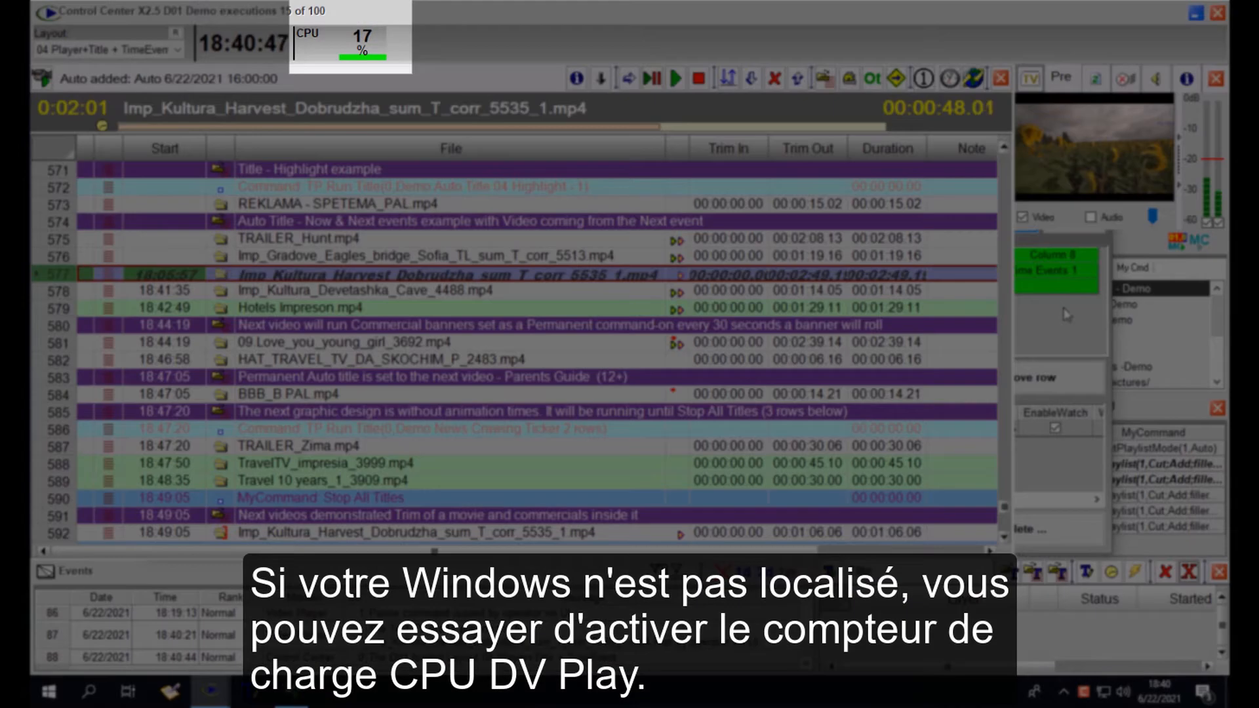
{"action": "left_click", "coordinate": [1063, 26]}
{"action": "left_click", "coordinate": [952, 328]}
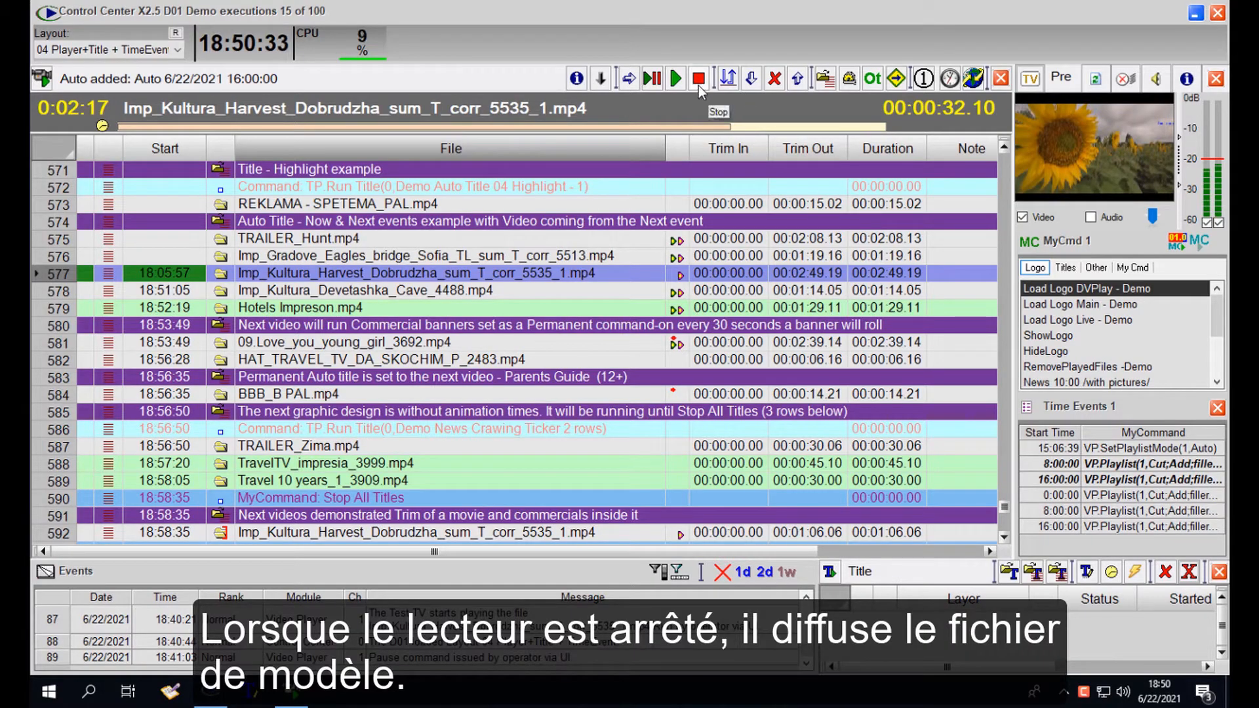
- Stop the playout on the Test TV channel, confirm the stop, and check the pattern in the video preview
{"action": "left_click", "coordinate": [699, 84]}
{"action": "left_click", "coordinate": [434, 392]}
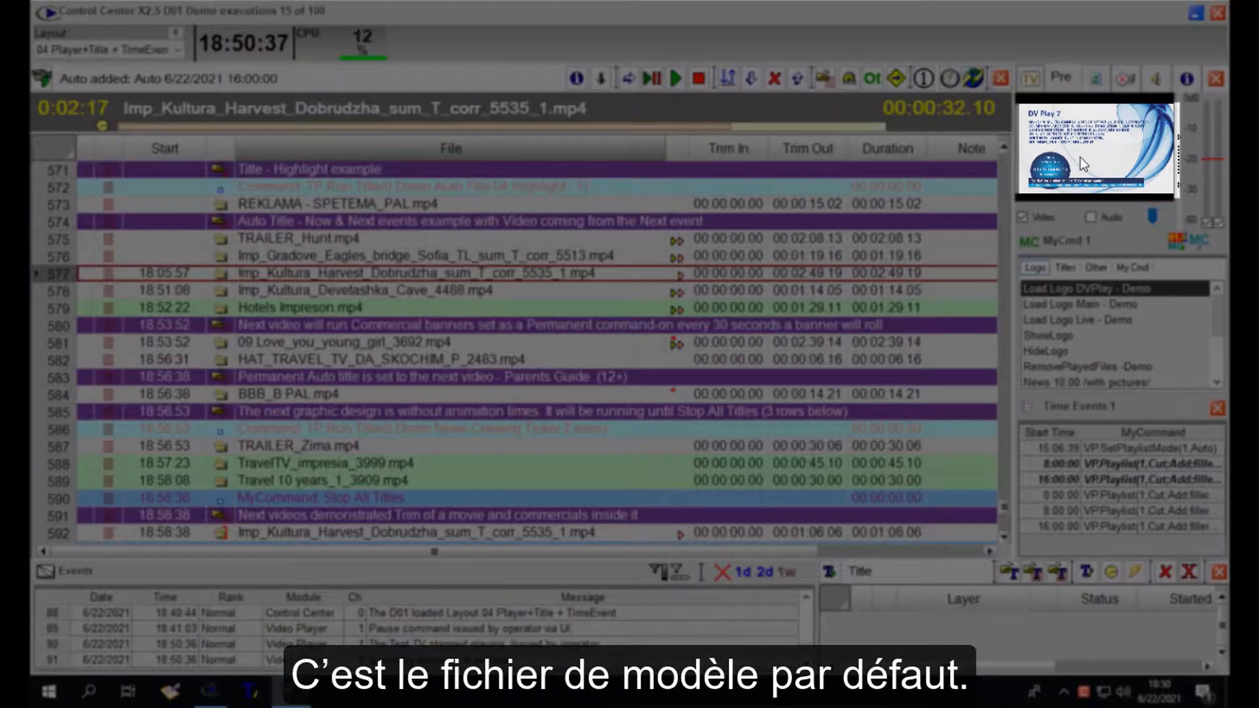
{"action": "left_click", "coordinate": [1080, 156]}
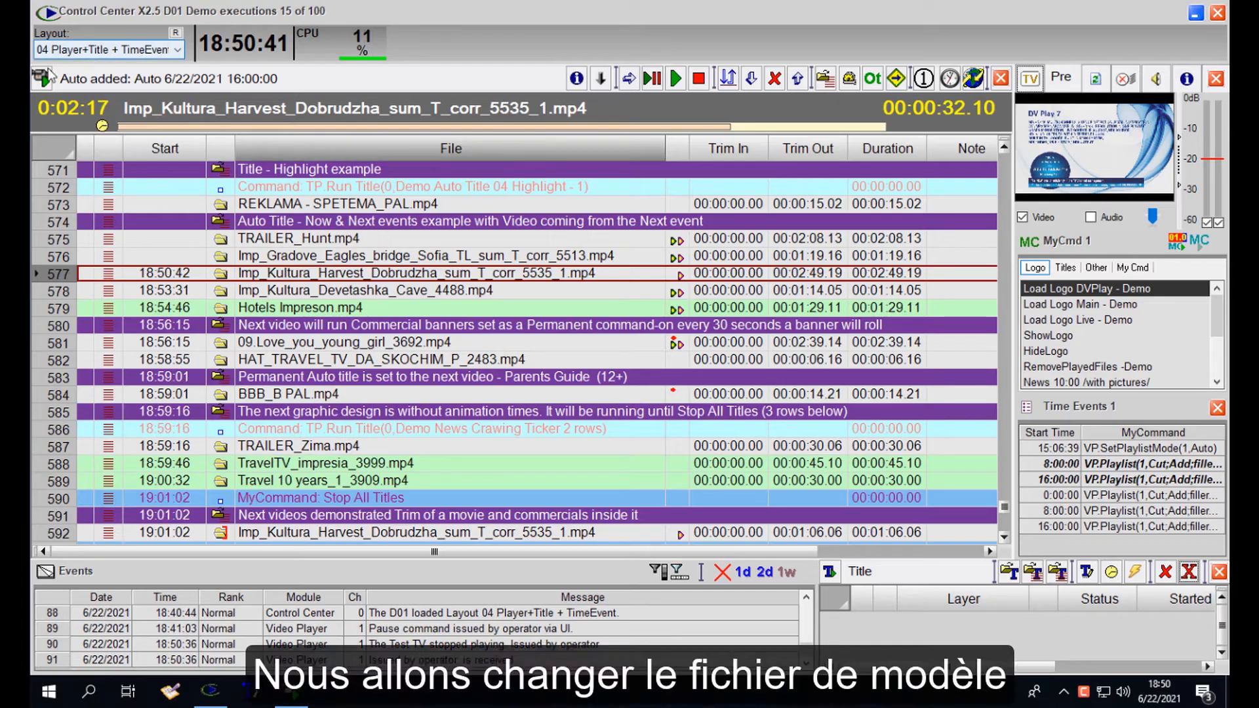
- Set the pattern video of channel 1 to Black.mp4 from the PatternMPEG folder and save the channel settings
{"action": "left_click", "coordinate": [42, 77]}
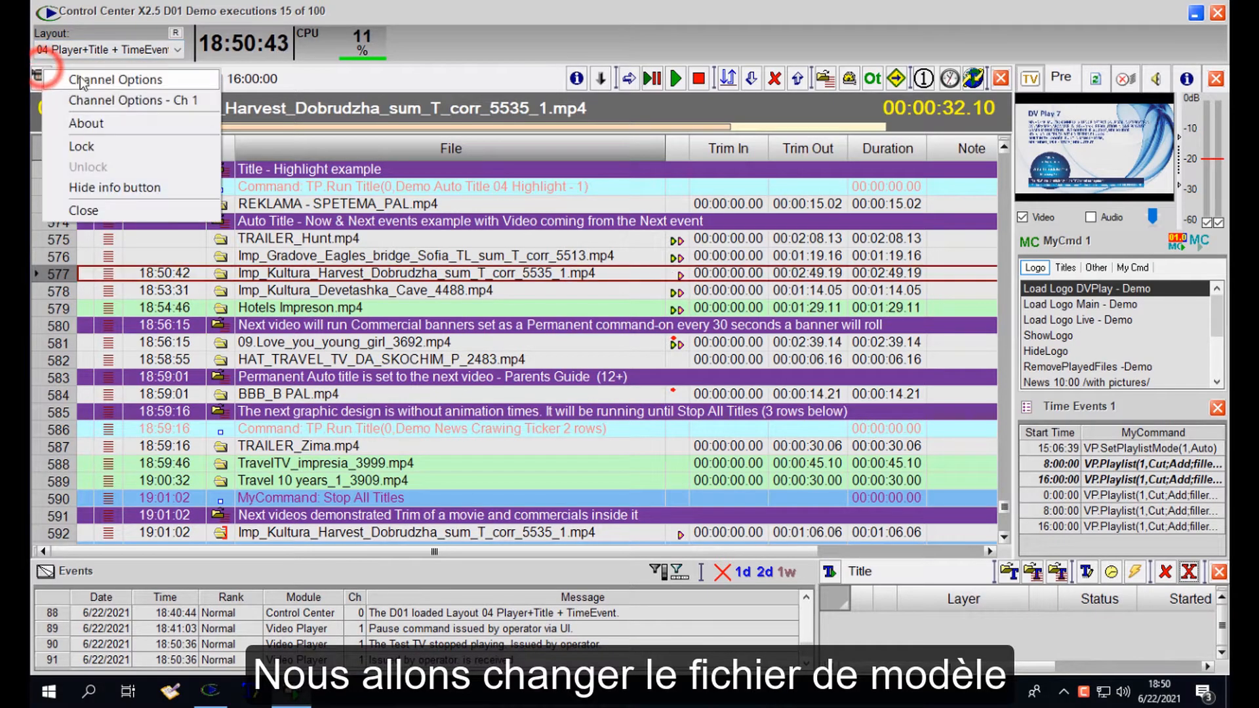
{"action": "left_click", "coordinate": [149, 108]}
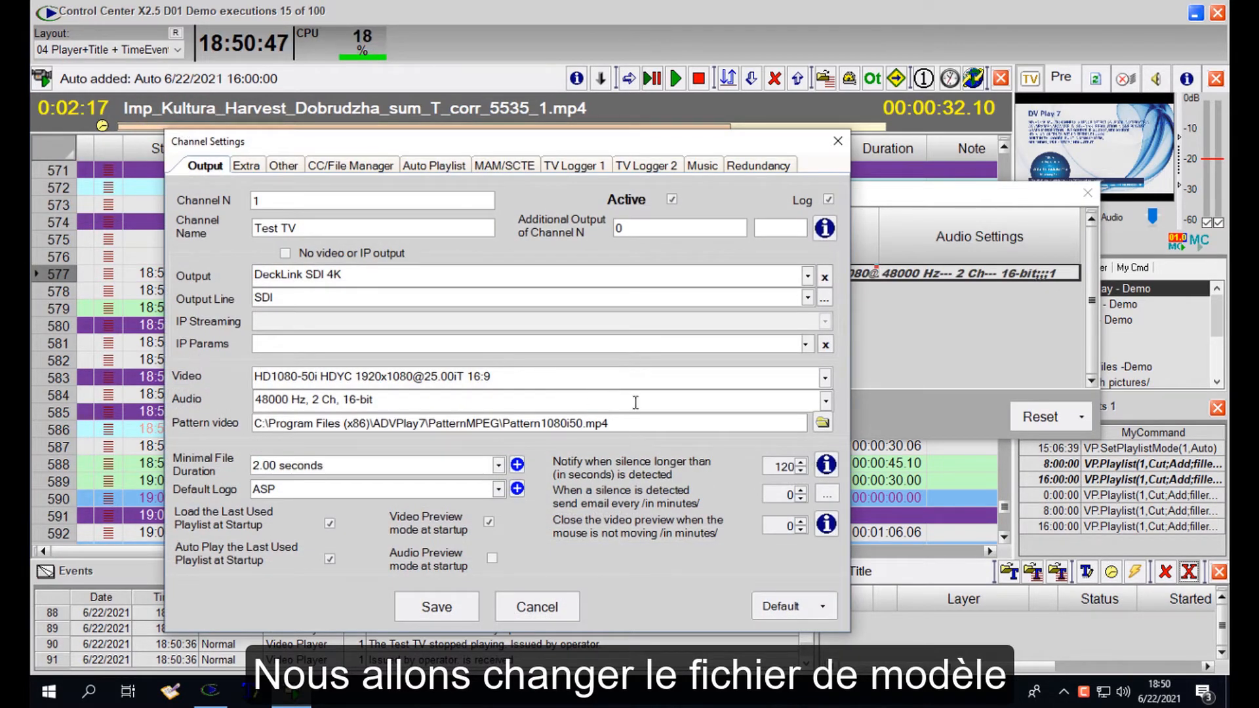
{"action": "left_click_drag", "start_coordinate": [642, 424], "coordinate": [254, 423]}
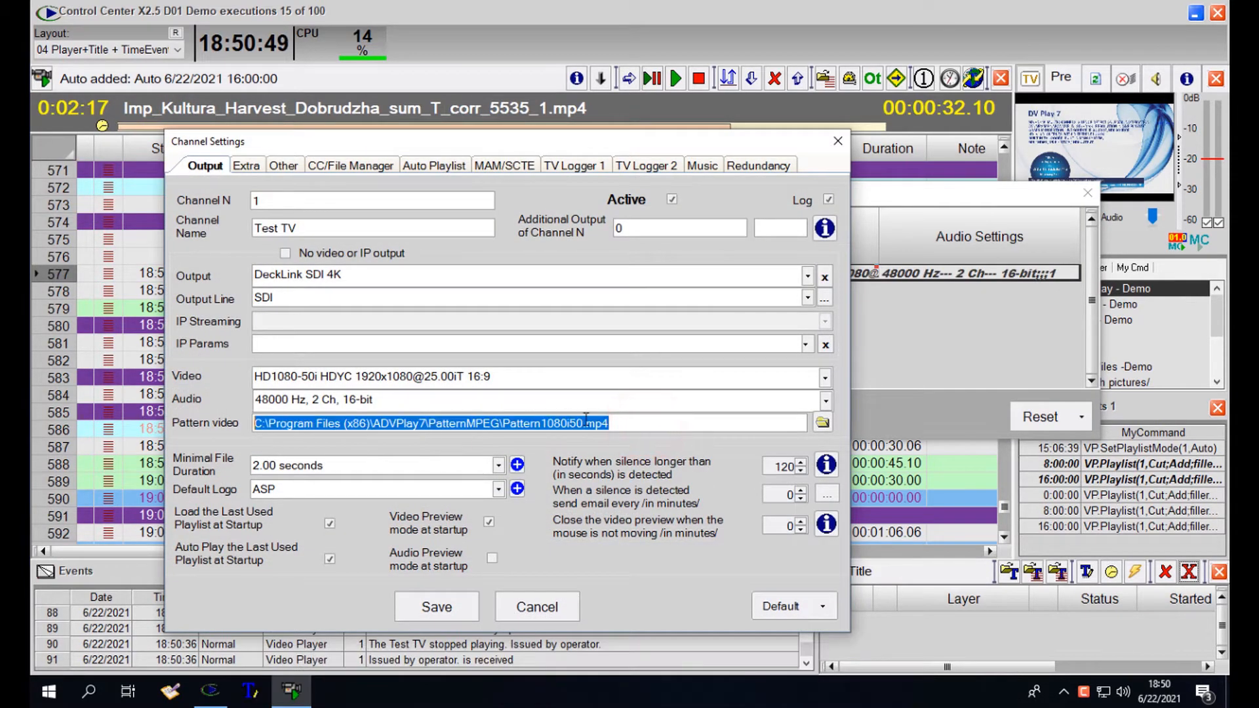
{"action": "left_click", "coordinate": [821, 423]}
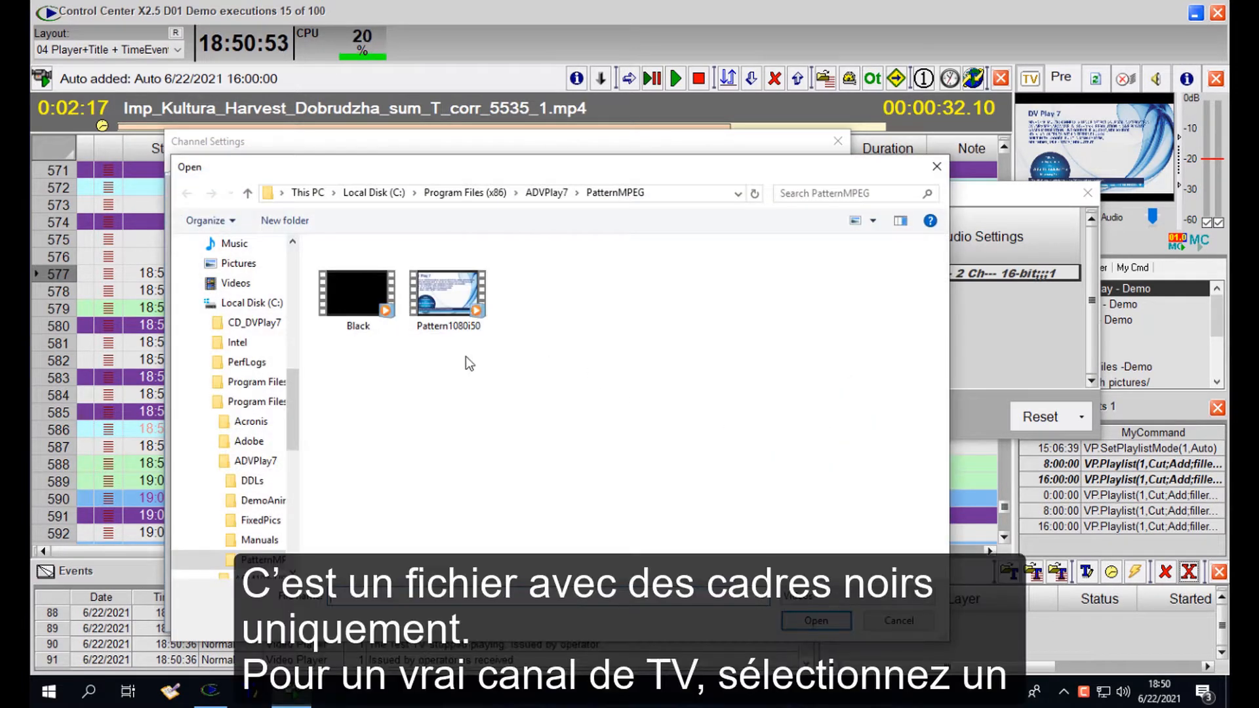
{"action": "left_click", "coordinate": [361, 316]}
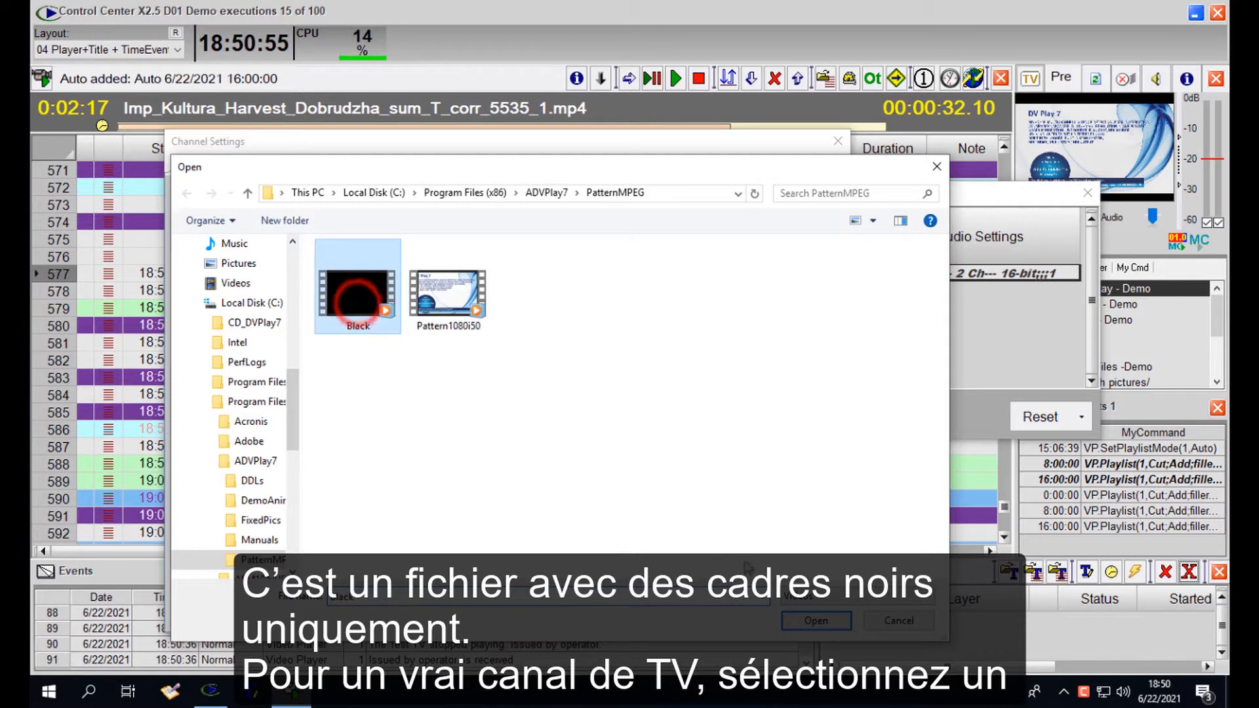
{"action": "left_click", "coordinate": [830, 626]}
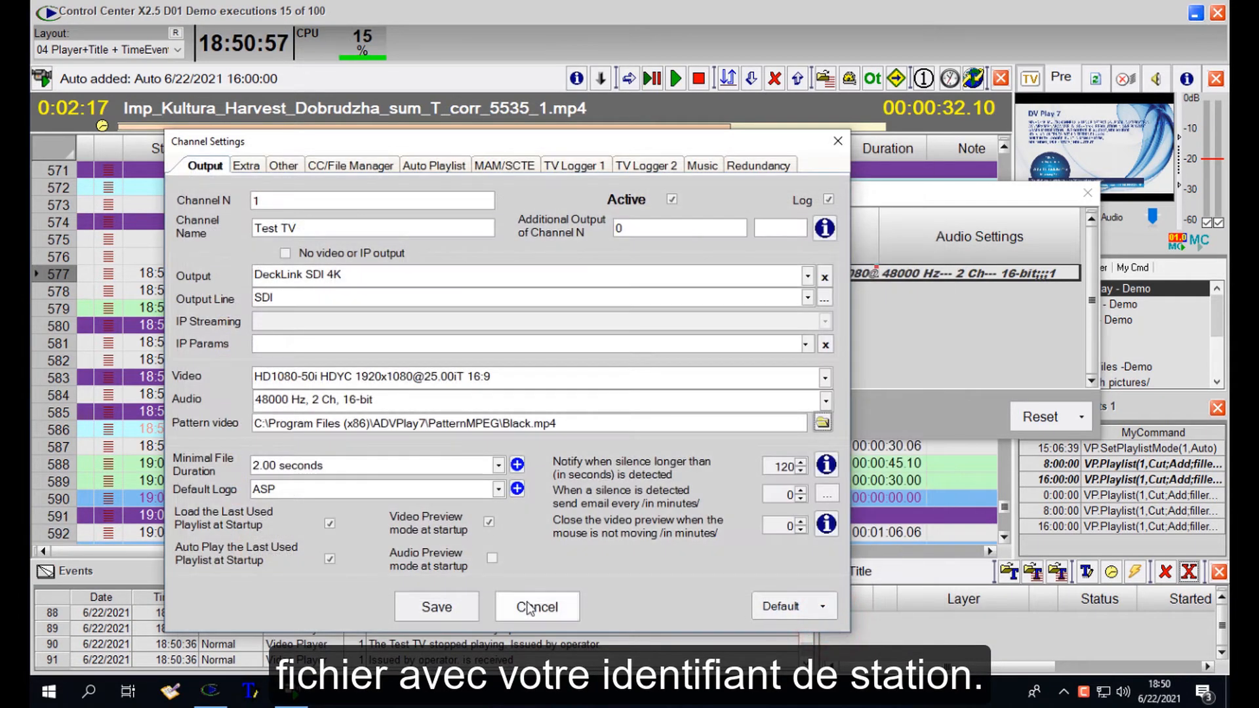
{"action": "left_click", "coordinate": [439, 609]}
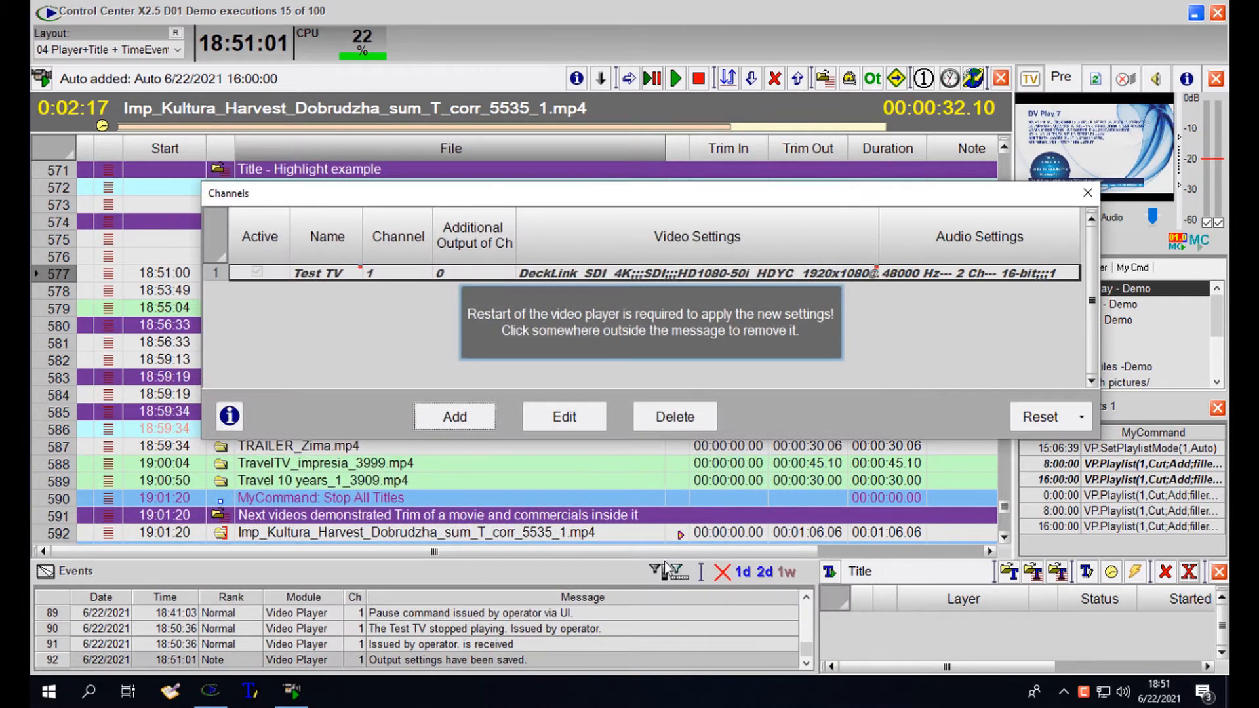
- Restart Digital Video Play to apply the new pattern video, and stop the playout with confirmation
{"action": "left_click", "coordinate": [1223, 16]}
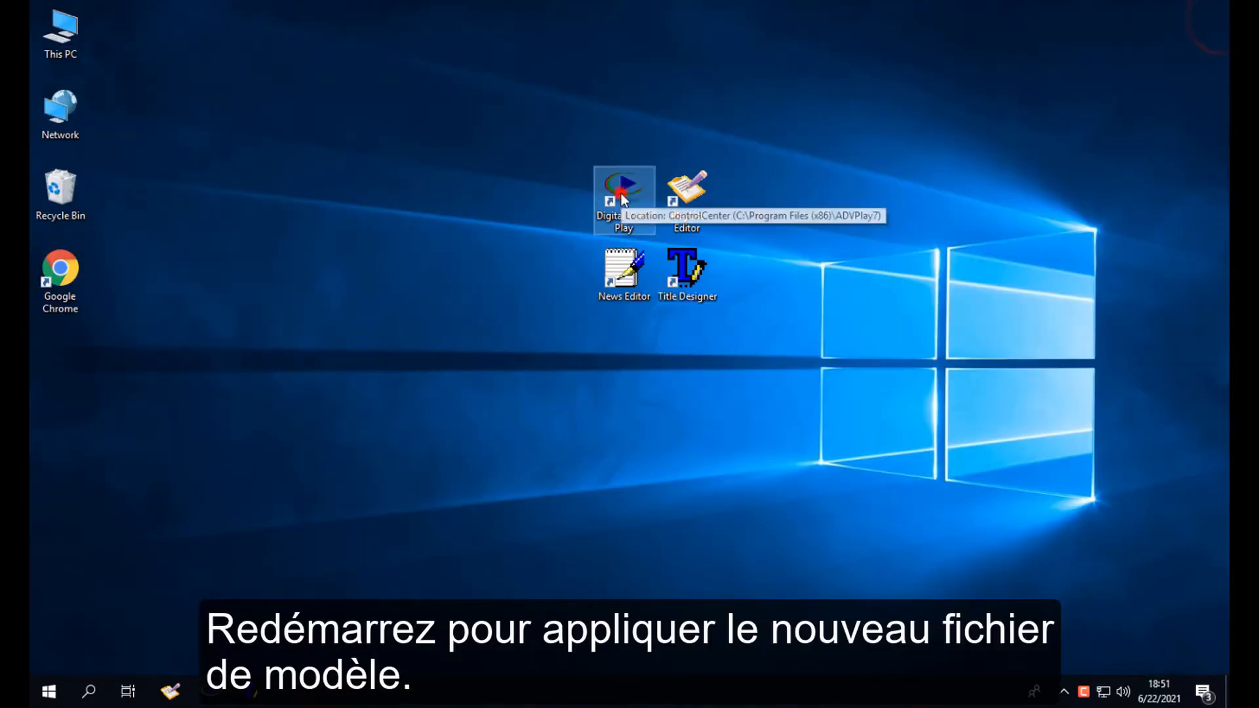
{"action": "double_click", "coordinate": [620, 194]}
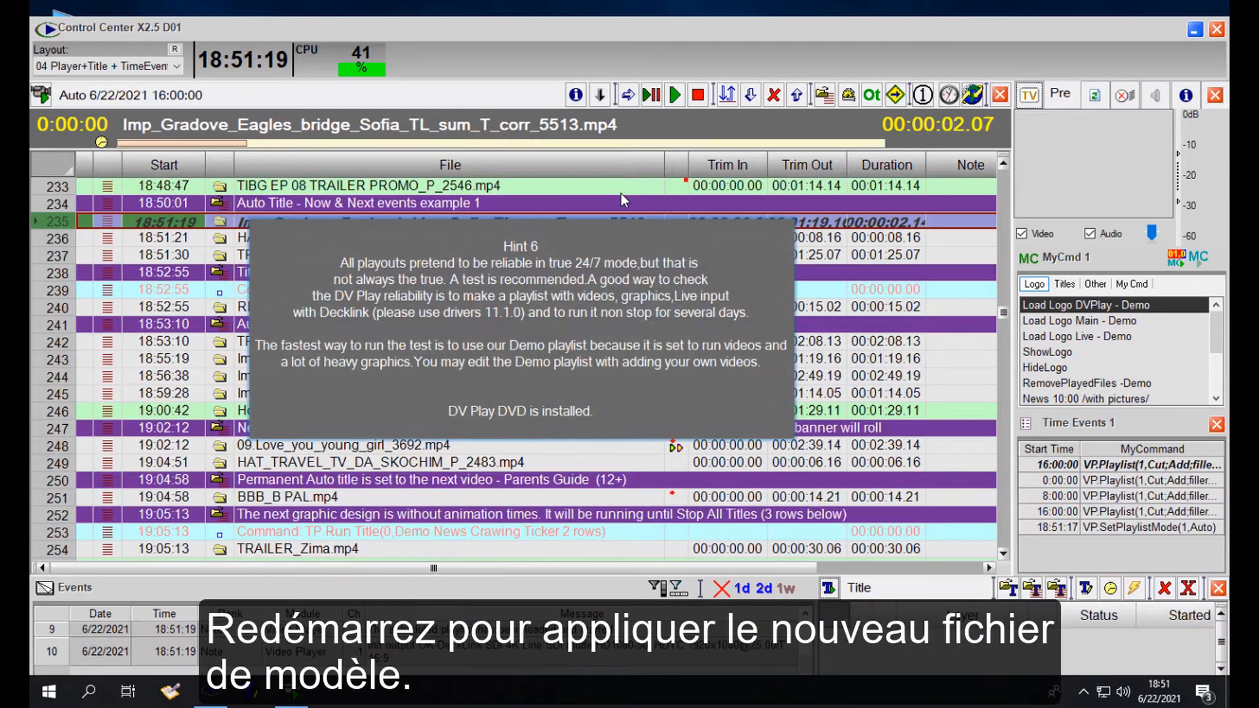
{"action": "left_click", "coordinate": [699, 95]}
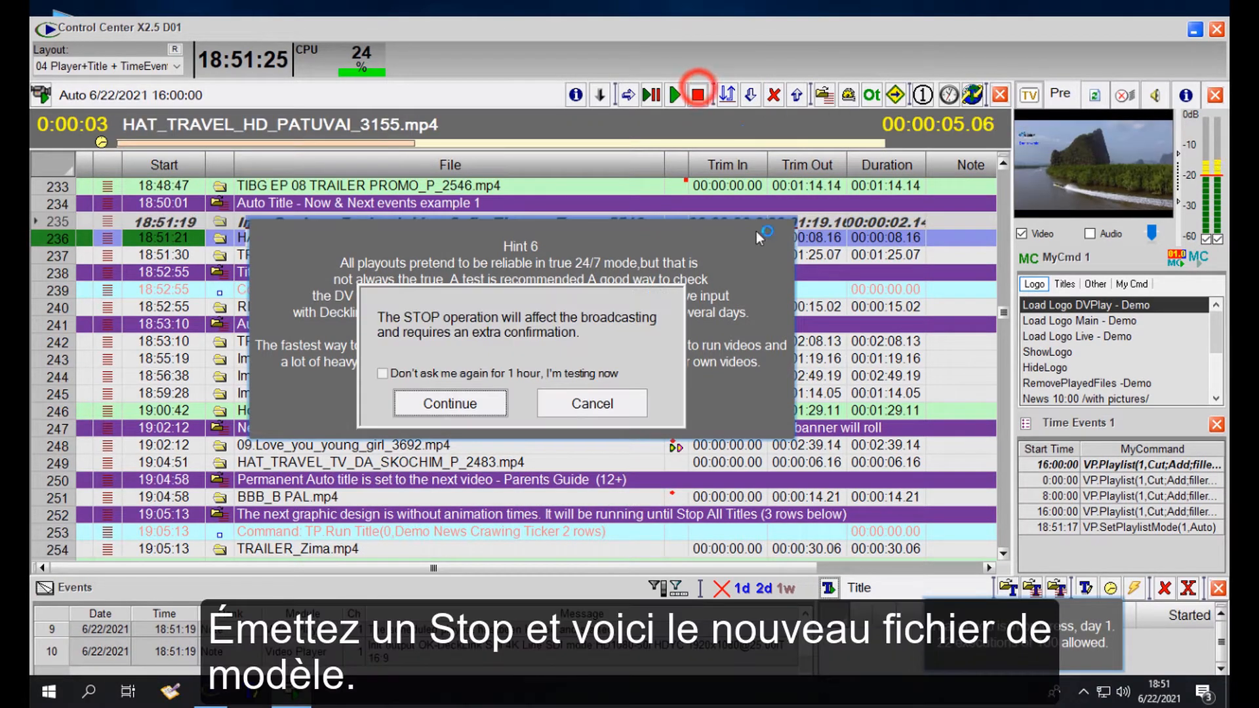
{"action": "left_click", "coordinate": [461, 405]}
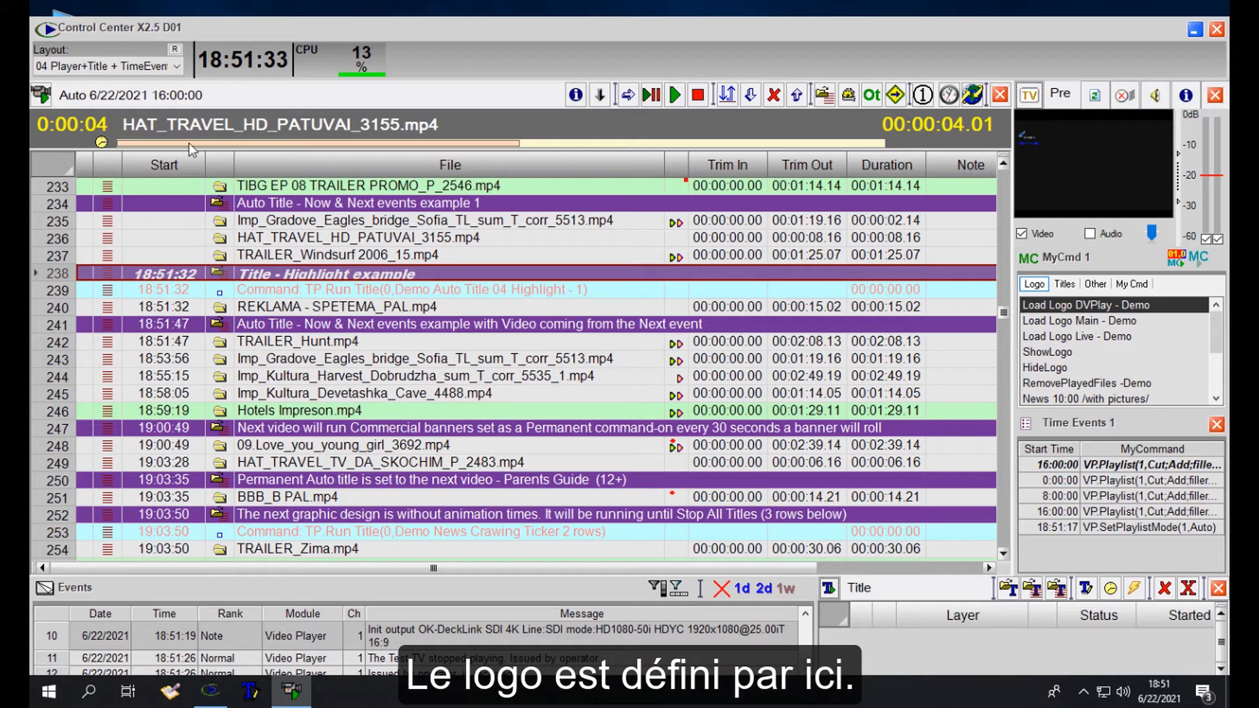
- Edit the default ASP logo in the settings of channel 1, naming it My New Logo and opening its design
{"action": "left_click", "coordinate": [41, 99]}
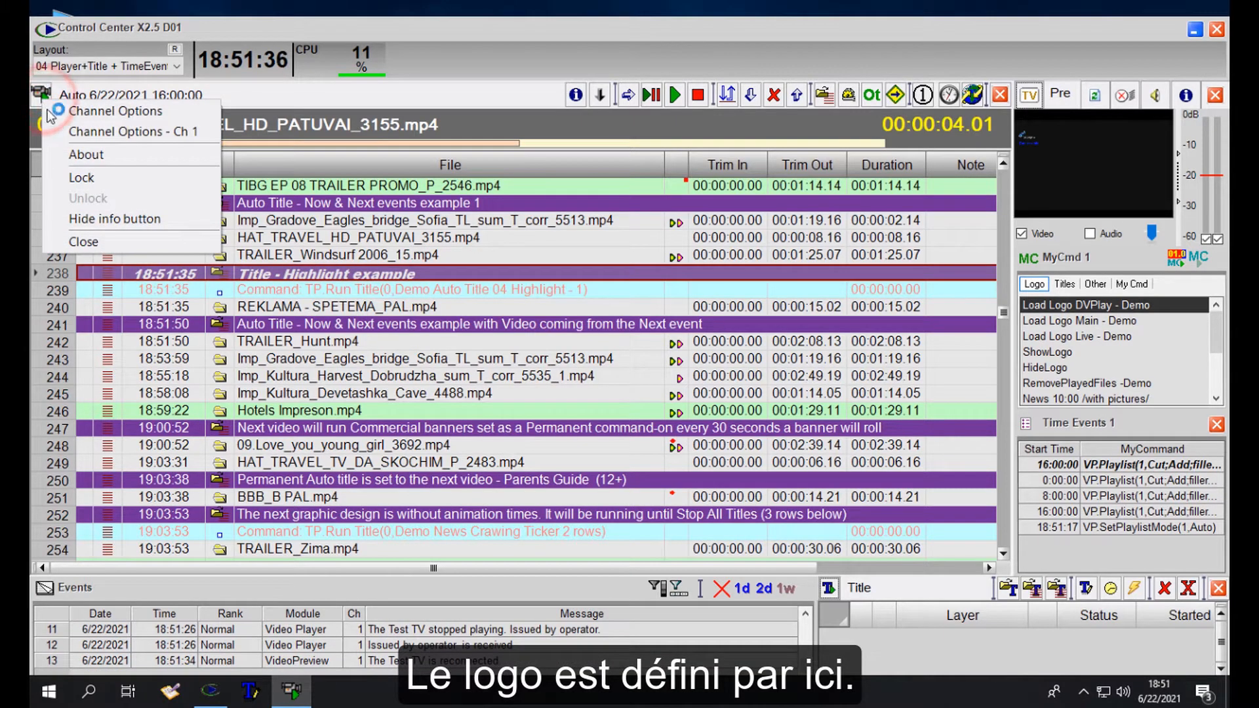
{"action": "left_click", "coordinate": [107, 132]}
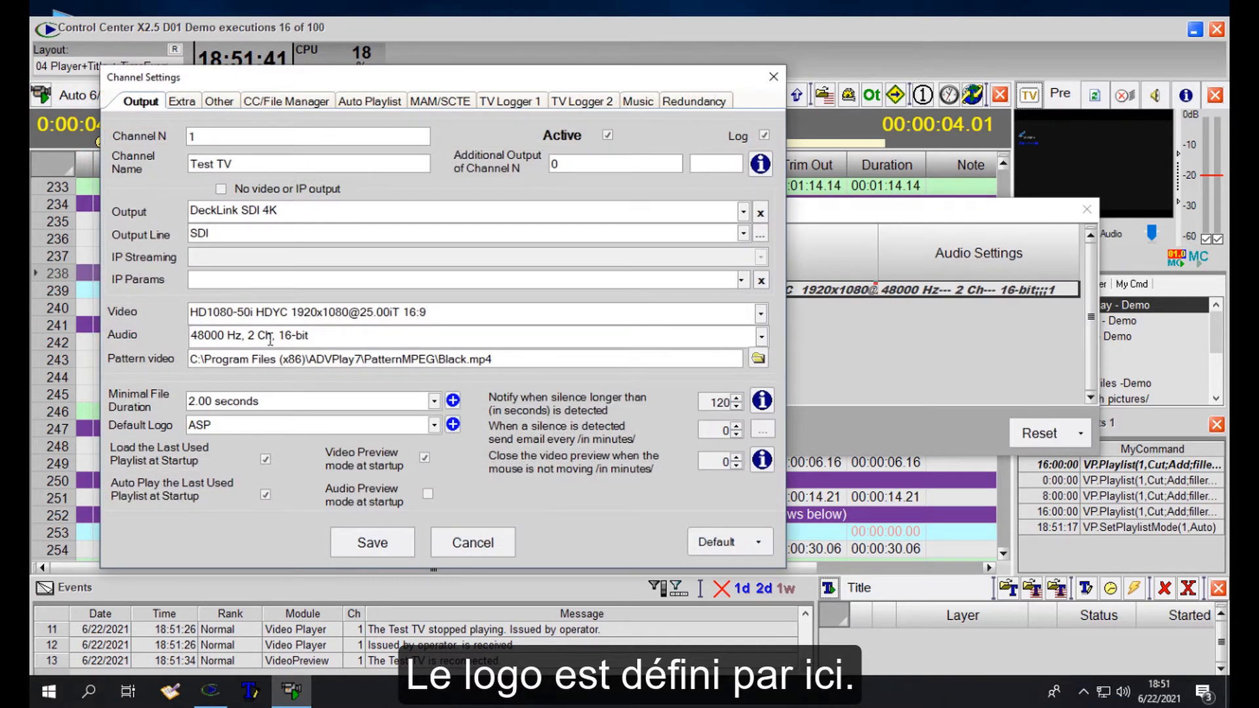
{"action": "left_click", "coordinate": [452, 426]}
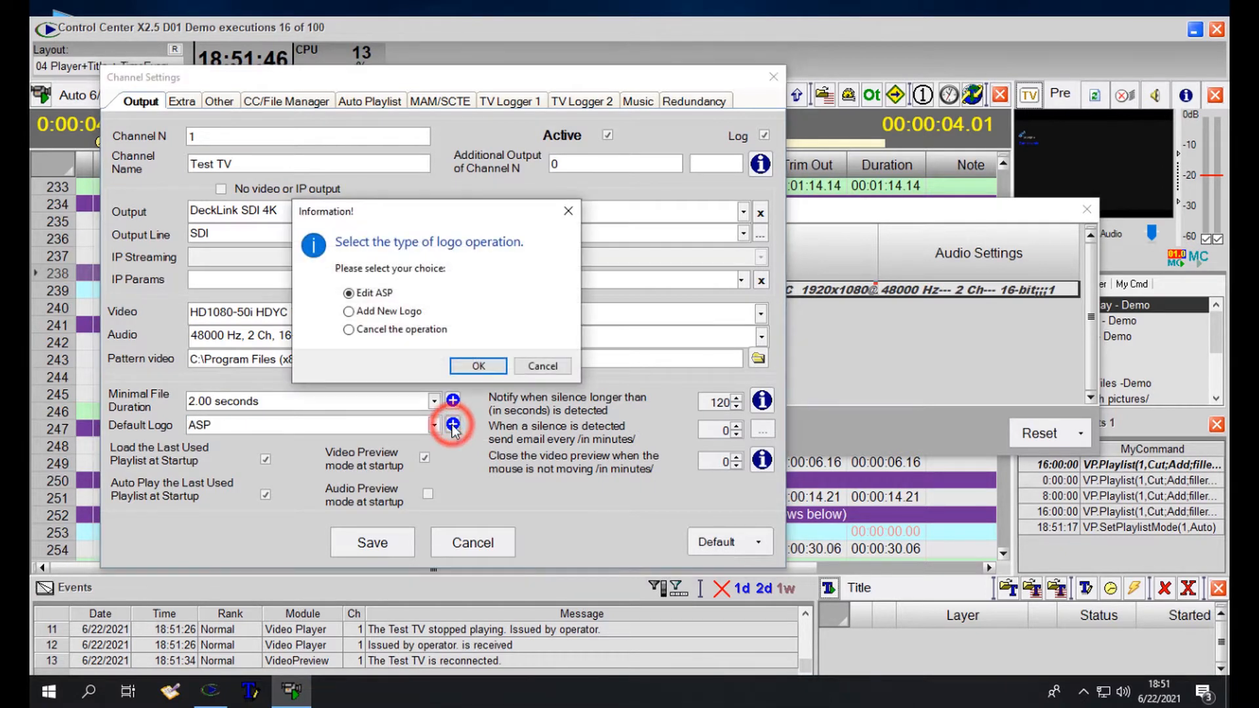
{"action": "left_click", "coordinate": [476, 368]}
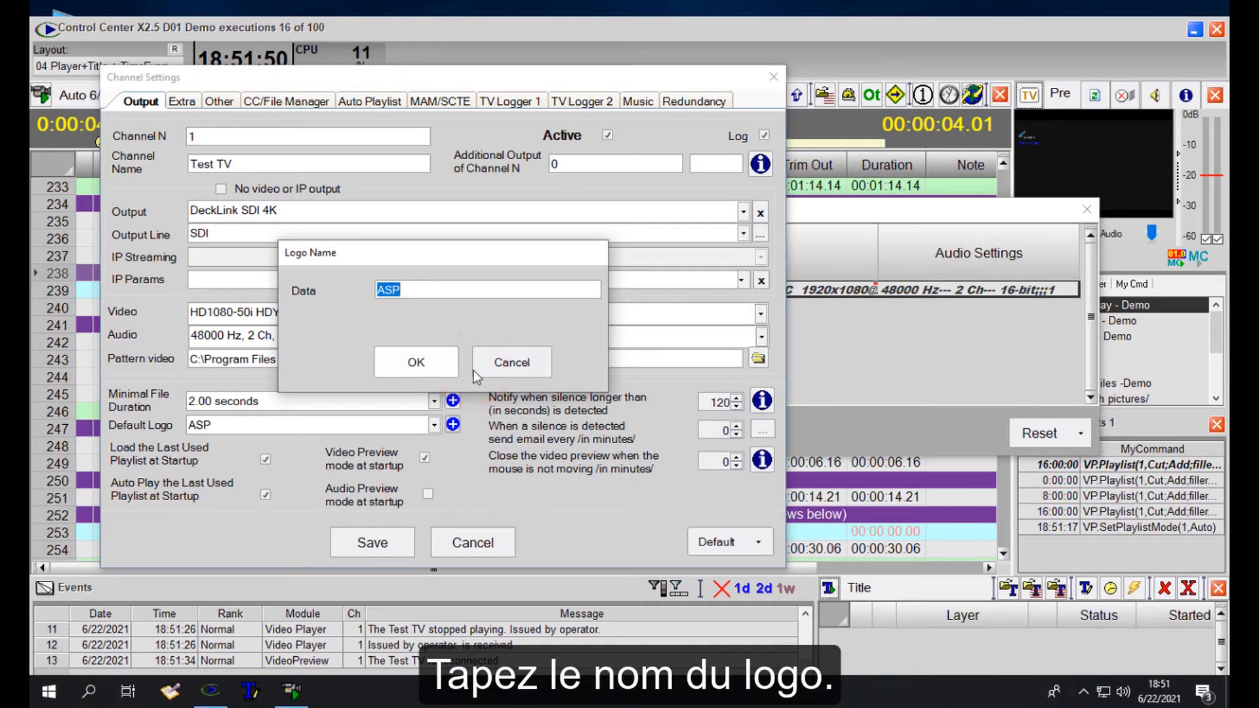
{"action": "type", "text": "My New Logo"}
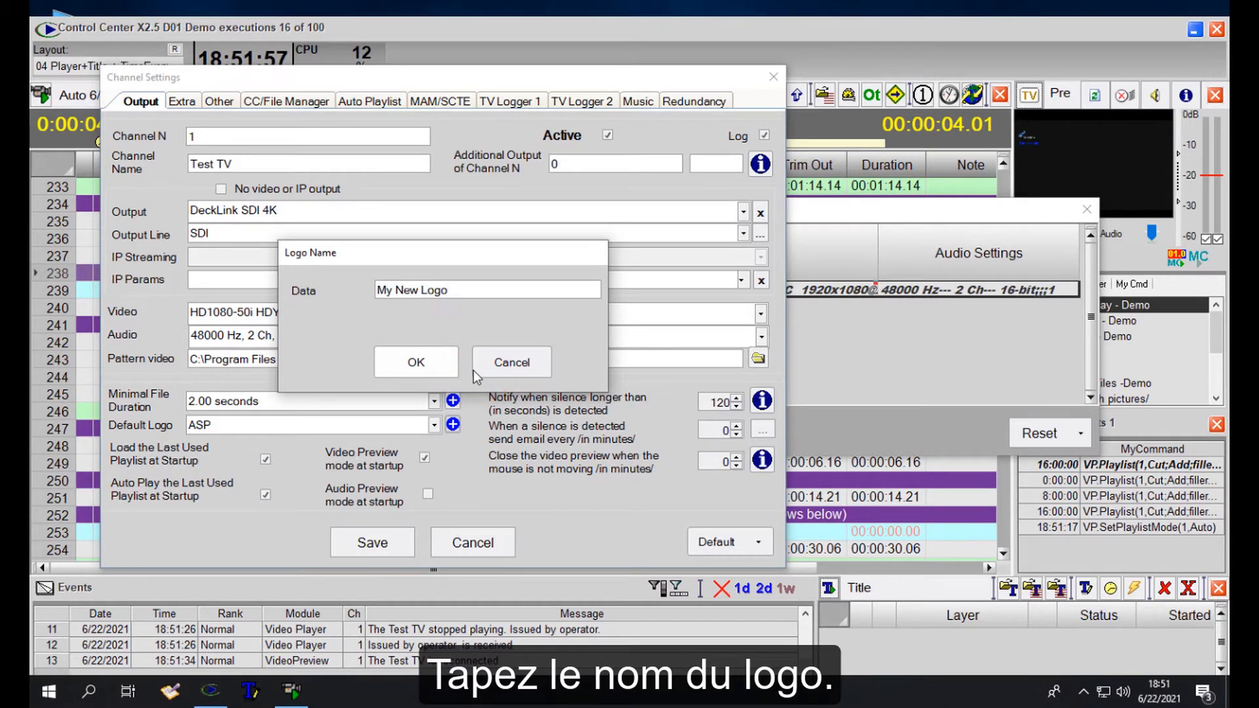
{"action": "left_click", "coordinate": [416, 367]}
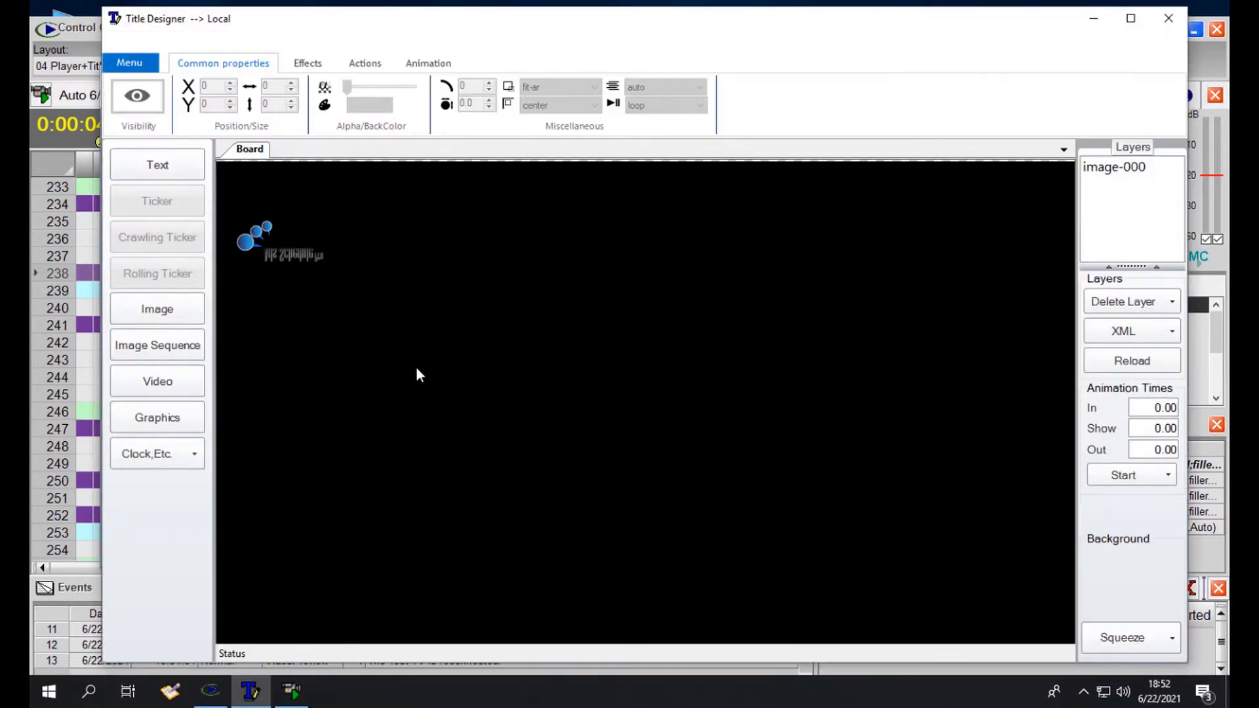
- Move the logo image toward the board's upper centre, enlarge it, and replace its source with DVPlay_Logo128x128 from DemoAnimations\Logos
{"action": "left_click_drag", "start_coordinate": [289, 237], "coordinate": [592, 251]}
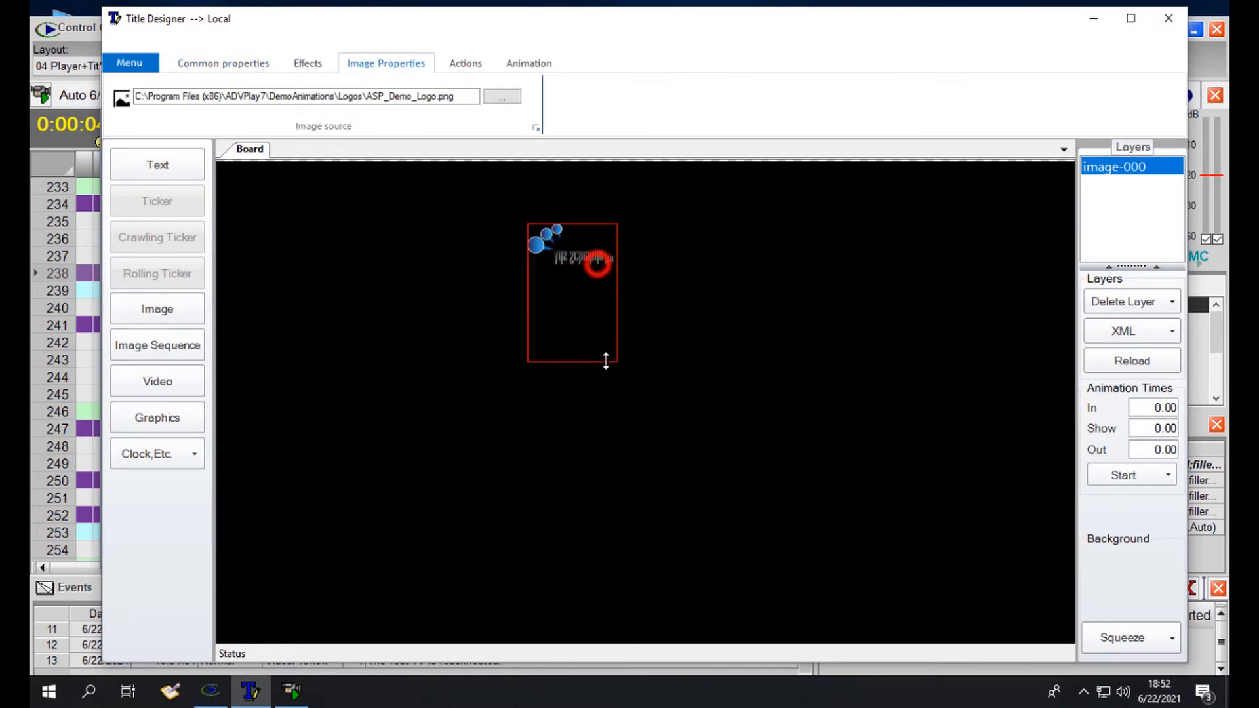
{"action": "left_click_drag", "start_coordinate": [619, 315], "coordinate": [863, 314]}
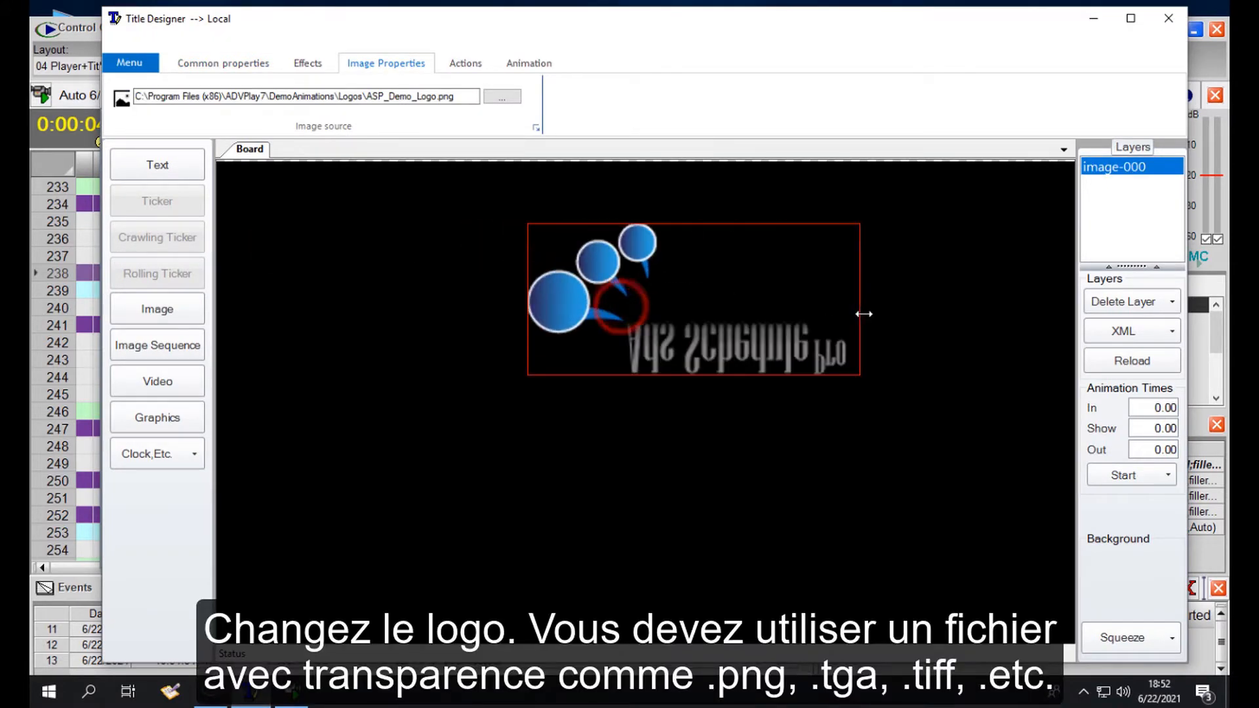
{"action": "left_click", "coordinate": [504, 97]}
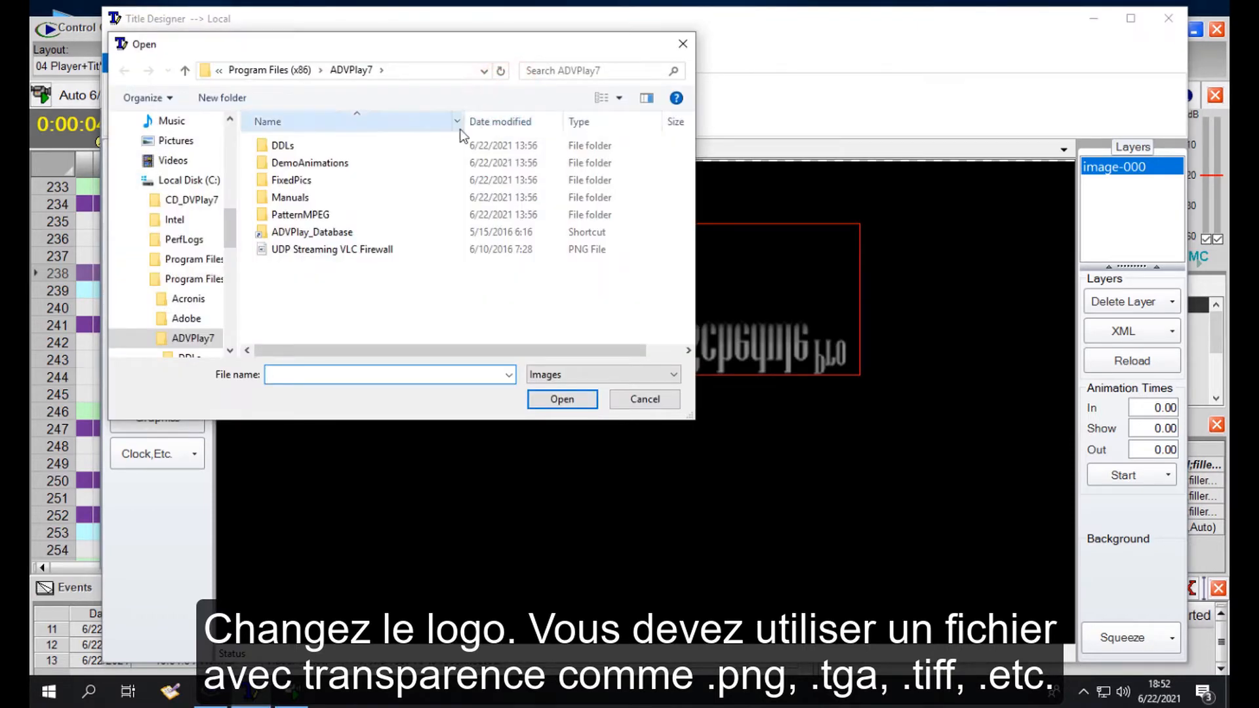
{"action": "double_click", "coordinate": [360, 164]}
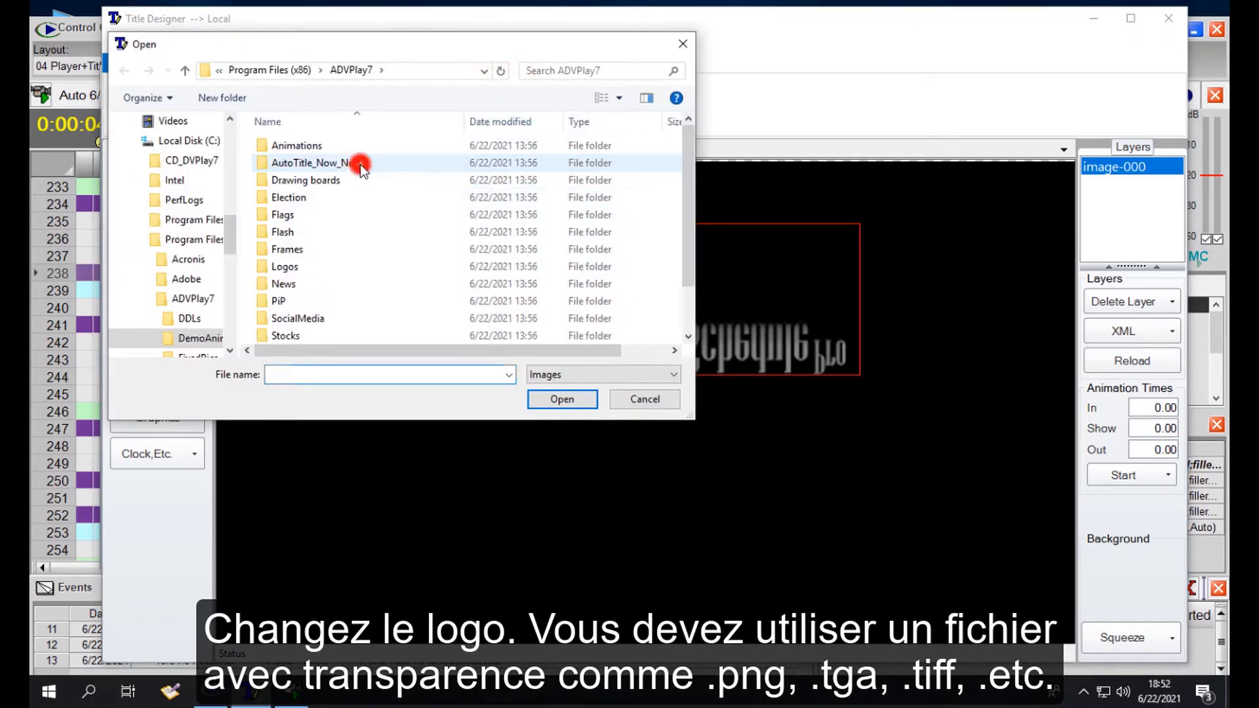
{"action": "double_click", "coordinate": [283, 269]}
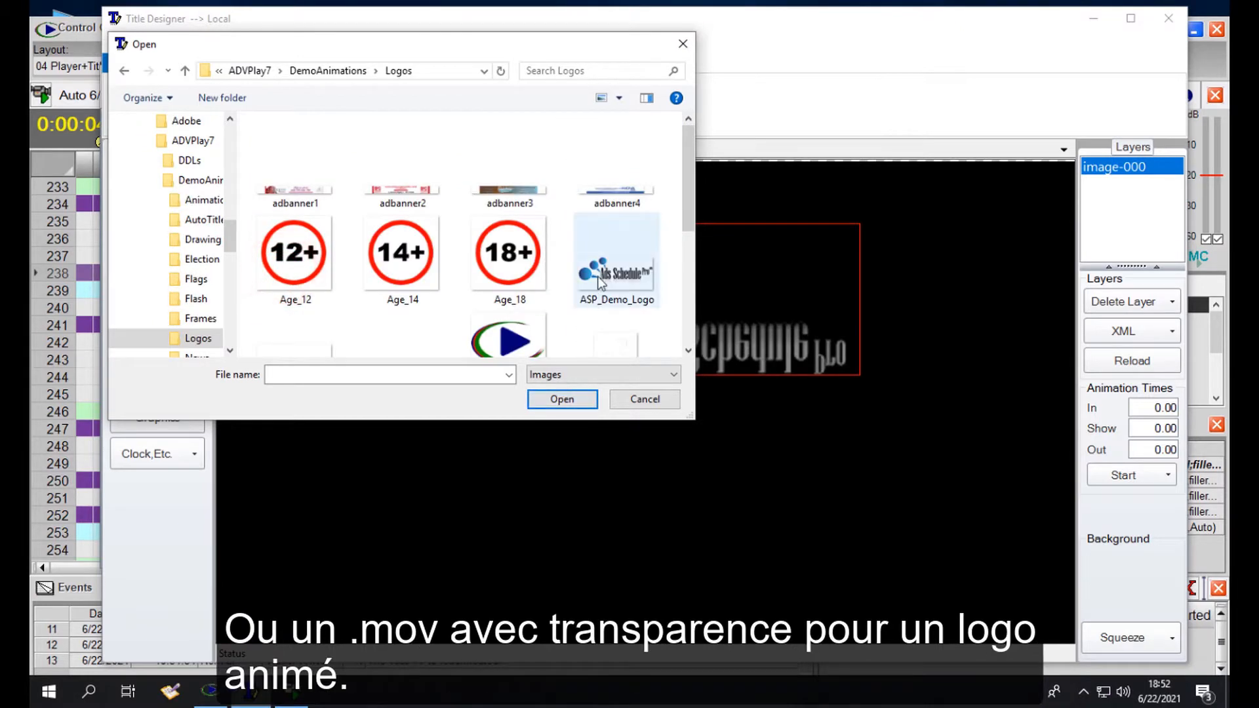
{"action": "left_click", "coordinate": [506, 337]}
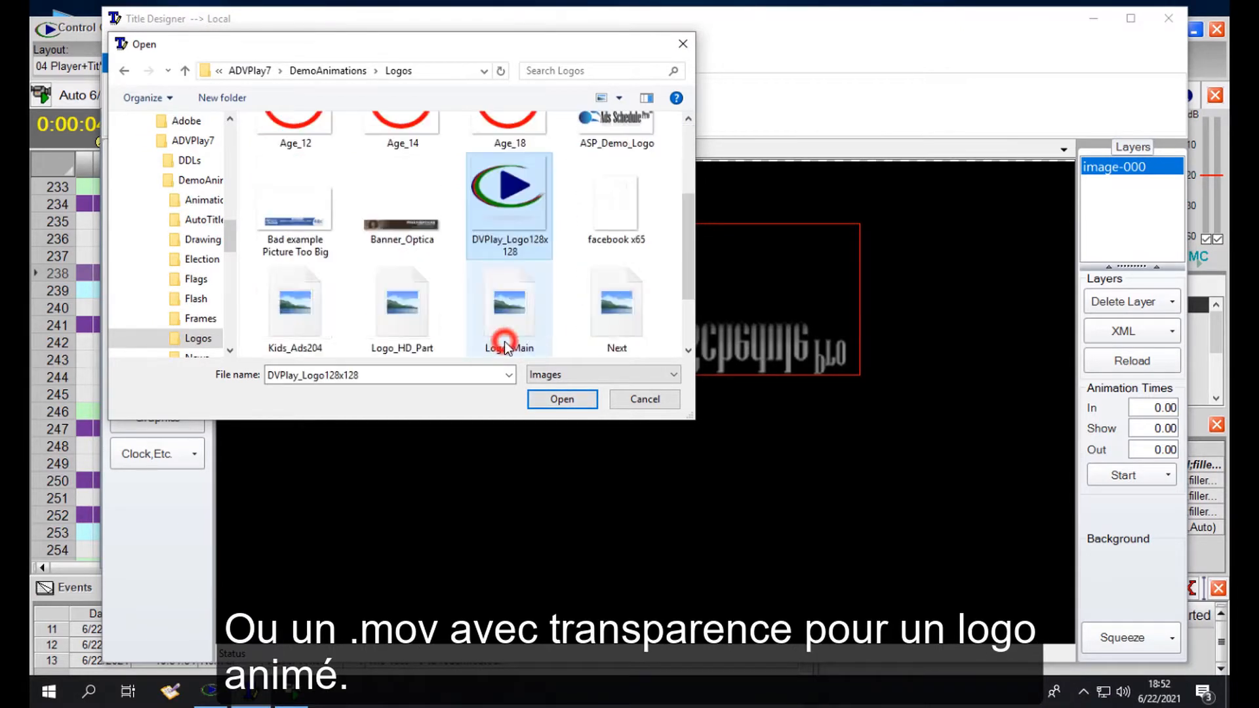
{"action": "left_click", "coordinate": [571, 399]}
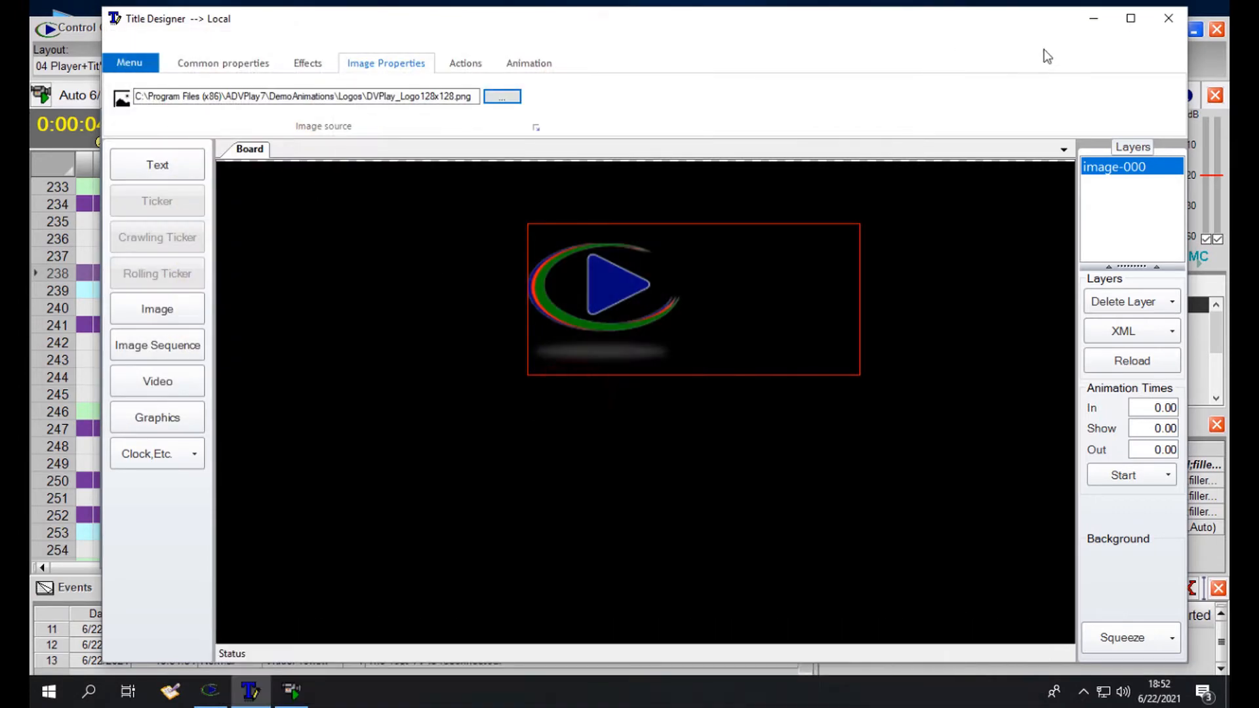
- Close Title Designer with the logo changes saved, and save the channel settings with My New Logo as default logo
{"action": "left_click", "coordinate": [1168, 21]}
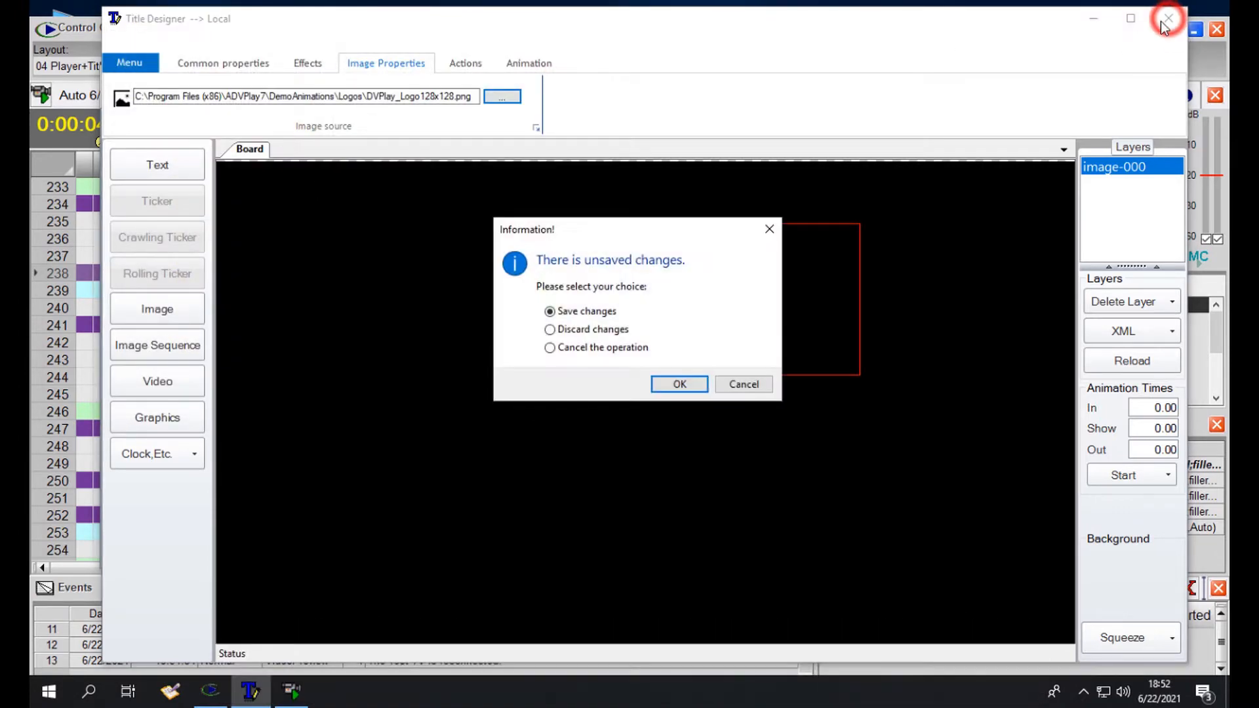
{"action": "left_click", "coordinate": [681, 384]}
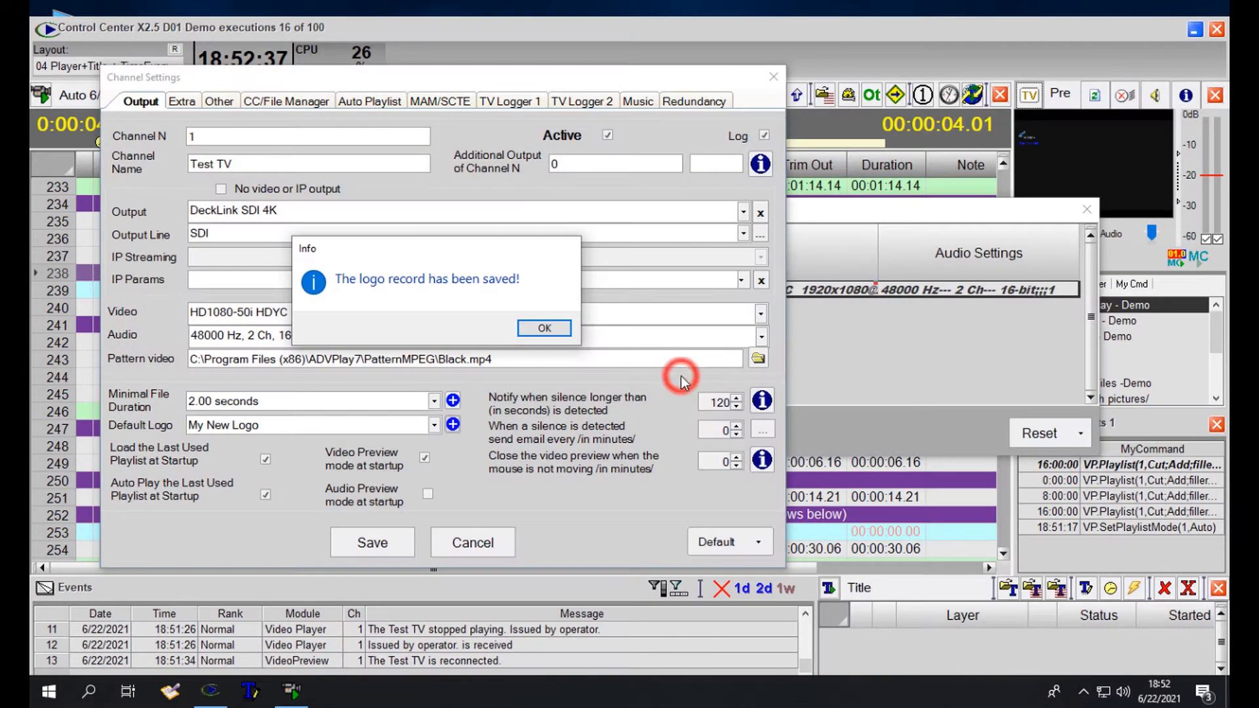
{"action": "left_click", "coordinate": [545, 326]}
{"action": "left_click", "coordinate": [380, 541]}
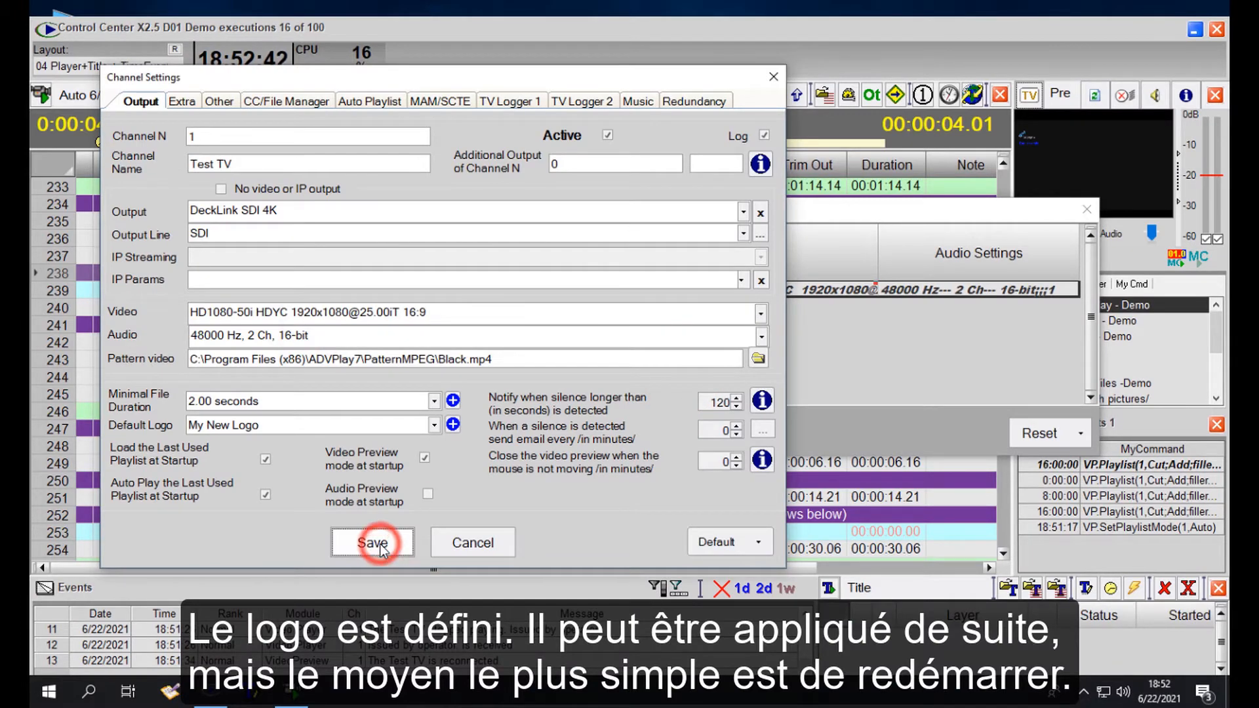
- Restart Digital Video Play to load the new default logo, and hide the logo on the output with HideLogo
{"action": "left_click", "coordinate": [1217, 28]}
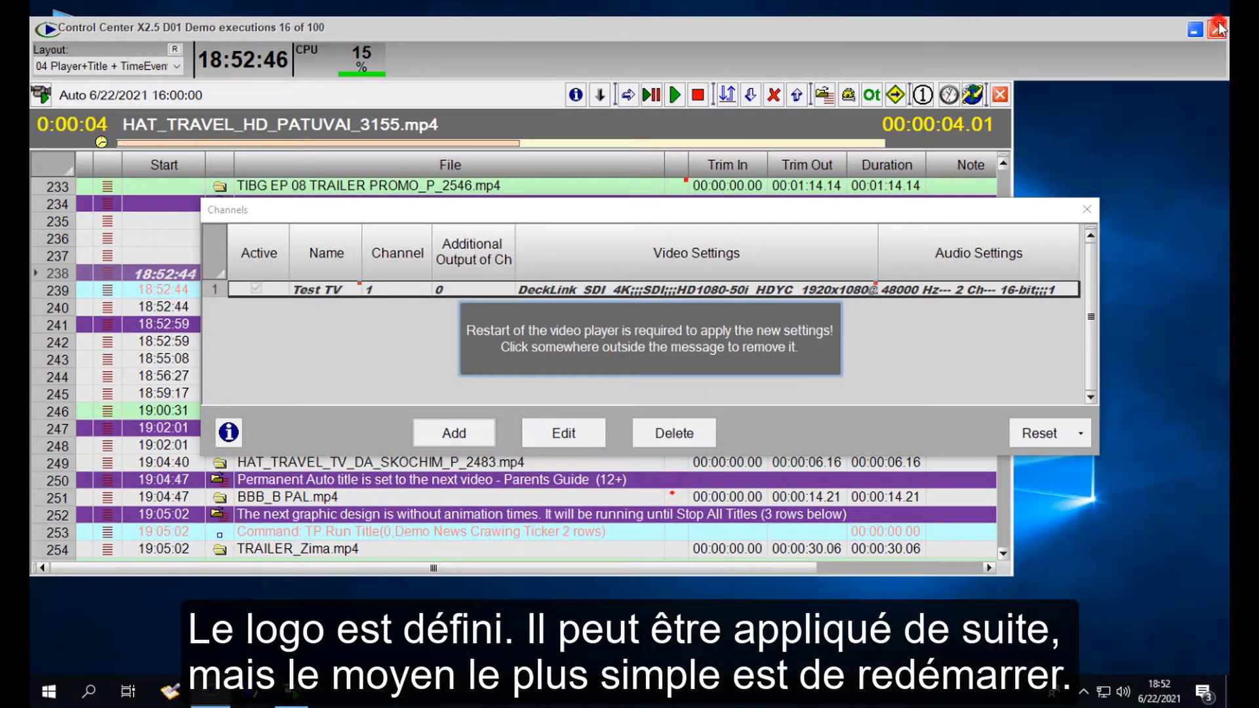
{"action": "left_click", "coordinate": [436, 573]}
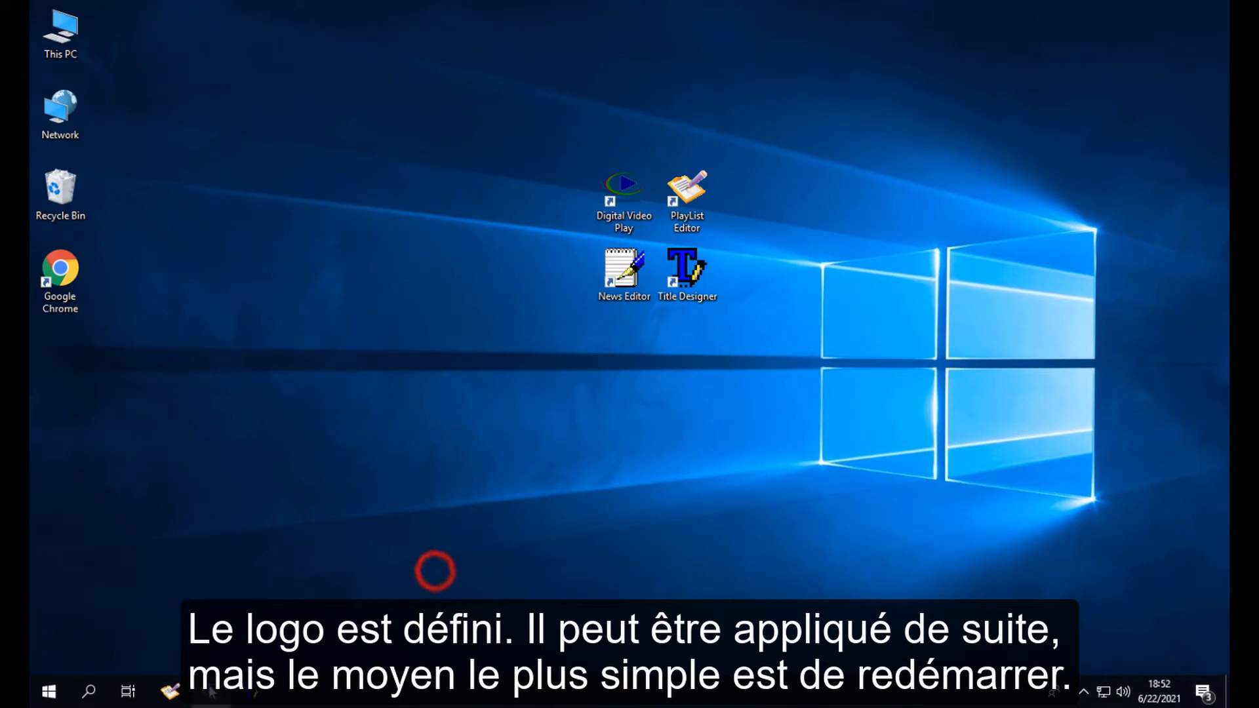
{"action": "left_click", "coordinate": [211, 691]}
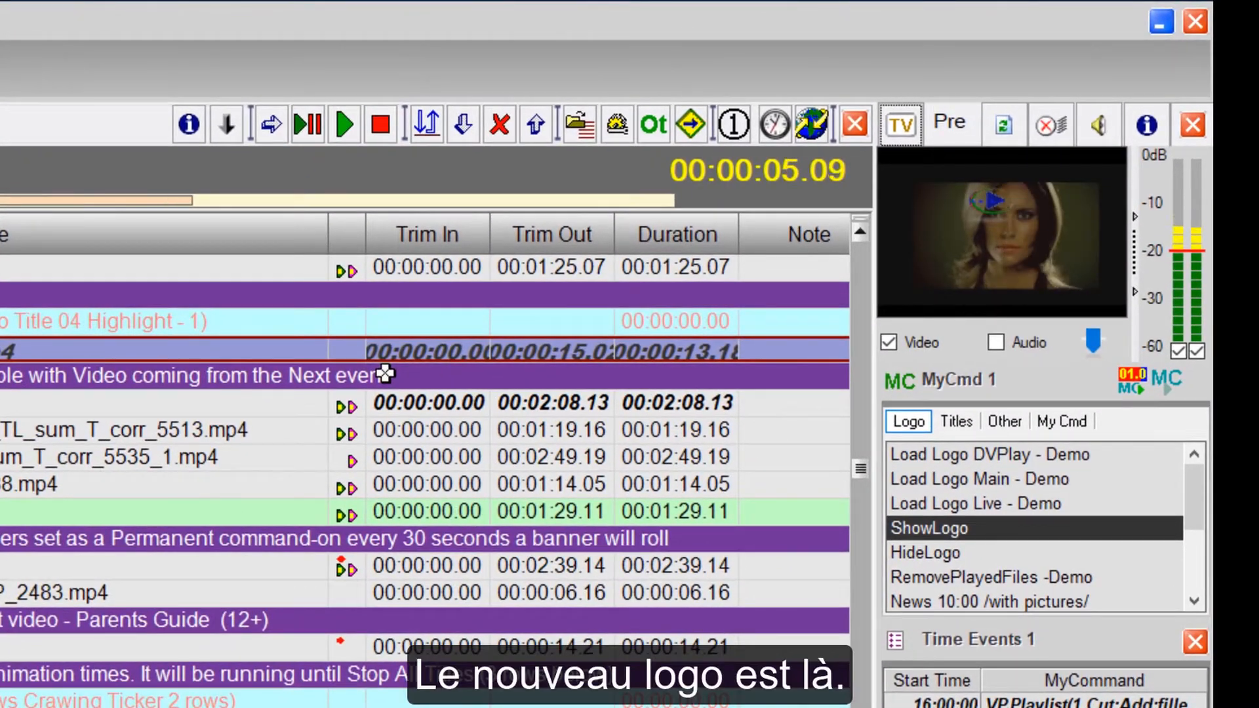
{"action": "left_click", "coordinate": [932, 552]}
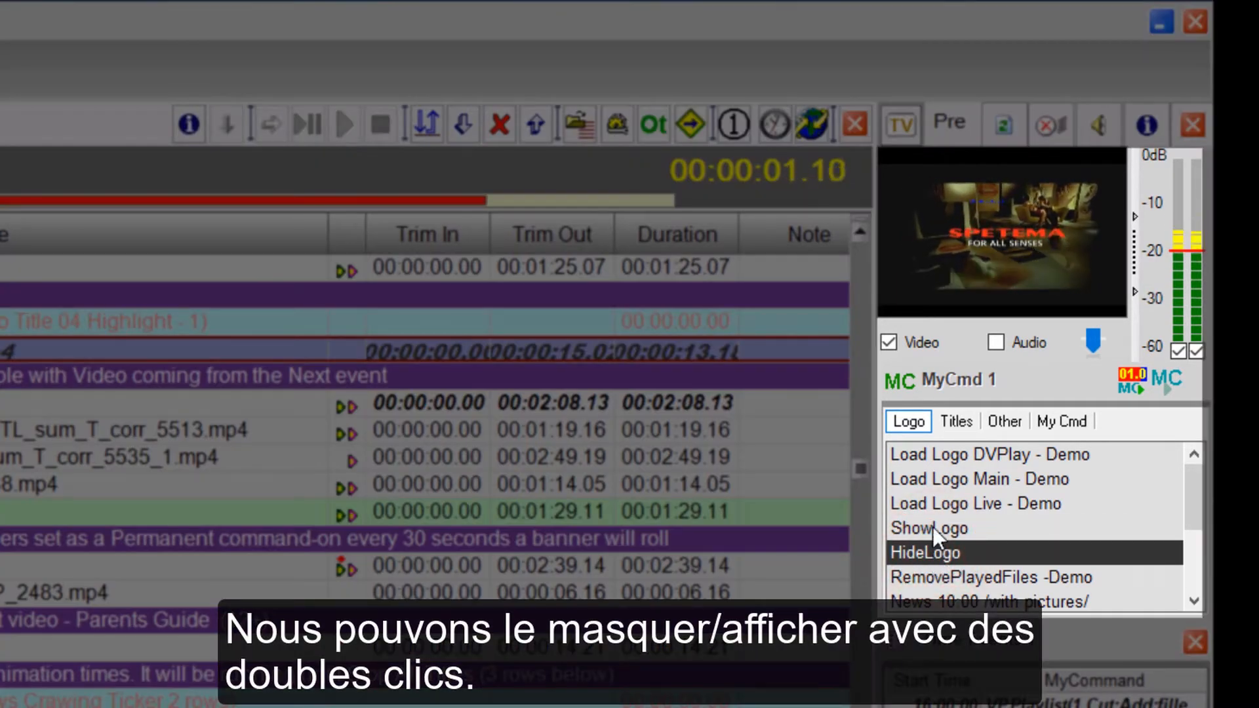
- Show the logo again on the output with the ShowLogo command
{"action": "double_click", "coordinate": [932, 528]}
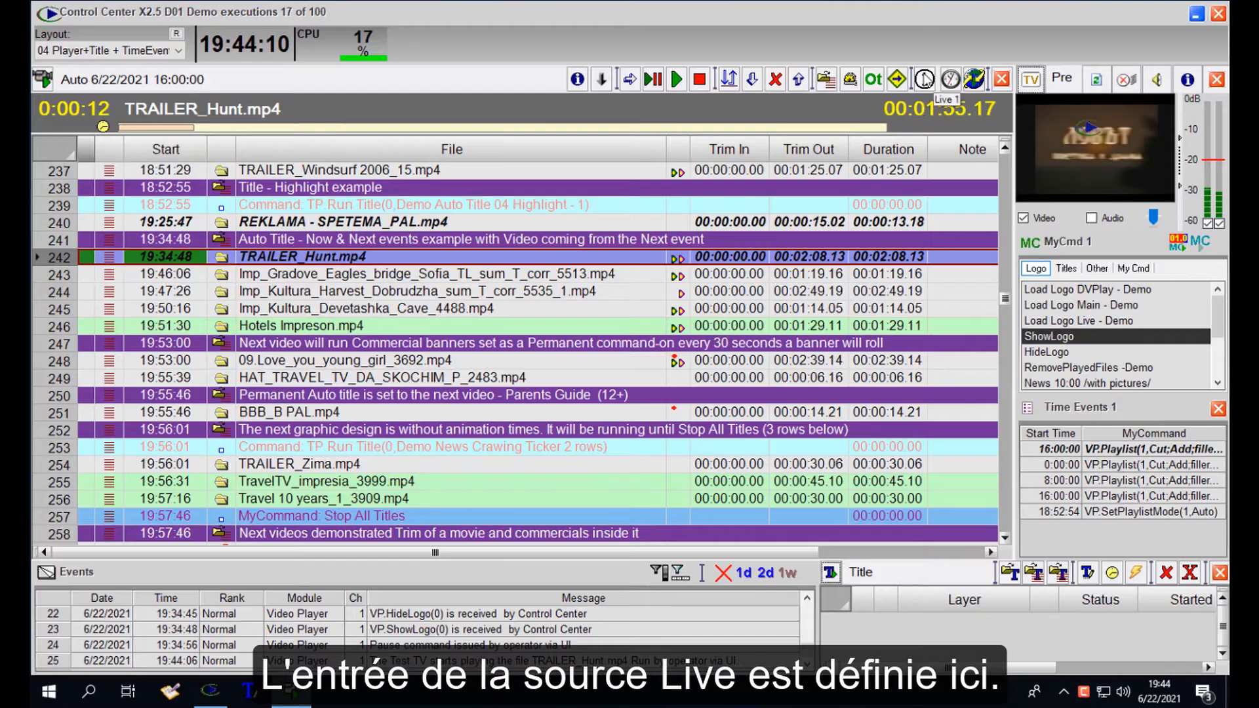
- Configure the Live 1 source to use DeckLink Mini Recorder 4K, initialize it with 4K mode turned on, and save it
{"action": "left_click", "coordinate": [925, 78]}
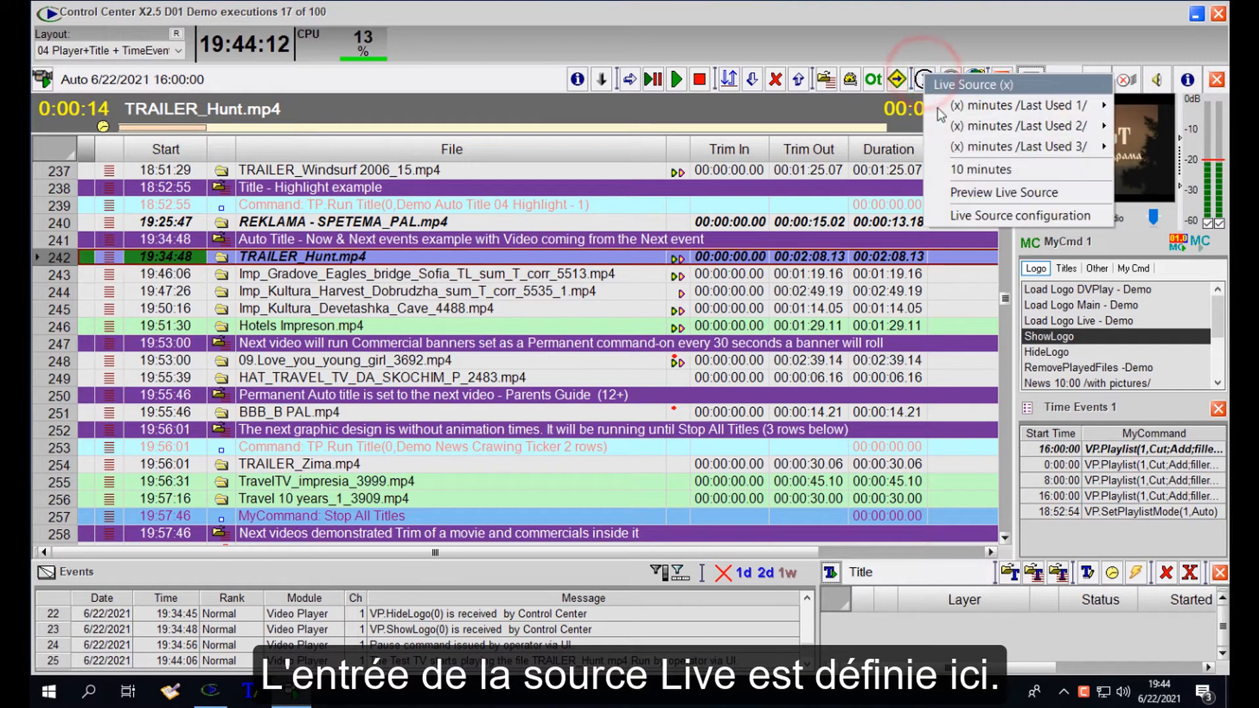
{"action": "left_click", "coordinate": [975, 217]}
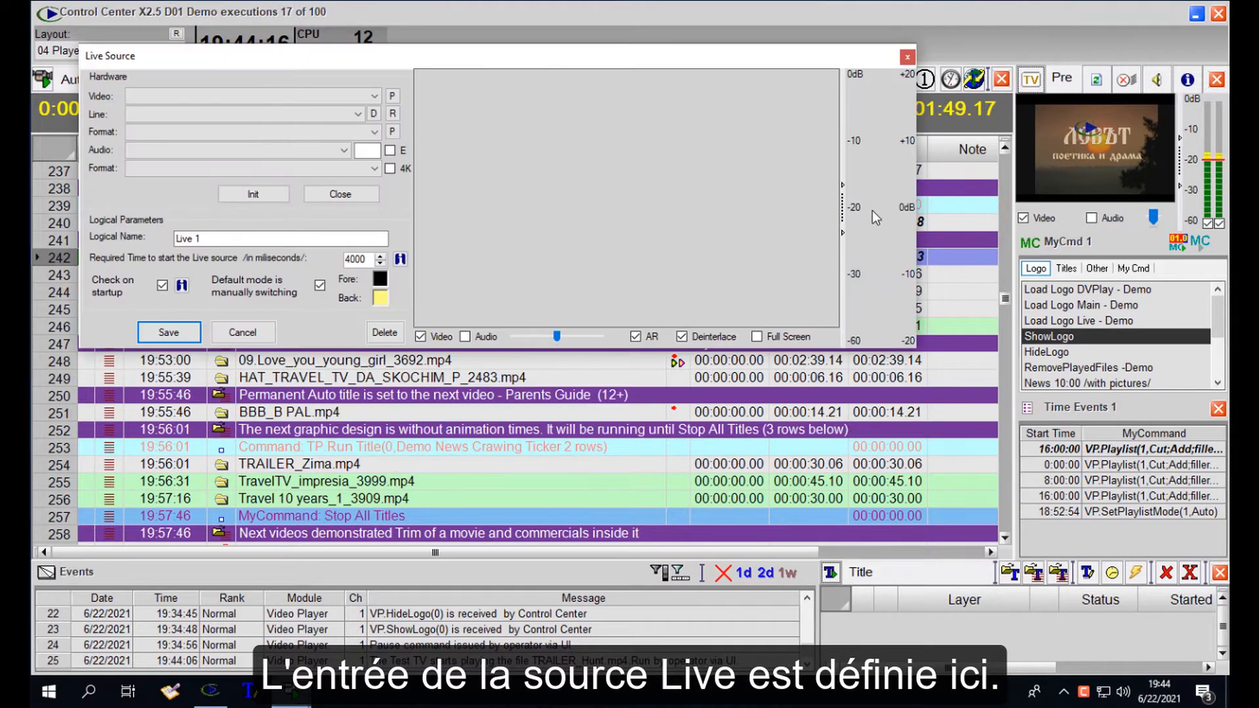
{"action": "left_click", "coordinate": [343, 100]}
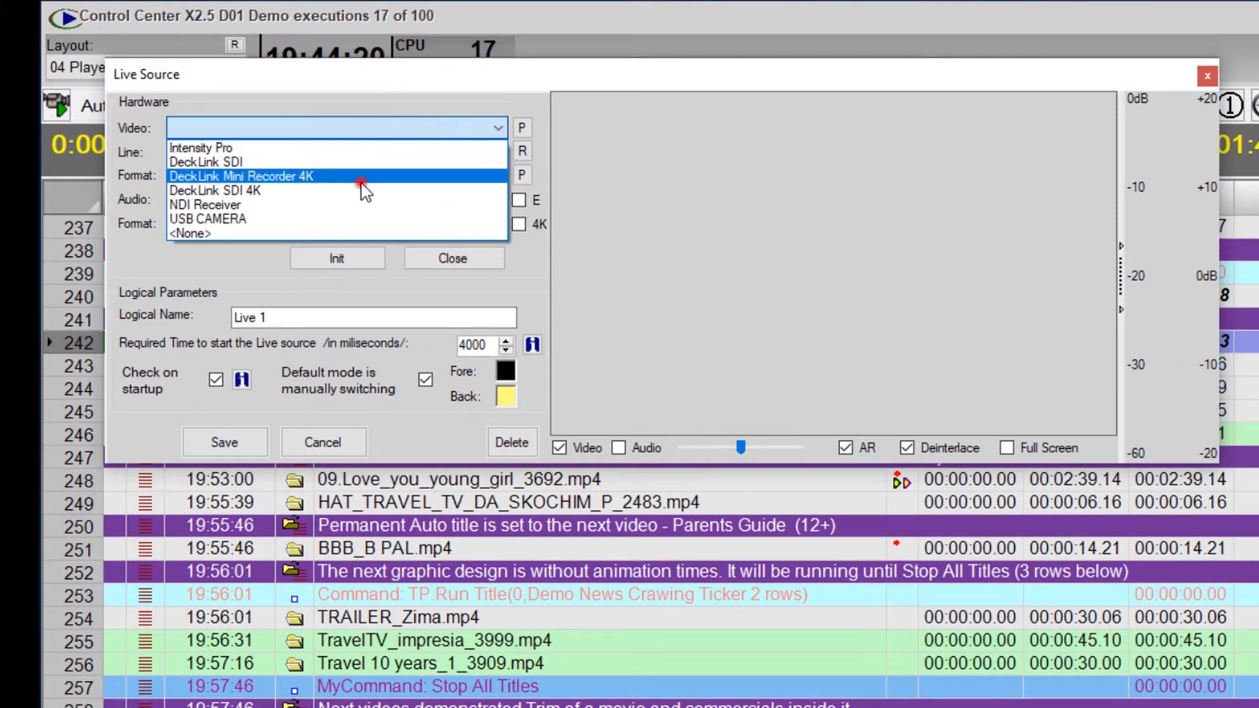
{"action": "left_click", "coordinate": [360, 183]}
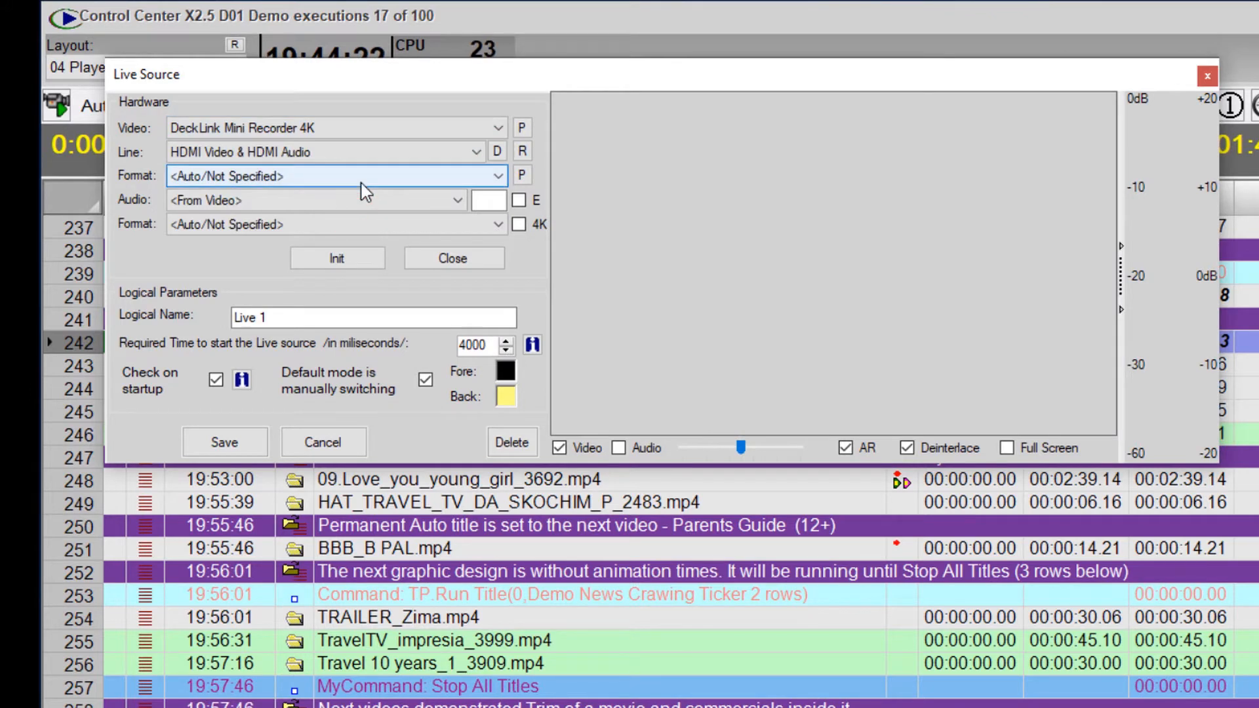
{"action": "left_click", "coordinate": [350, 257]}
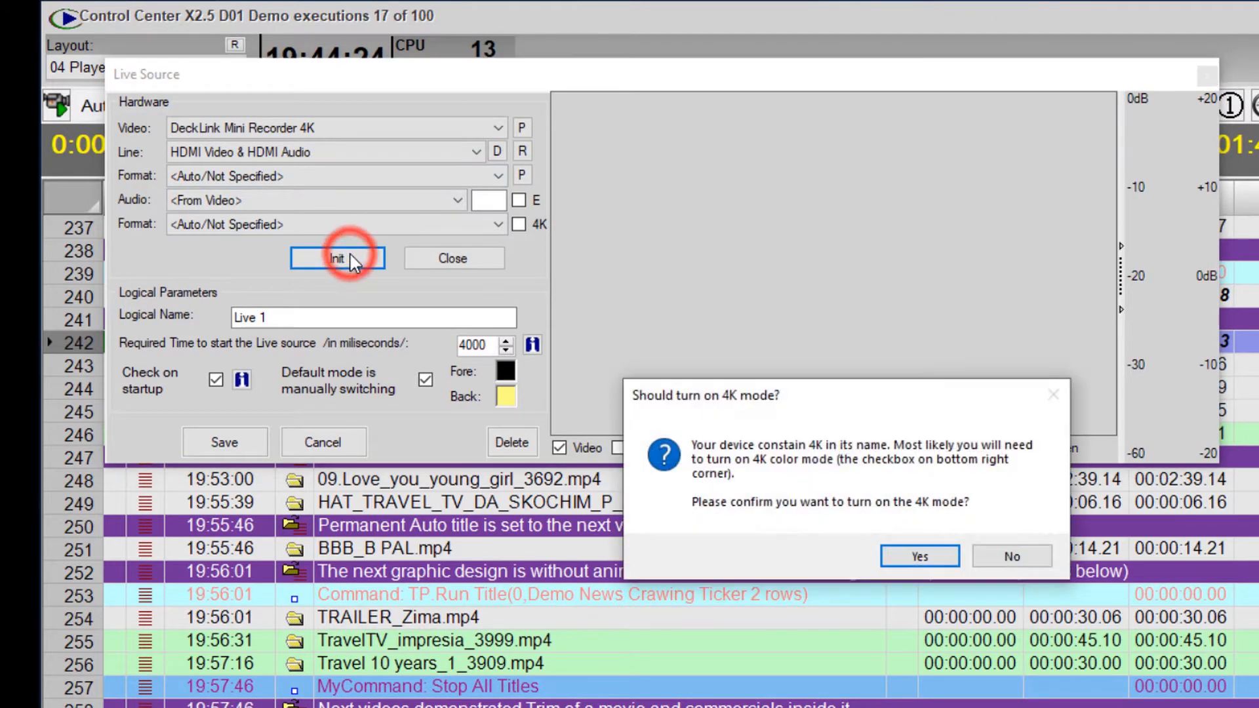
{"action": "left_click", "coordinate": [921, 556]}
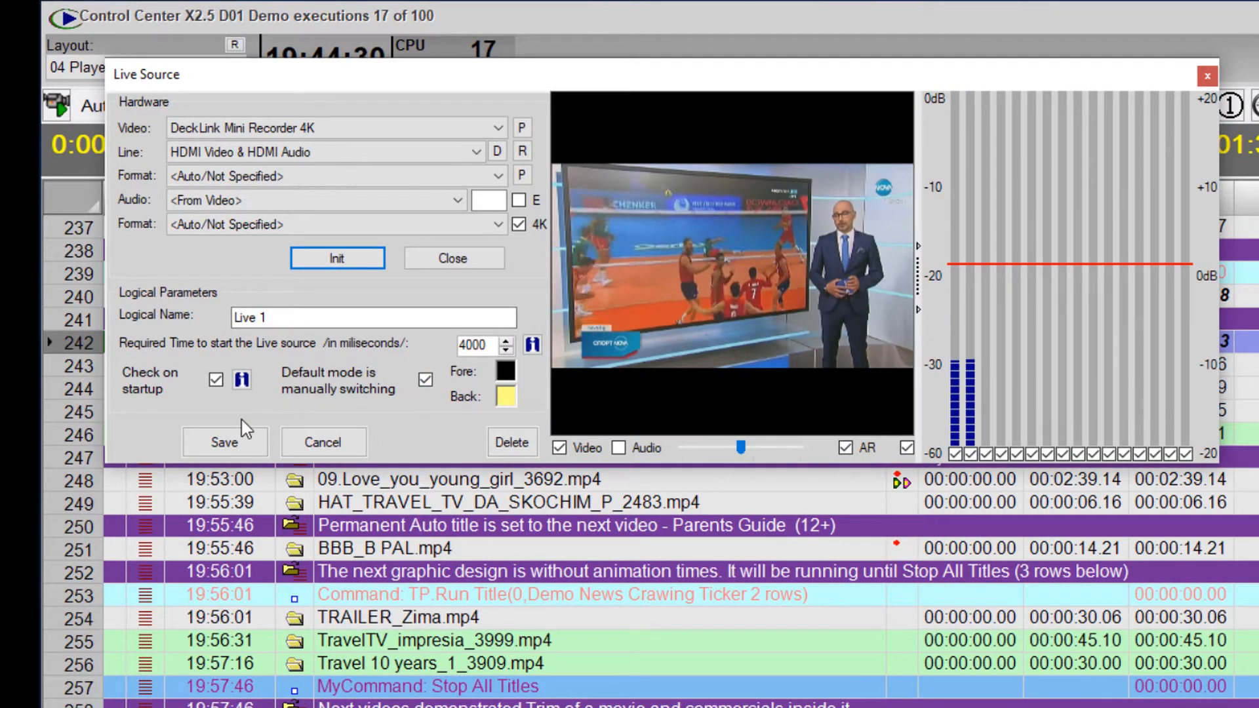
{"action": "left_click", "coordinate": [237, 444]}
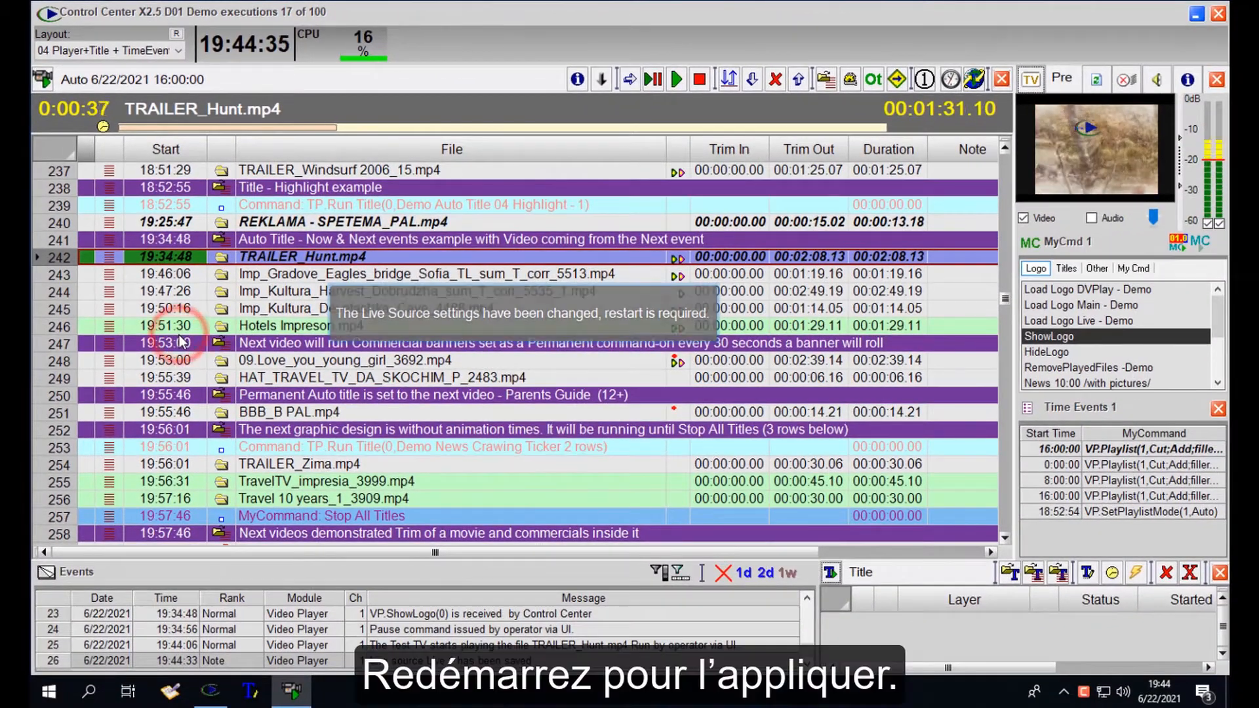
- Restart Digital Video Play to apply the Live 1 settings, dismiss the startup hints, and select the playing clip in the playlist
{"action": "left_click", "coordinate": [268, 276]}
{"action": "left_click", "coordinate": [1216, 14]}
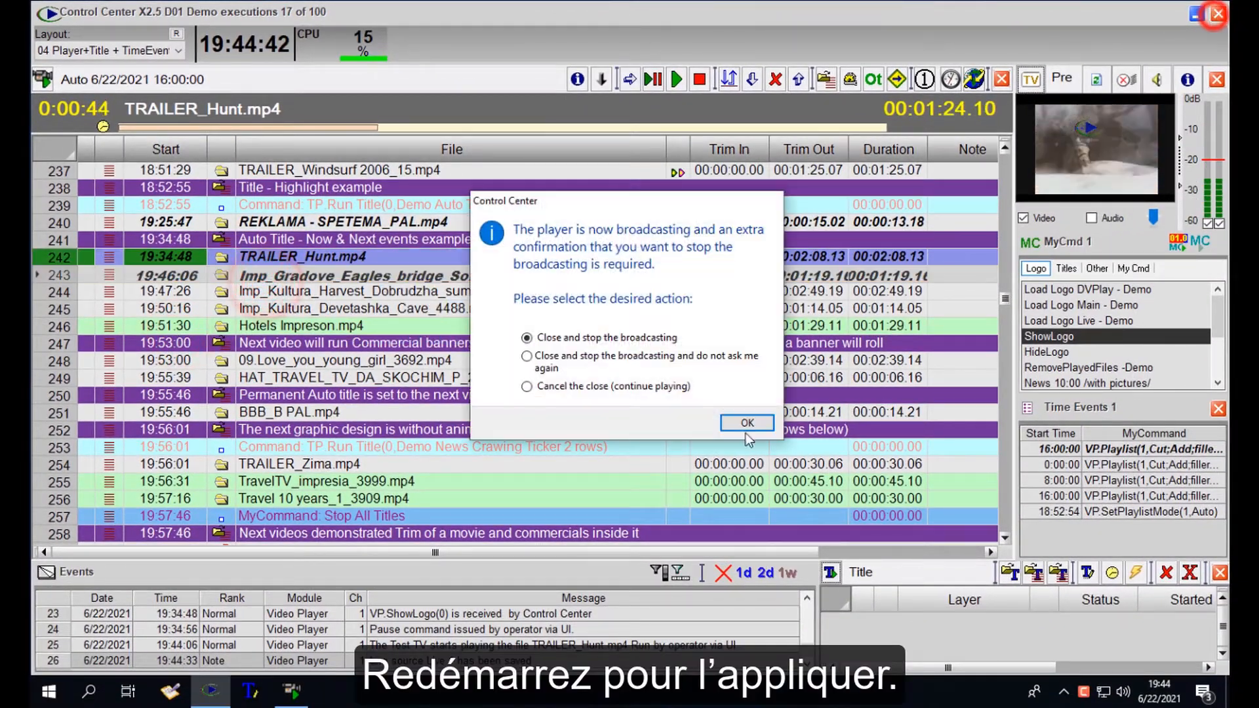
{"action": "left_click", "coordinate": [741, 421]}
{"action": "left_click", "coordinate": [224, 695]}
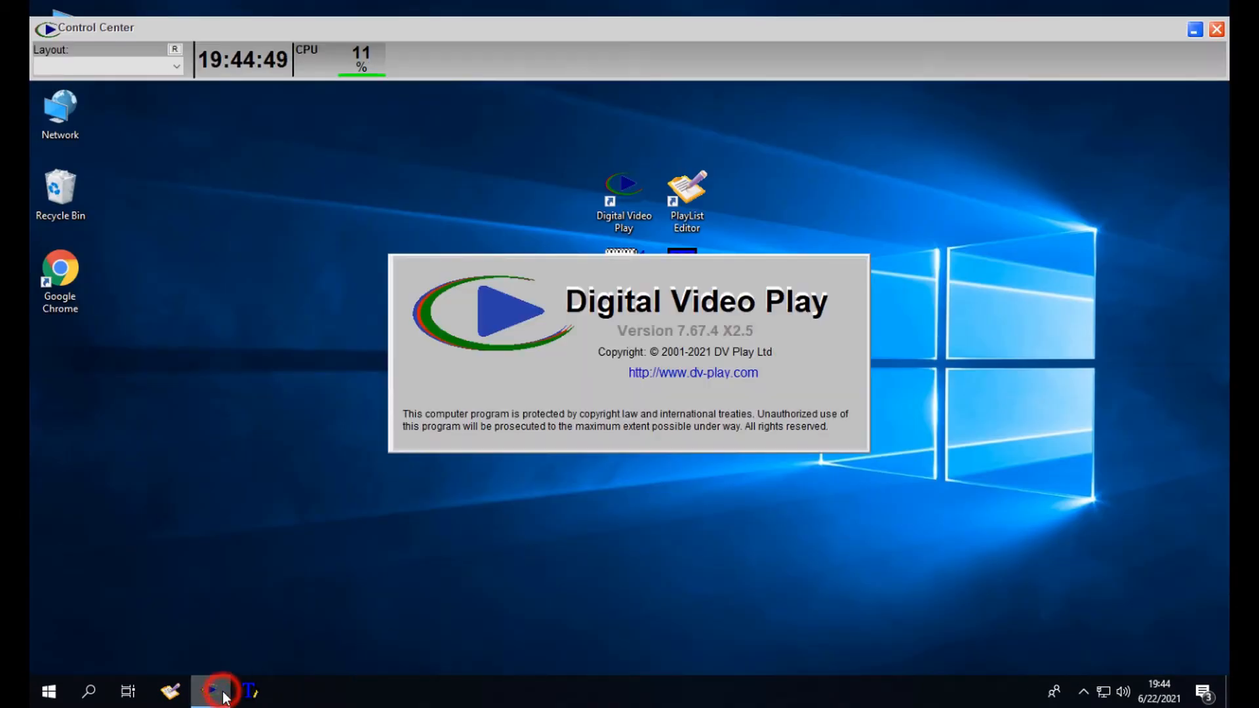
{"action": "left_click", "coordinate": [363, 31]}
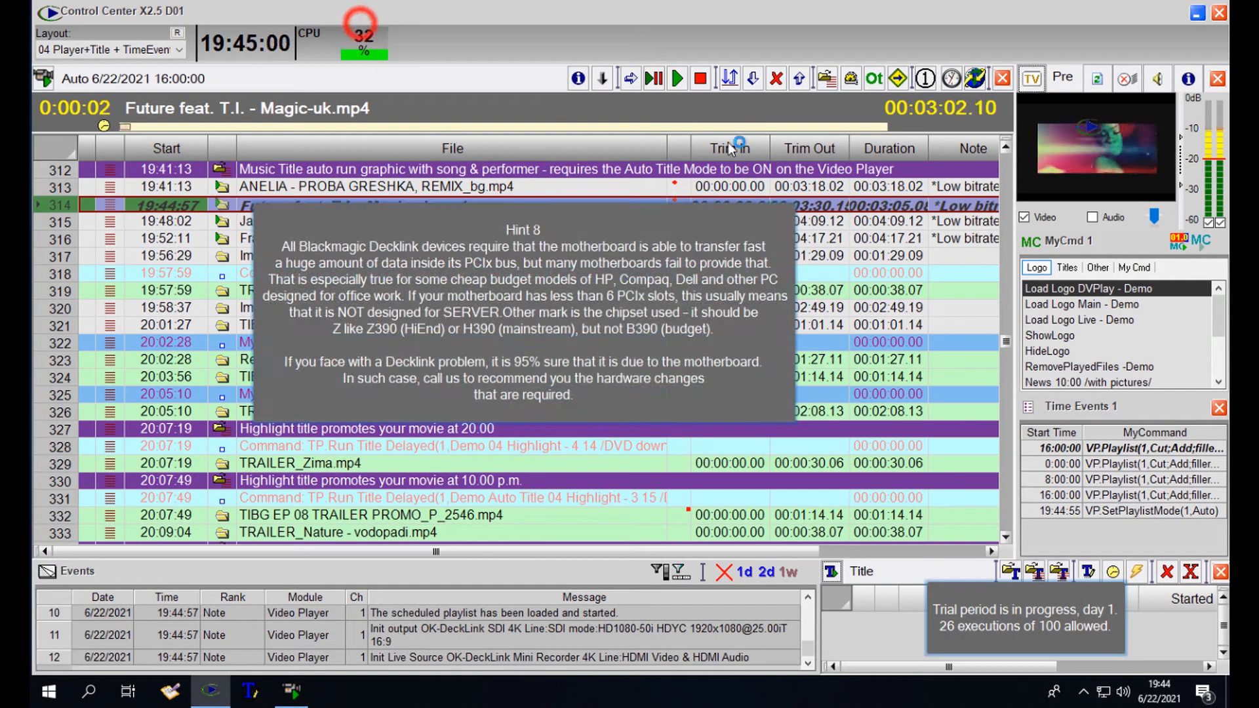
{"action": "left_click", "coordinate": [844, 340]}
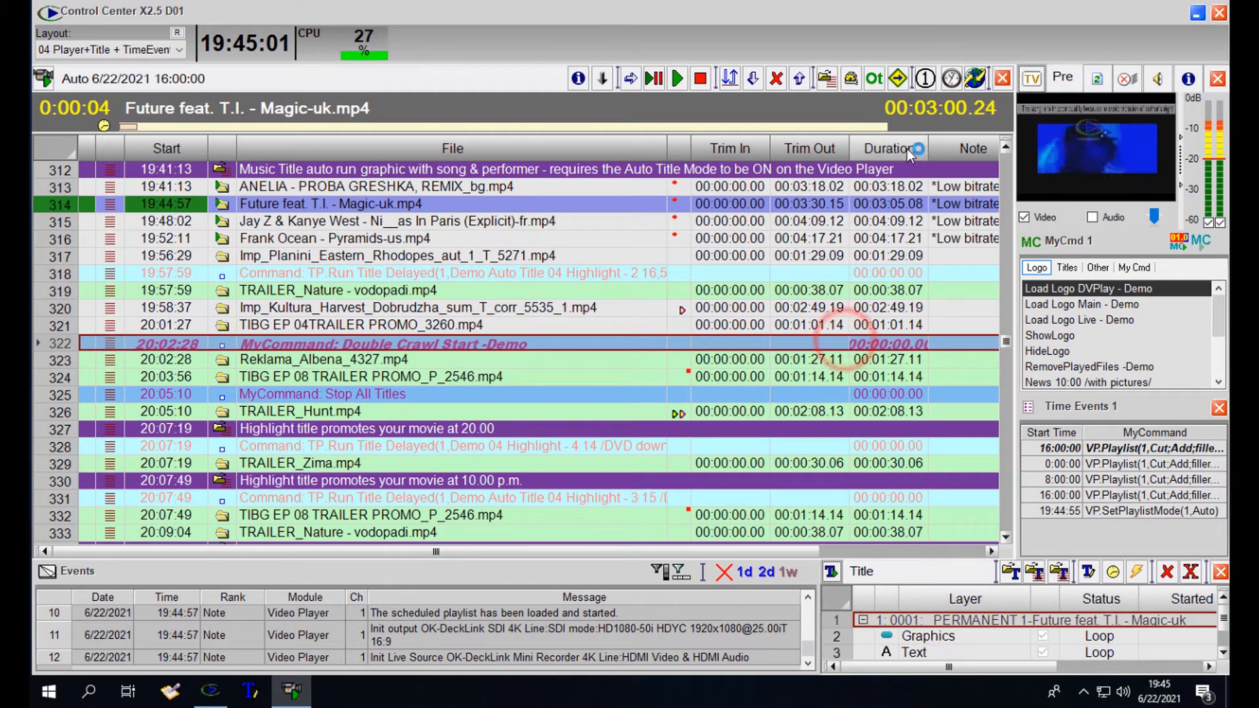
{"action": "left_click", "coordinate": [328, 108]}
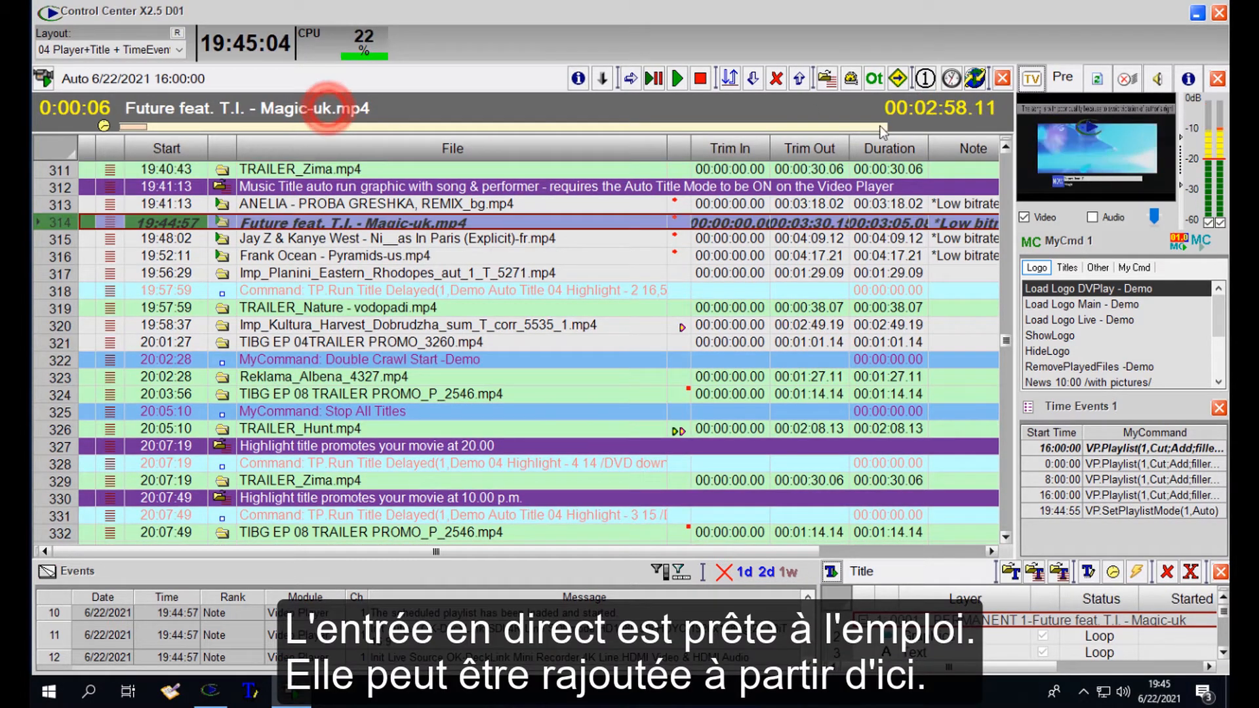
- Insert a 10-minute Live 1 item after the playing clip and switch the broadcast to it
{"action": "left_click", "coordinate": [924, 76]}
{"action": "left_click", "coordinate": [953, 167]}
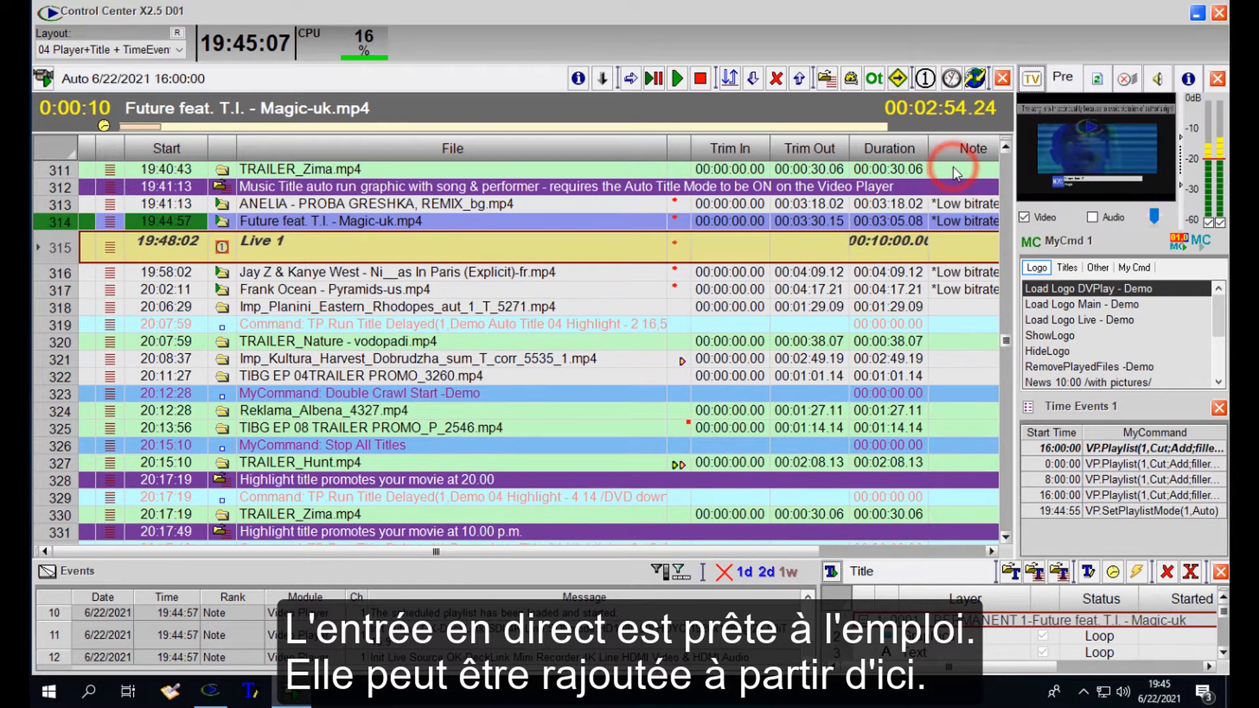
{"action": "left_click", "coordinate": [629, 77]}
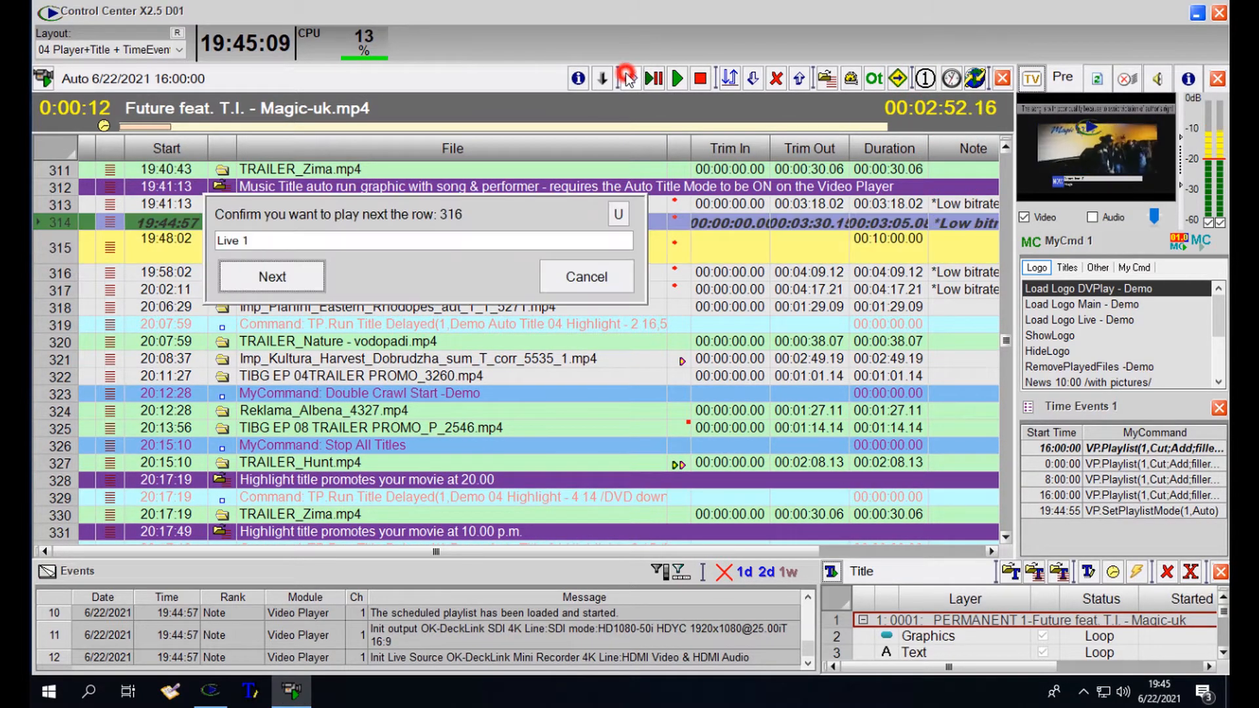
{"action": "left_click", "coordinate": [278, 285]}
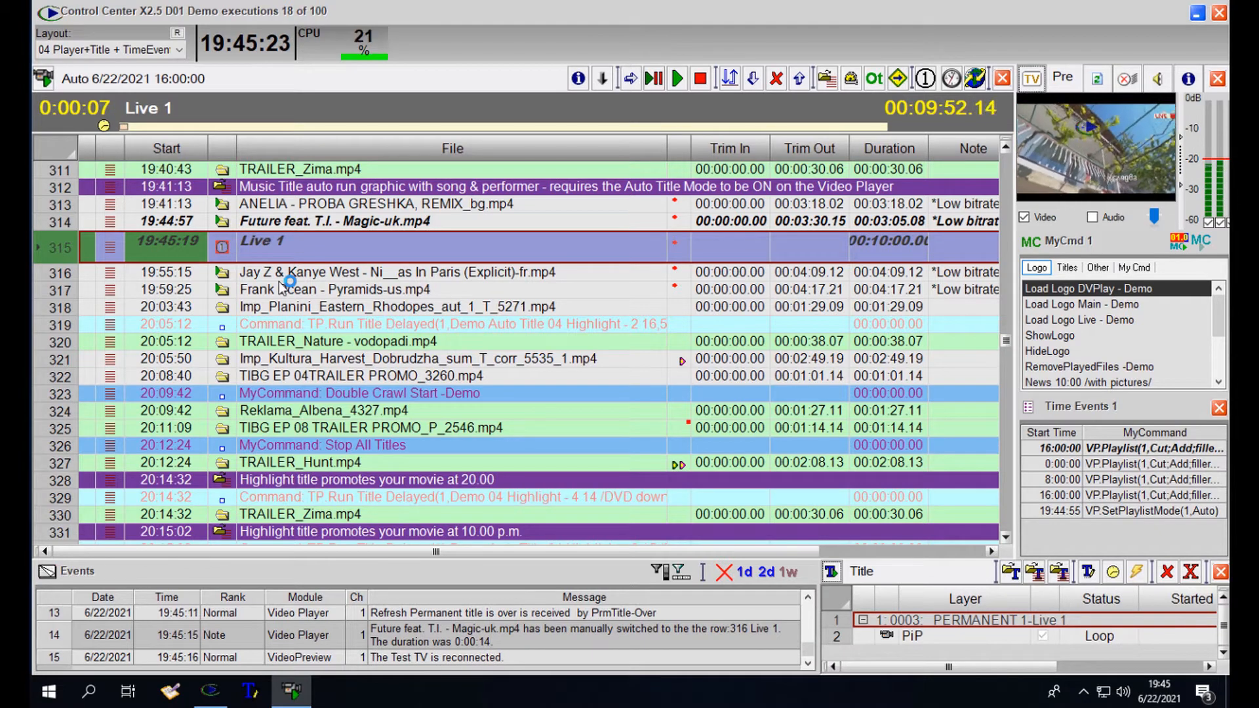
- End the live broadcast by switching playback to the next playlist clip
{"action": "left_click", "coordinate": [634, 81]}
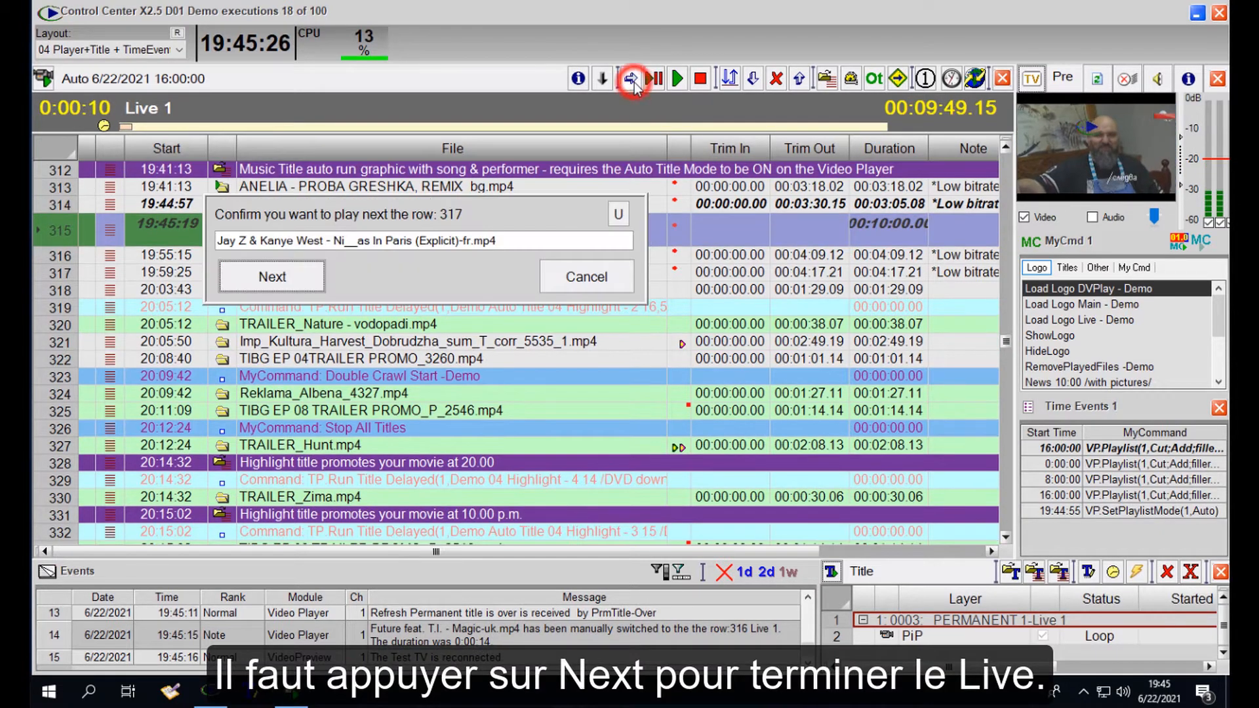
{"action": "left_click", "coordinate": [261, 280]}
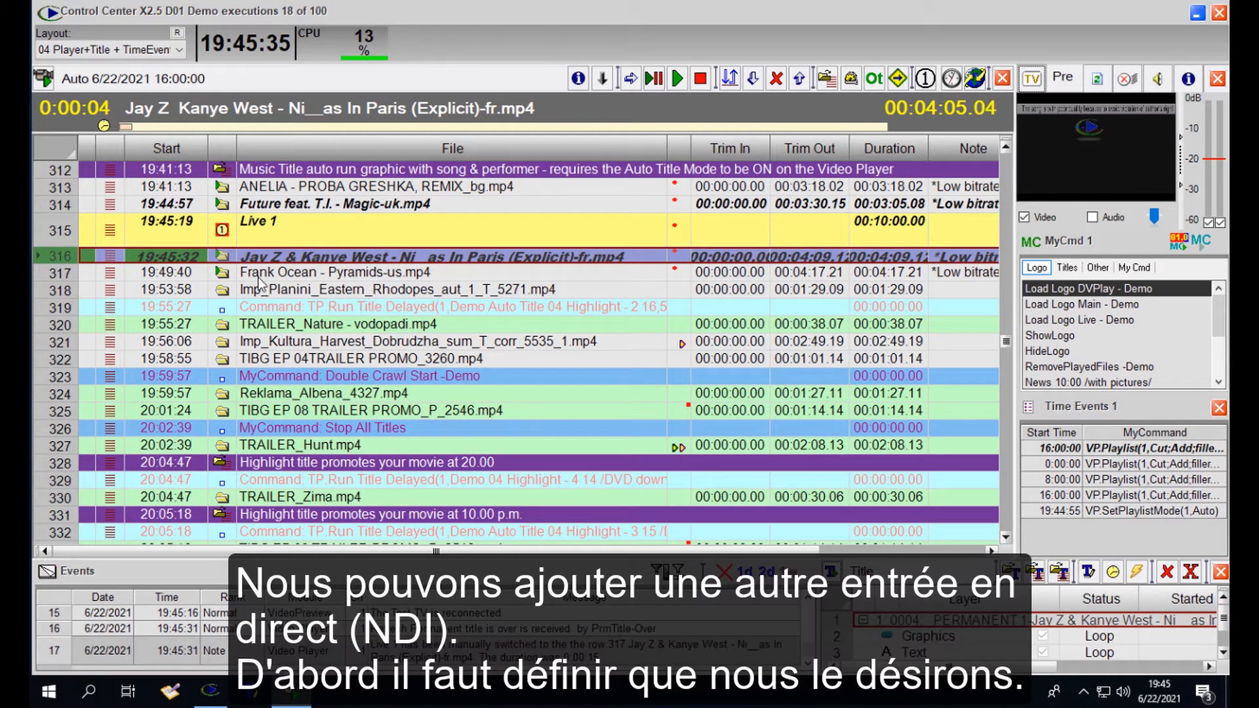
- Enable Show Live 2 in the extra settings of channel 1 and save the channel settings
{"action": "left_click", "coordinate": [44, 80]}
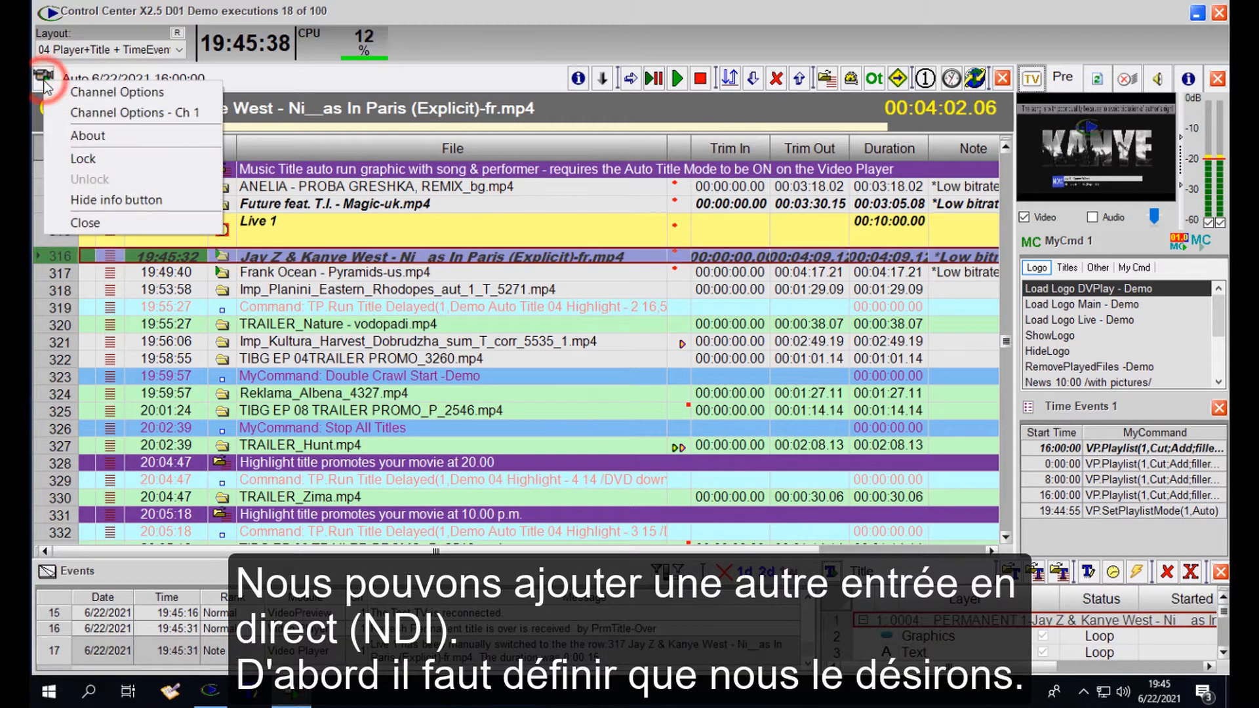
{"action": "left_click", "coordinate": [123, 115]}
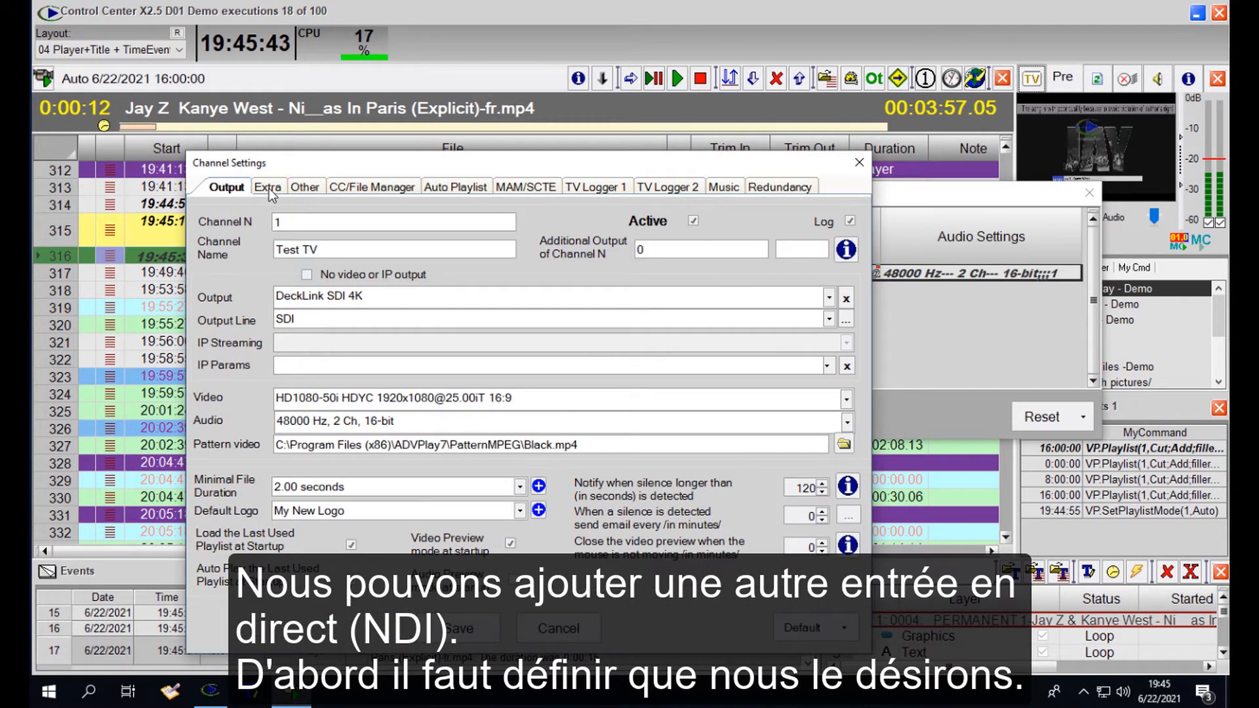
{"action": "left_click", "coordinate": [268, 188]}
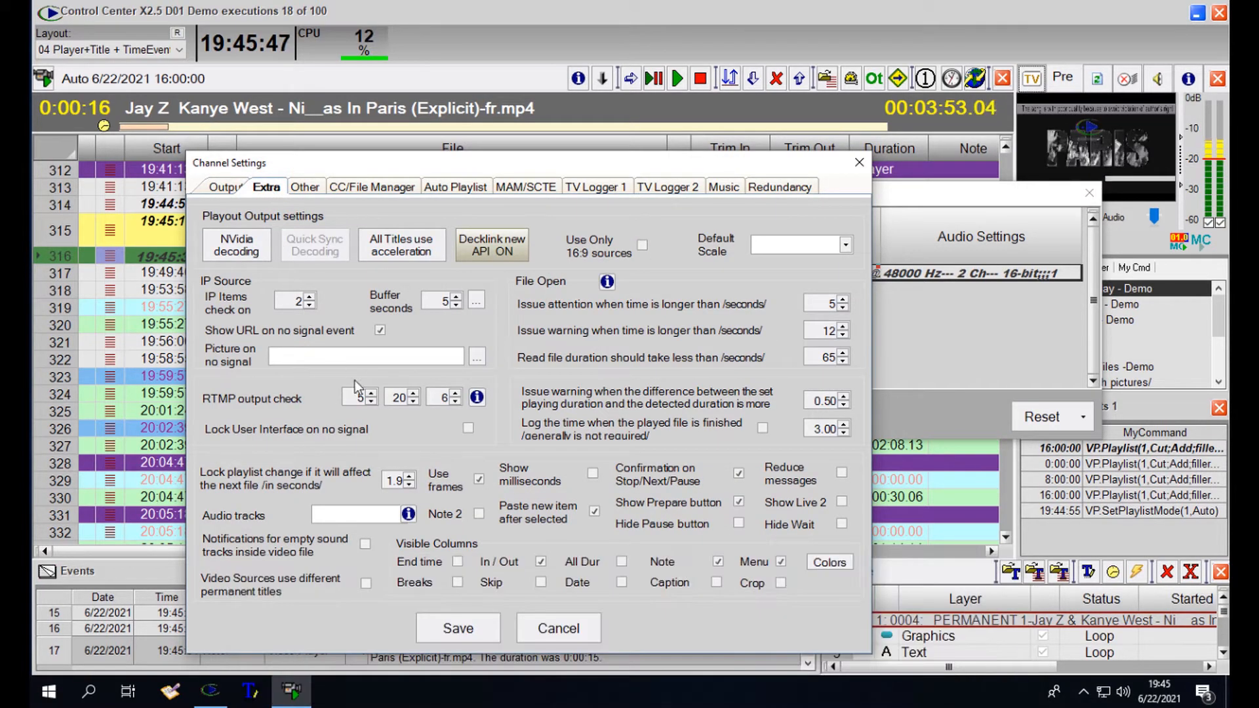
{"action": "left_click", "coordinate": [824, 503]}
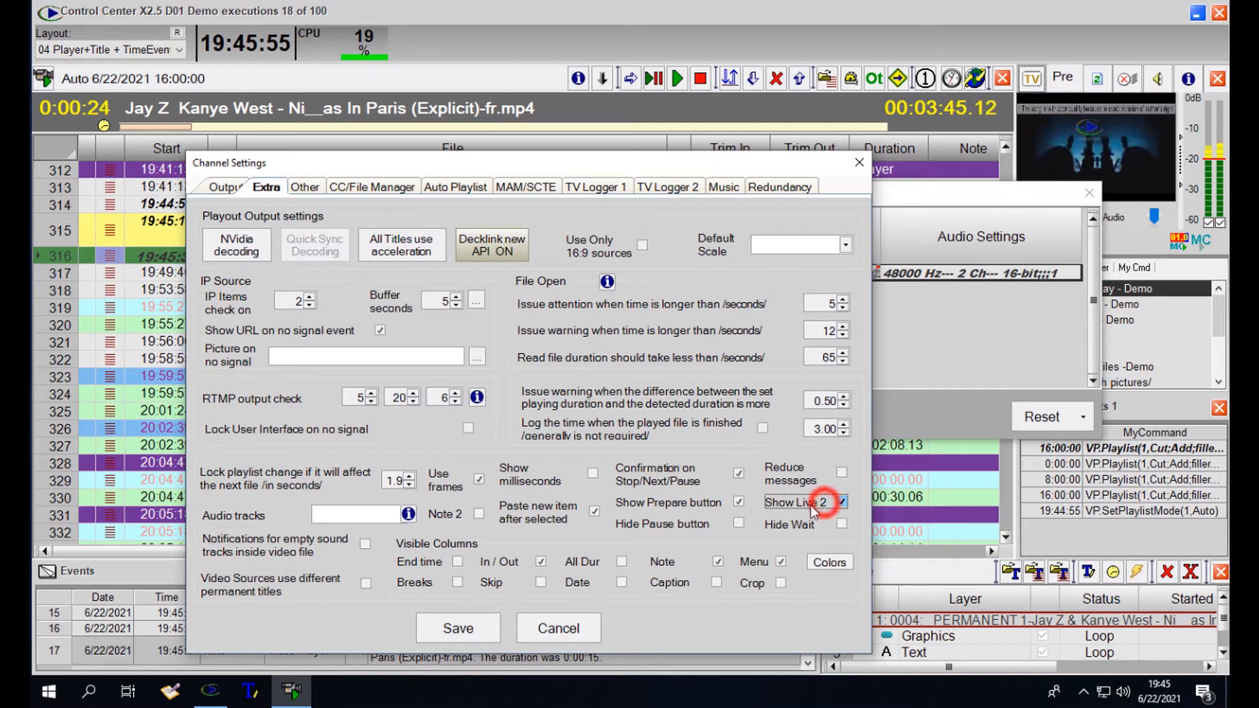
{"action": "left_click", "coordinate": [457, 629]}
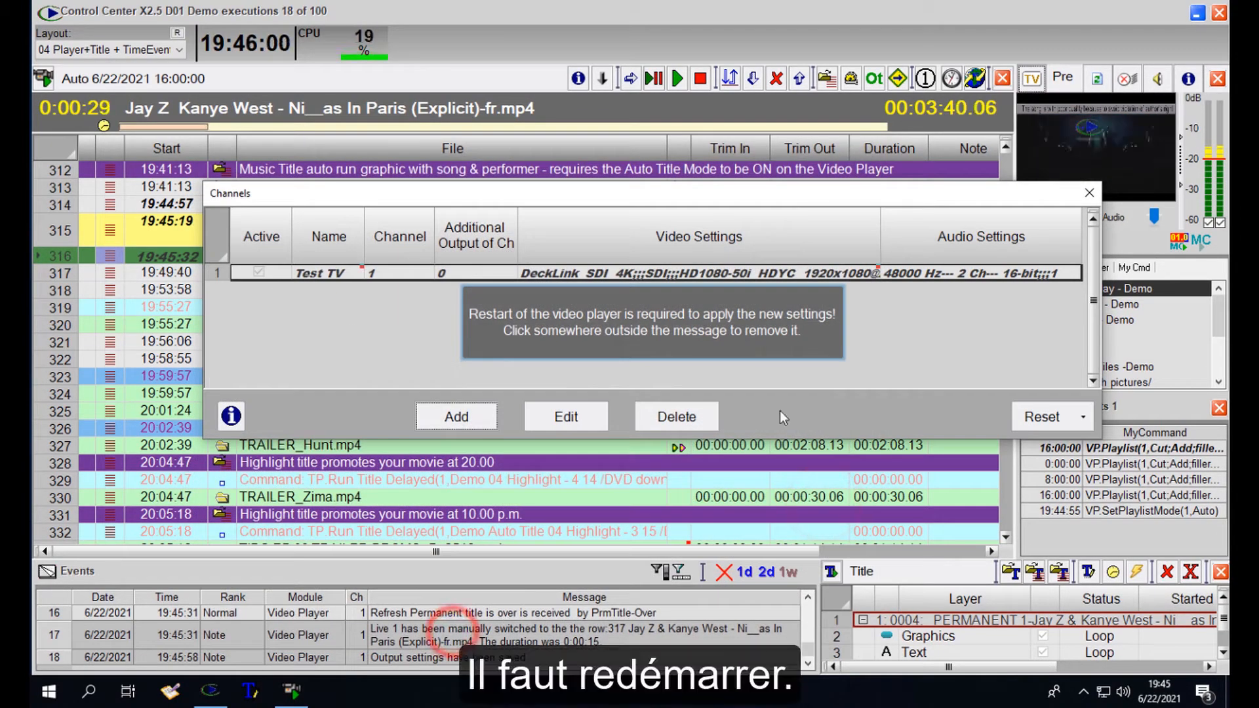
- Close the player, stopping the broadcast, and start Digital Video Play again to apply the Live 2 option
{"action": "left_click", "coordinate": [1218, 12]}
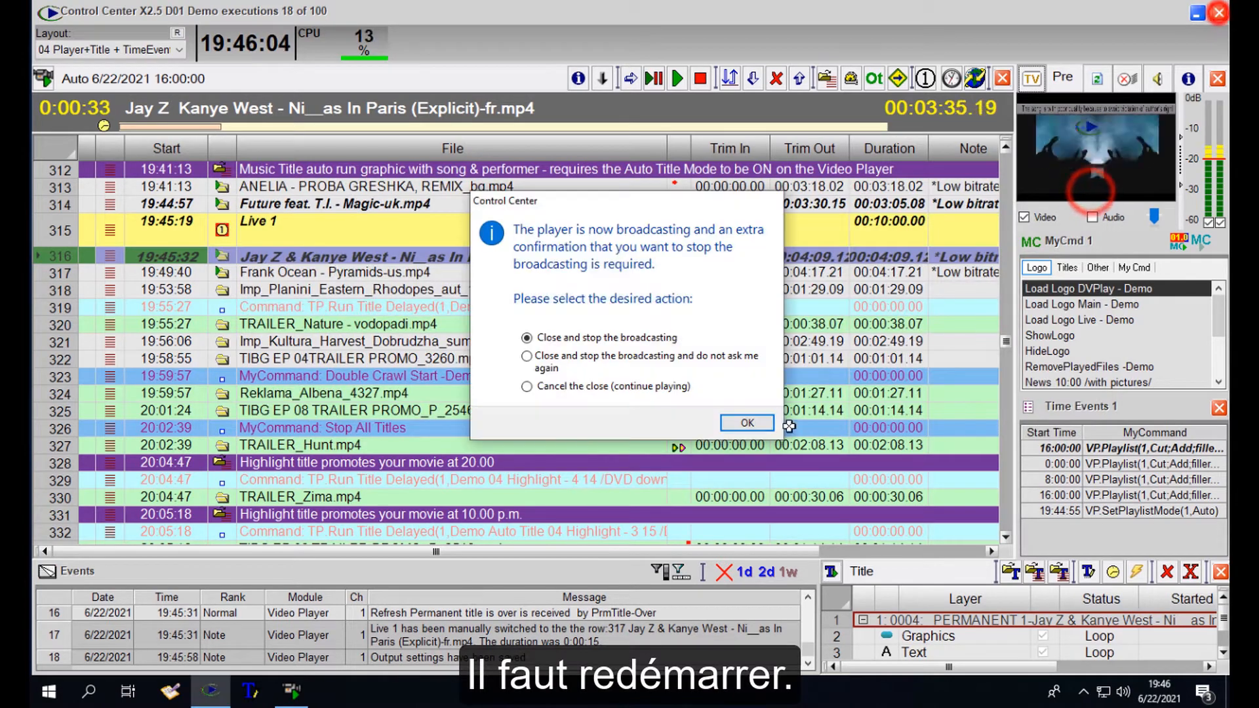
{"action": "left_click", "coordinate": [747, 423]}
{"action": "left_click", "coordinate": [209, 690]}
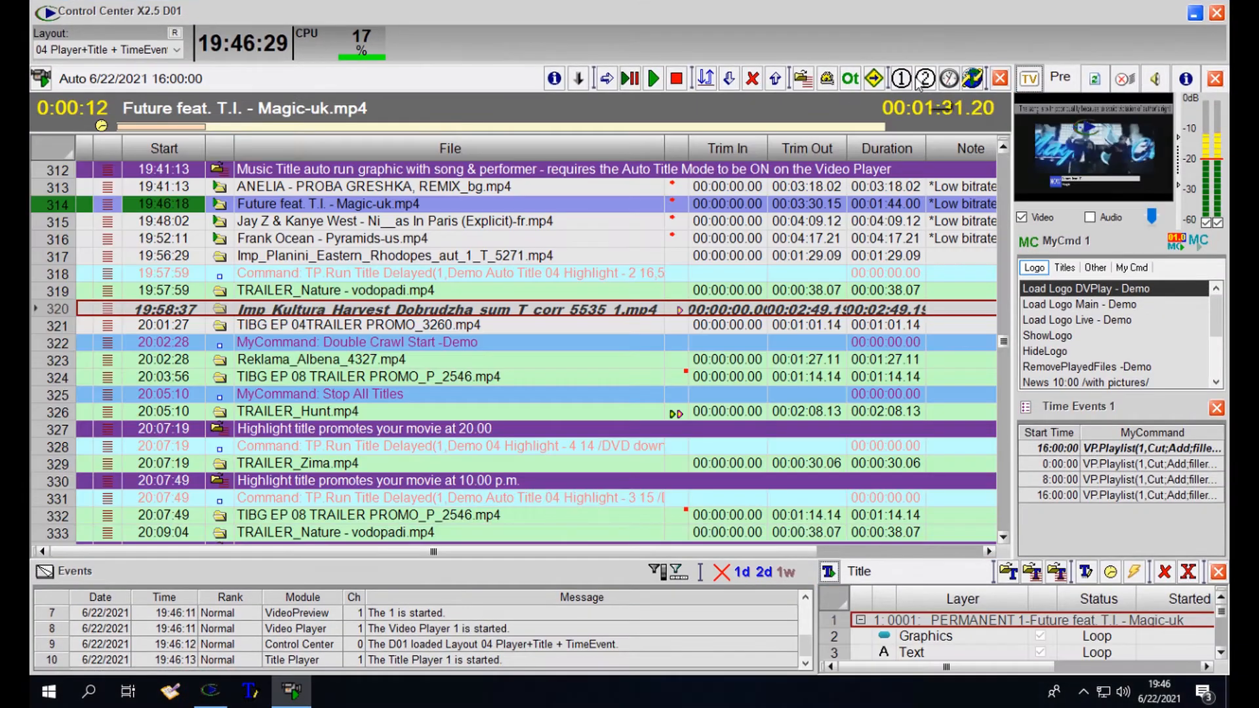
- Set the Live 2 source's video device to NDI Receiver and allow VP7 through the firewall on private and public networks
{"action": "left_click", "coordinate": [925, 78]}
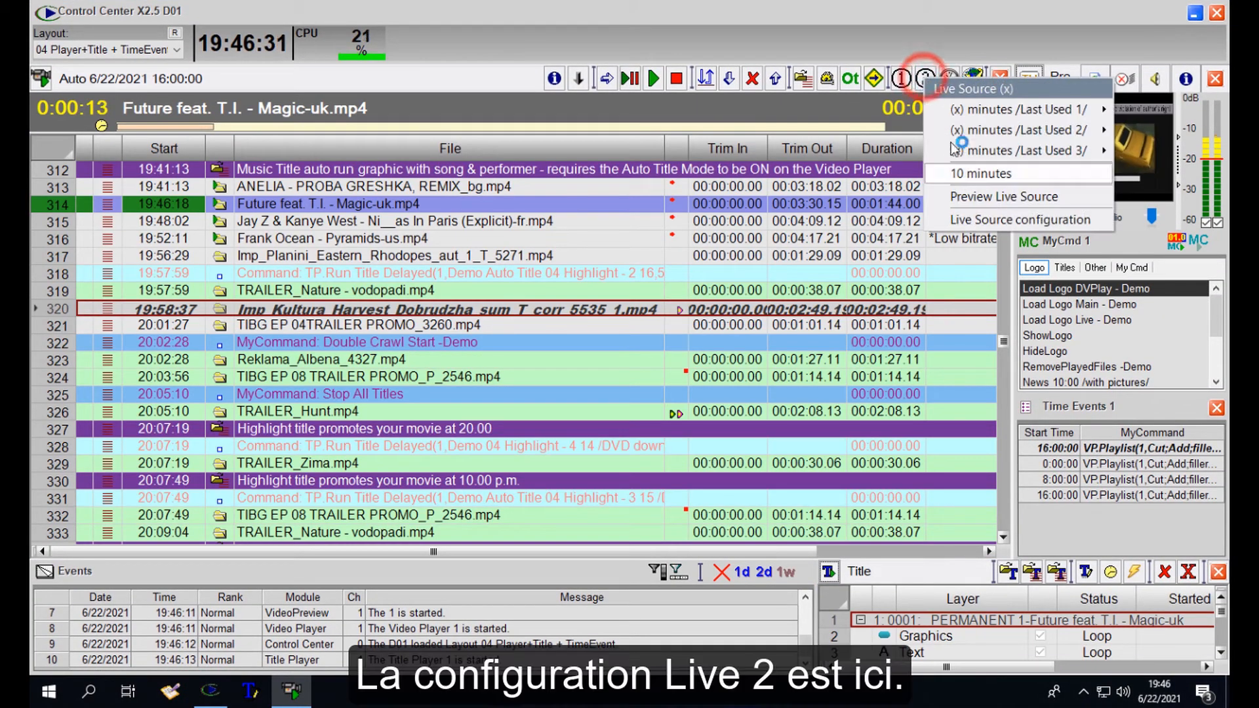
{"action": "left_click", "coordinate": [1010, 220]}
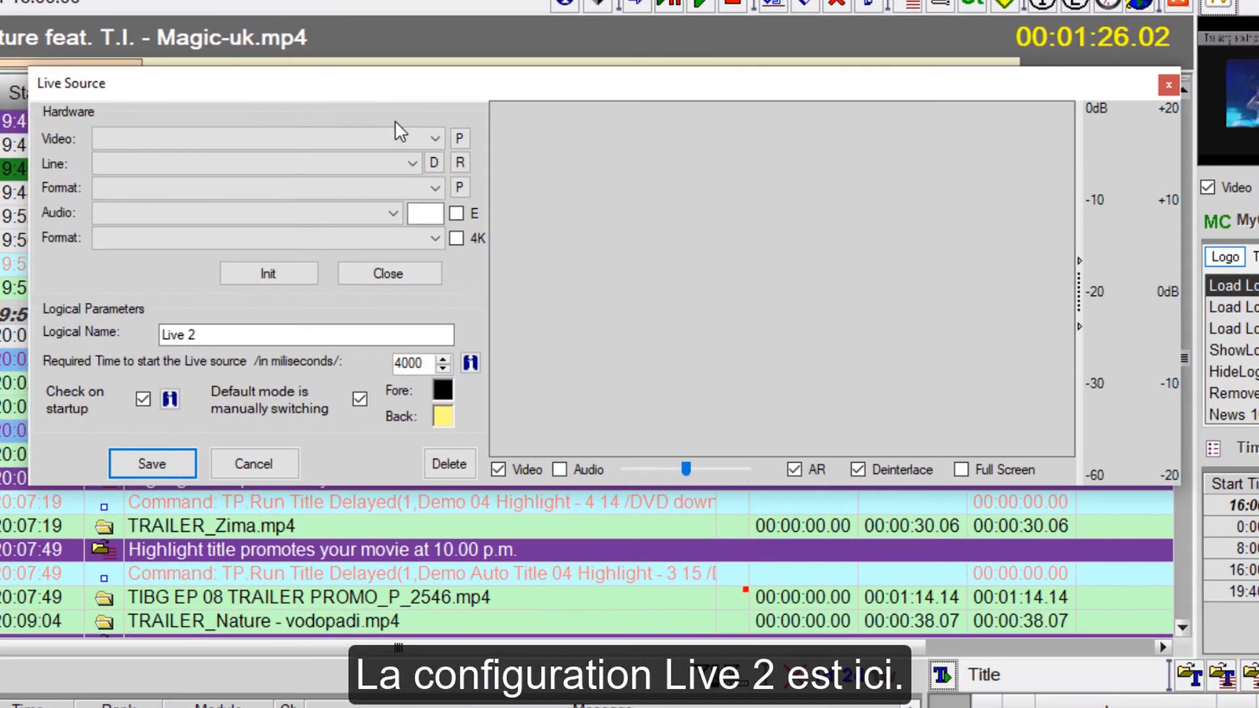
{"action": "left_click", "coordinate": [402, 151]}
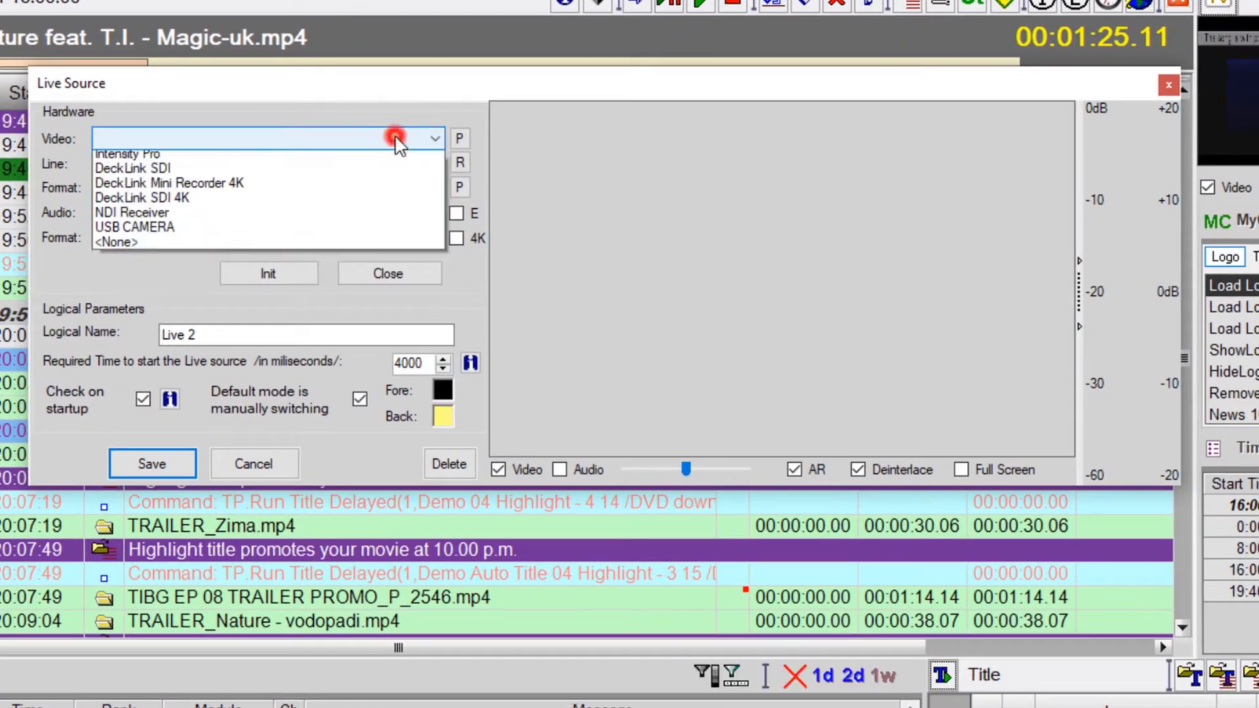
{"action": "left_click", "coordinate": [232, 217]}
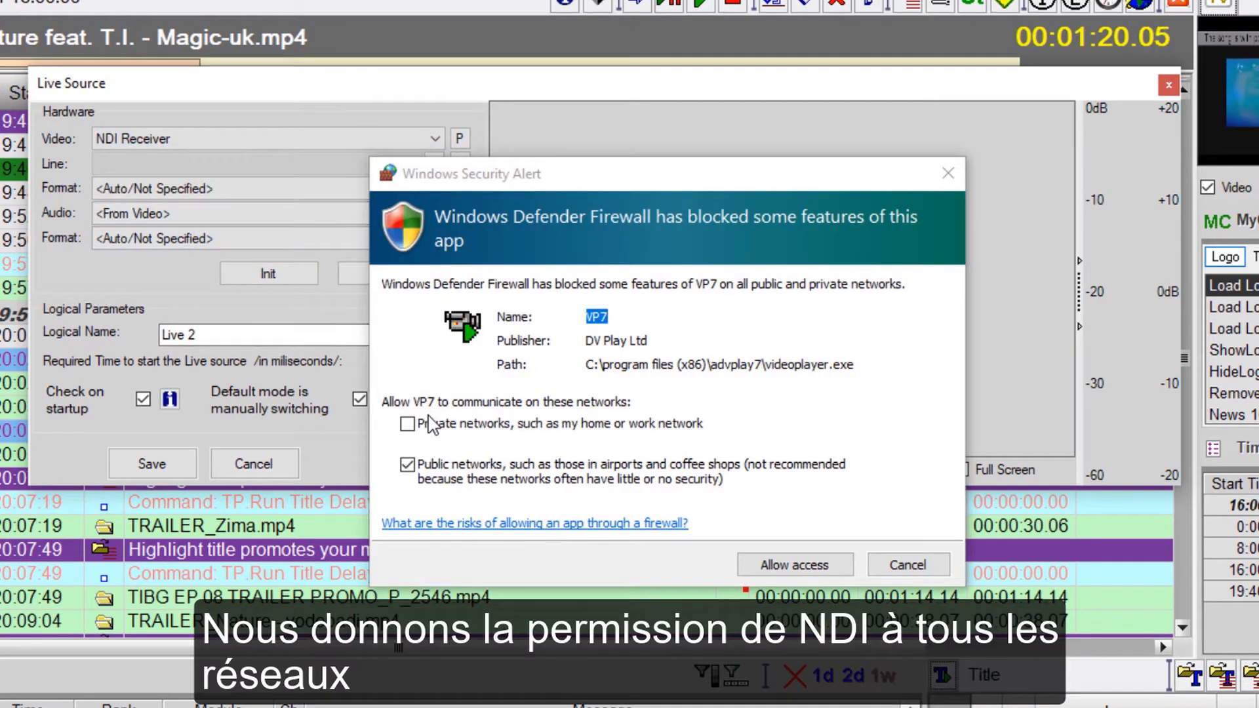
{"action": "left_click", "coordinate": [424, 423]}
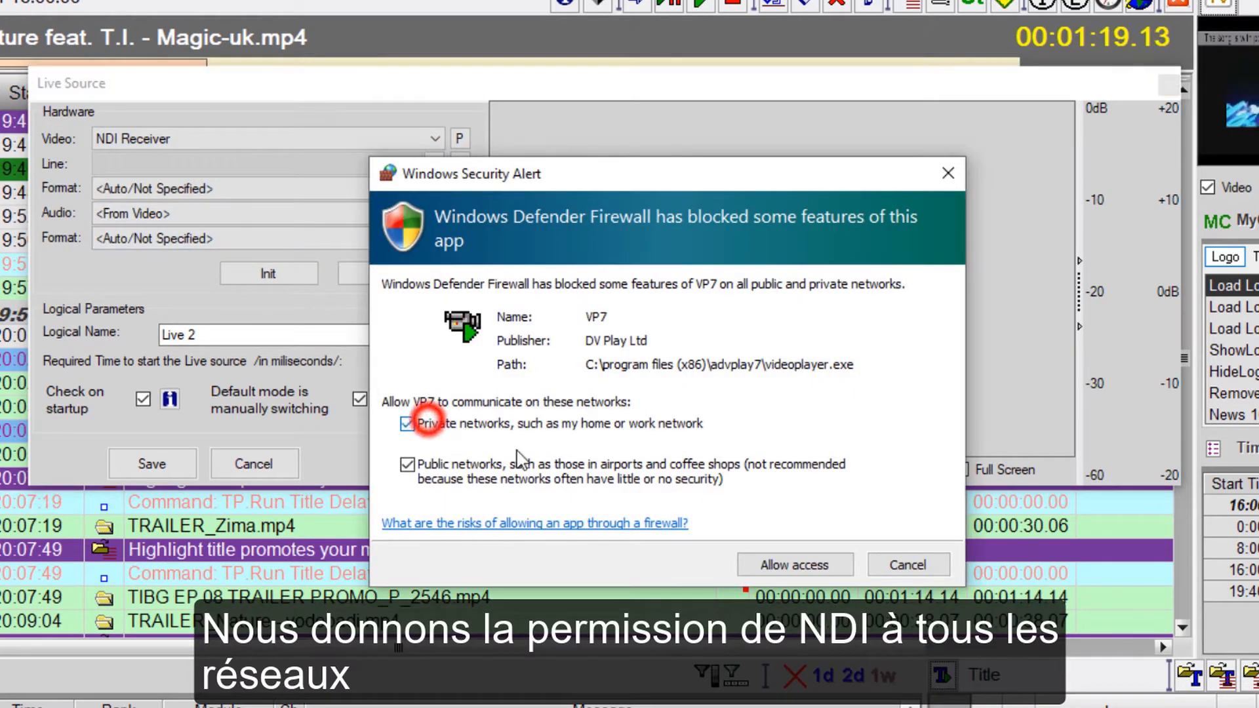
{"action": "left_click", "coordinate": [813, 565]}
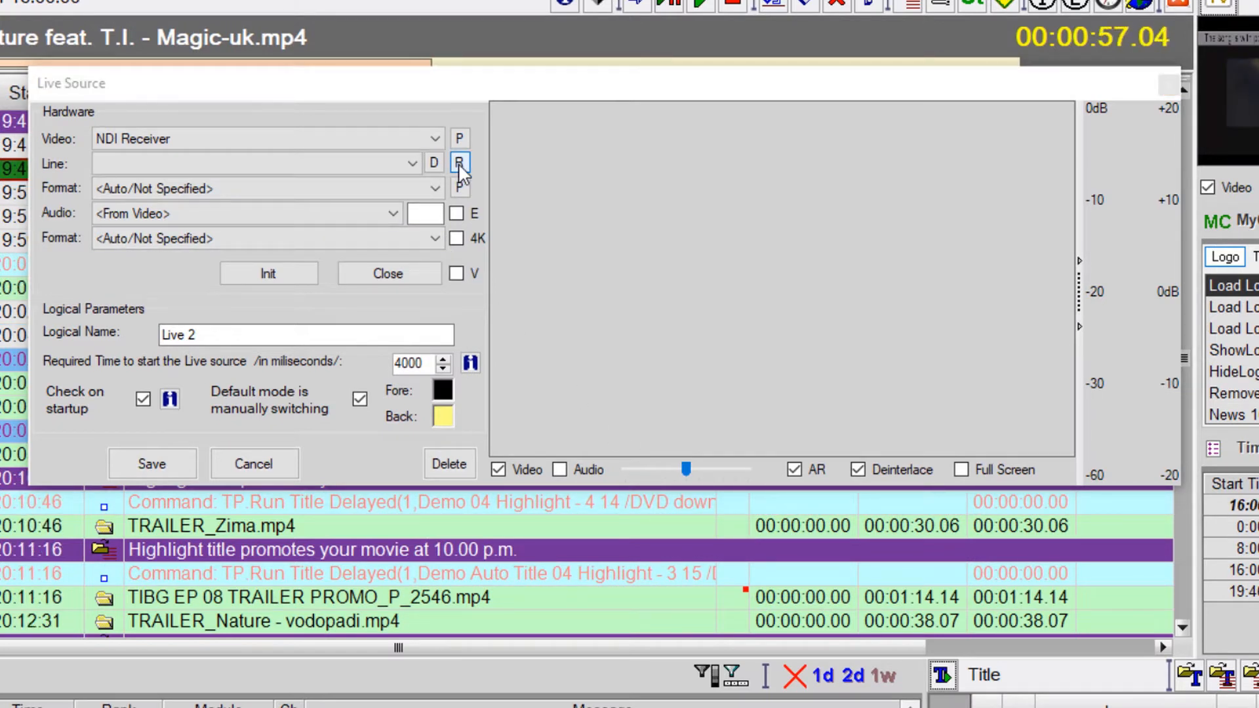
- Refresh the available NDI lines, choose D02_SLAVE (DVP-Out 2 of MyTV 1) for Live 2, and save with a 7-second start time
{"action": "left_click", "coordinate": [459, 164]}
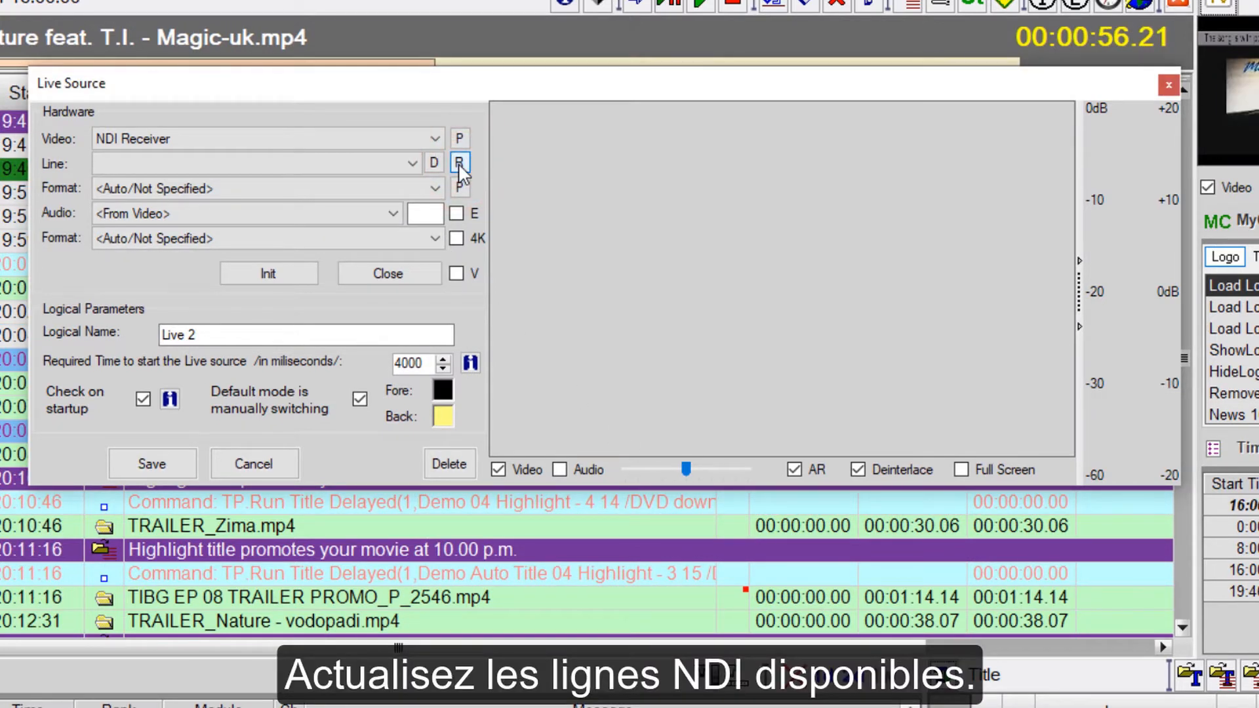
{"action": "left_click", "coordinate": [411, 164]}
{"action": "left_click", "coordinate": [327, 184]}
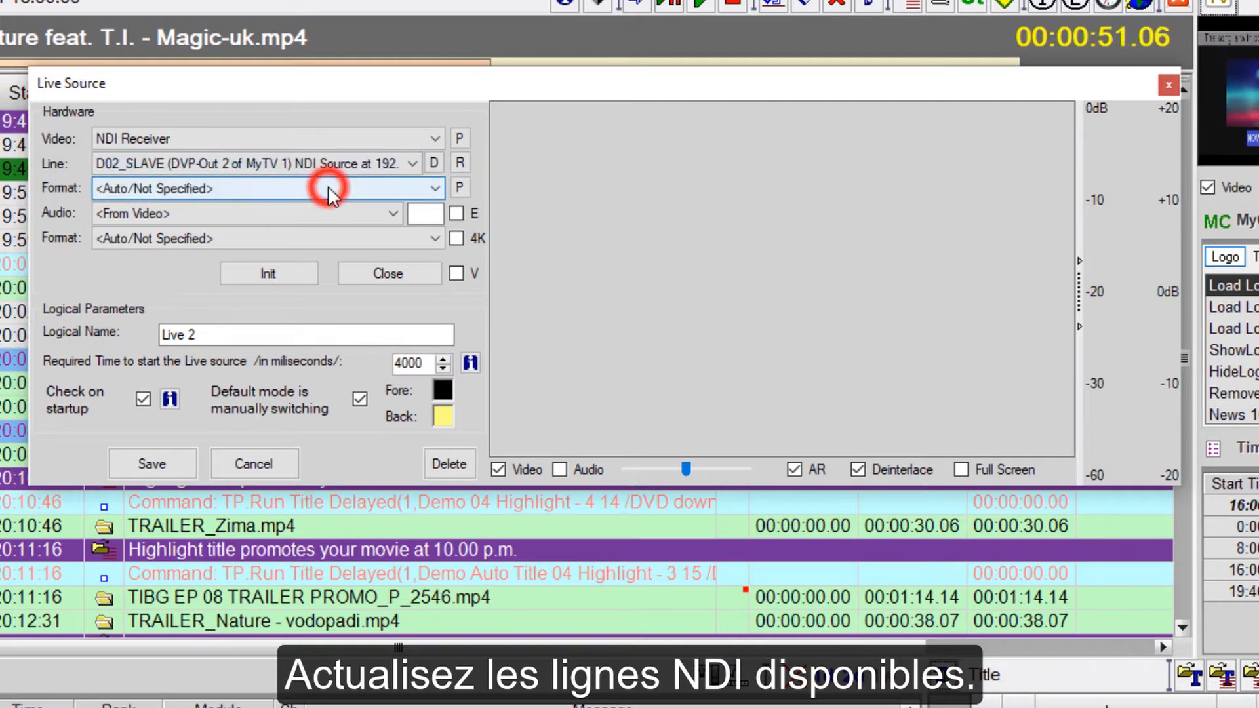
{"action": "left_click", "coordinate": [137, 463]}
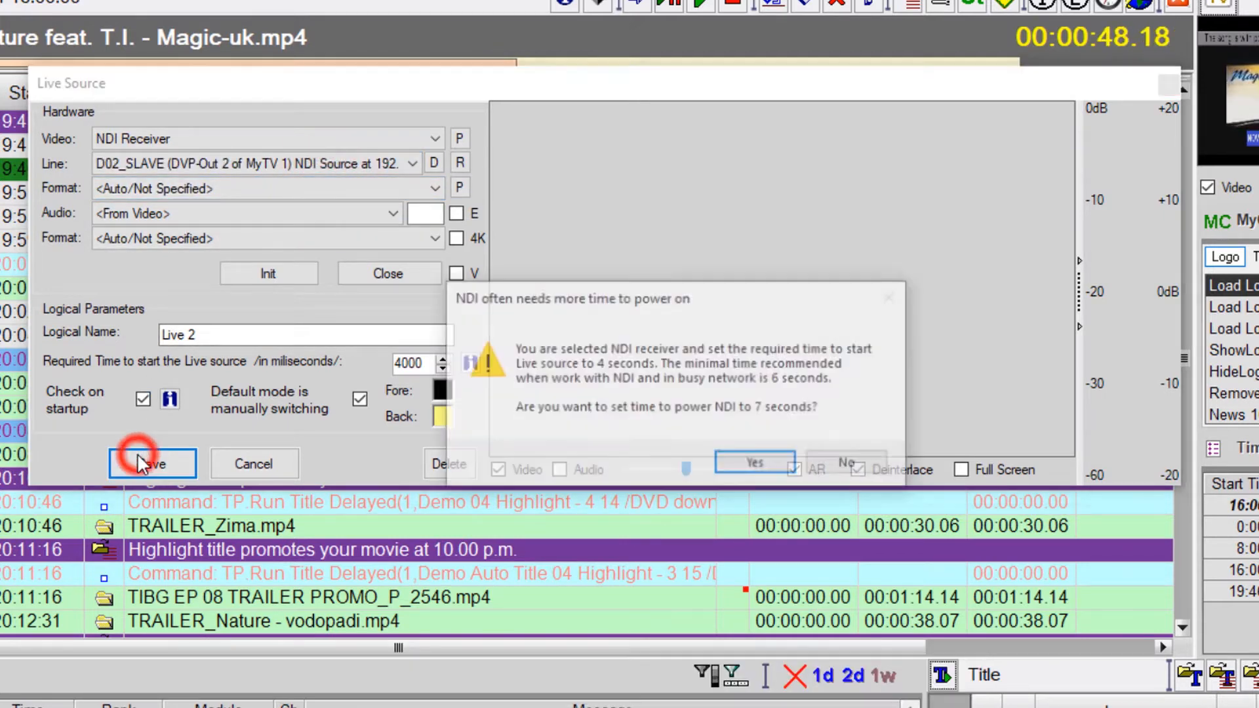
{"action": "left_click", "coordinate": [752, 464]}
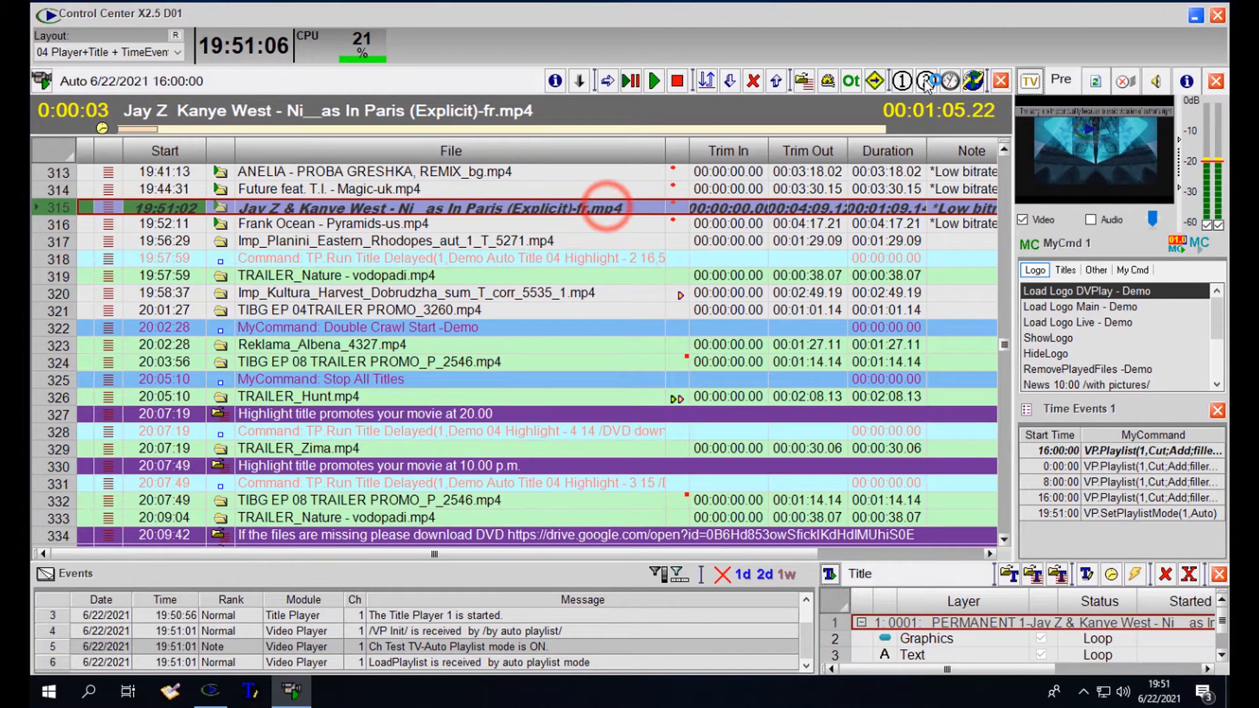
- Insert a 10-minute Live 2 item after the playing clip in the playlist and switch the broadcast to it
{"action": "left_click", "coordinate": [927, 80]}
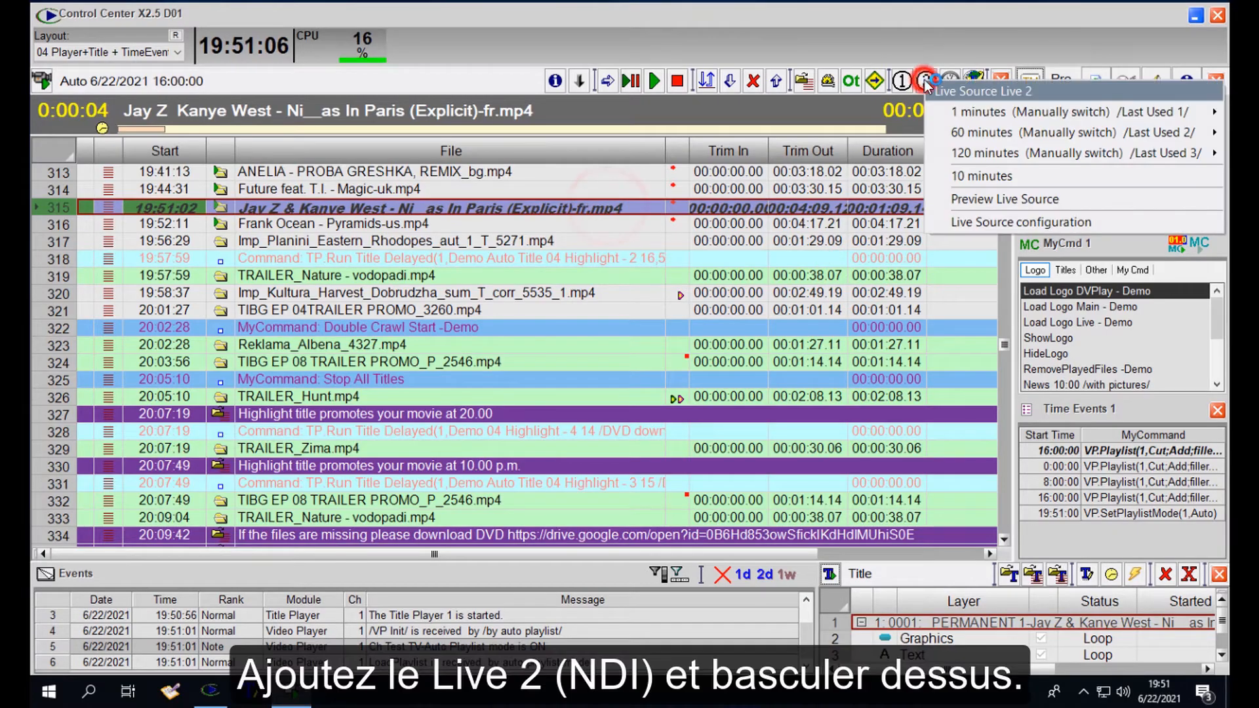
{"action": "left_click", "coordinate": [954, 174]}
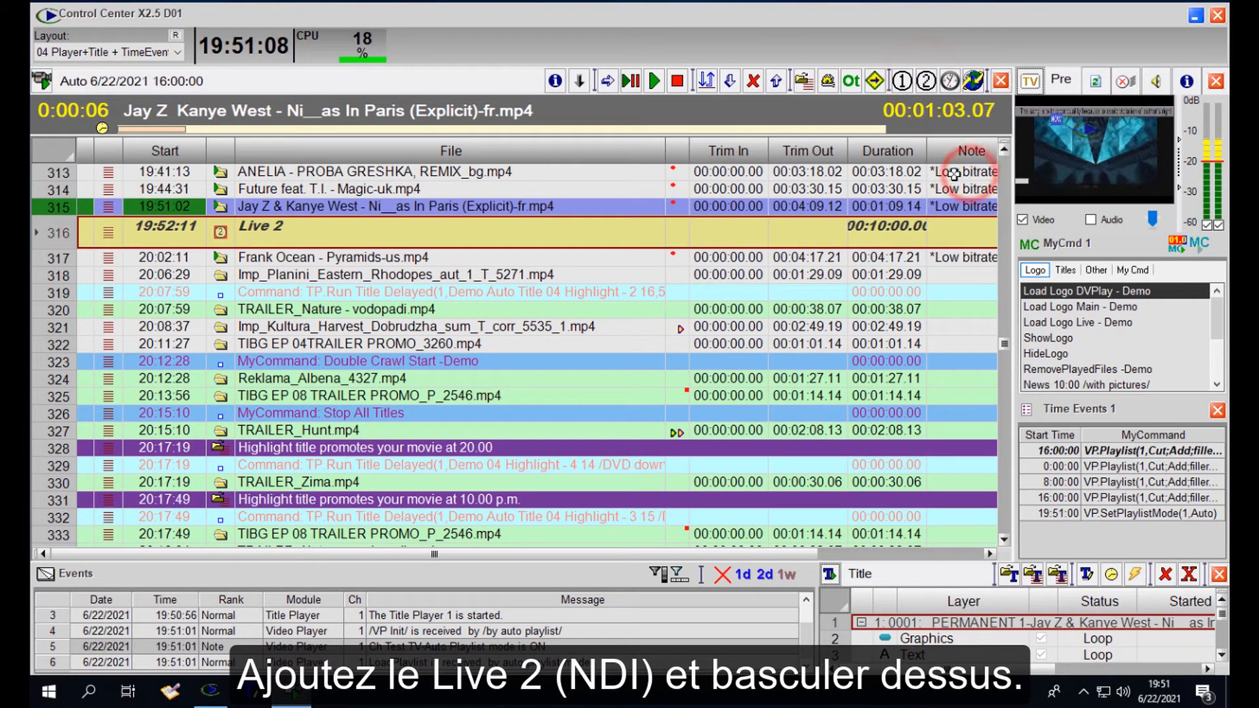
{"action": "left_click", "coordinate": [607, 81]}
{"action": "left_click", "coordinate": [270, 278]}
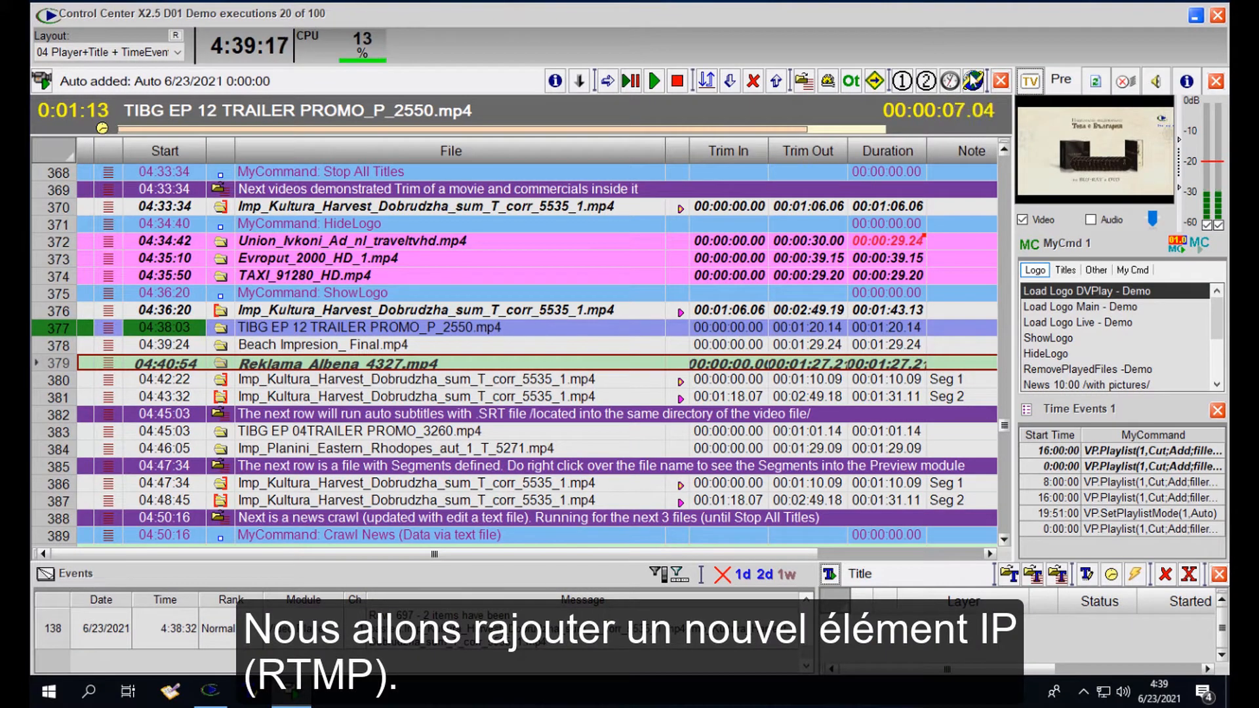
- Start a new IP source named RTMP Sofia 5 with the URL rtmp://83.222.173.39:62222/live/test5
{"action": "left_click", "coordinate": [973, 77]}
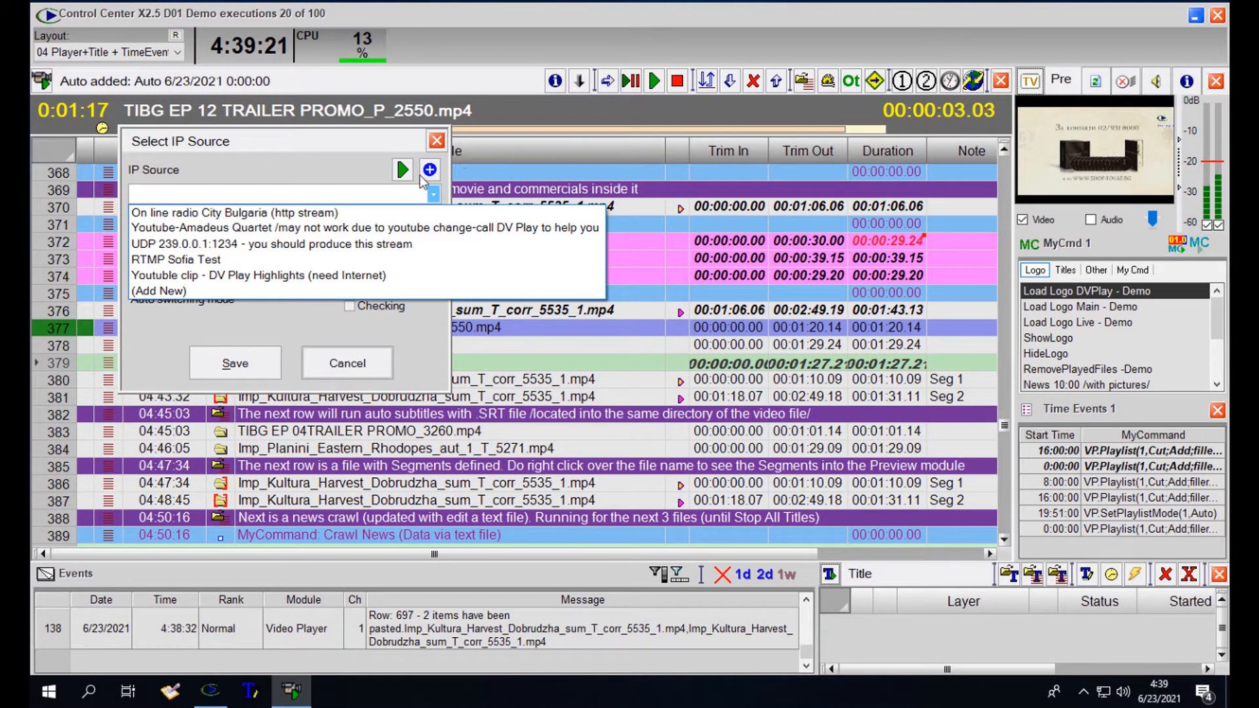
{"action": "left_click", "coordinate": [355, 172]}
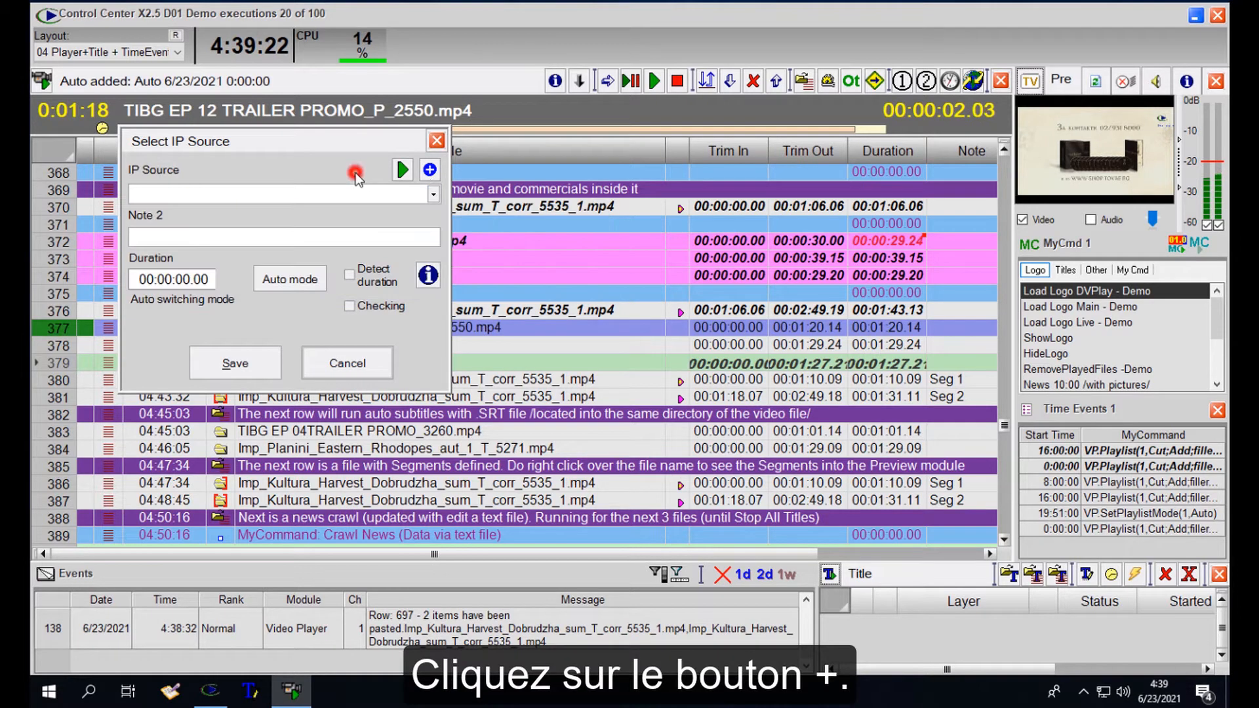
{"action": "left_click", "coordinate": [429, 170]}
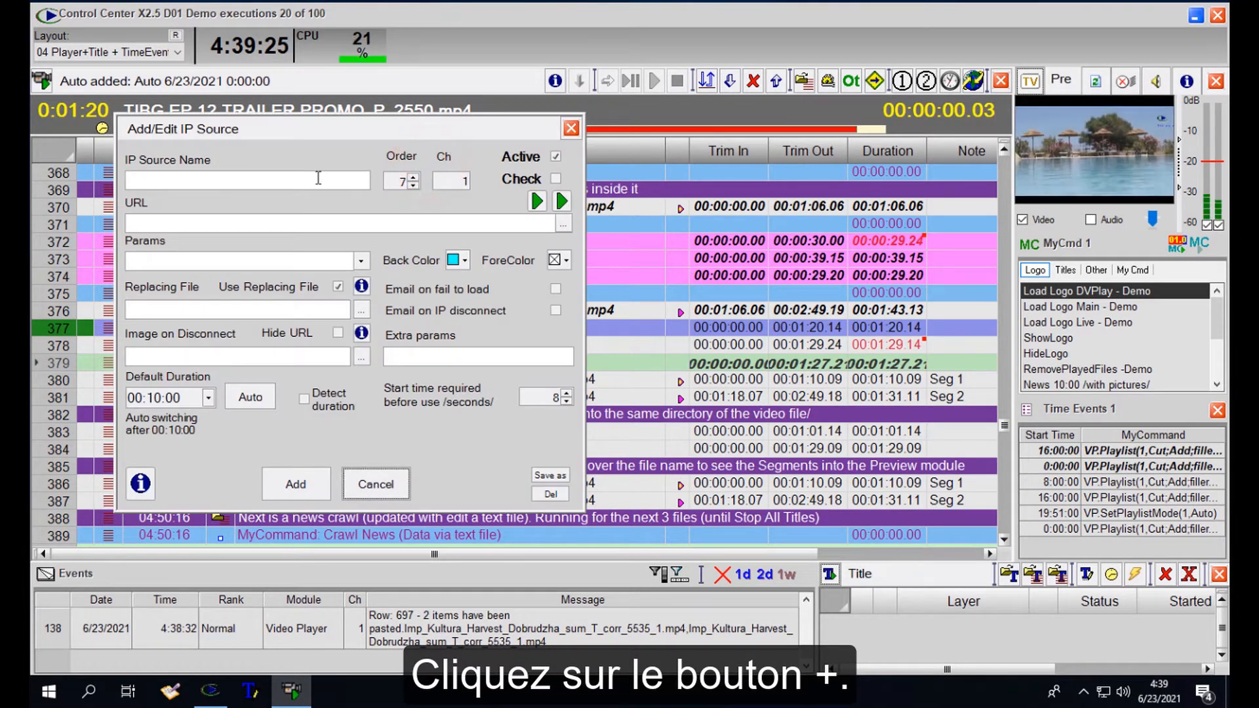
{"action": "left_click", "coordinate": [276, 182]}
{"action": "type", "text": "RTMP"}
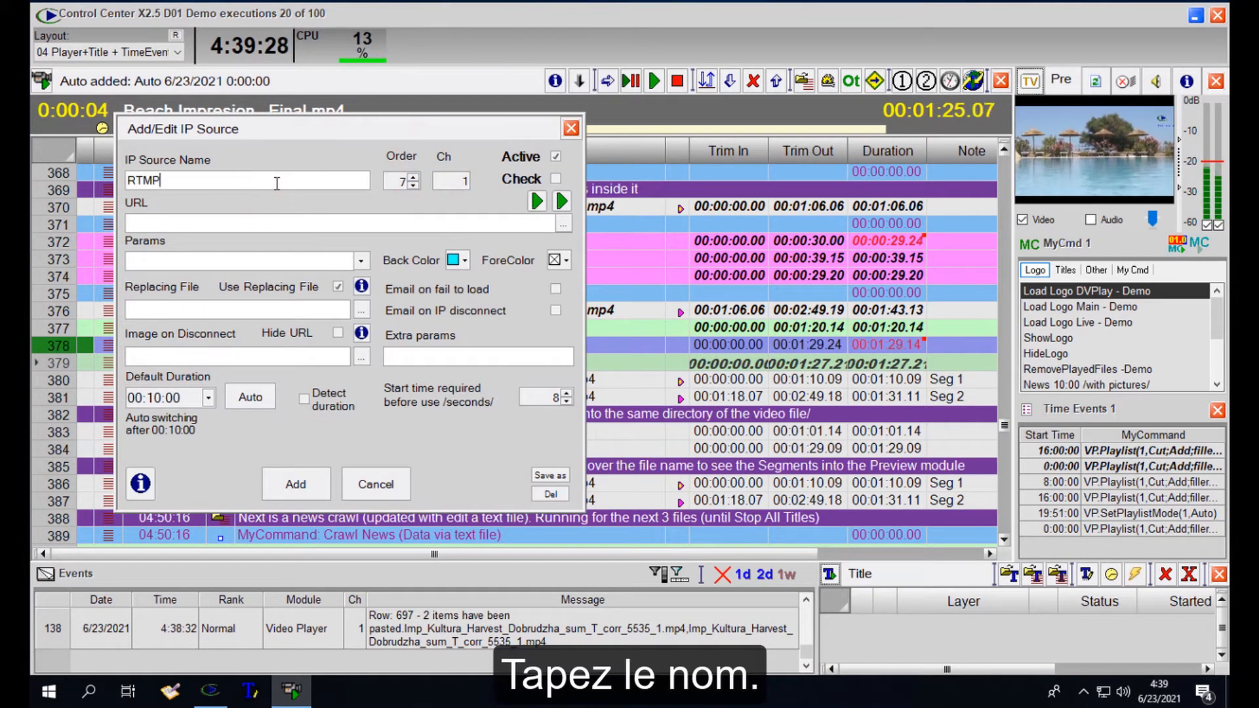
{"action": "type", "text": " Sofia 5"}
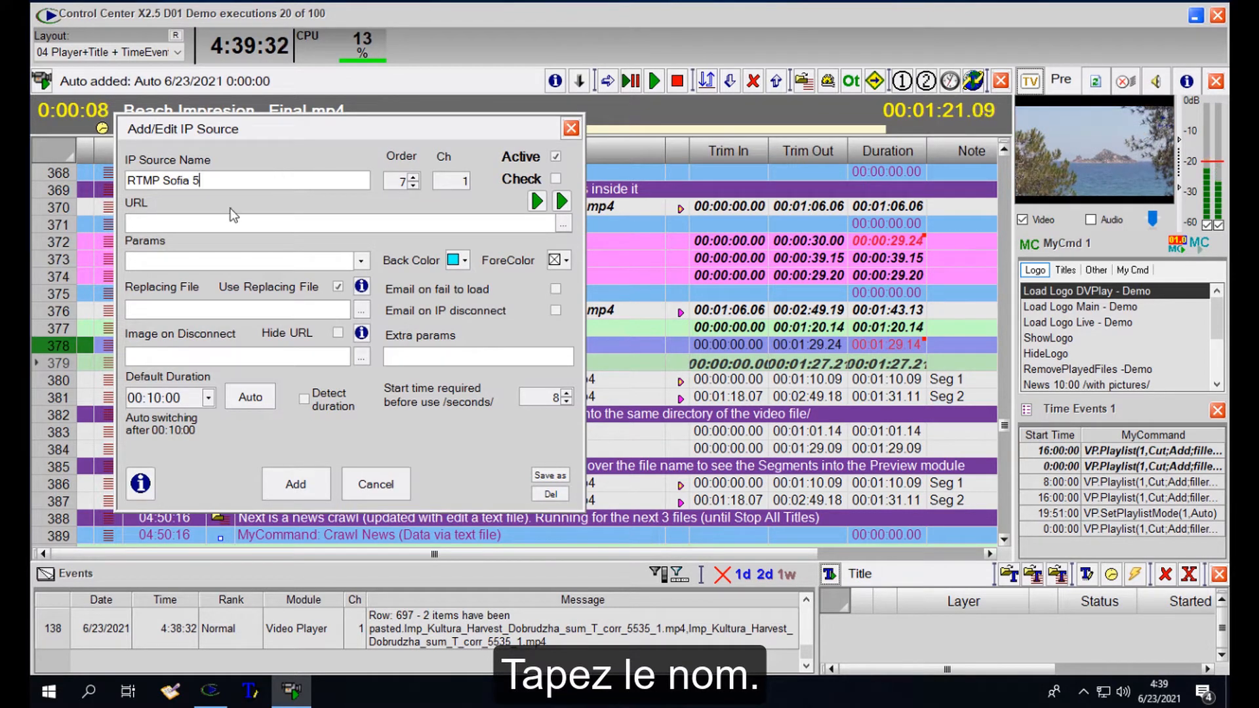
{"action": "left_click", "coordinate": [204, 223]}
{"action": "type", "text": "rtmp://83.222.173.39:62222/live/testX"}
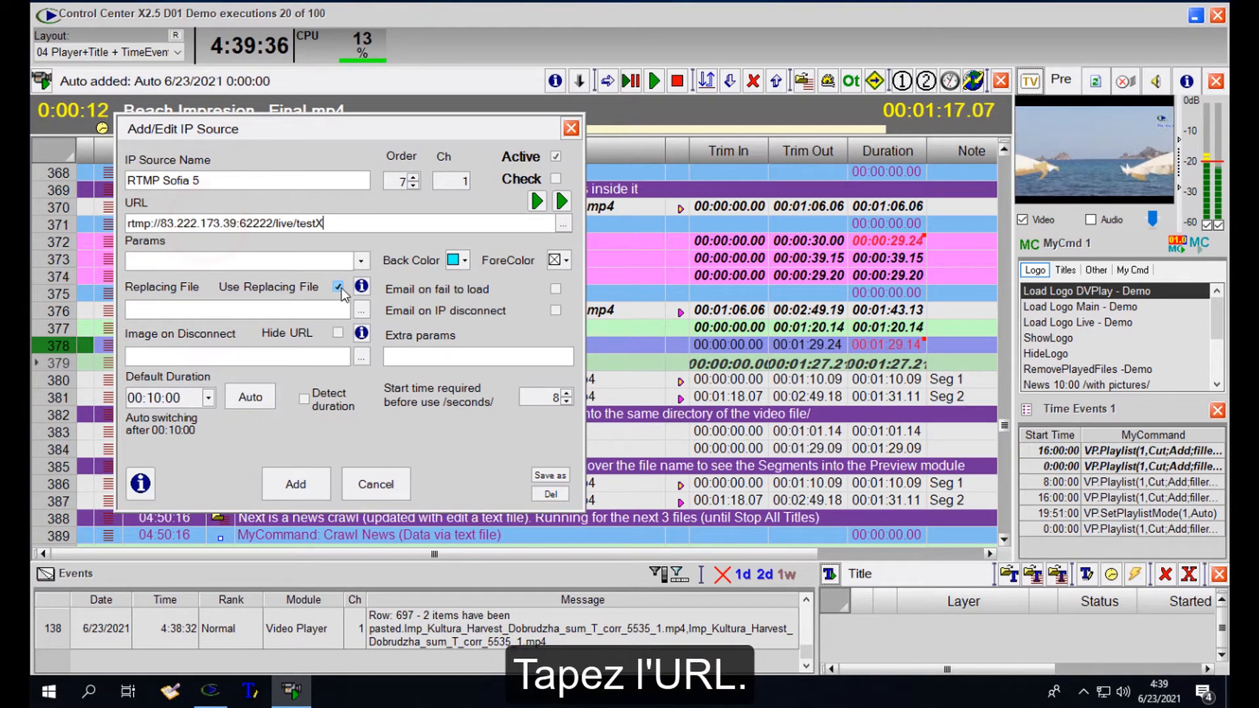
{"action": "type", "text": "5"}
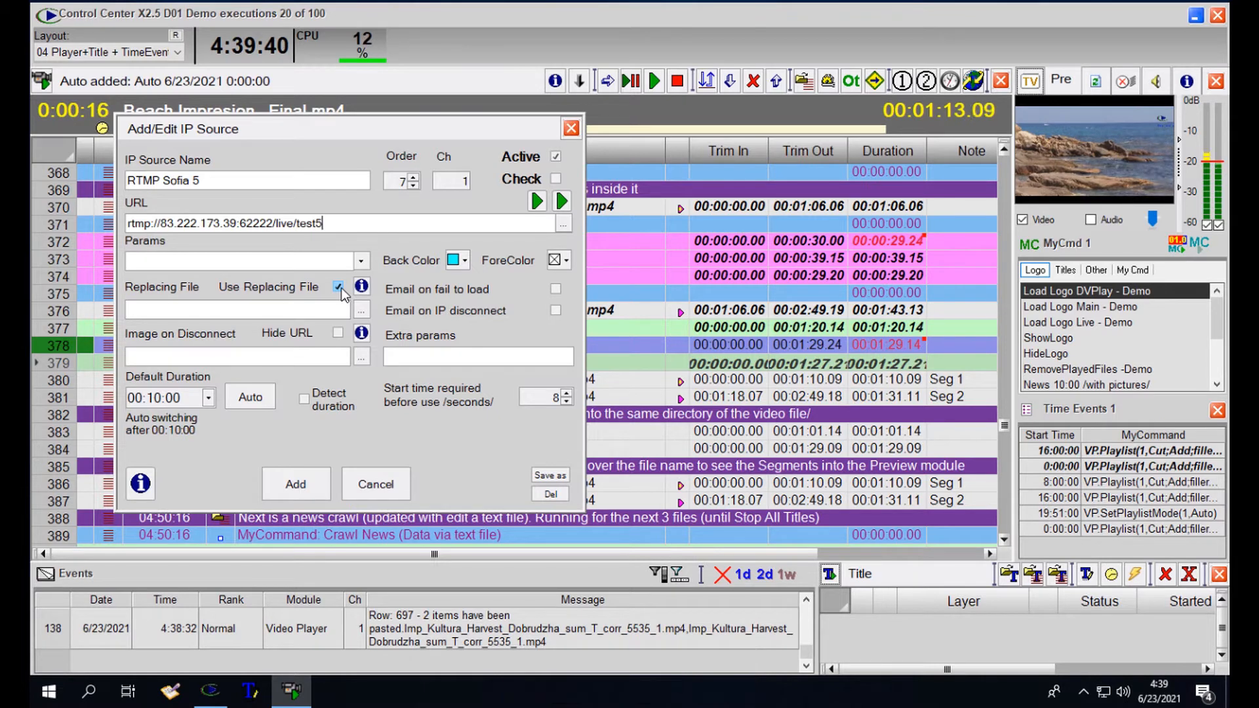
- Test the RTMP Sofia 5 stream in the external media player, and close the player after checking the picture
{"action": "left_click", "coordinate": [558, 203]}
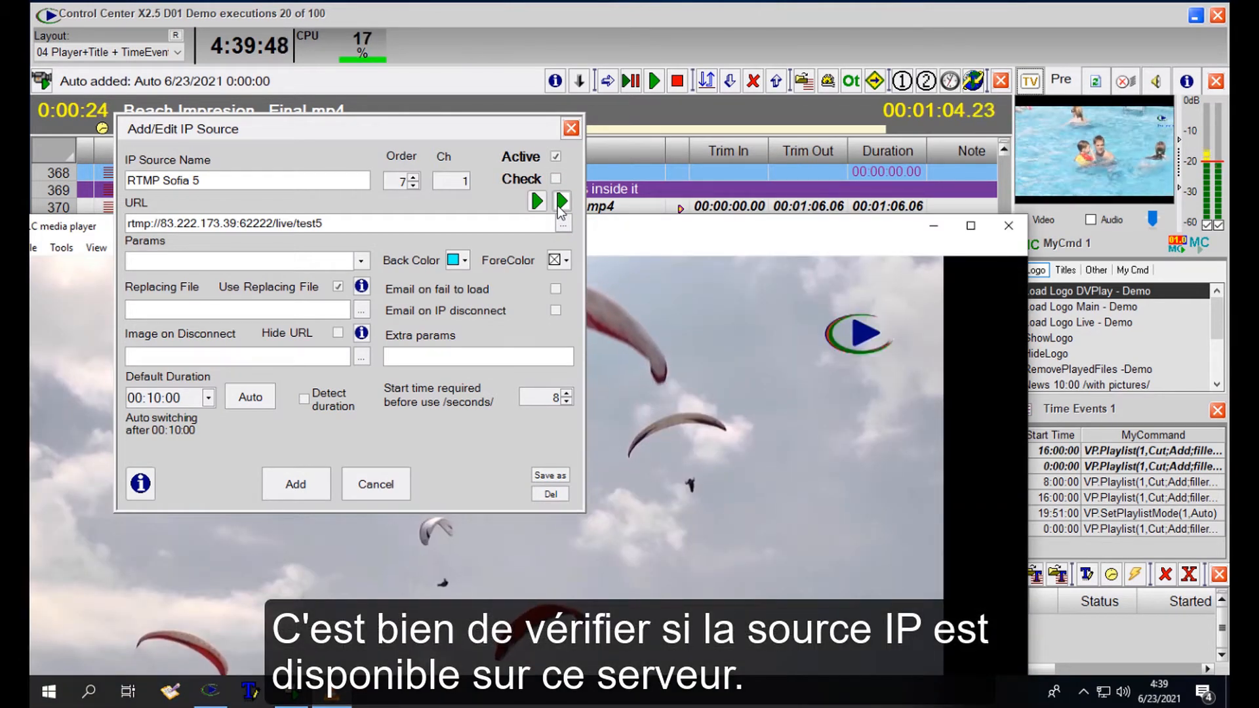
{"action": "left_click_drag", "start_coordinate": [857, 234], "coordinate": [841, 193]}
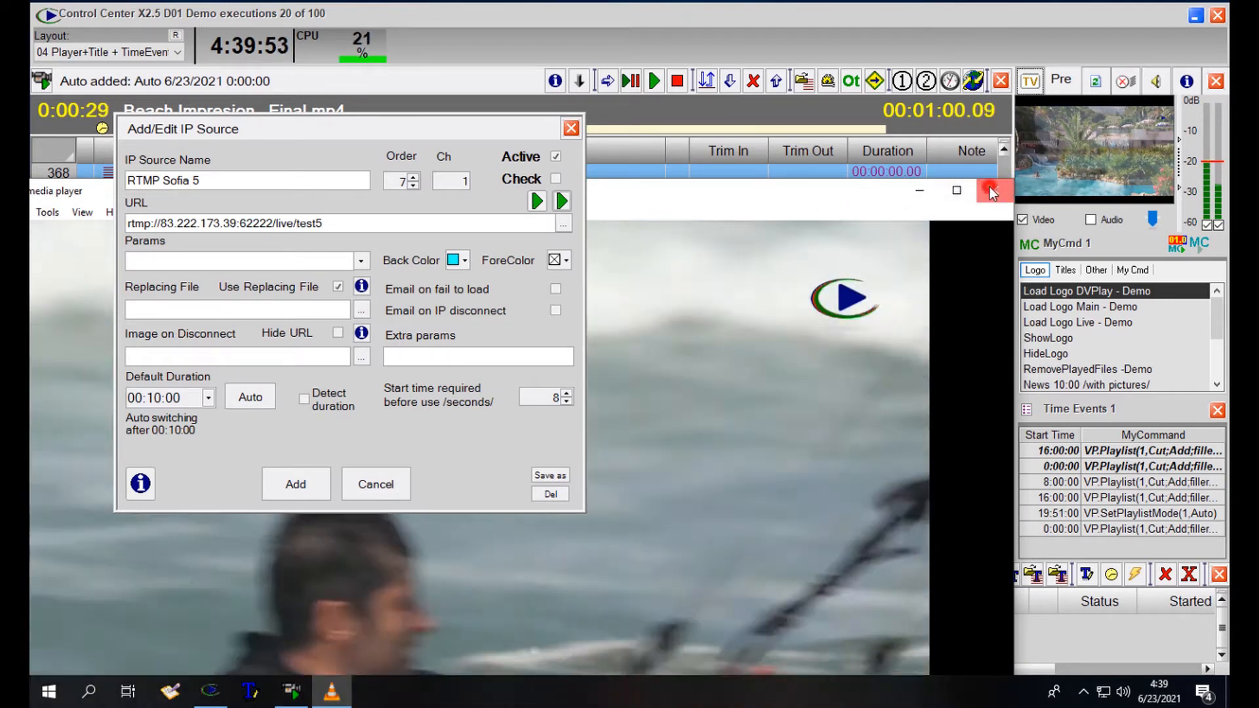
{"action": "left_click", "coordinate": [993, 192]}
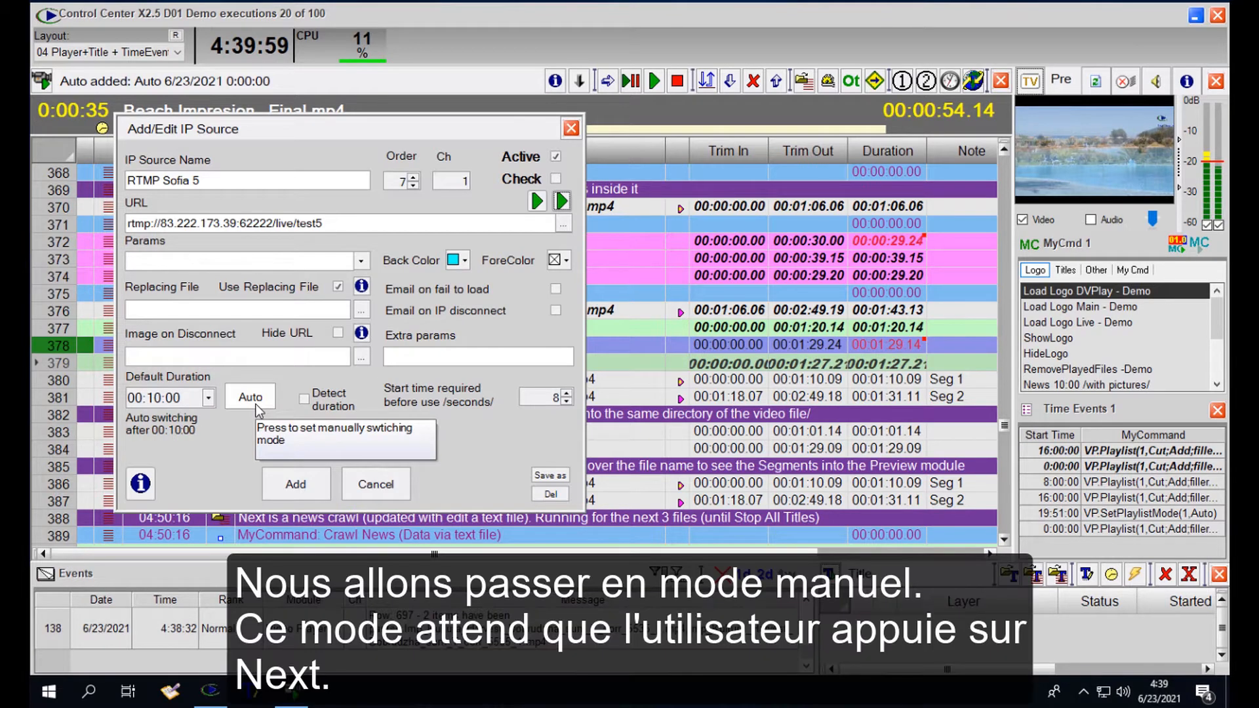
- Add the RTMP Sofia 5 source with manual switching and insert it into the playlist with a 30-second duration
{"action": "left_click", "coordinate": [257, 406]}
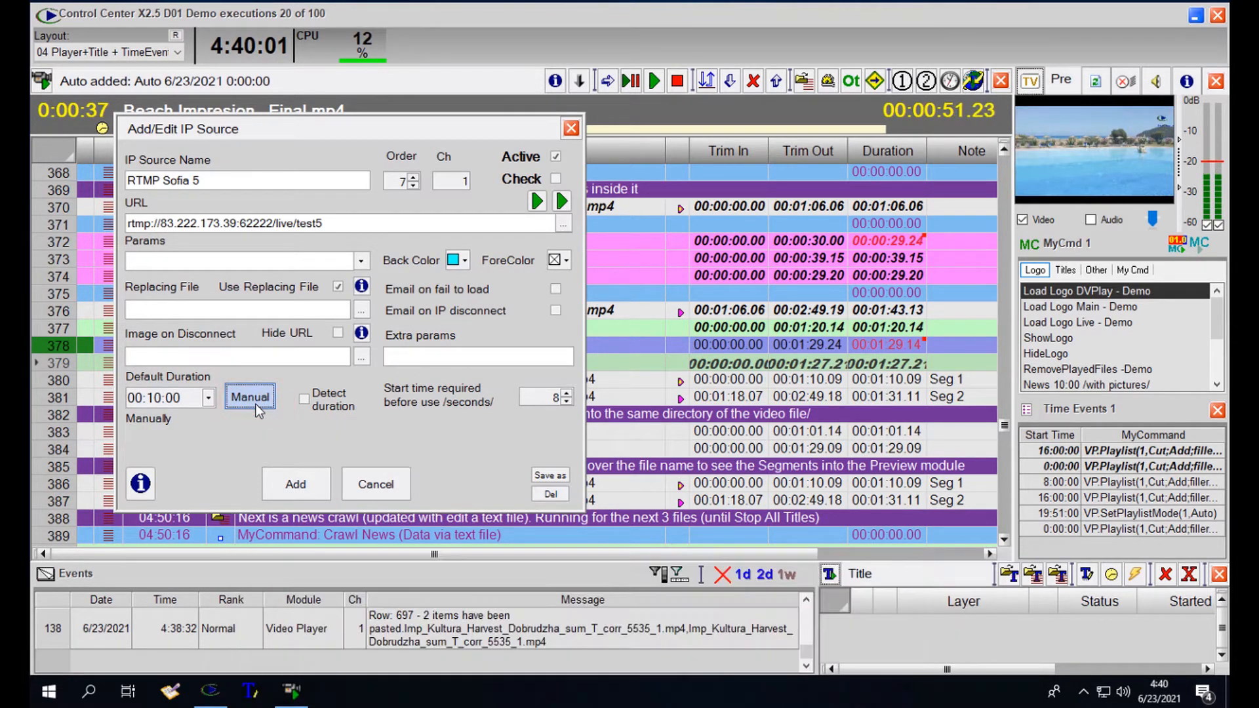
{"action": "left_click", "coordinate": [289, 487]}
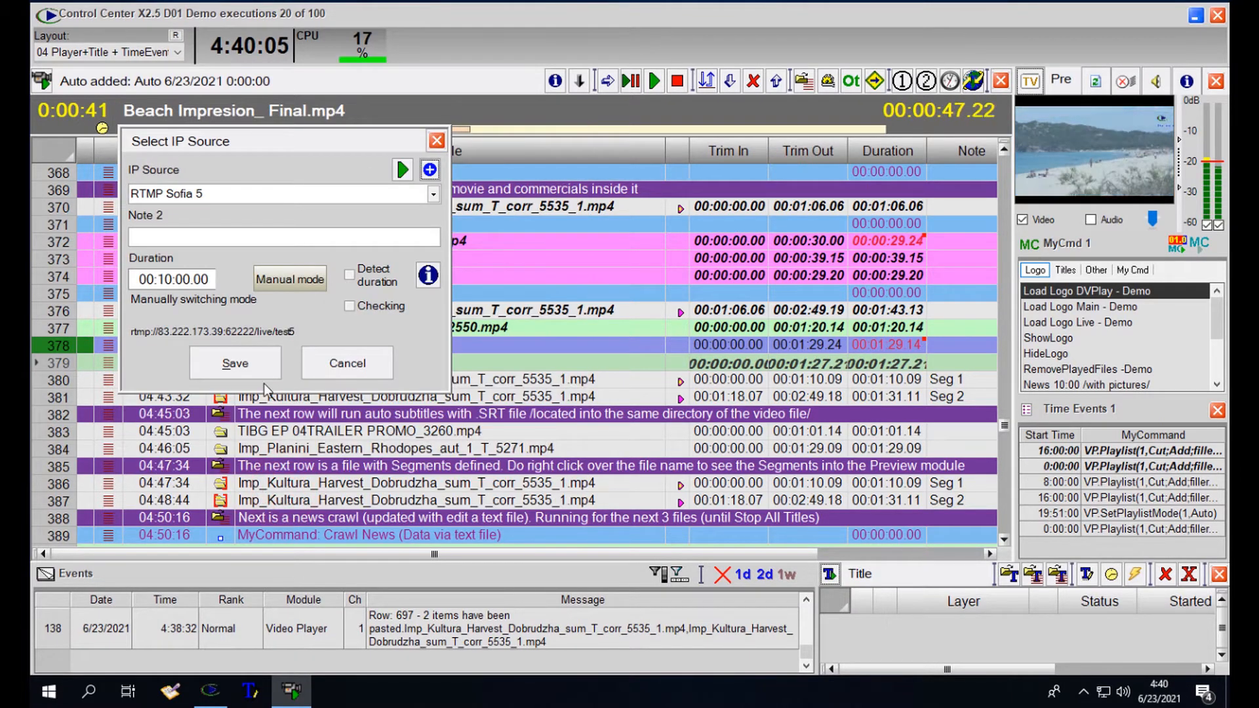
{"action": "left_click", "coordinate": [183, 279]}
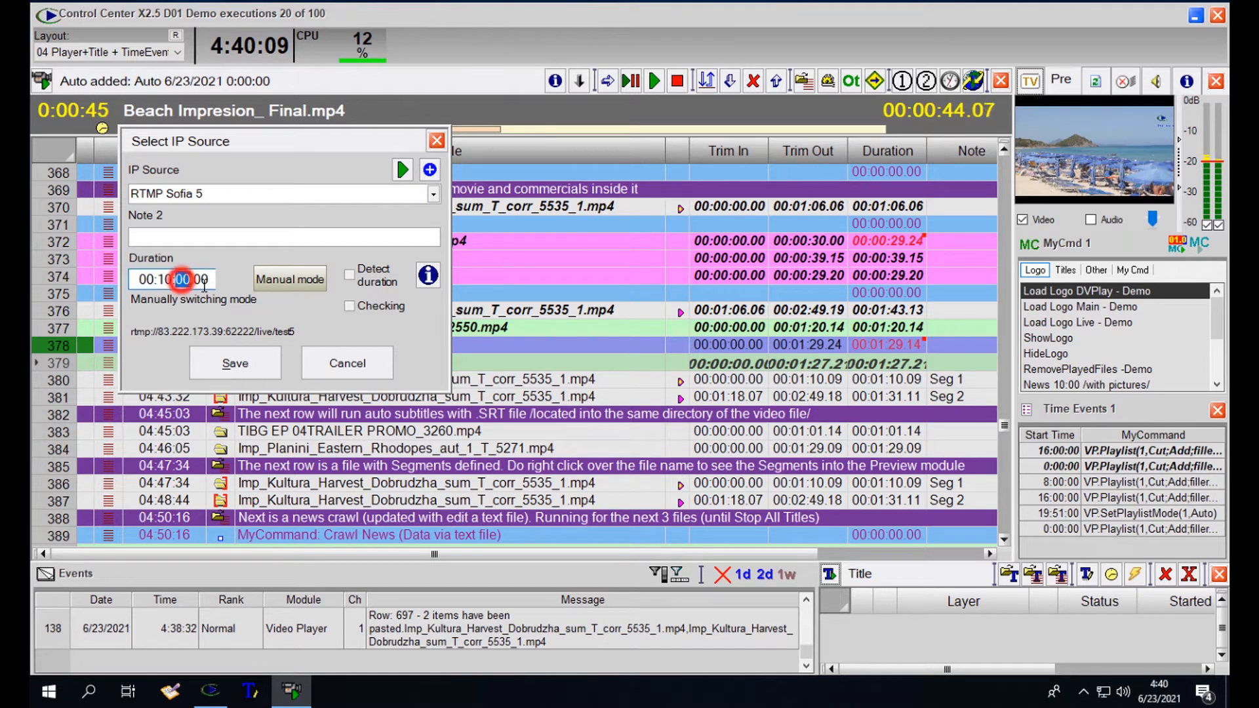
{"action": "key", "text": "Left"}
{"action": "type", "text": "00:"}
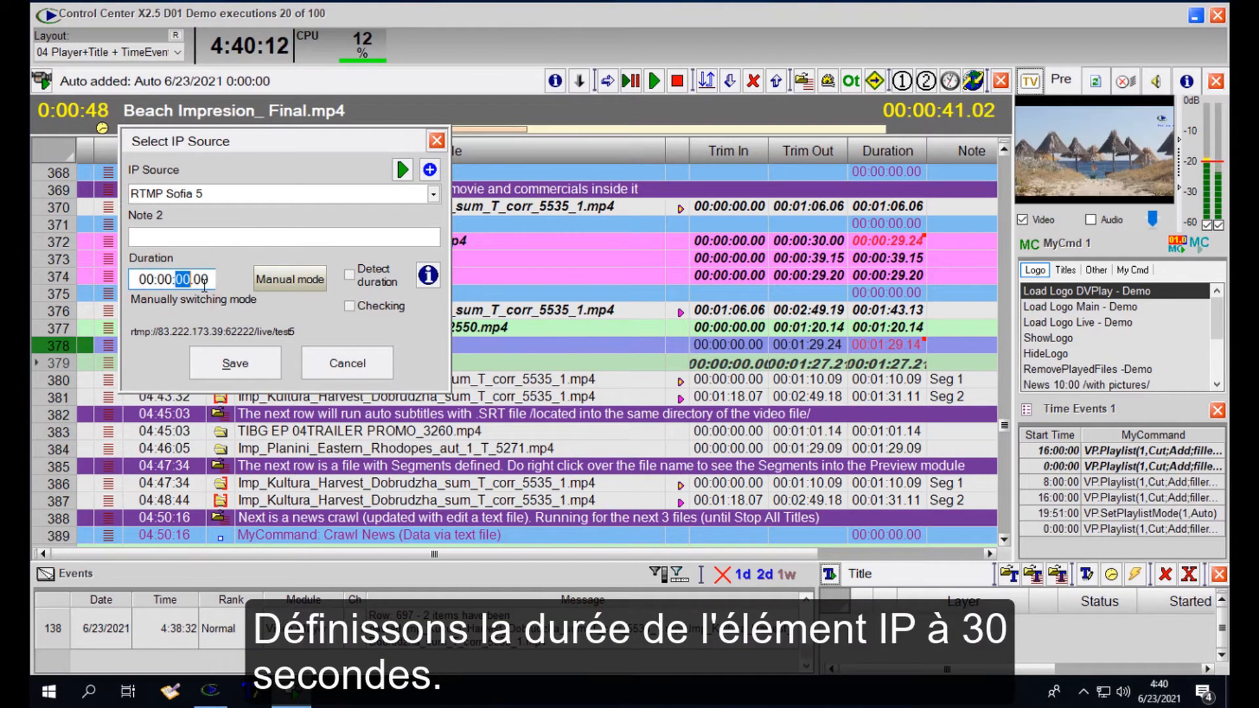
{"action": "type", "text": "30"}
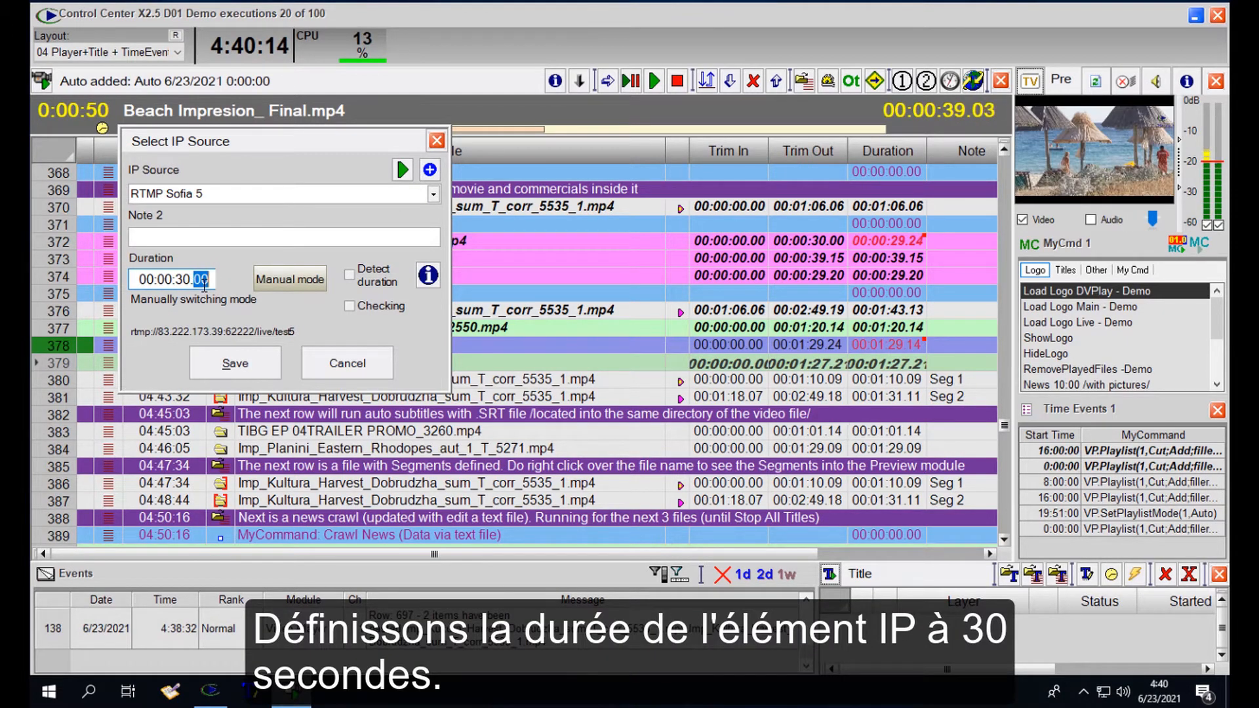
{"action": "left_click", "coordinate": [234, 363]}
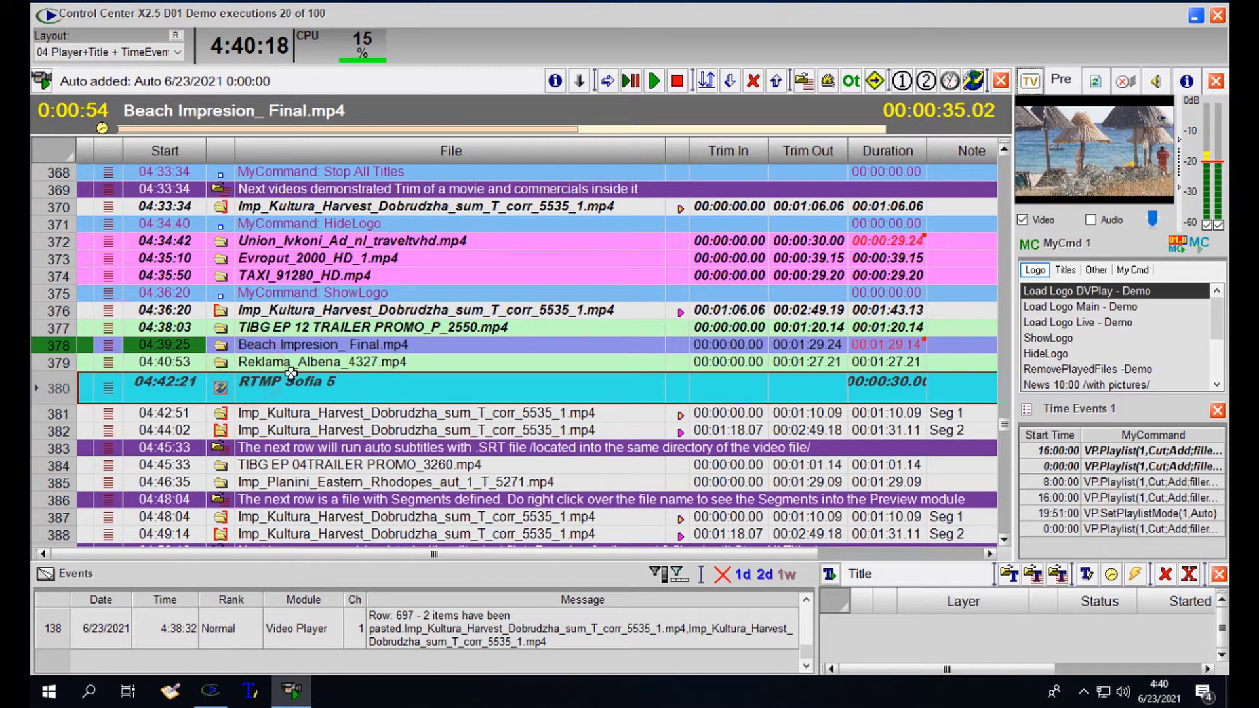
- Move the RTMP Sofia 5 item up one row, above Reklama_Albena_4327.mp4, and switch playback to it
{"action": "left_click", "coordinate": [305, 401]}
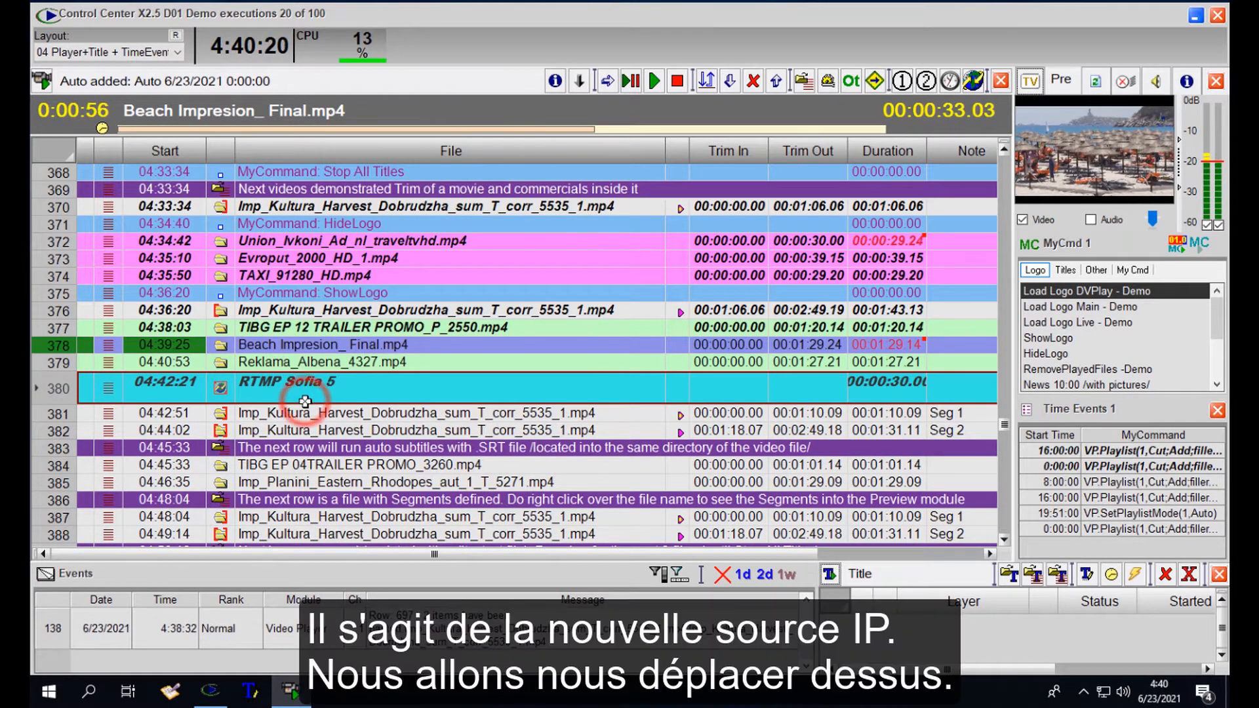
{"action": "key", "text": "ctrl+Up"}
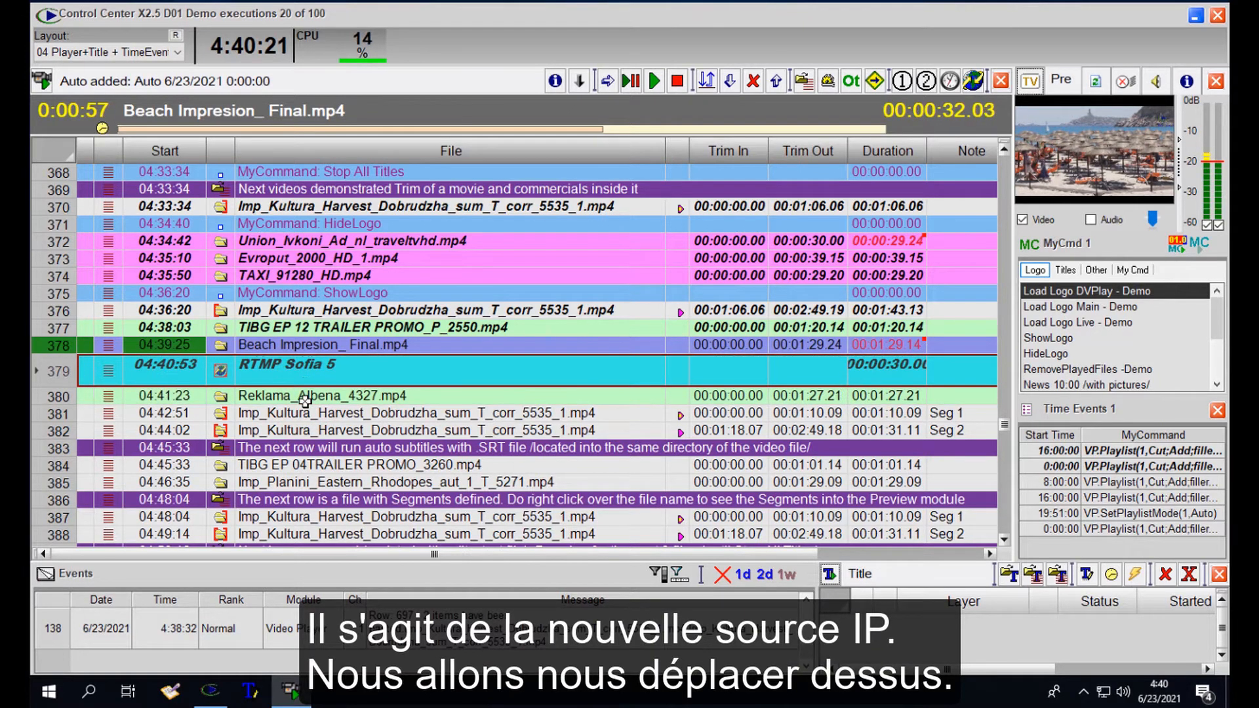
{"action": "left_click", "coordinate": [612, 80]}
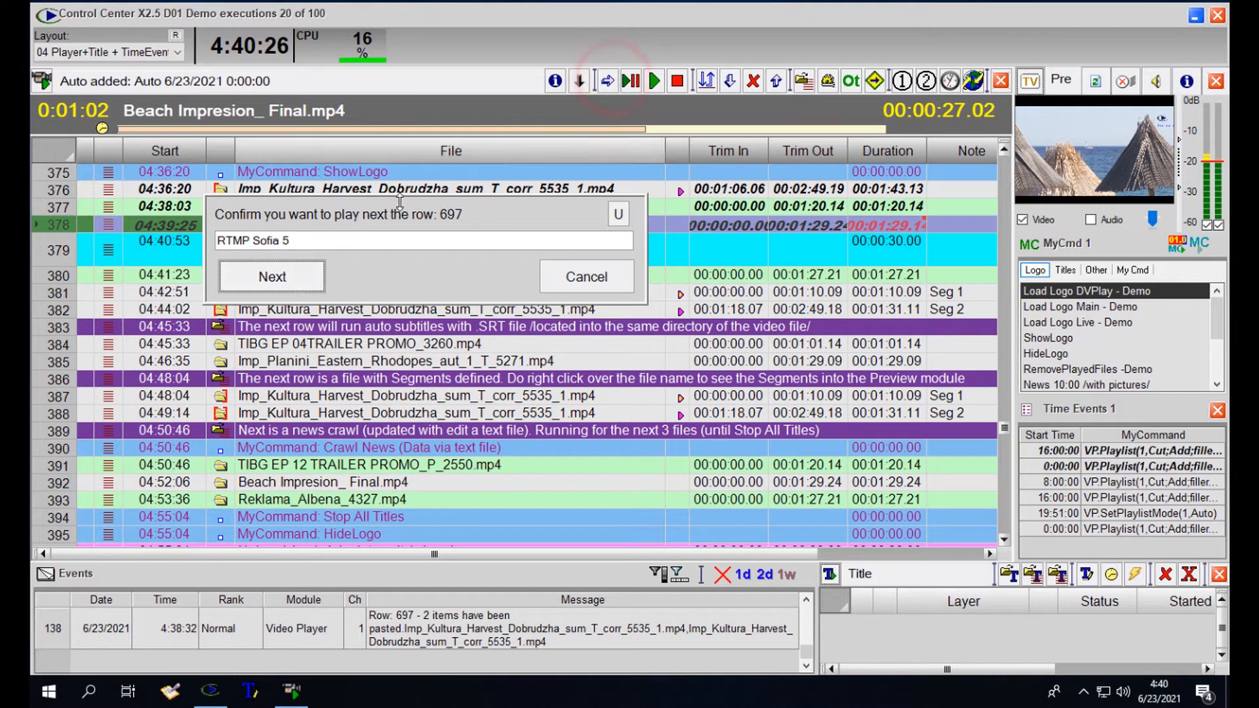
{"action": "left_click", "coordinate": [282, 287]}
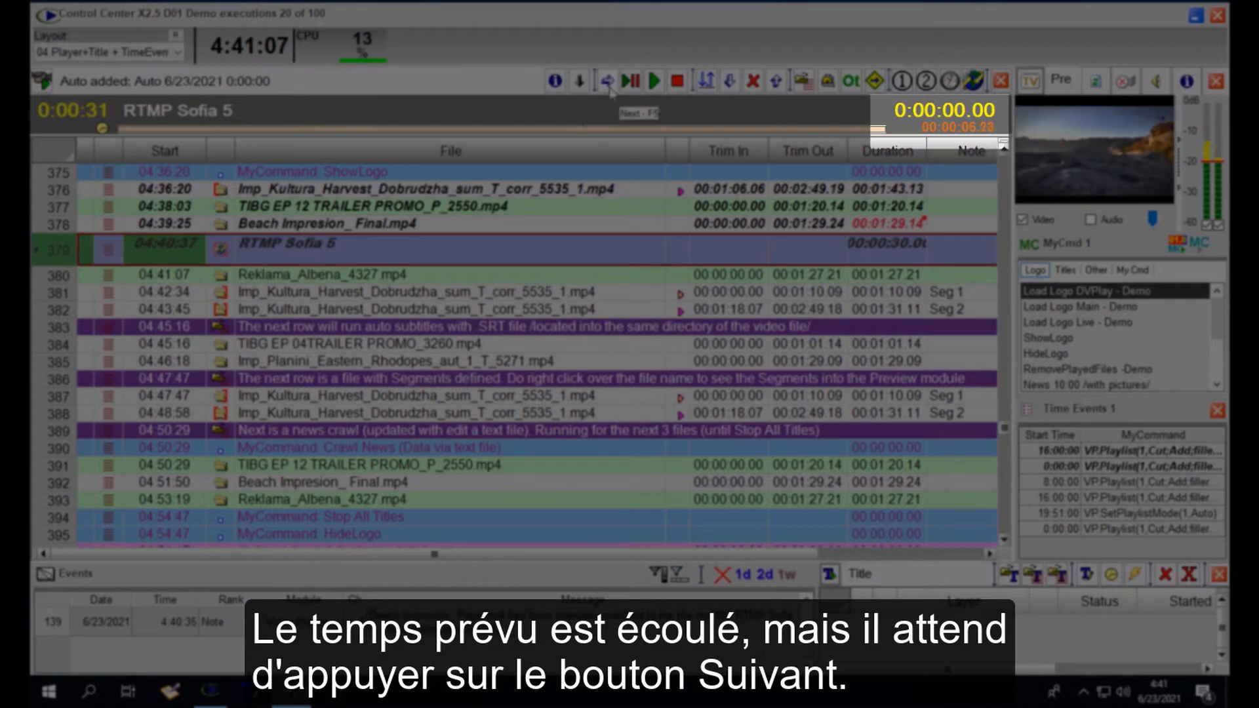
- Switch playback manually from RTMP Sofia 5 to the following clip, Reklama_Albena_4327.mp4
{"action": "left_click", "coordinate": [608, 84]}
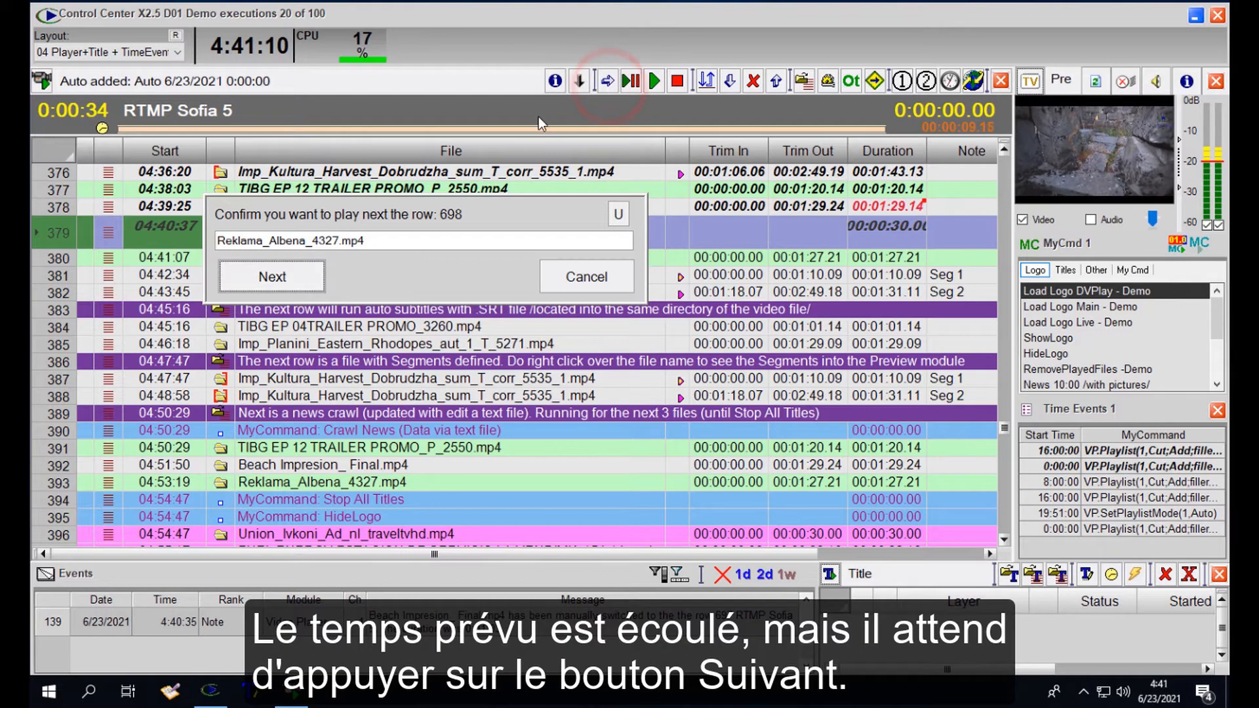
{"action": "left_click", "coordinate": [283, 287]}
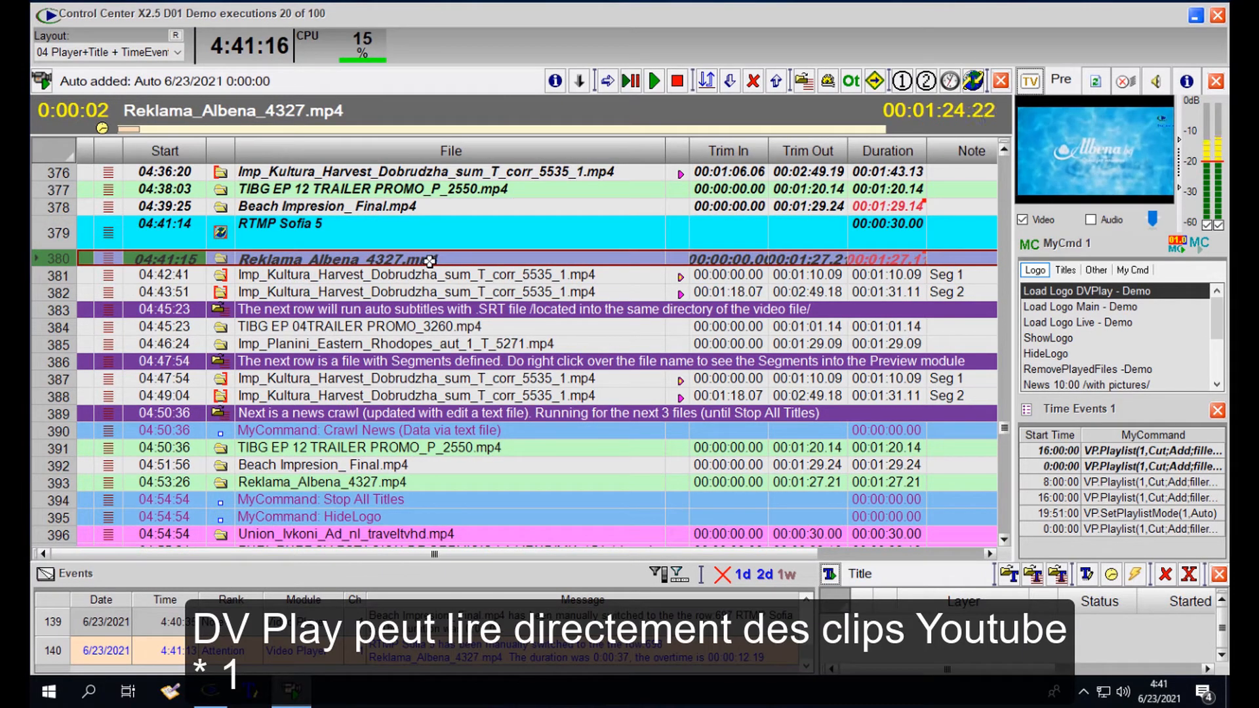
- Insert the IP source "Youtuble clip - DV Play Highlights (need Internet)" after the playing clip and switch playback to it
{"action": "left_click", "coordinate": [973, 81]}
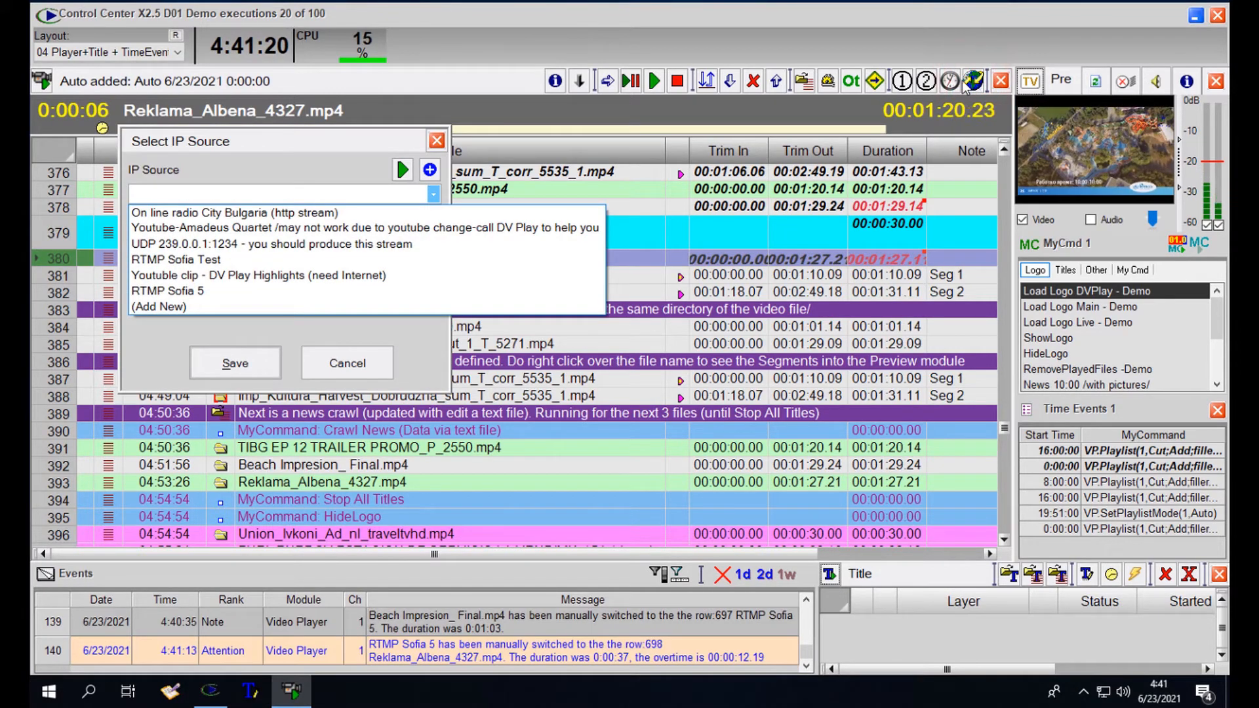
{"action": "left_click", "coordinate": [395, 276]}
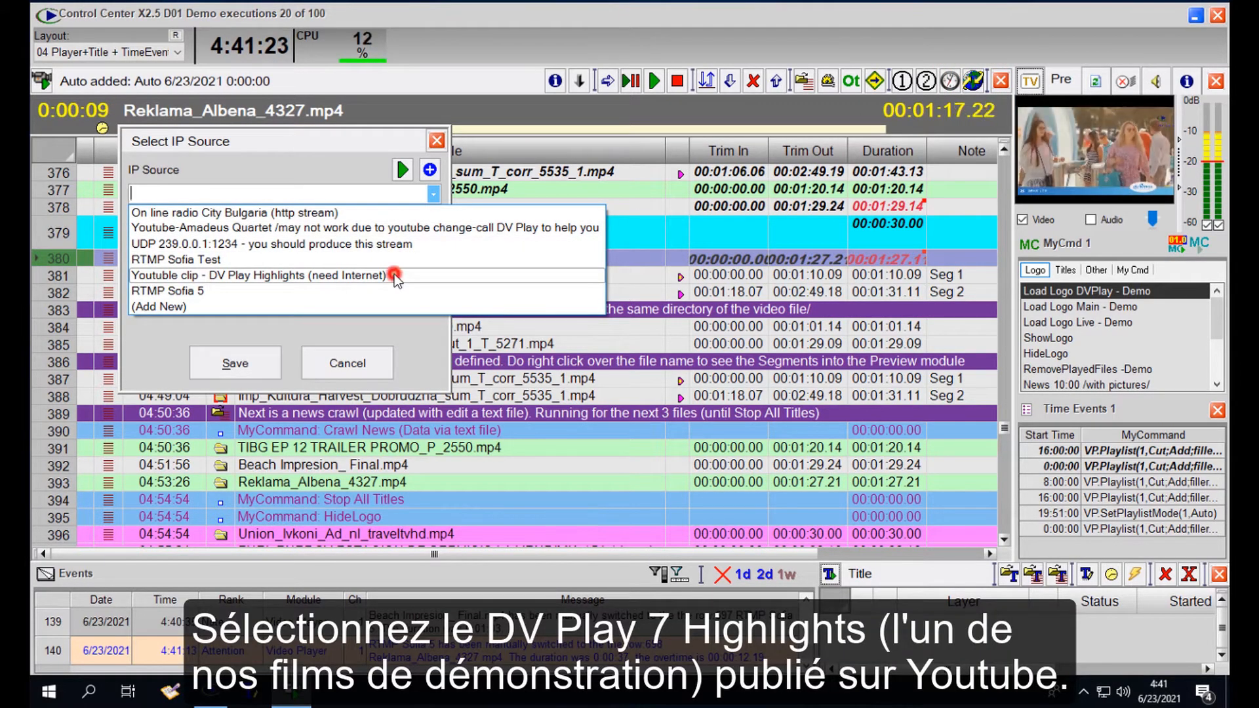
{"action": "left_click", "coordinate": [266, 361]}
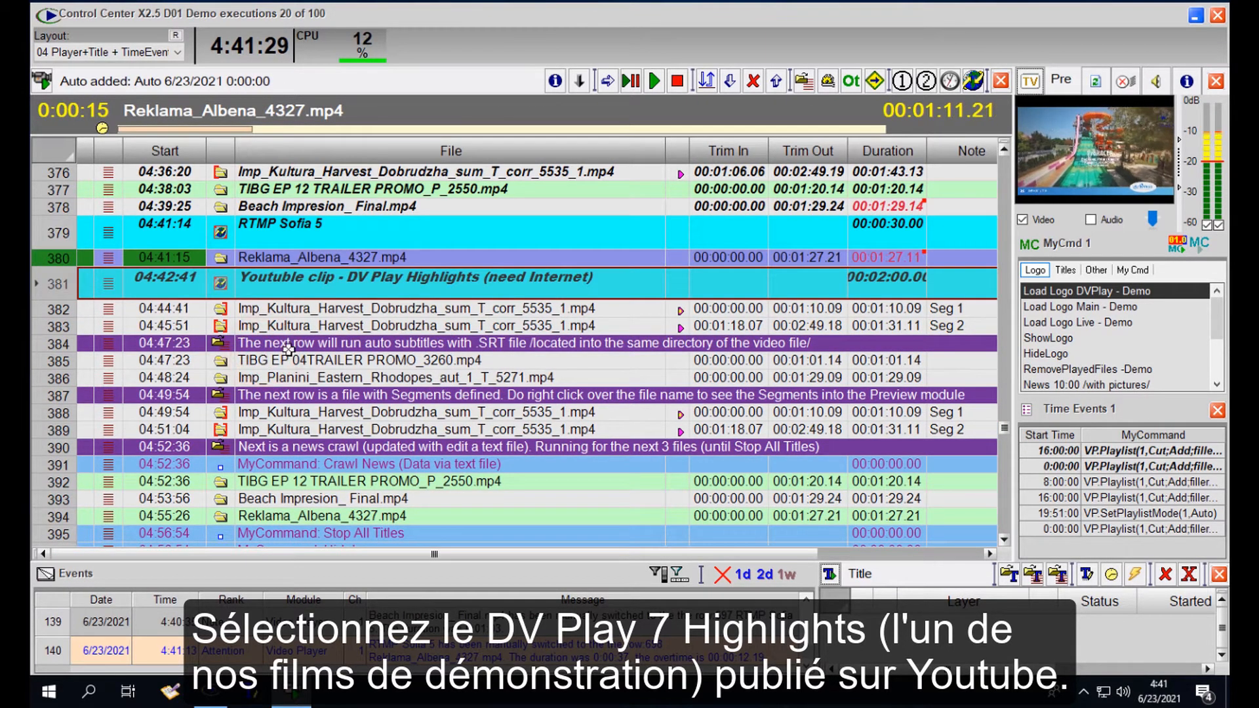
{"action": "left_click", "coordinate": [606, 80]}
{"action": "left_click", "coordinate": [284, 287]}
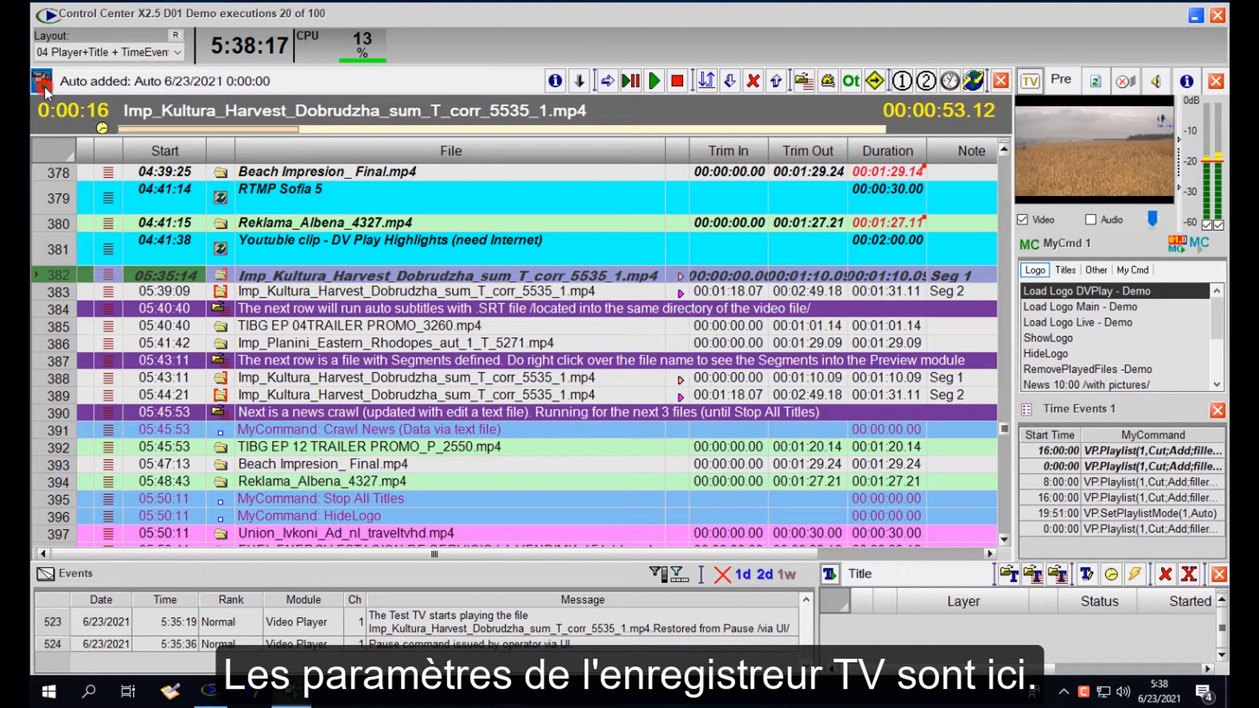
- Configure TV Logger 1 for channel 1 with the High Res - MP4 15 MB /H264 NVidia GTX Card/ preset, auto-recording Live/IP events without graphics
{"action": "left_click", "coordinate": [42, 80]}
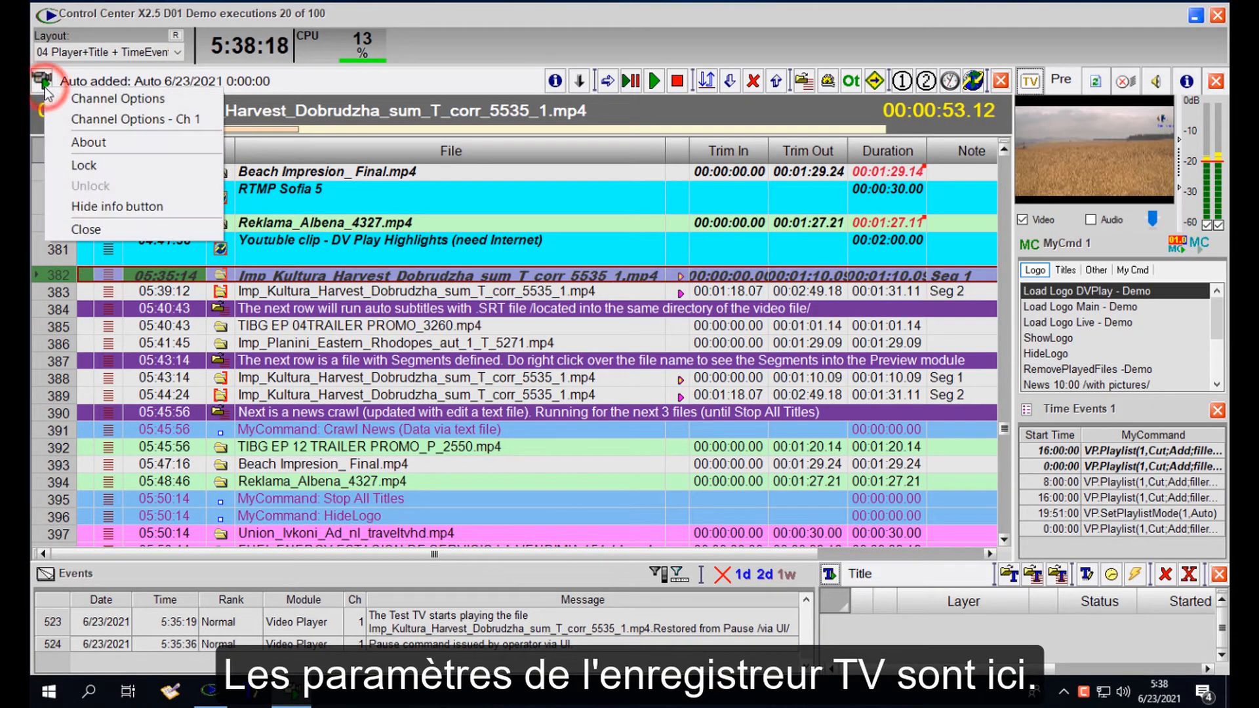
{"action": "left_click", "coordinate": [129, 120]}
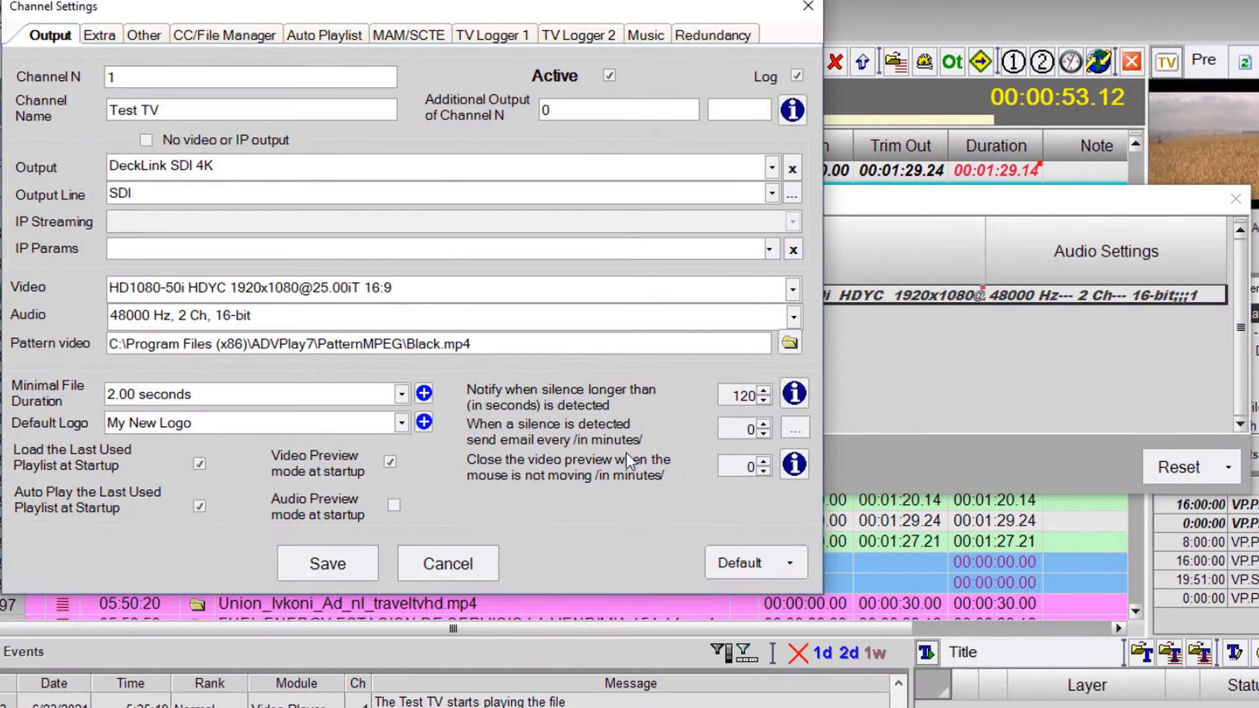
{"action": "left_click", "coordinate": [786, 565]}
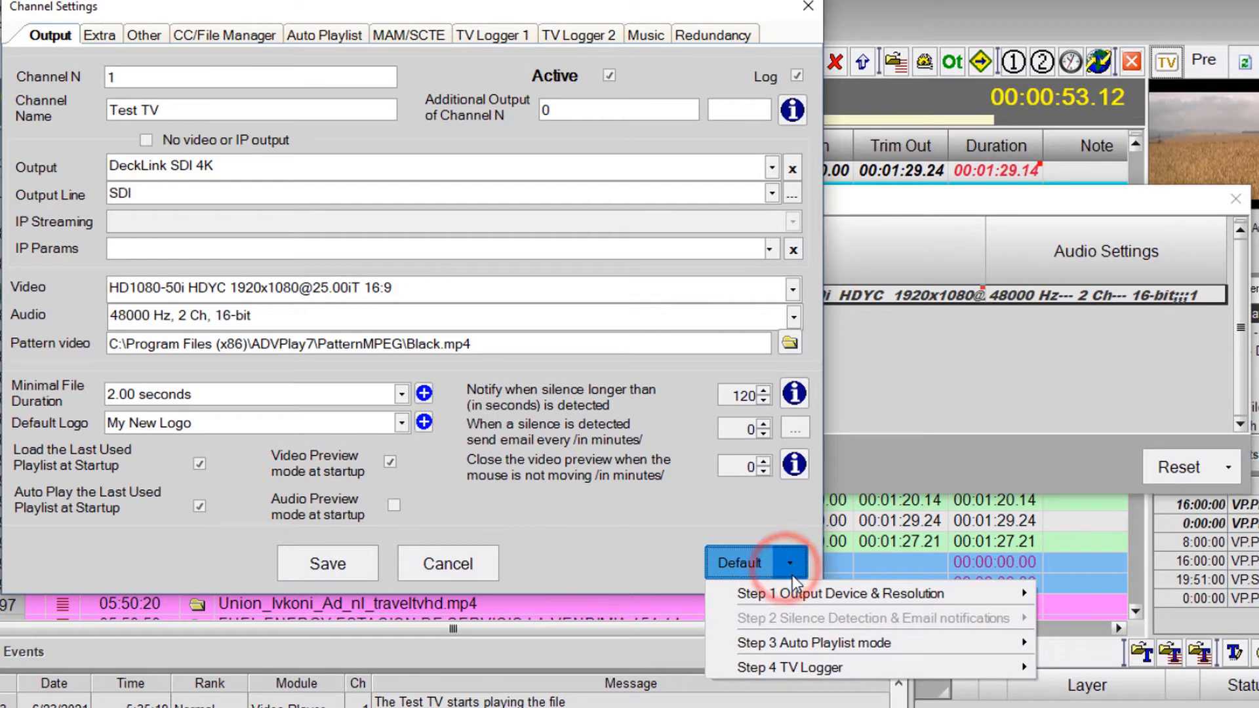
{"action": "mouse_move", "coordinate": [793, 668]}
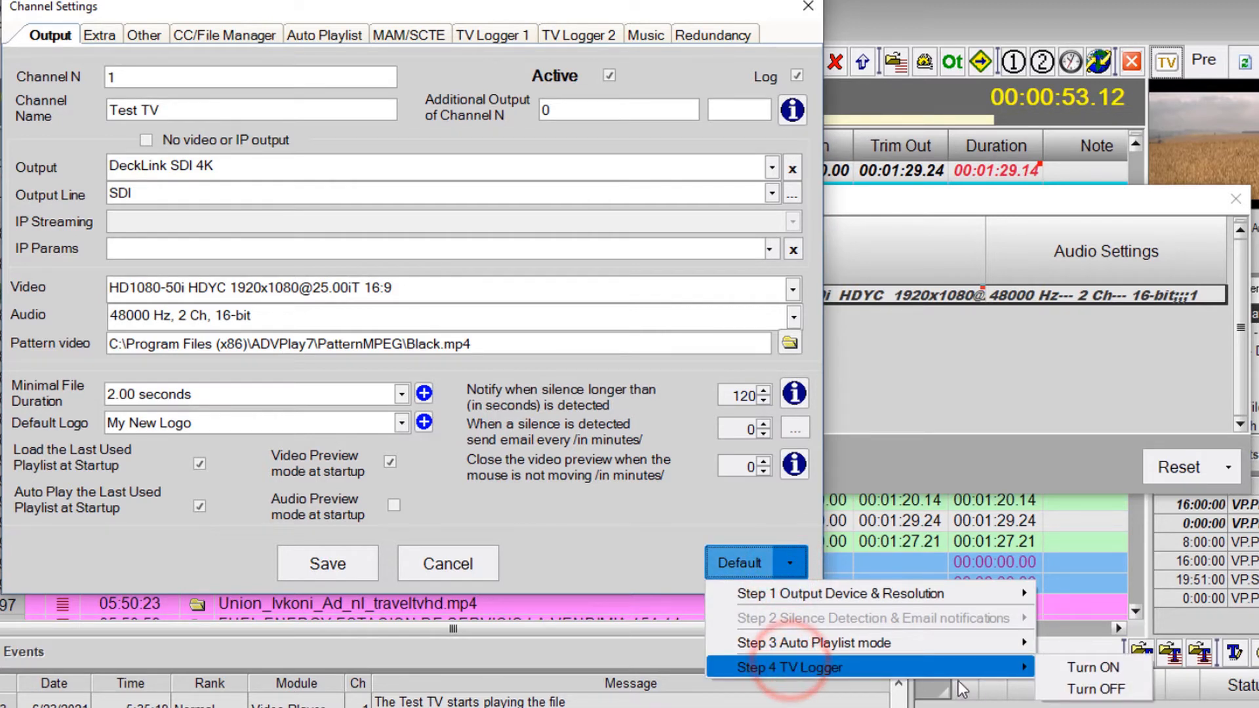
{"action": "left_click", "coordinate": [1077, 669]}
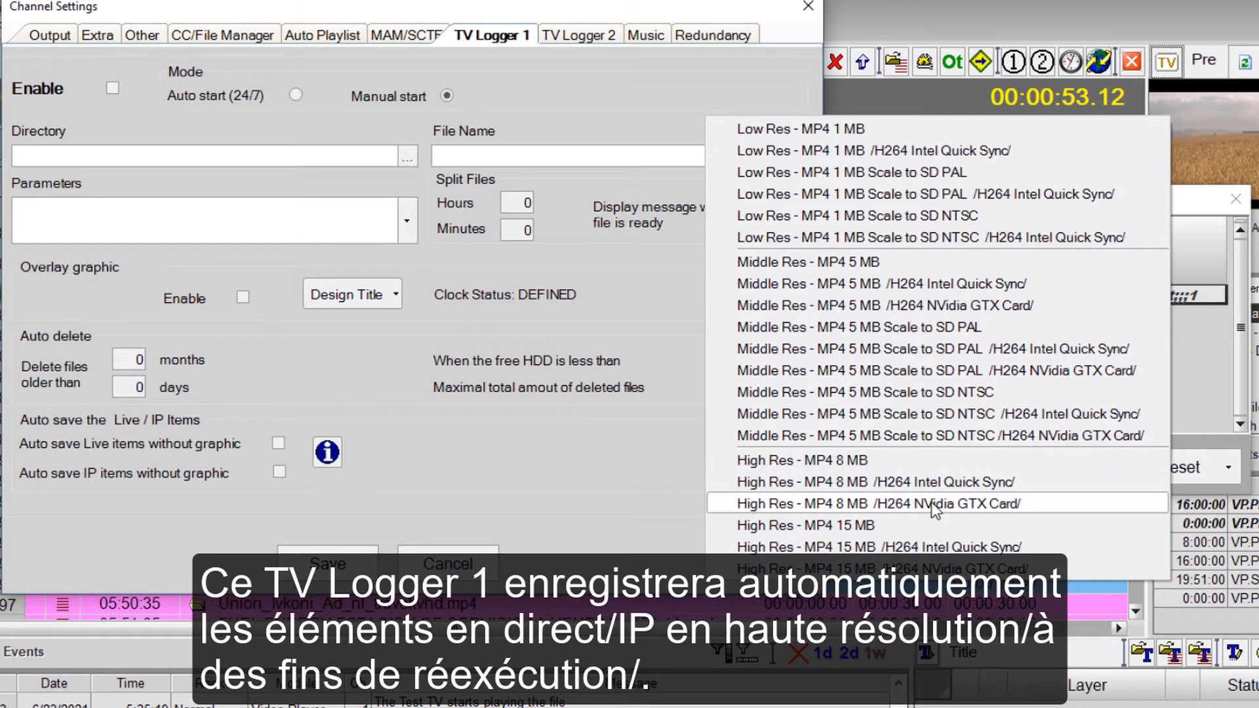
{"action": "left_click", "coordinate": [947, 567]}
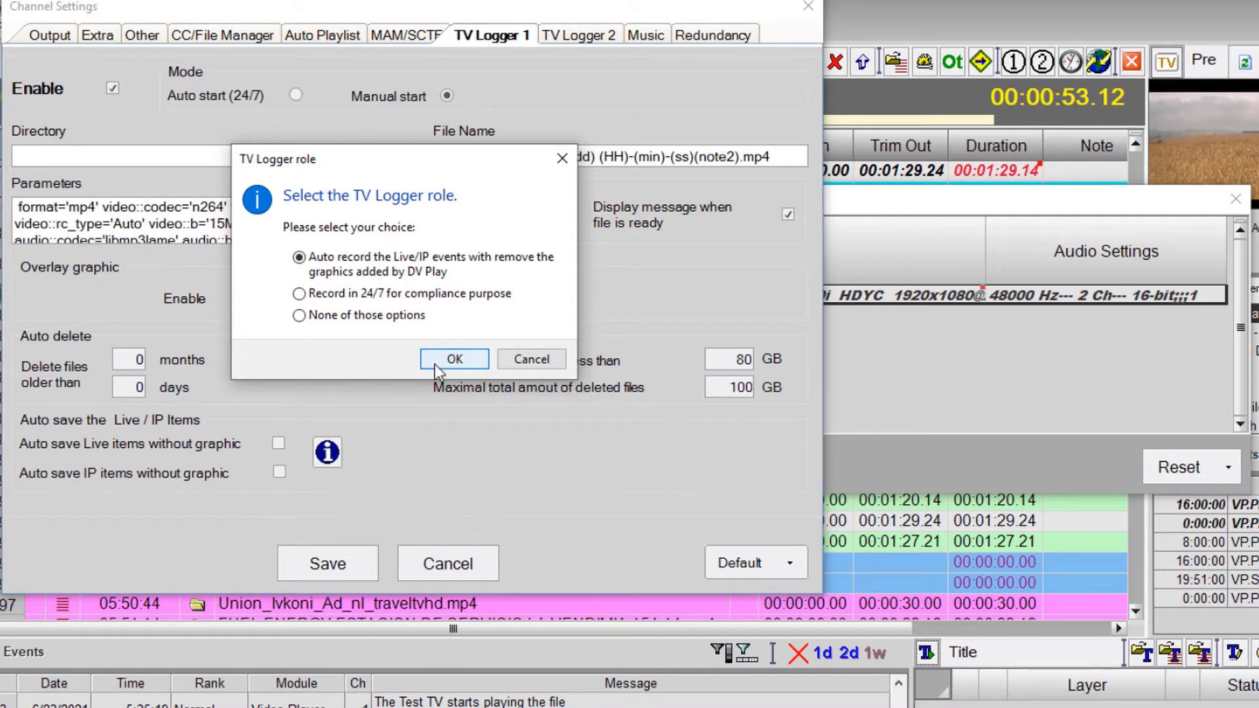
{"action": "left_click", "coordinate": [435, 361]}
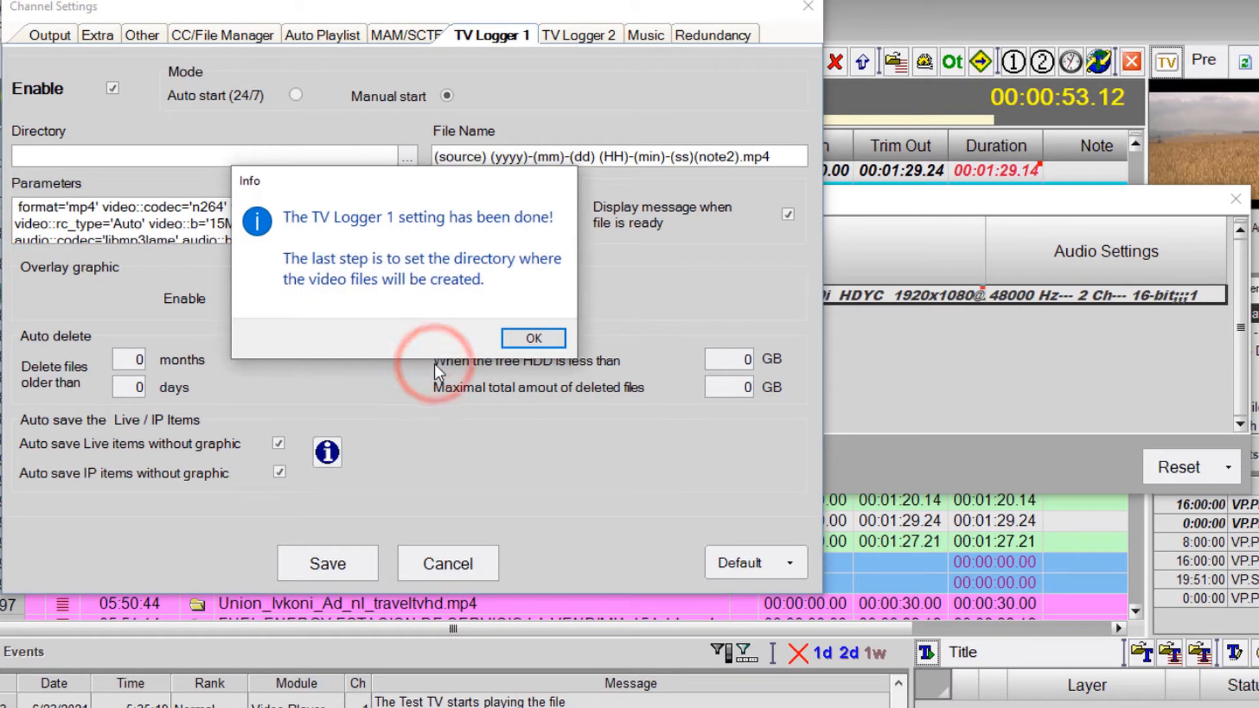
{"action": "left_click", "coordinate": [559, 345]}
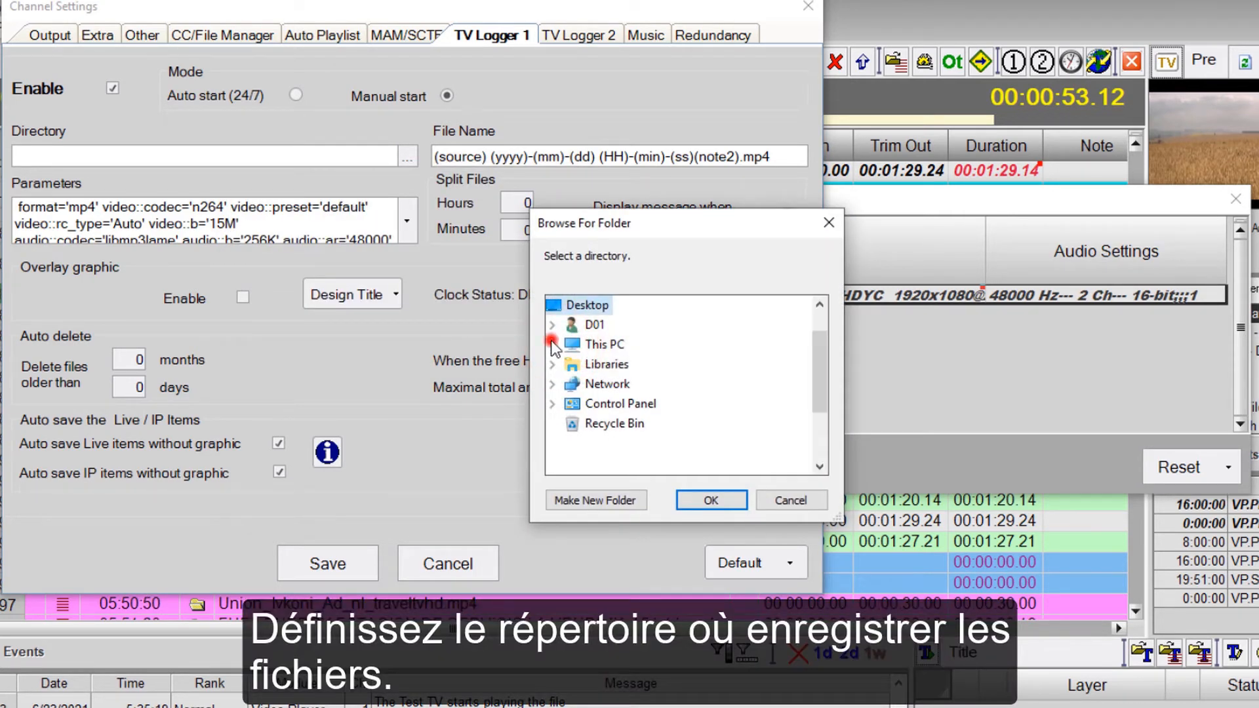
- Choose D:\RecordLive as the directory for the TV Logger 1 recordings
{"action": "left_click", "coordinate": [552, 344]}
{"action": "scroll", "coordinate": [564, 367], "scroll_direction": "down", "scroll_amount": 1}
{"action": "left_click", "coordinate": [576, 385]}
{"action": "scroll", "coordinate": [578, 392], "scroll_direction": "down", "scroll_amount": 3}
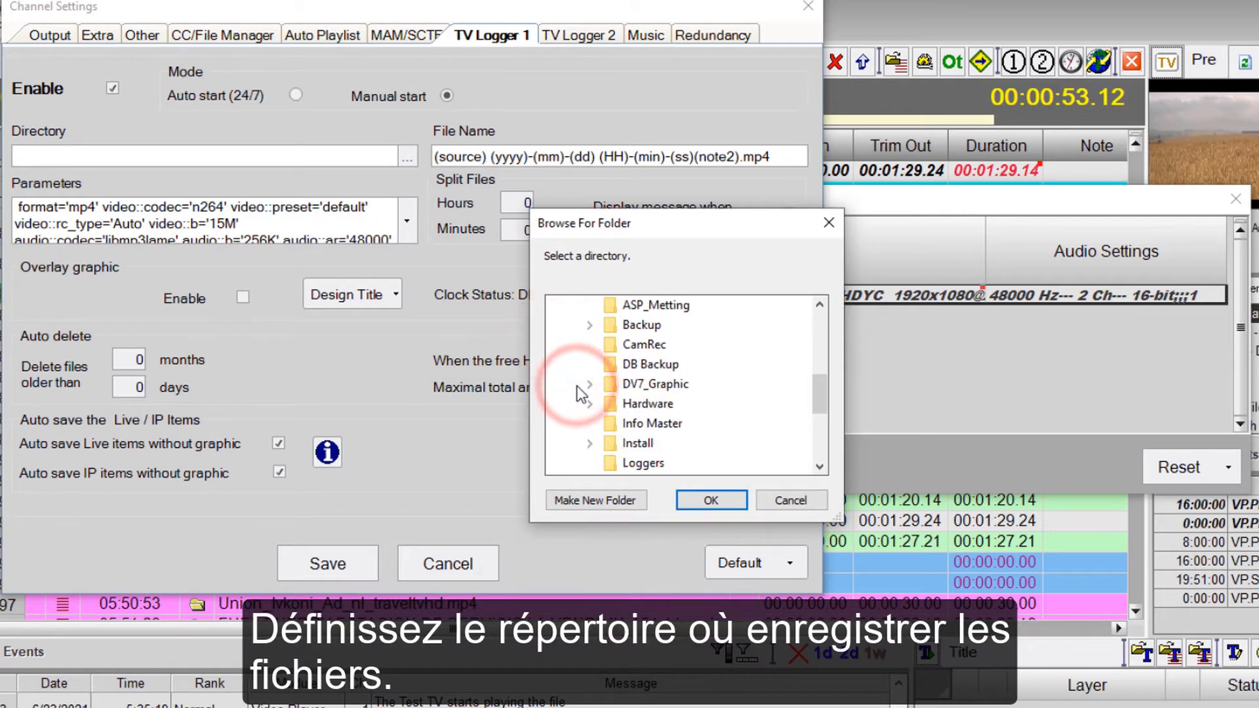
{"action": "left_click", "coordinate": [645, 403]}
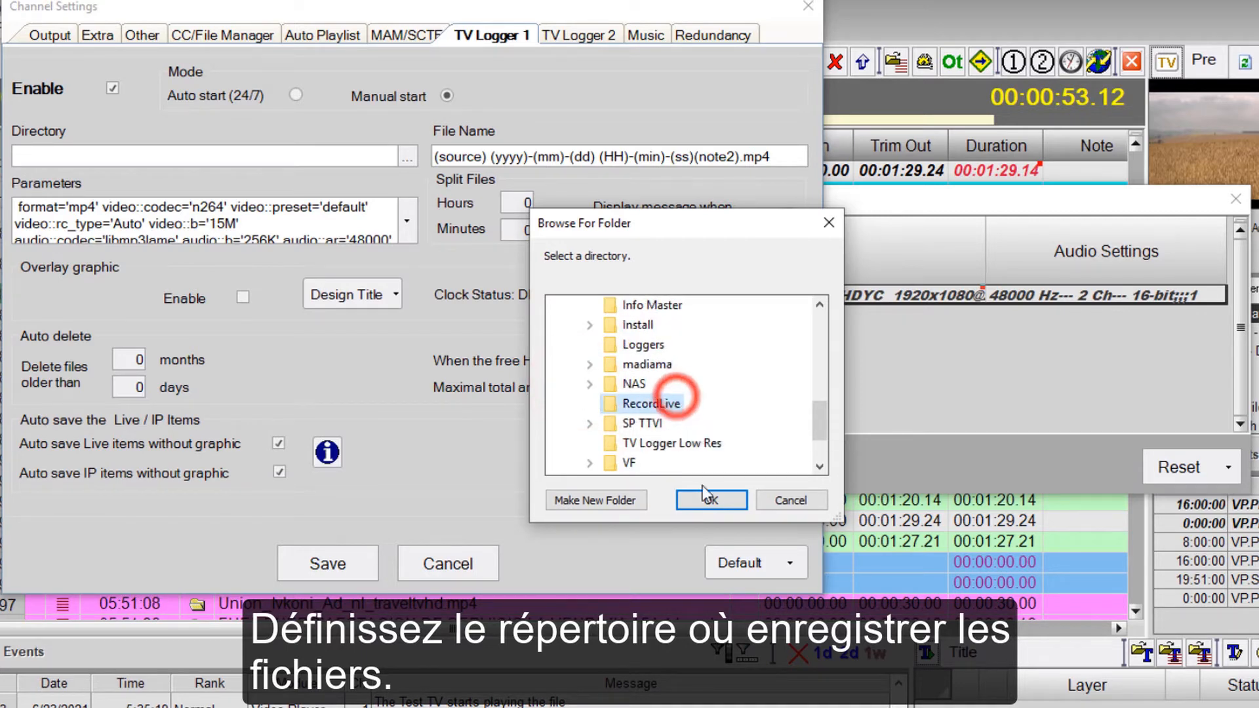
{"action": "left_click", "coordinate": [710, 493]}
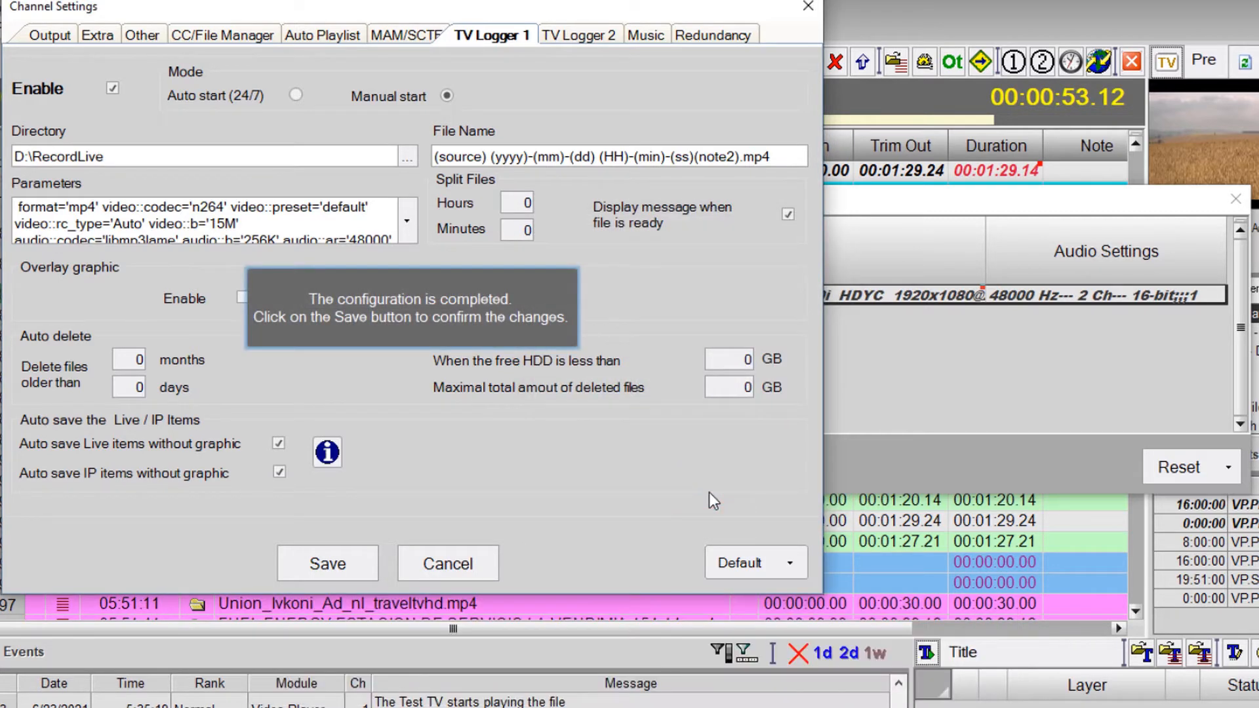
- Configure TV Logger 2 with the Low Res - MP4 1 MB Scale to PAL preset for 24/7 compliance recording with the current time overlaid
{"action": "left_click", "coordinate": [603, 37]}
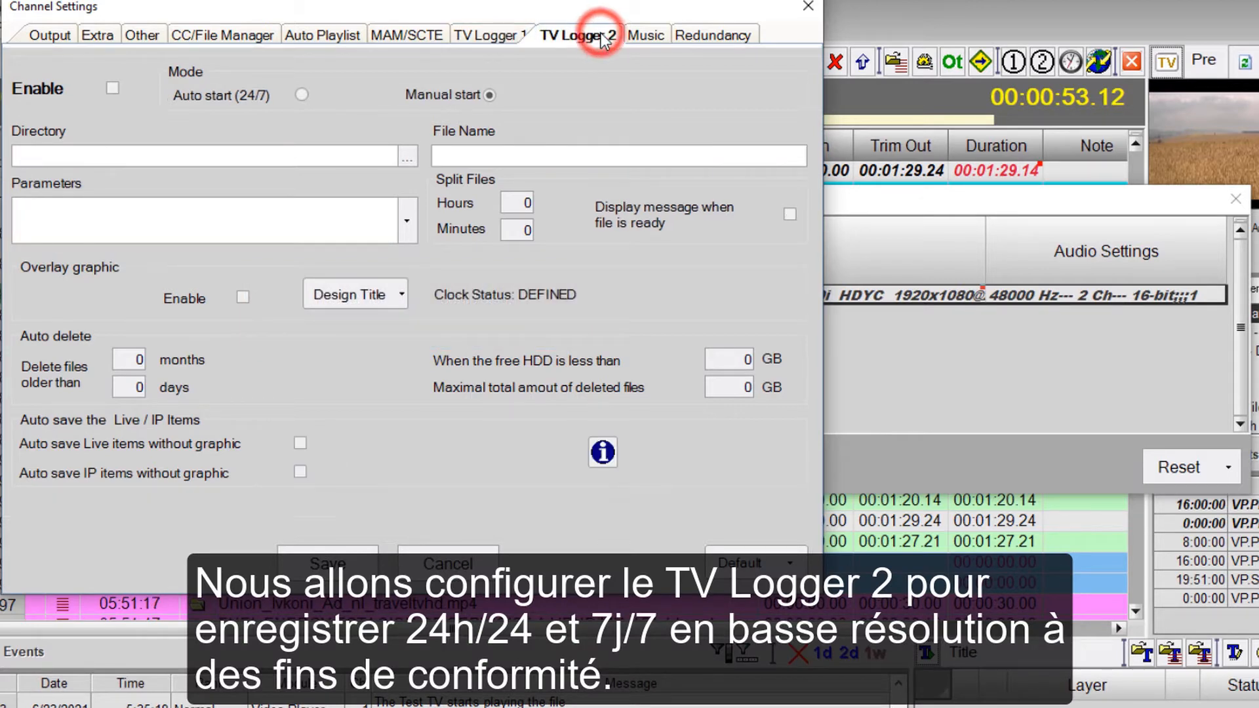
{"action": "left_click", "coordinate": [792, 563]}
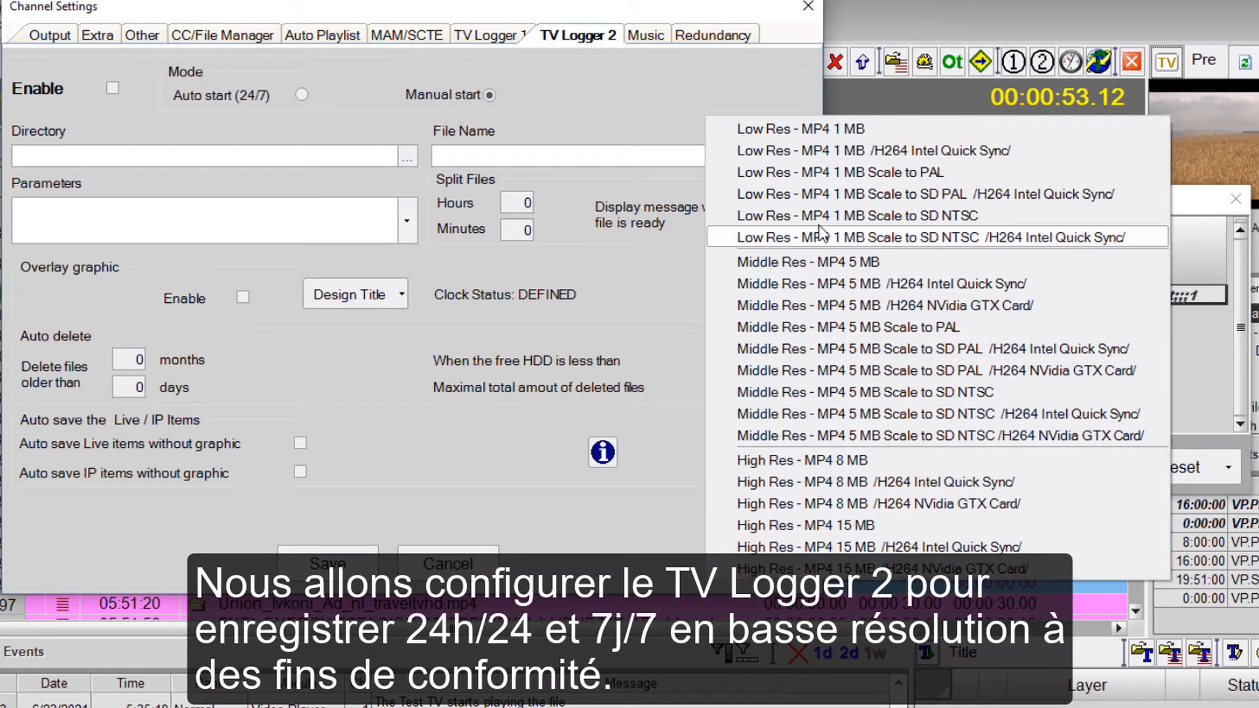
{"action": "left_click", "coordinate": [838, 174]}
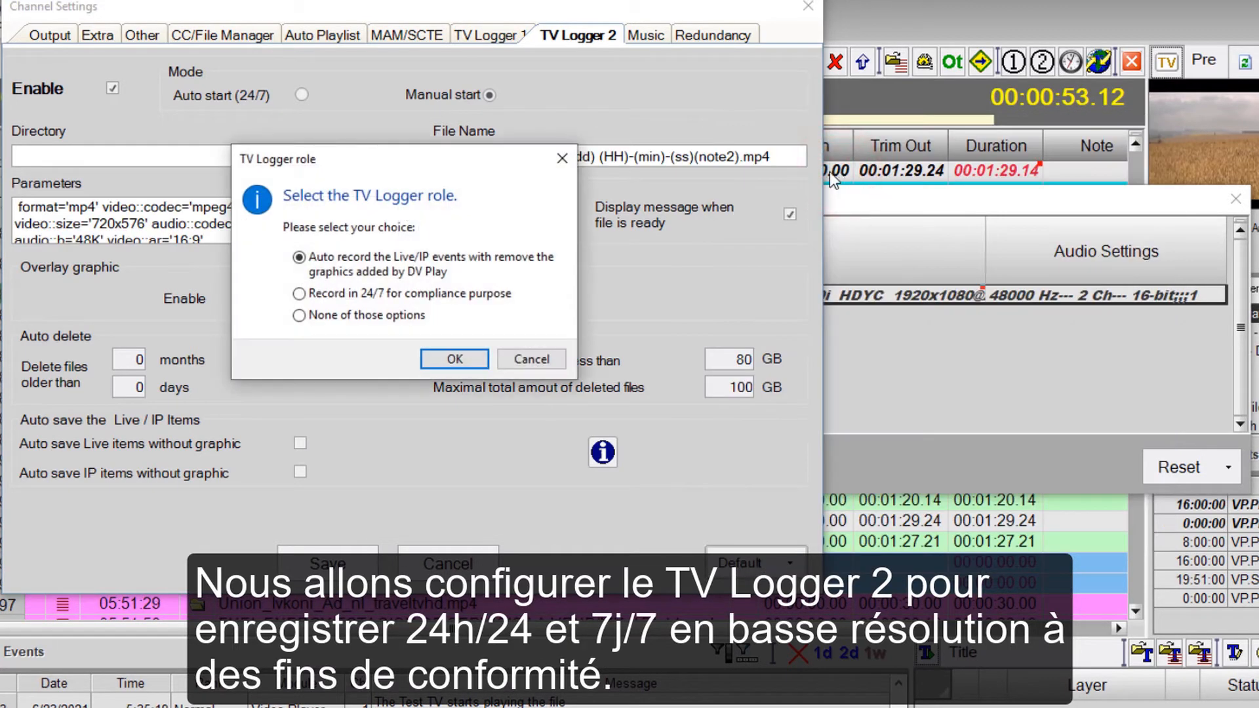
{"action": "left_click", "coordinate": [457, 301]}
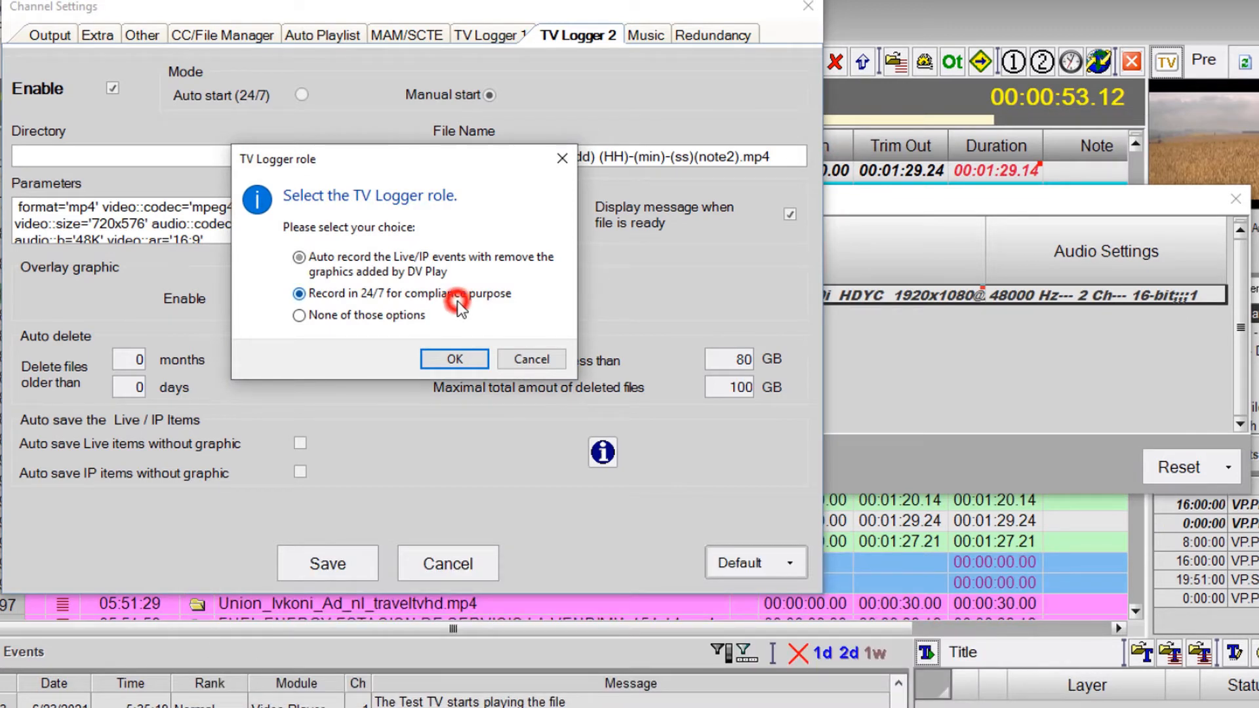
{"action": "left_click", "coordinate": [453, 360]}
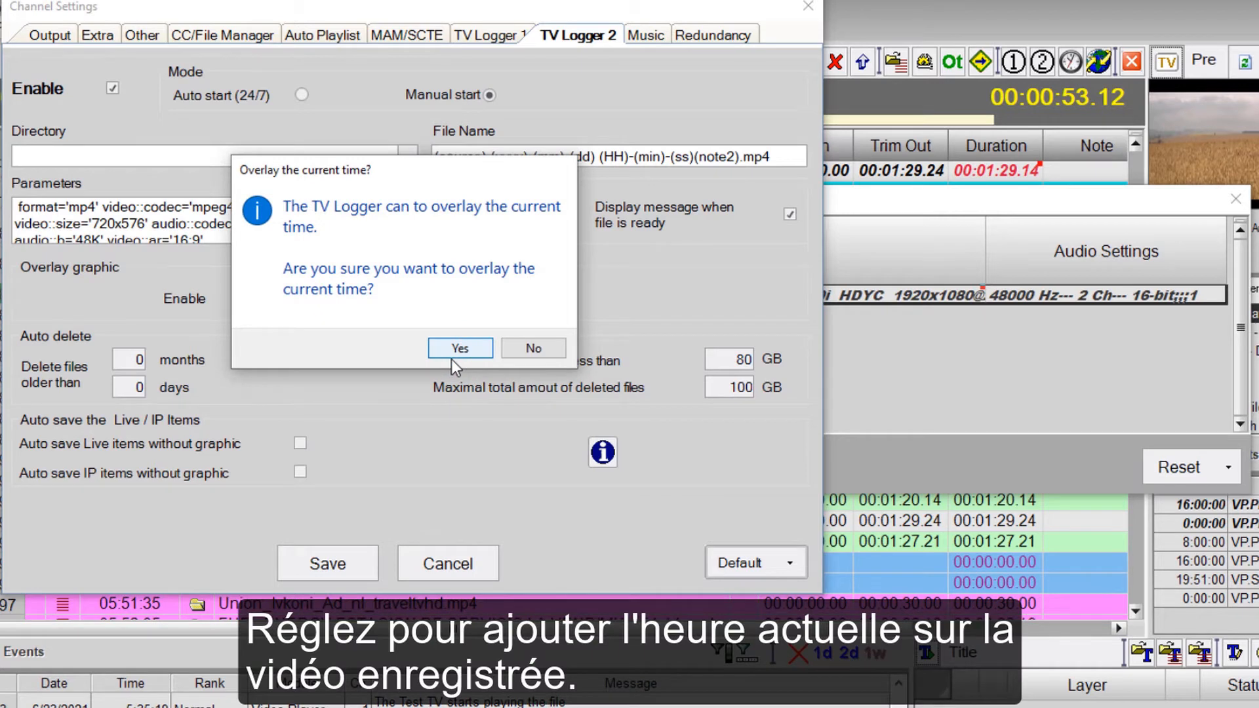
{"action": "left_click", "coordinate": [451, 358]}
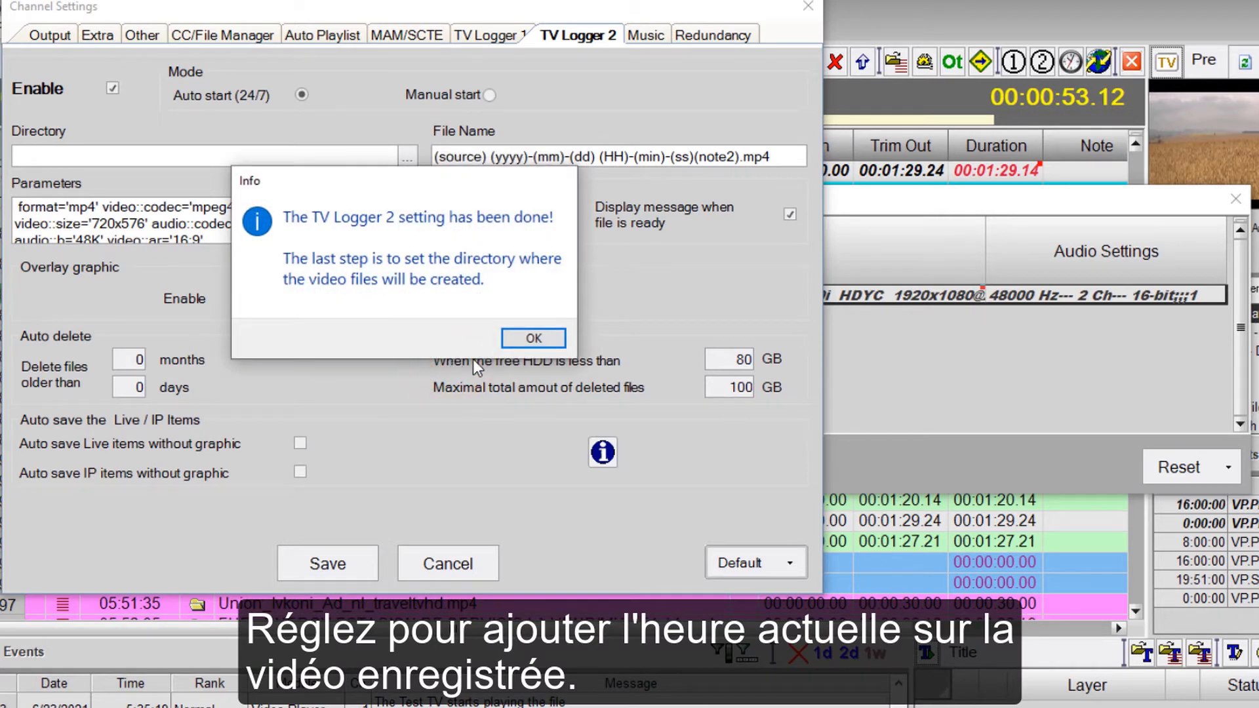
{"action": "left_click", "coordinate": [523, 342]}
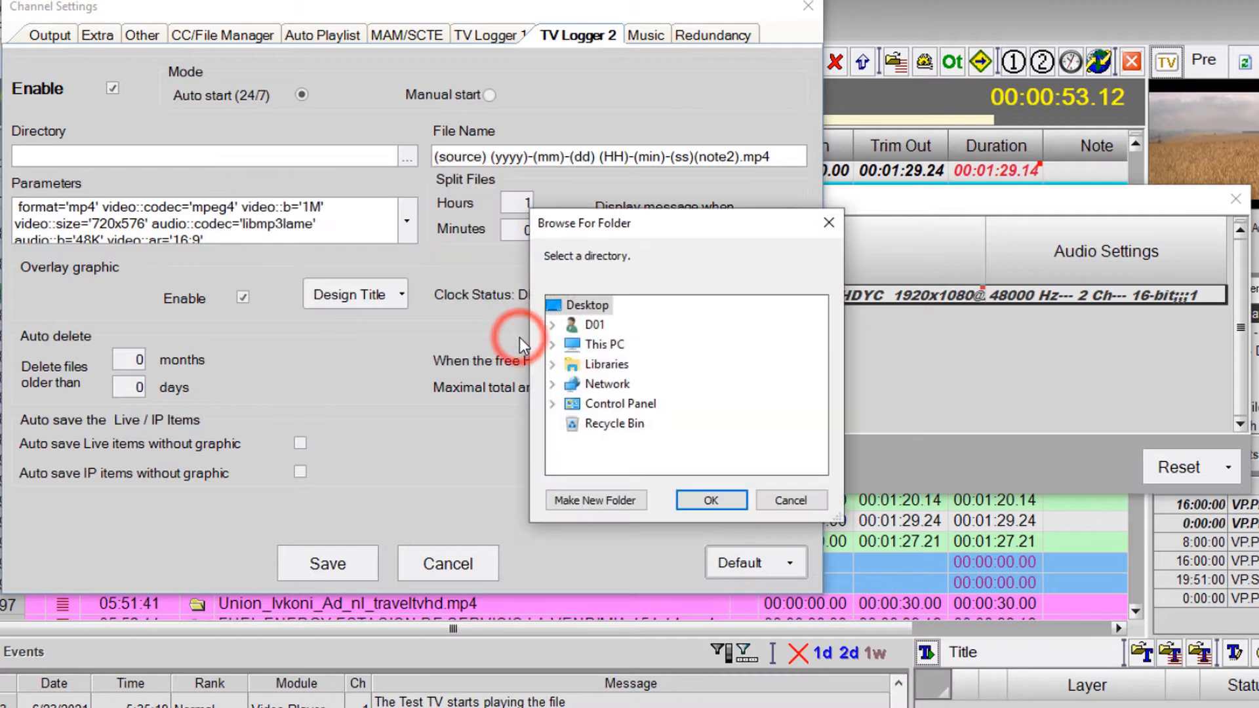
- Choose D:\TV Logger Low Res as the directory for the TV Logger 2 recordings
{"action": "left_click", "coordinate": [552, 344]}
{"action": "left_click_drag", "start_coordinate": [815, 372], "coordinate": [816, 386]}
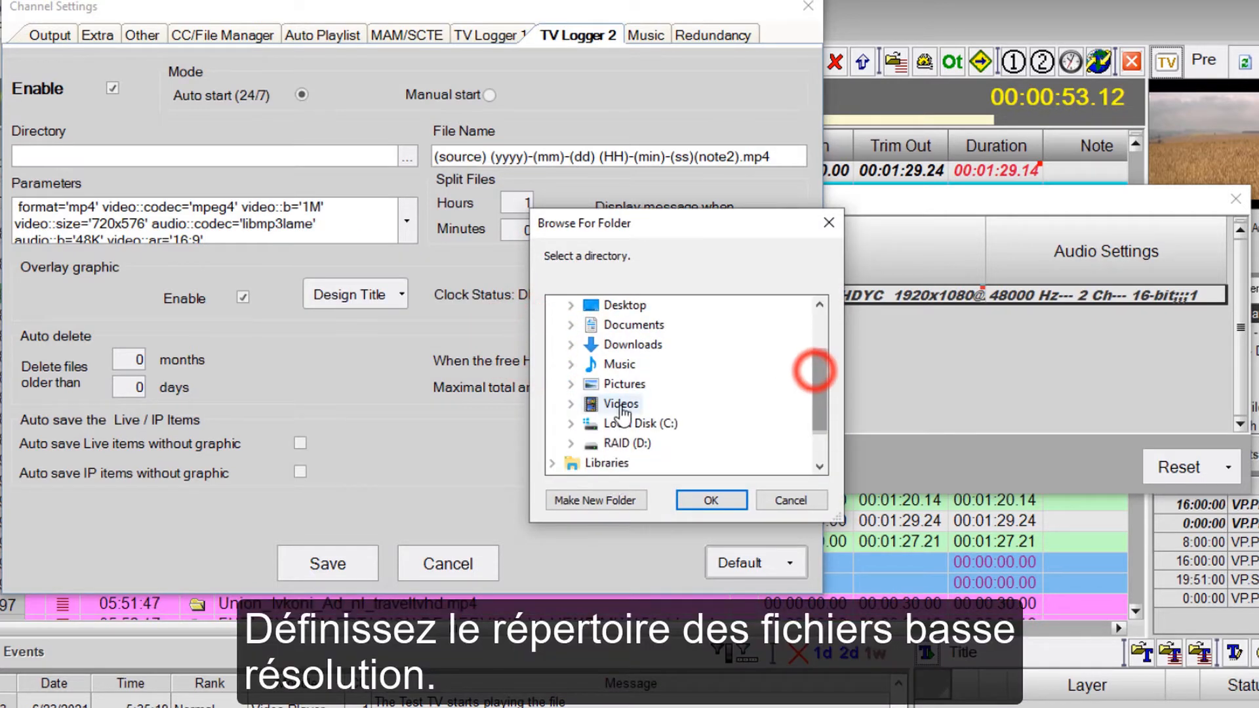
{"action": "left_click", "coordinate": [572, 443]}
{"action": "scroll", "coordinate": [573, 446], "scroll_direction": "down", "scroll_amount": 4}
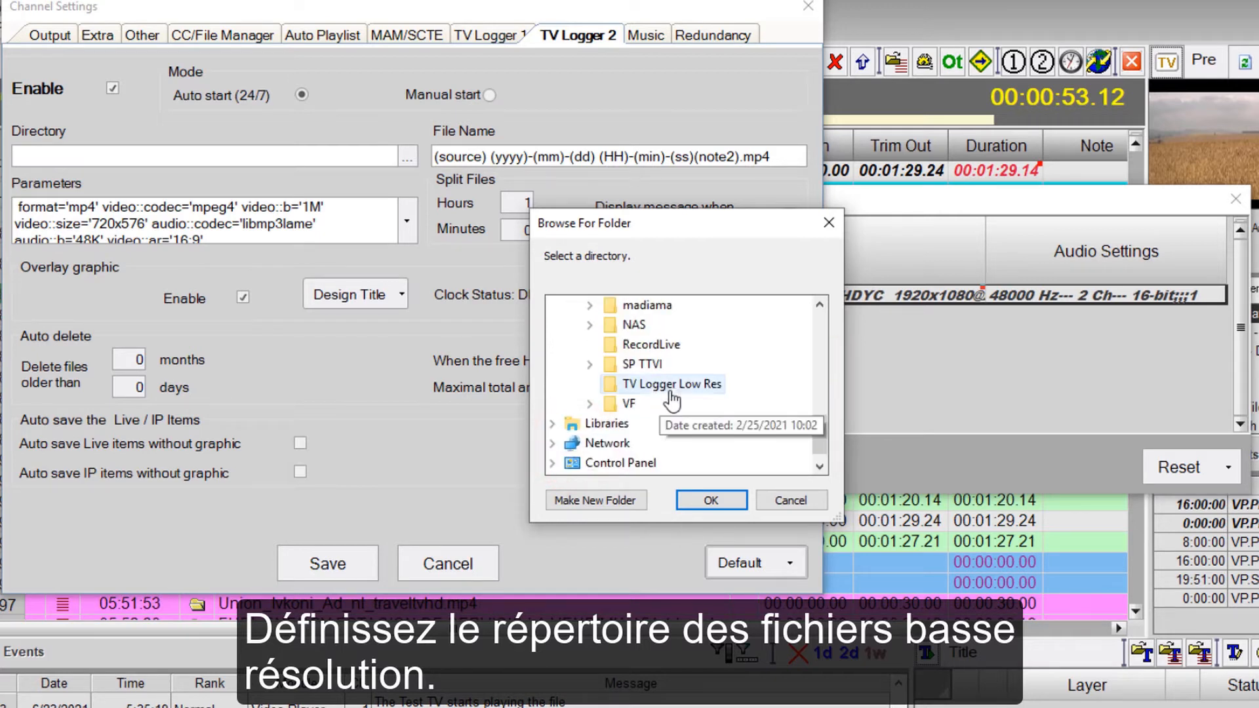
{"action": "left_click", "coordinate": [669, 385]}
{"action": "left_click", "coordinate": [719, 493]}
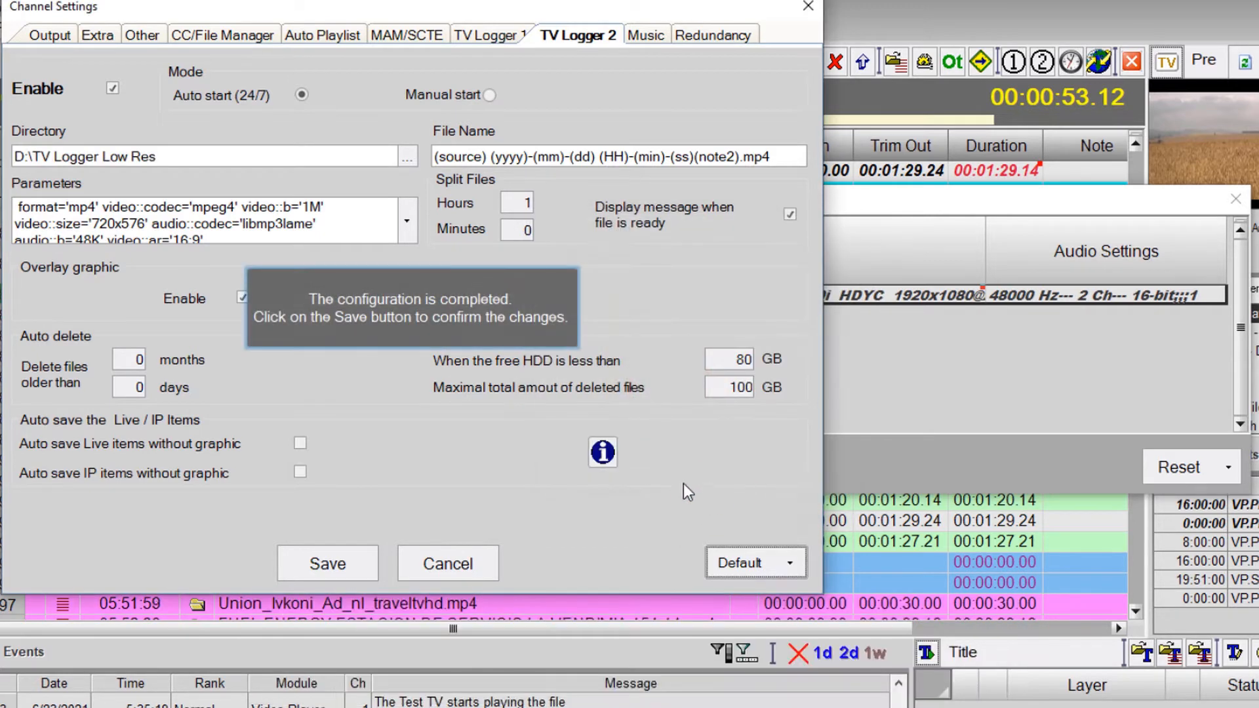
- Set TV Logger 2 to split files every 3 hours and delete files older than 90 days
{"action": "left_click", "coordinate": [525, 203]}
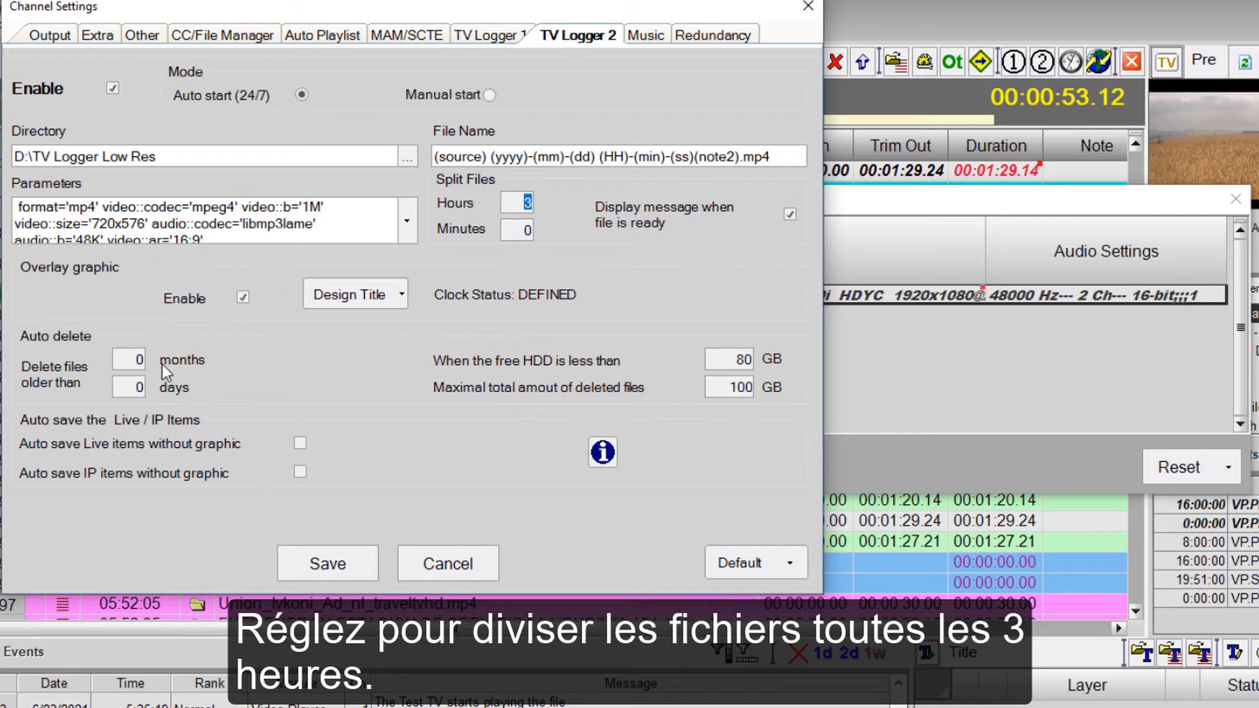
{"action": "left_click", "coordinate": [137, 387]}
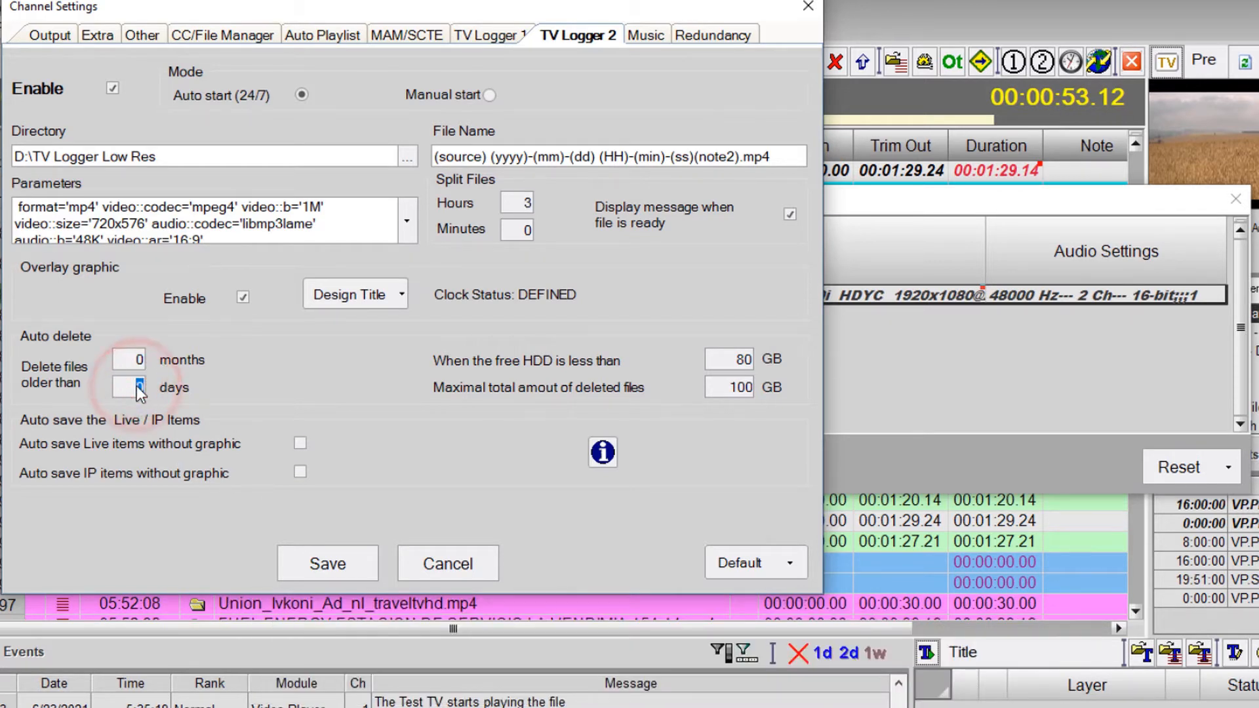
{"action": "type", "text": "90"}
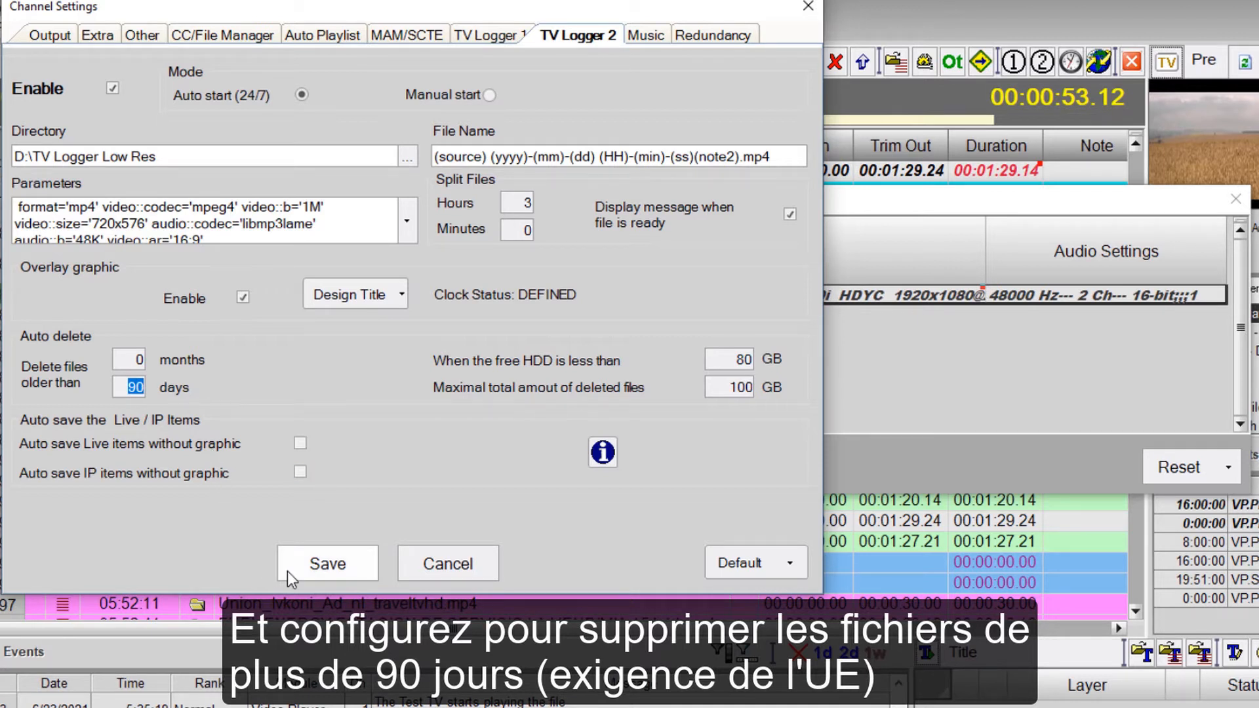
- Save the channel settings and restart Control Center to apply them
{"action": "left_click", "coordinate": [349, 571]}
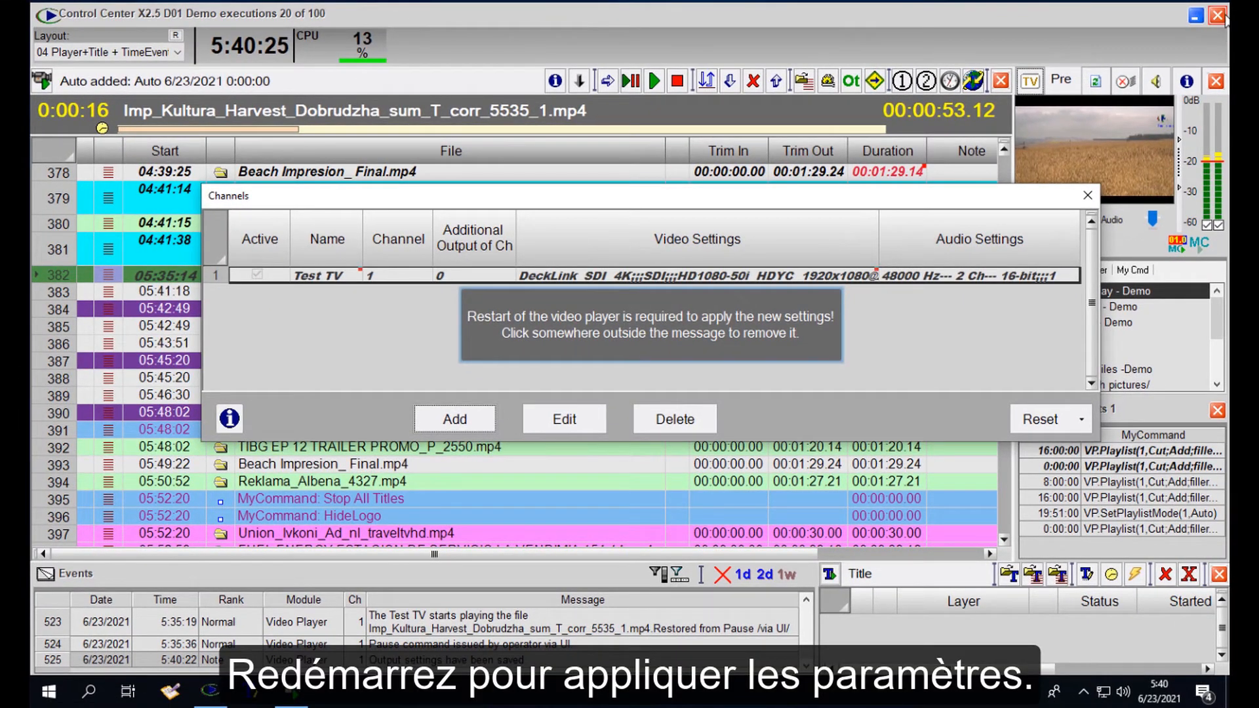
{"action": "left_click", "coordinate": [1218, 14]}
{"action": "double_click", "coordinate": [637, 175]}
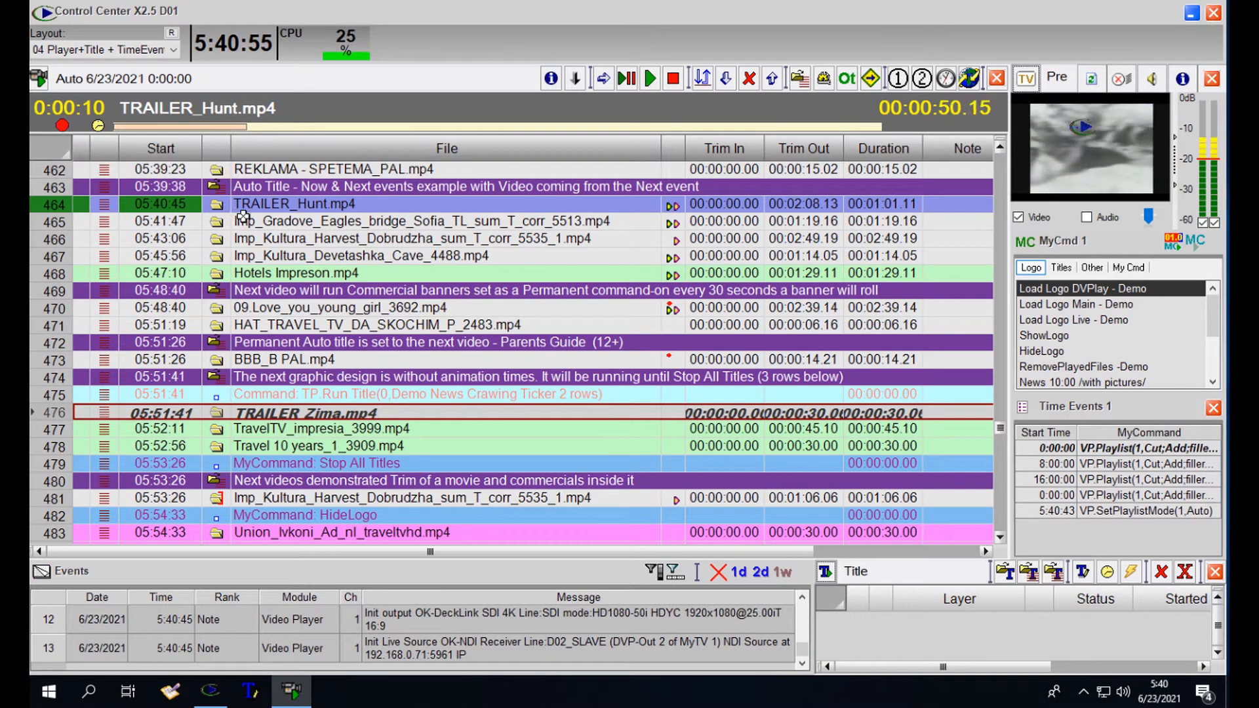
- Insert the Live 1 source for 10 minutes after the playing TRAILER_Hunt.mp4 and switch playback to it
{"action": "left_click", "coordinate": [349, 203]}
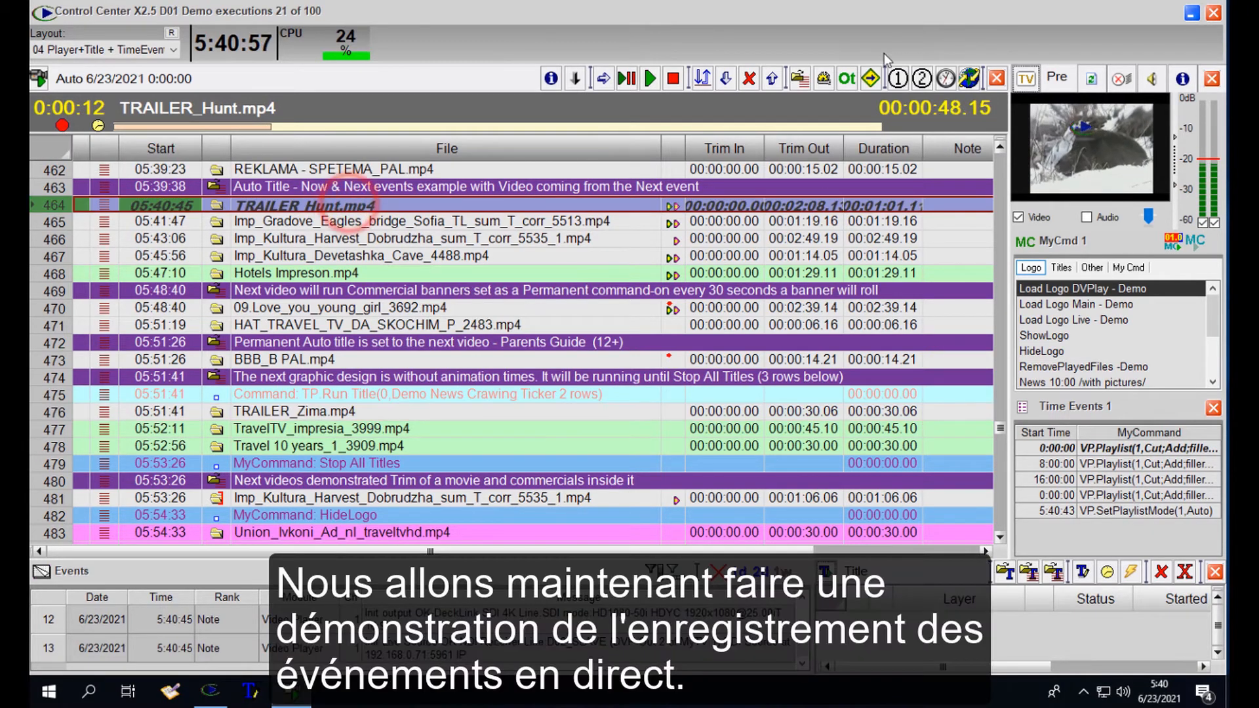
{"action": "left_click", "coordinate": [899, 79]}
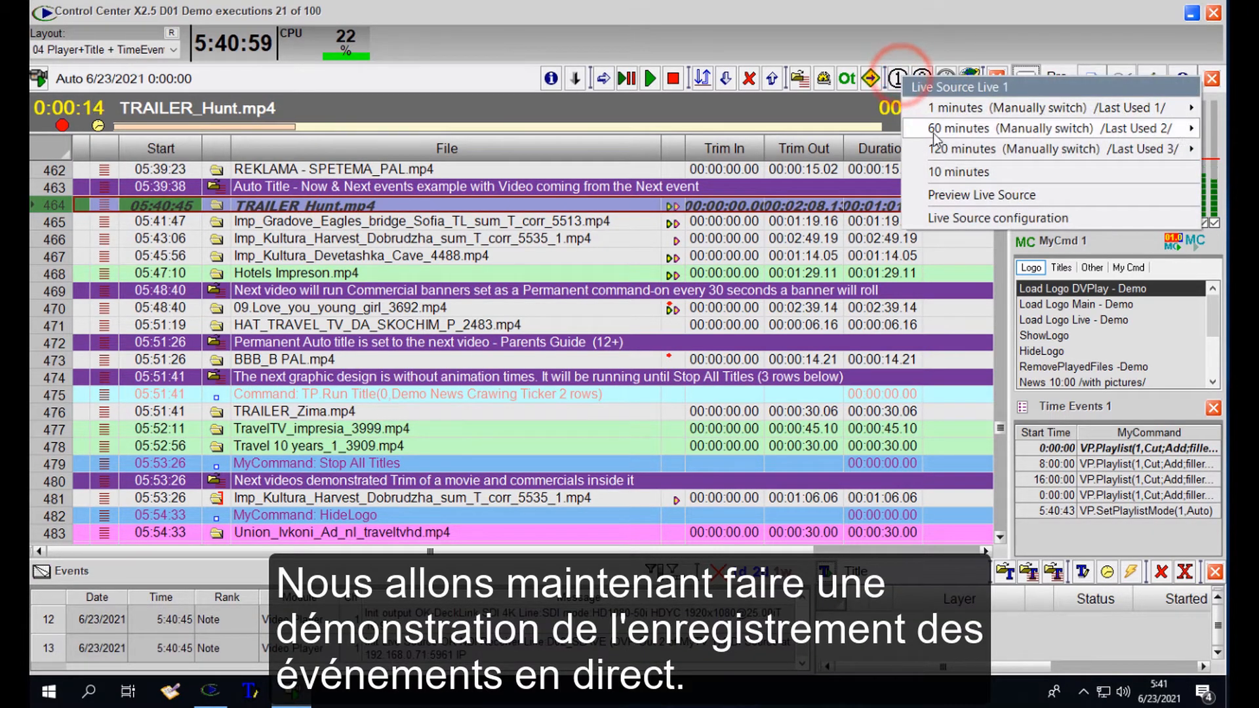
{"action": "left_click", "coordinate": [936, 172]}
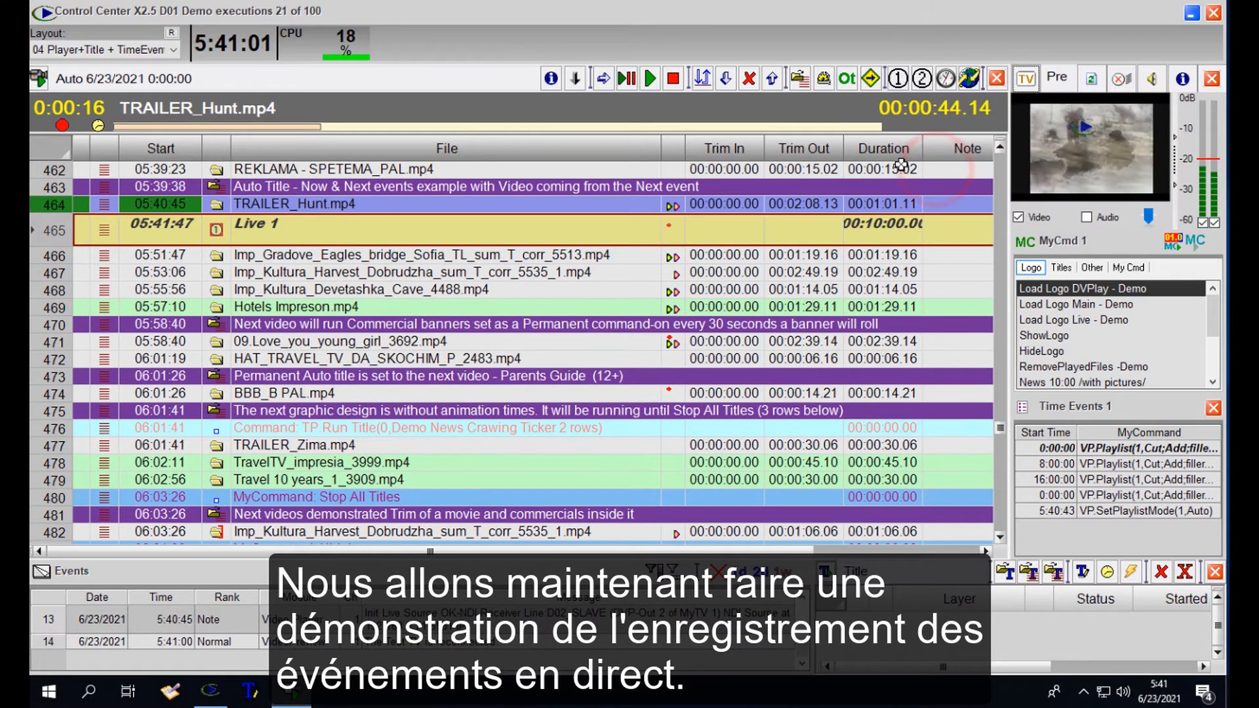
{"action": "left_click", "coordinate": [603, 78]}
{"action": "left_click", "coordinate": [272, 276]}
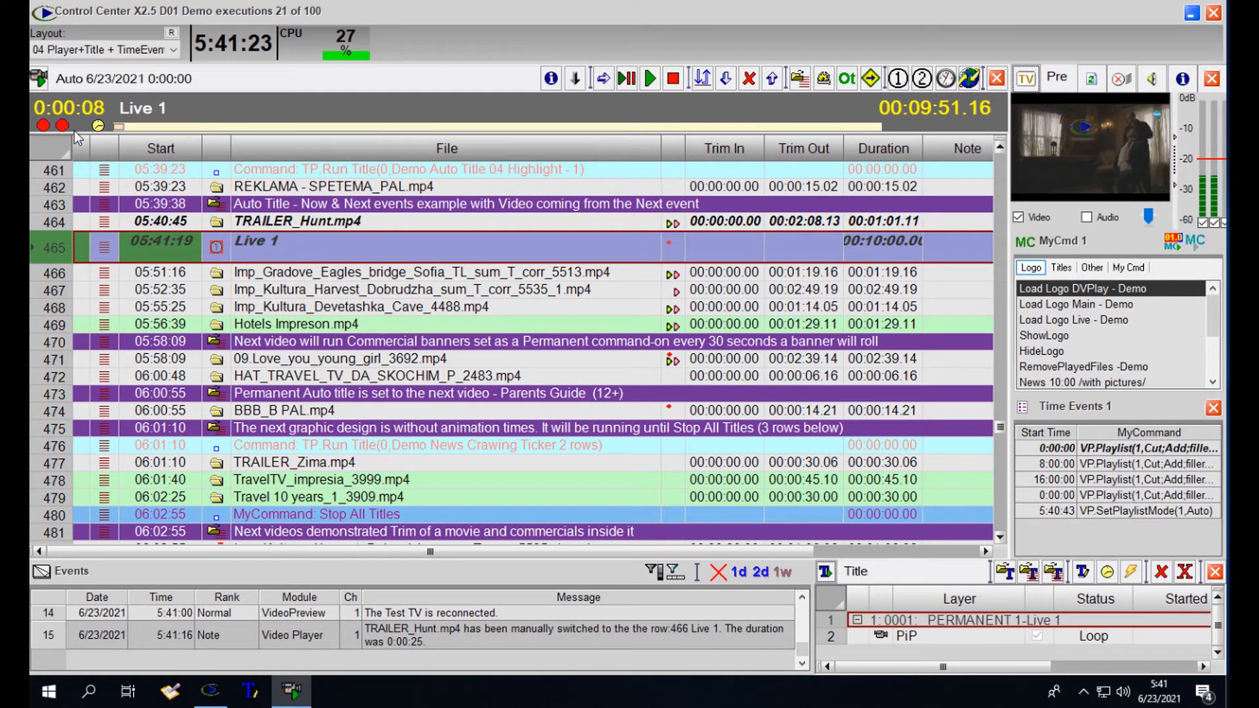
- Open the folder of the running Live 1 recording and end the recording by switching playback to Imp_Gradove_Eagles_bridge_Sofia_TL_sum_T_corr_5513.mp4
{"action": "mouse_move", "coordinate": [41, 123]}
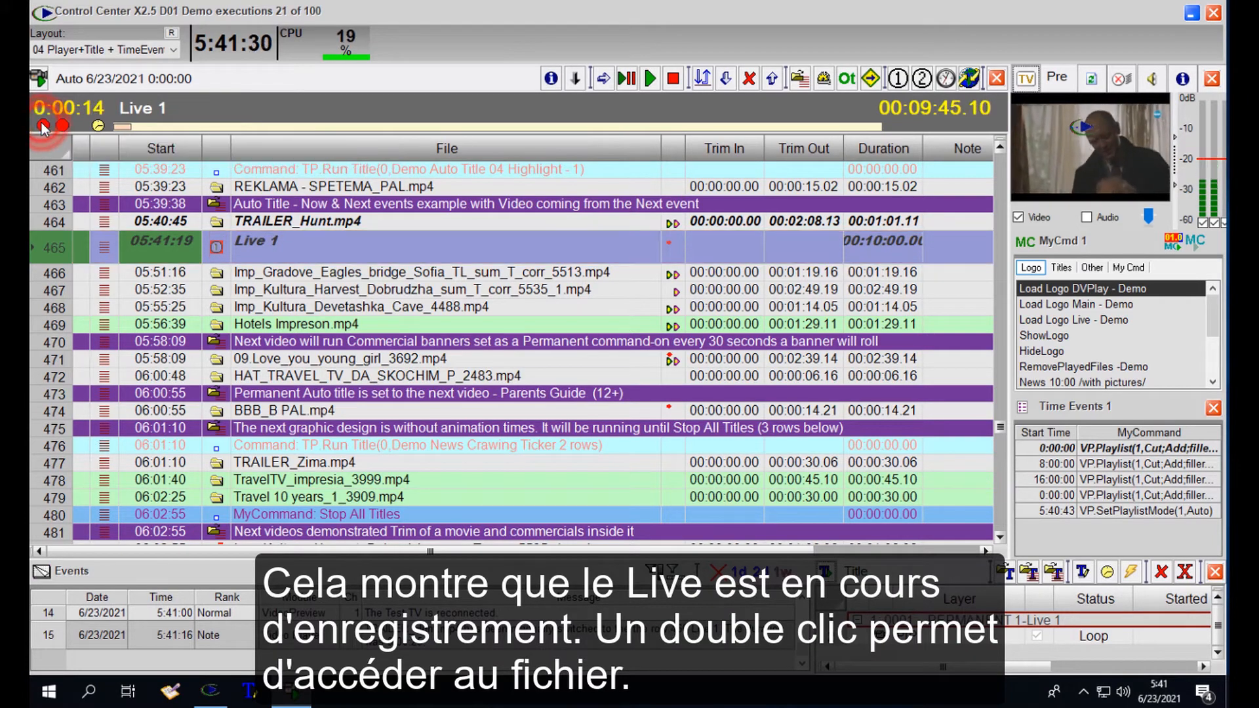
{"action": "double_click", "coordinate": [42, 123]}
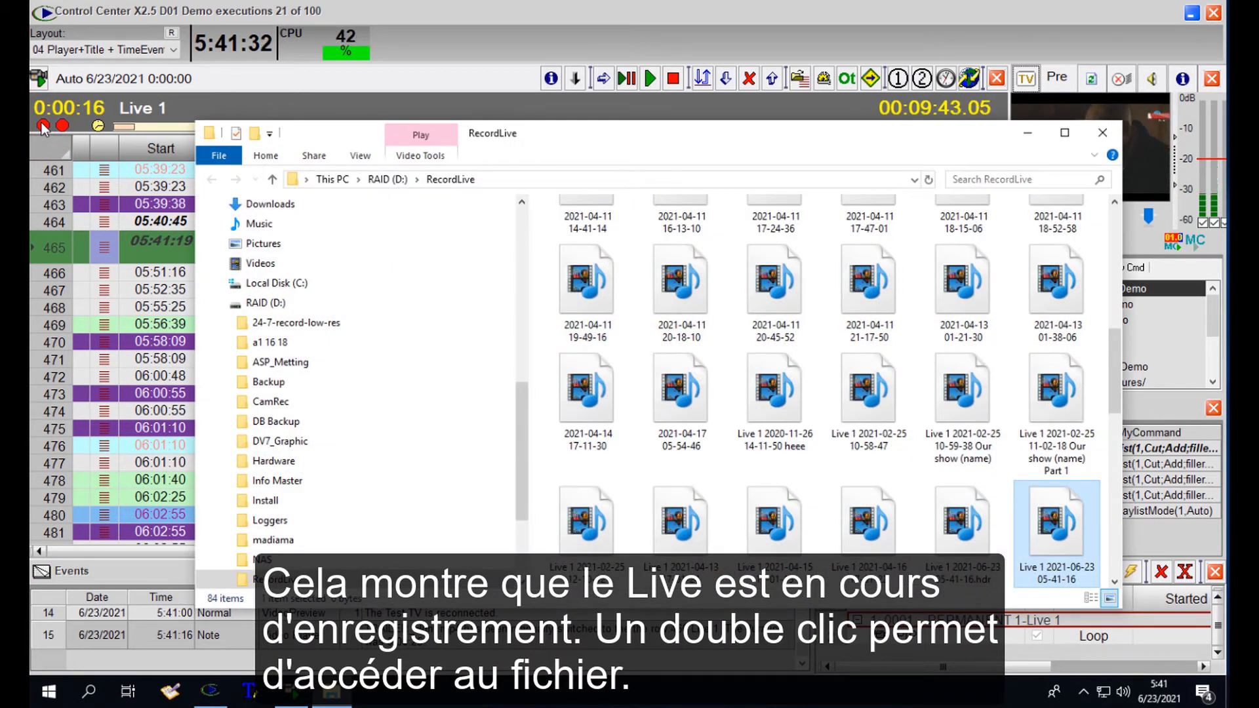
{"action": "left_click", "coordinate": [602, 79]}
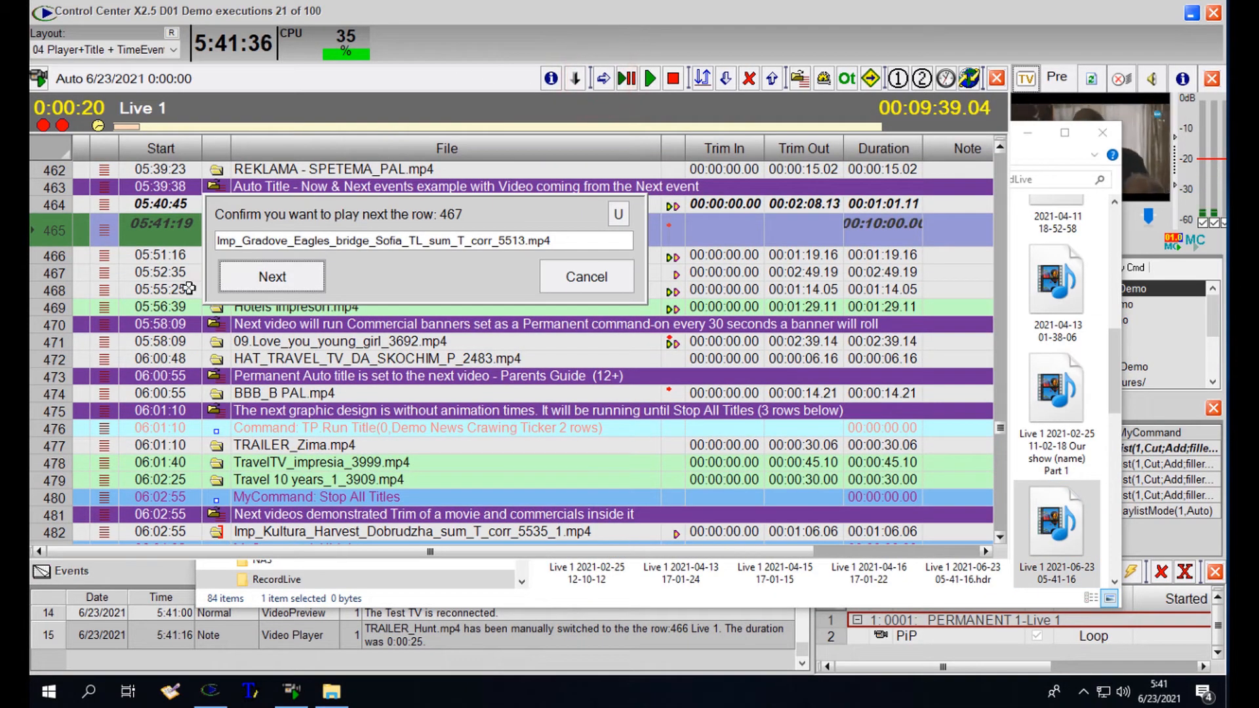
{"action": "left_click", "coordinate": [269, 276]}
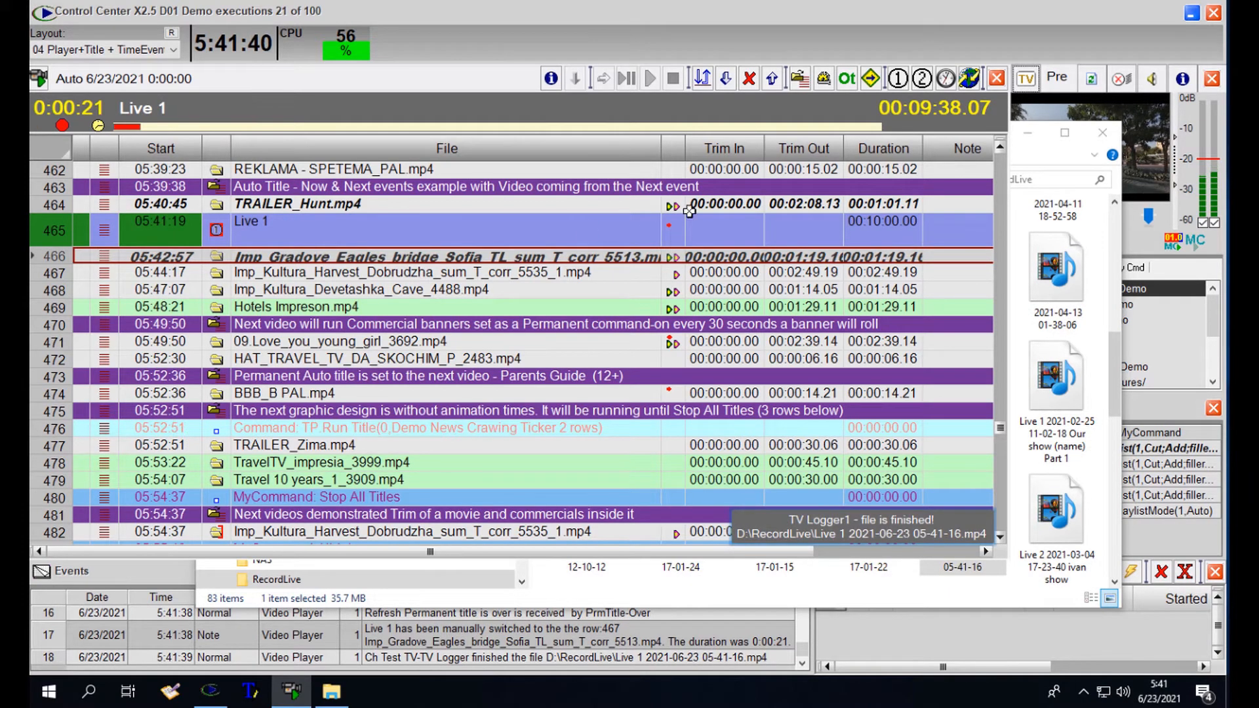
{"action": "left_click", "coordinate": [1121, 395]}
{"action": "left_click_drag", "start_coordinate": [952, 515], "coordinate": [183, 286]}
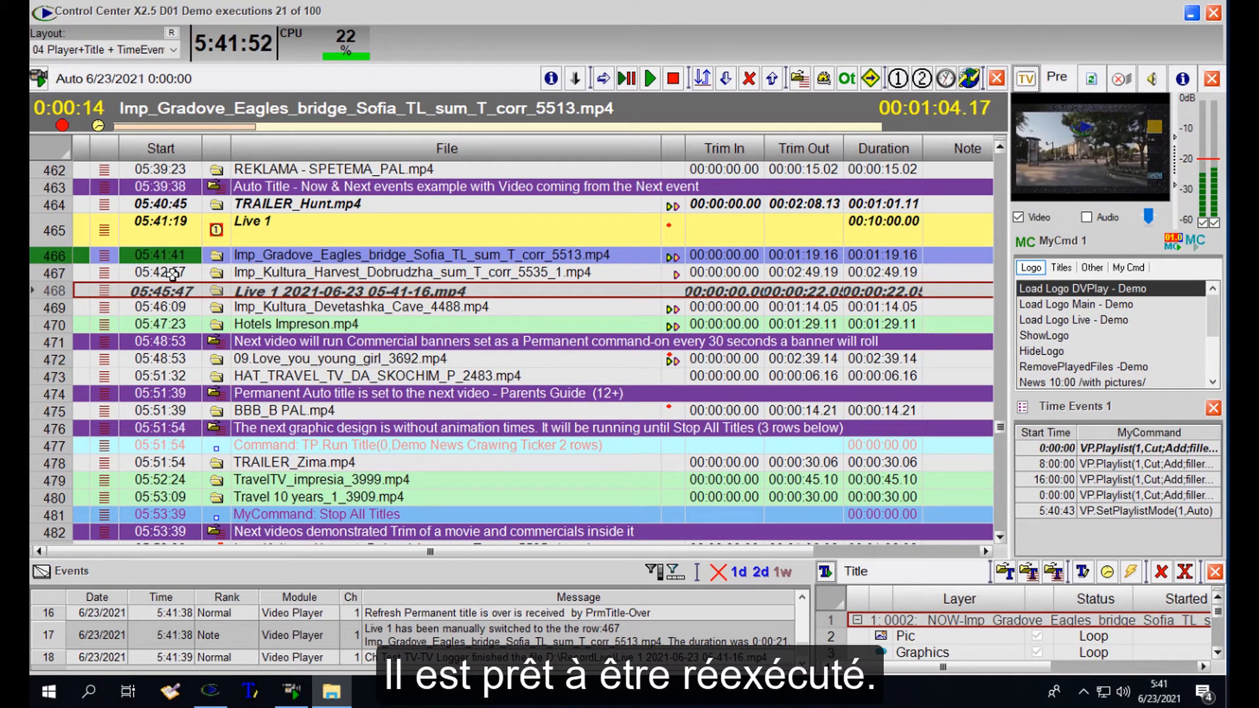
{"action": "mouse_move", "coordinate": [362, 294]}
{"action": "left_mouse_down"}
{"action": "mouse_move", "coordinate": [363, 279]}
{"action": "mouse_move", "coordinate": [363, 293]}
{"action": "left_mouse_up"}
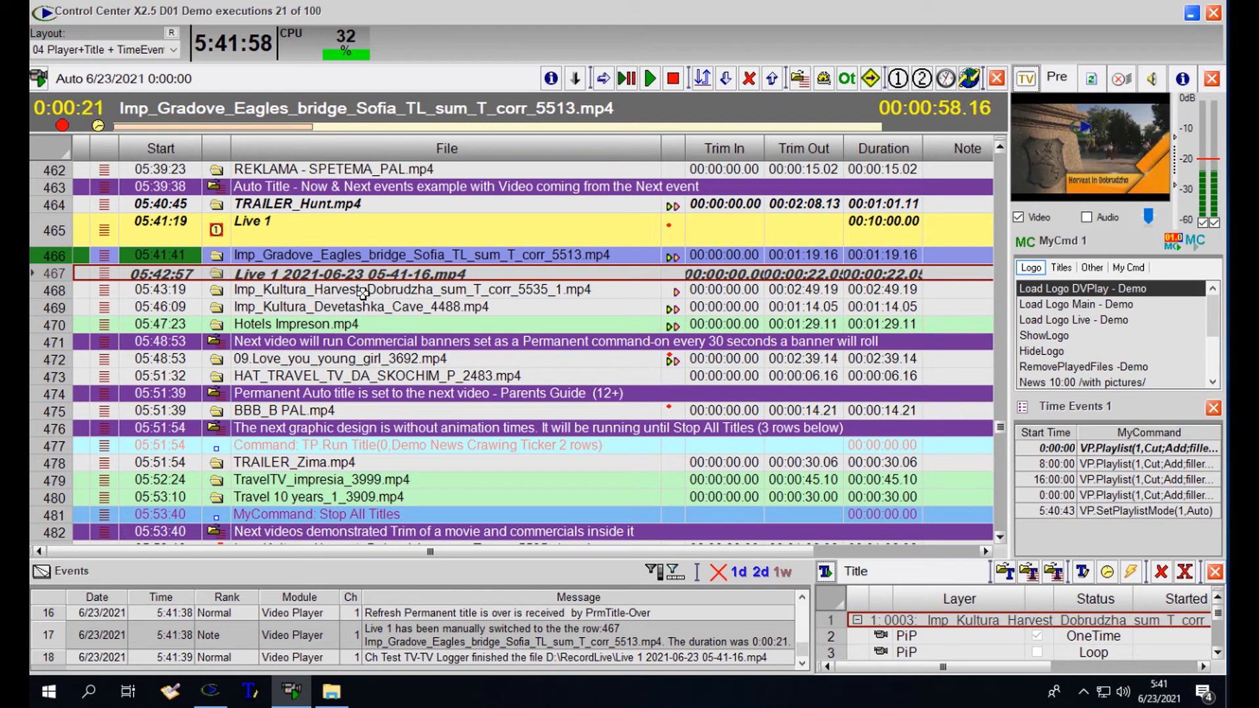
{"action": "left_click", "coordinate": [604, 80]}
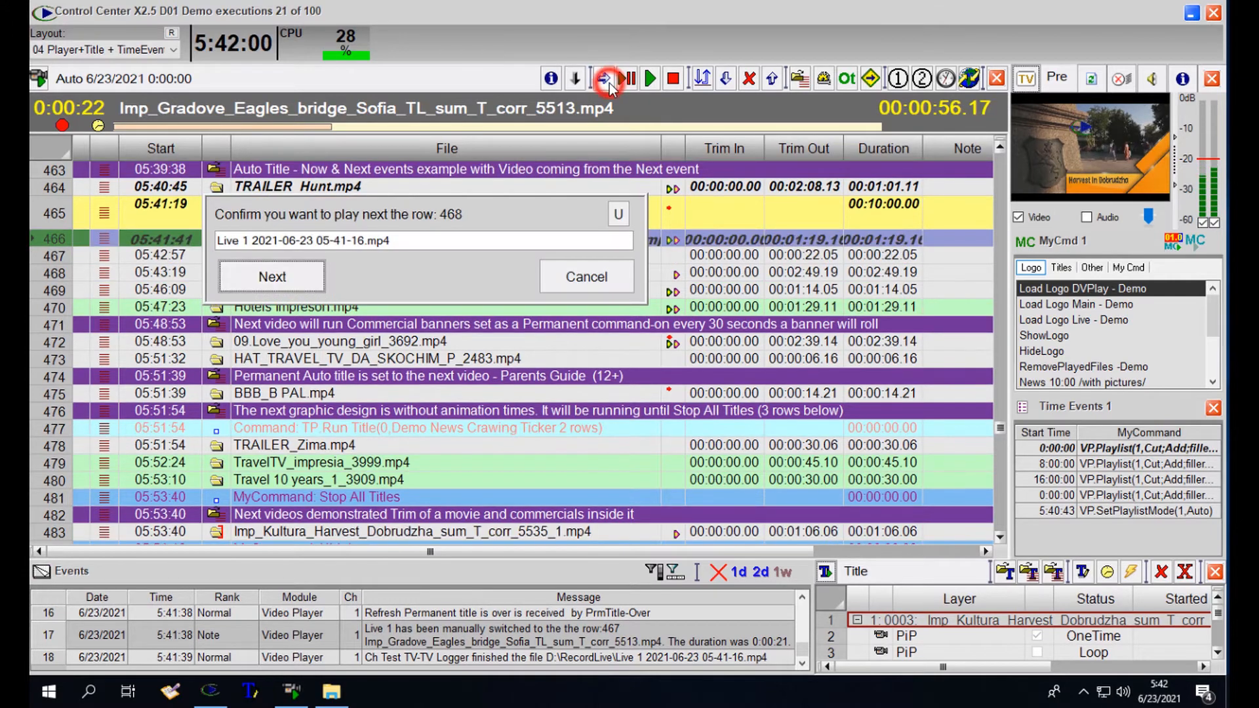
{"action": "left_click", "coordinate": [273, 282]}
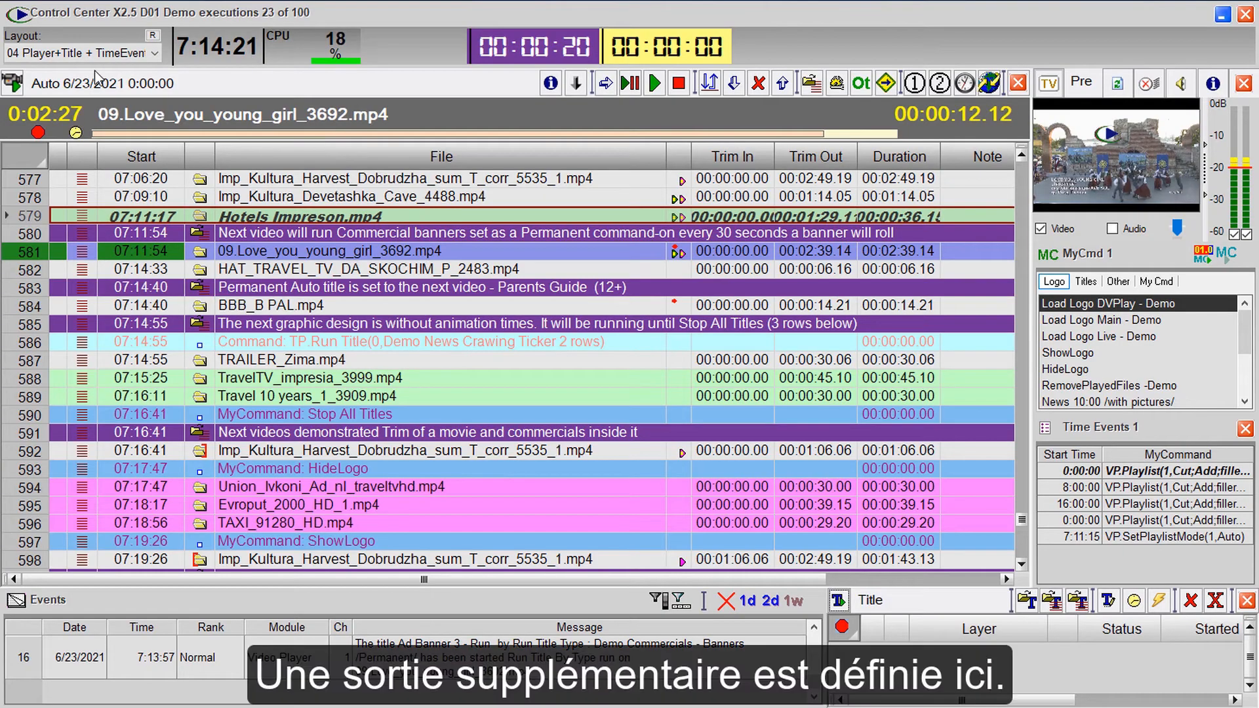
- Add an additional output of Test TV using the HD 1080i50 RTMP 4 MB H264 /NVidia GTX Card/ preset
{"action": "left_click", "coordinate": [10, 80]}
{"action": "left_click", "coordinate": [50, 87]}
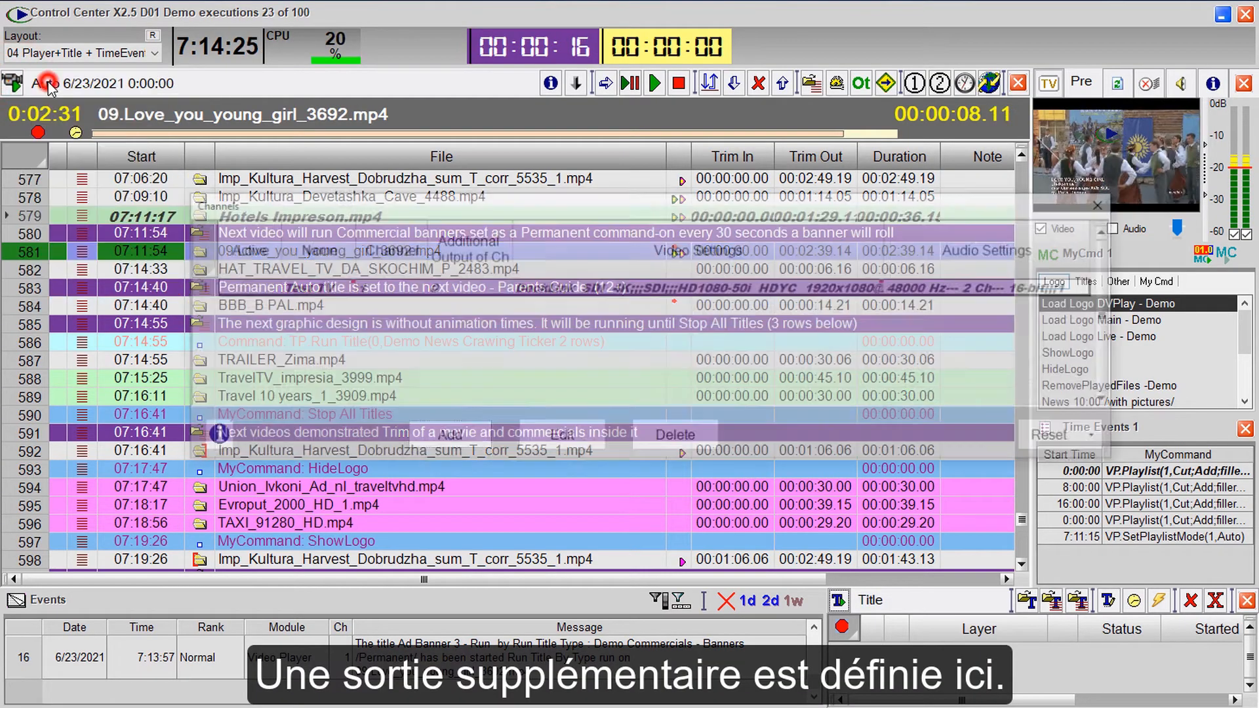
{"action": "left_click", "coordinate": [460, 438]}
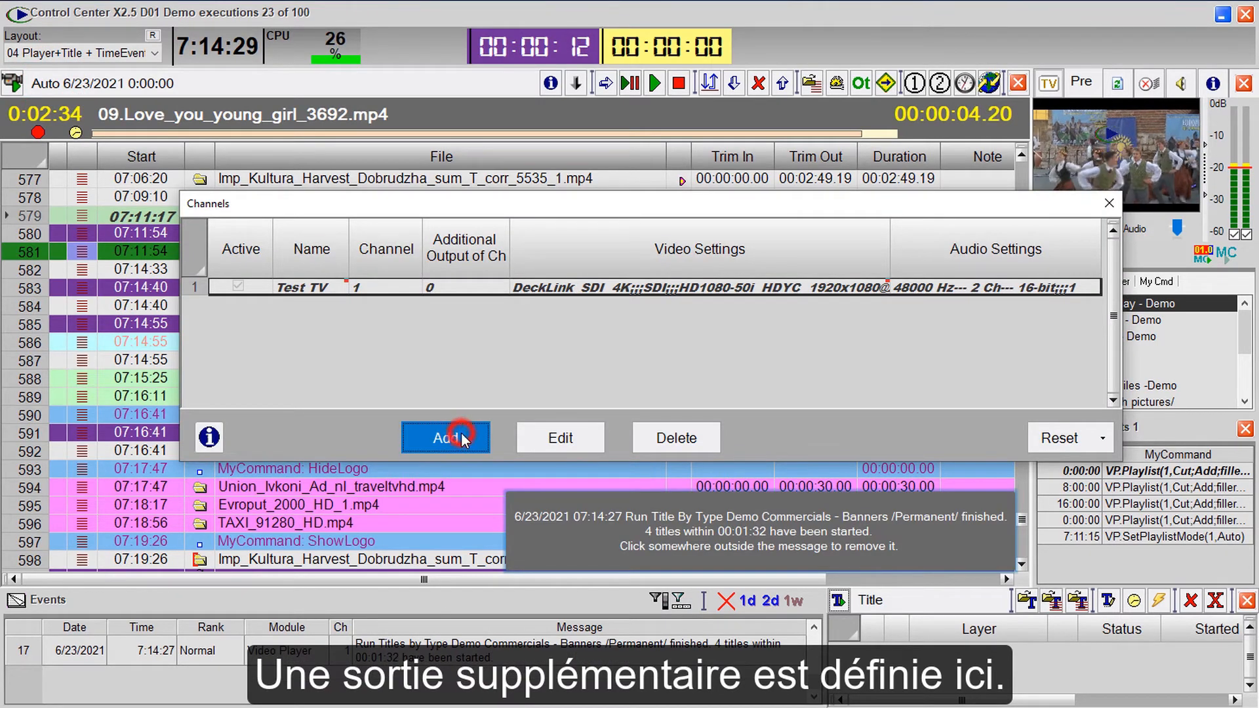
{"action": "left_click", "coordinate": [616, 347]}
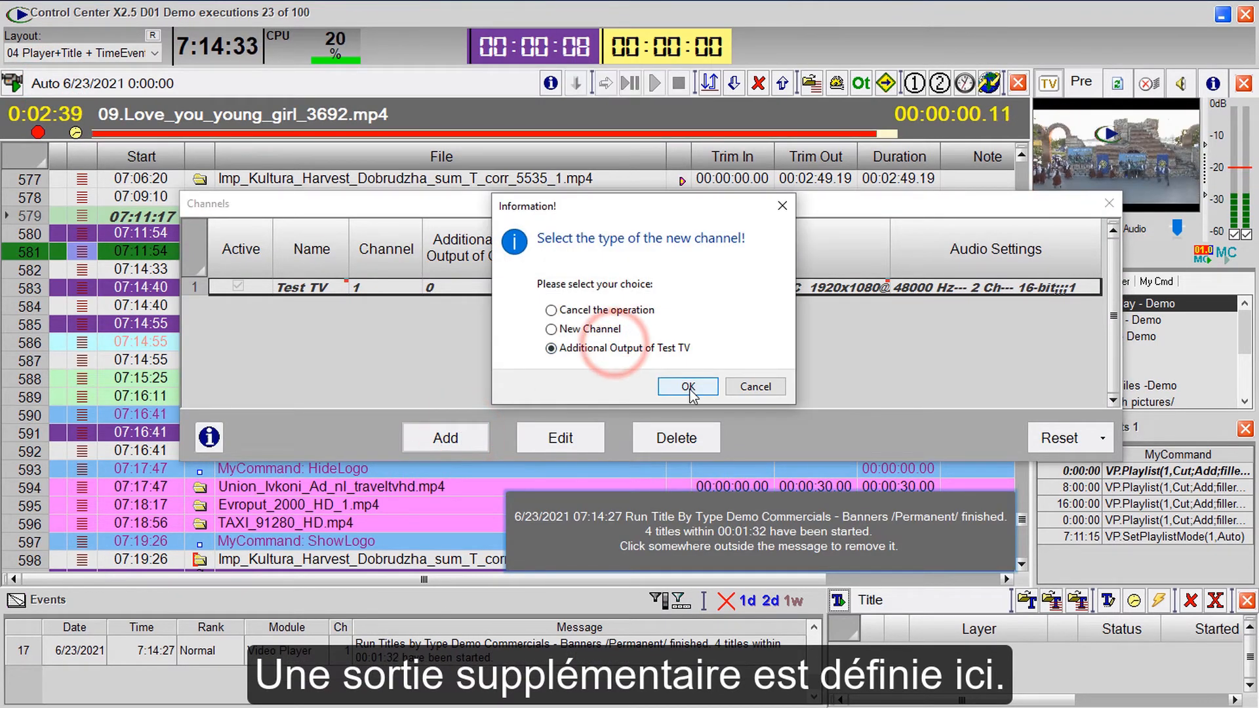
{"action": "left_click", "coordinate": [682, 387]}
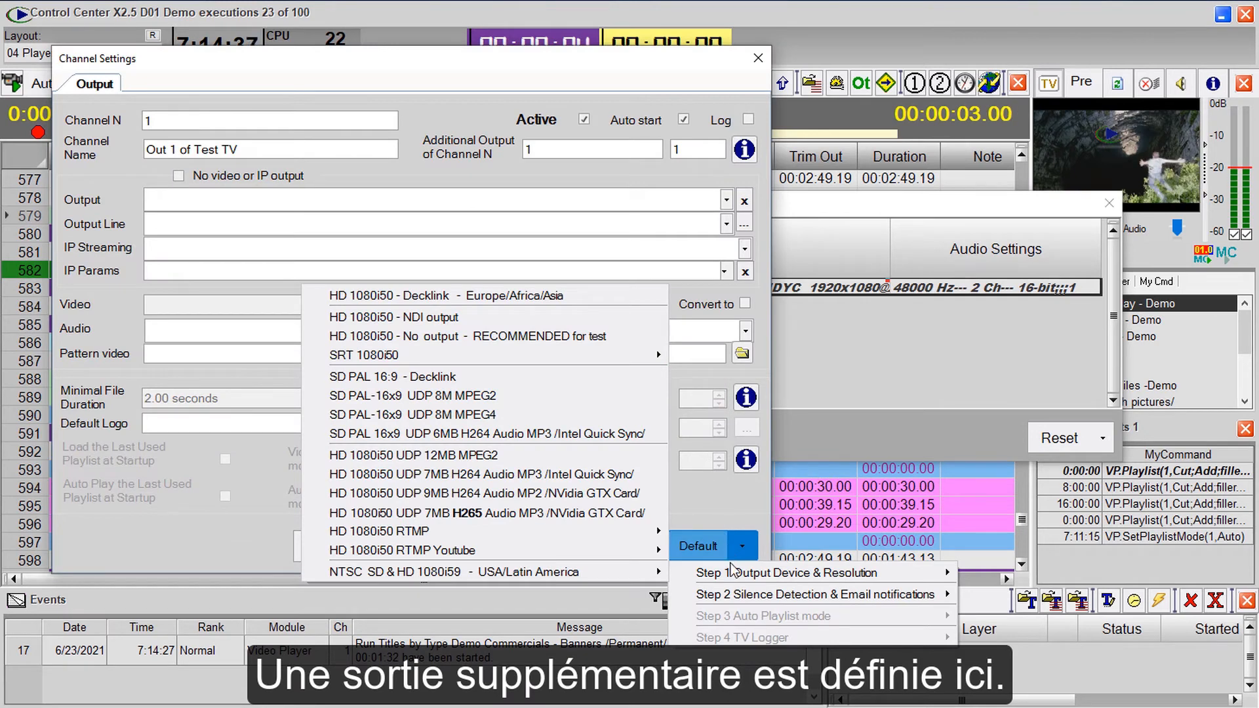
{"action": "mouse_move", "coordinate": [600, 537]}
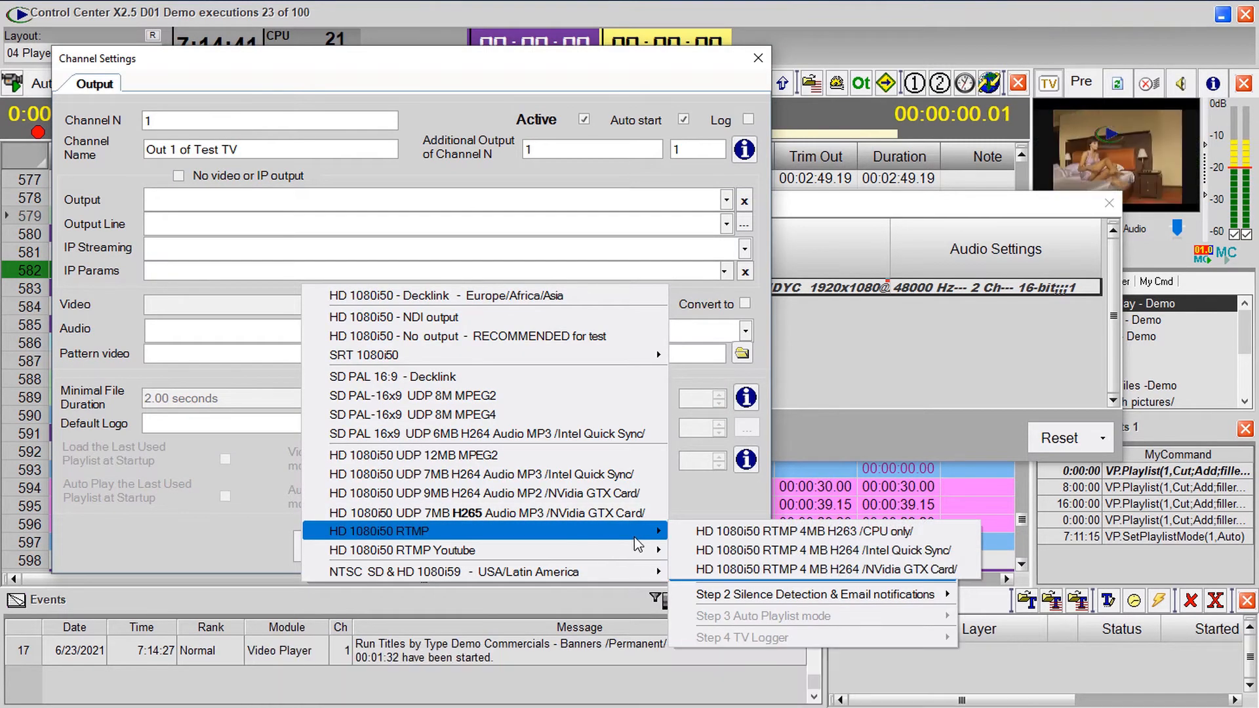
{"action": "left_click", "coordinate": [800, 568]}
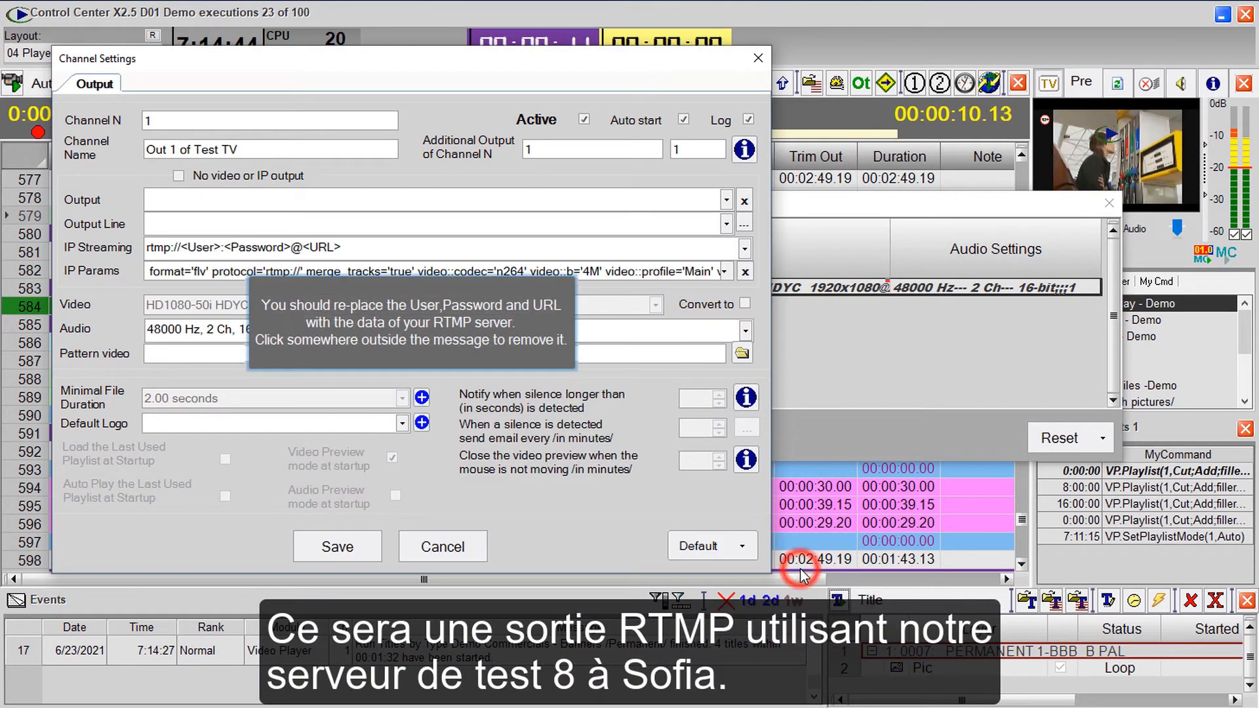
- Set the new output's IP streaming address to rtmp://83.222.173.39:62222/live/test8, name it RTMP 8 and save it
{"action": "triple_click", "coordinate": [372, 251]}
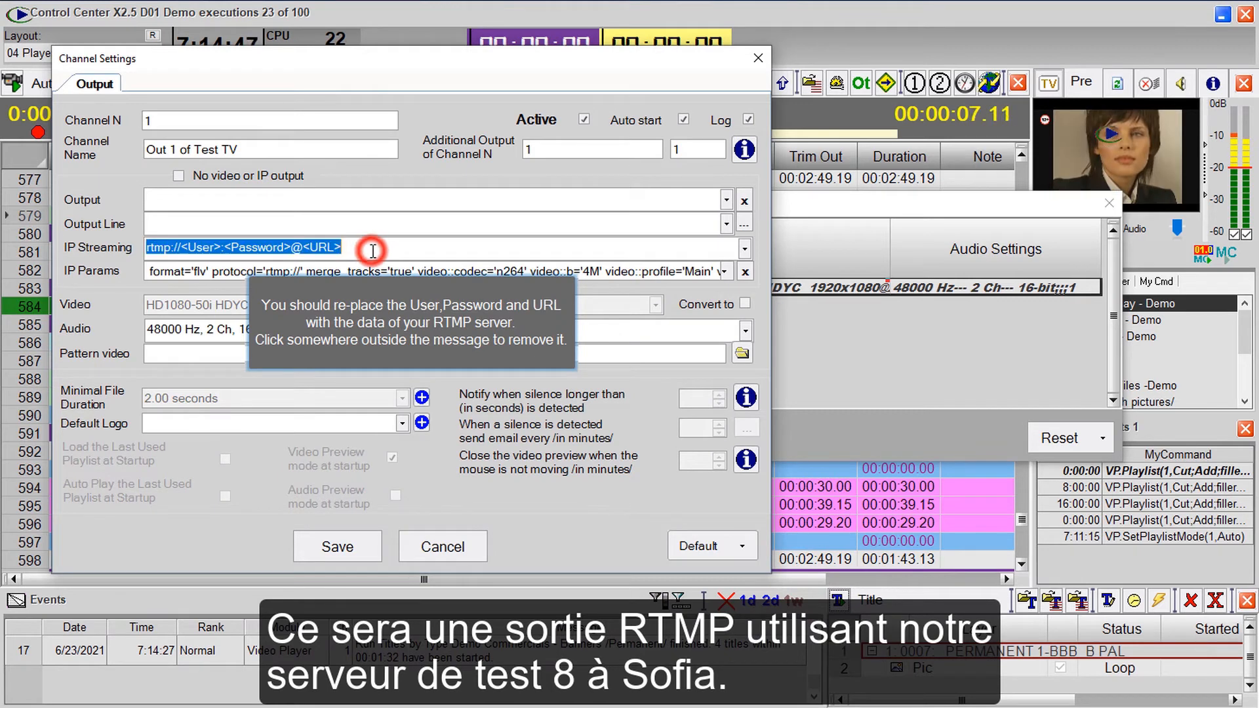
{"action": "key", "text": "Delete"}
{"action": "left_click", "coordinate": [197, 250]}
{"action": "type", "text": "rtmp://83.222.173.39:62222/live/test8"}
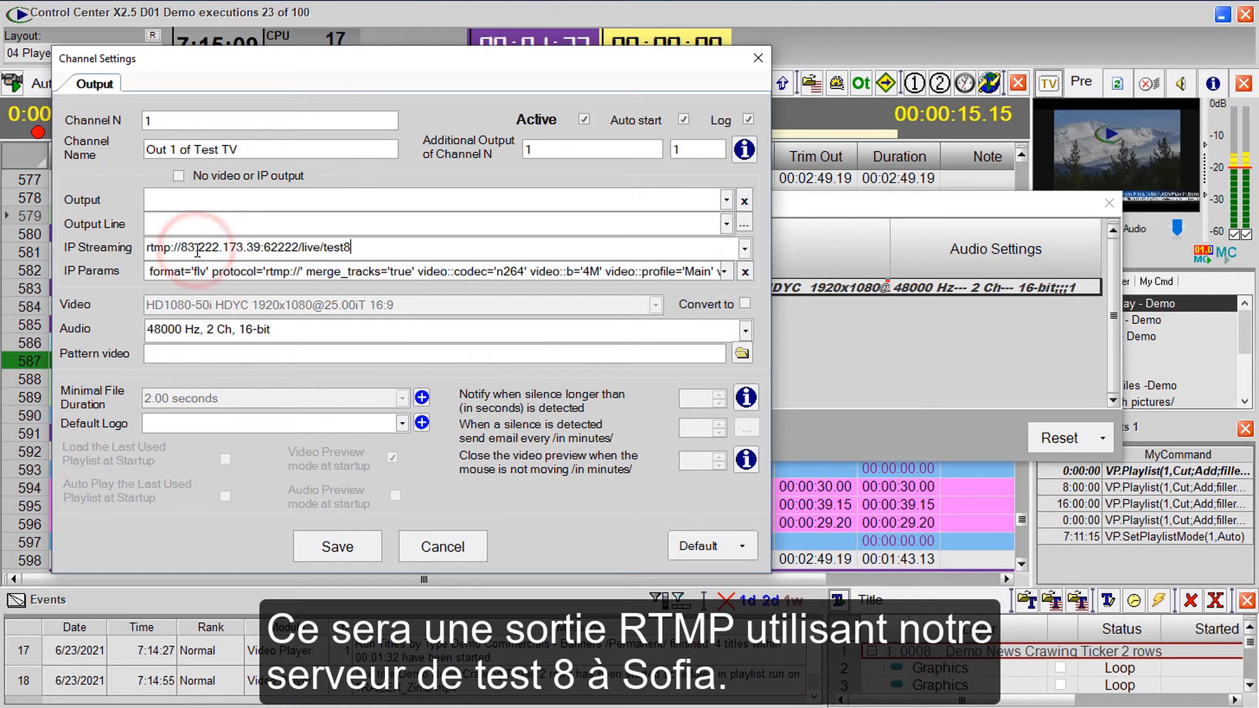
{"action": "triple_click", "coordinate": [244, 149]}
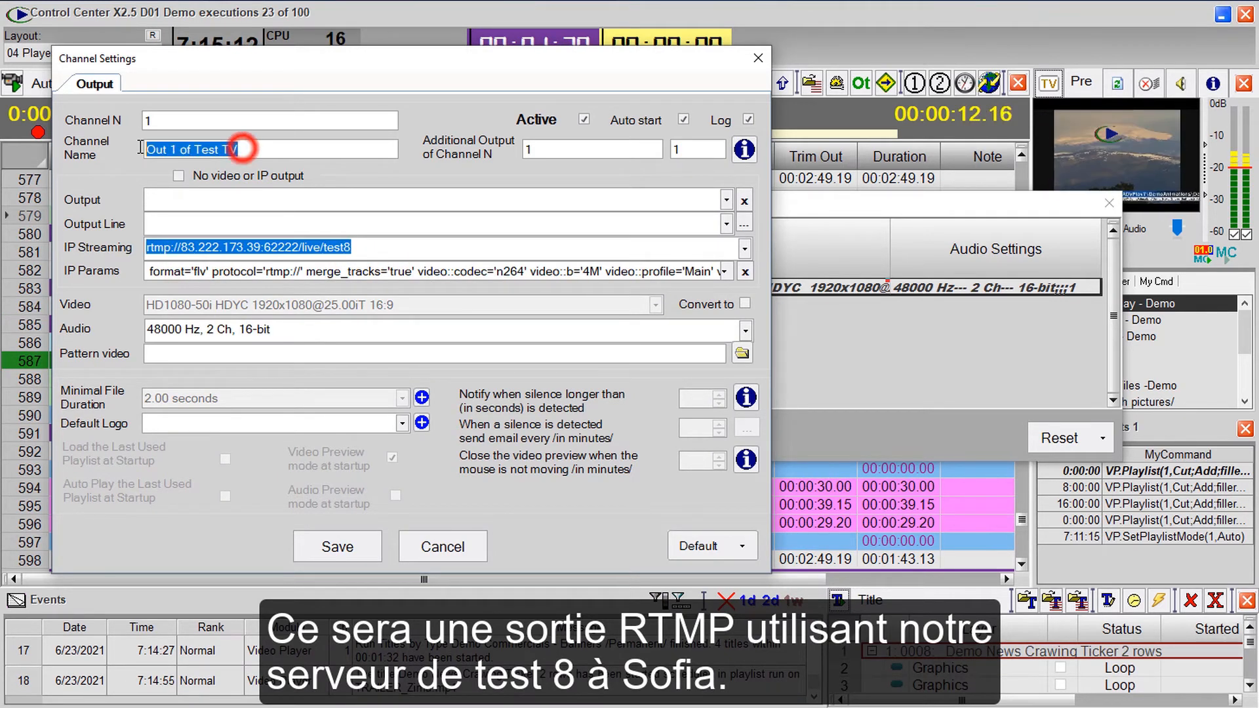
{"action": "type", "text": "RTMP 8"}
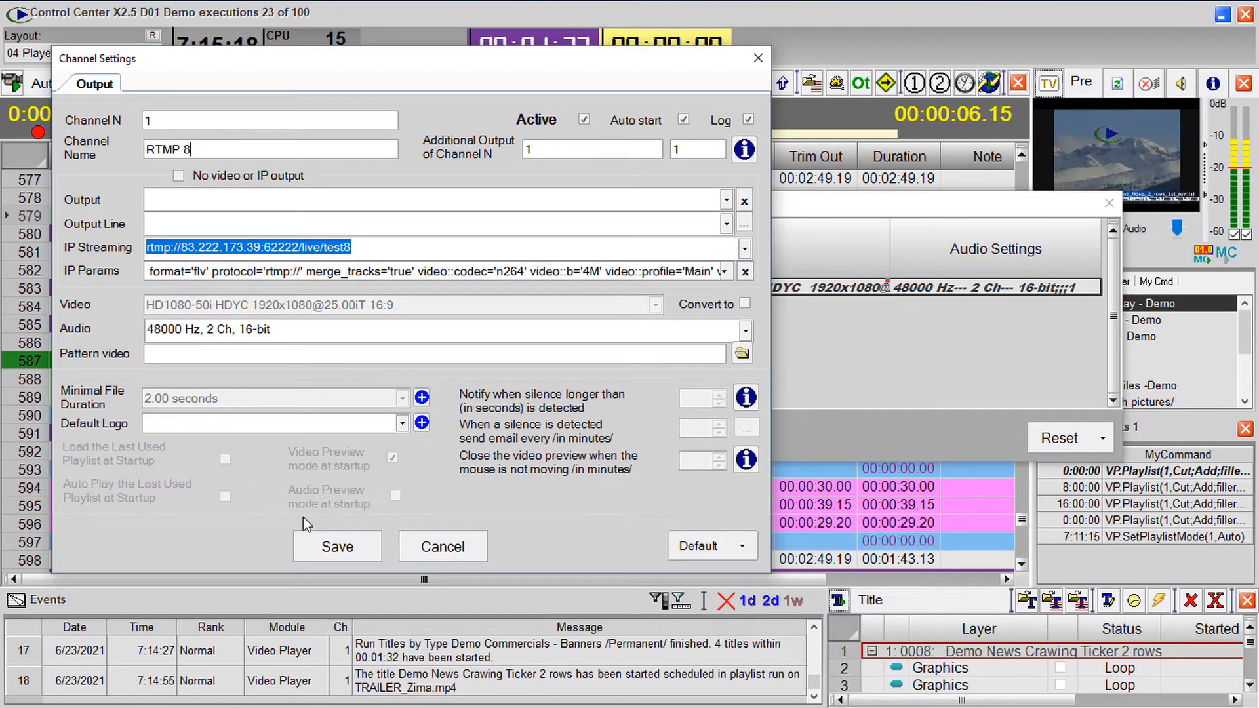
{"action": "left_click", "coordinate": [332, 548]}
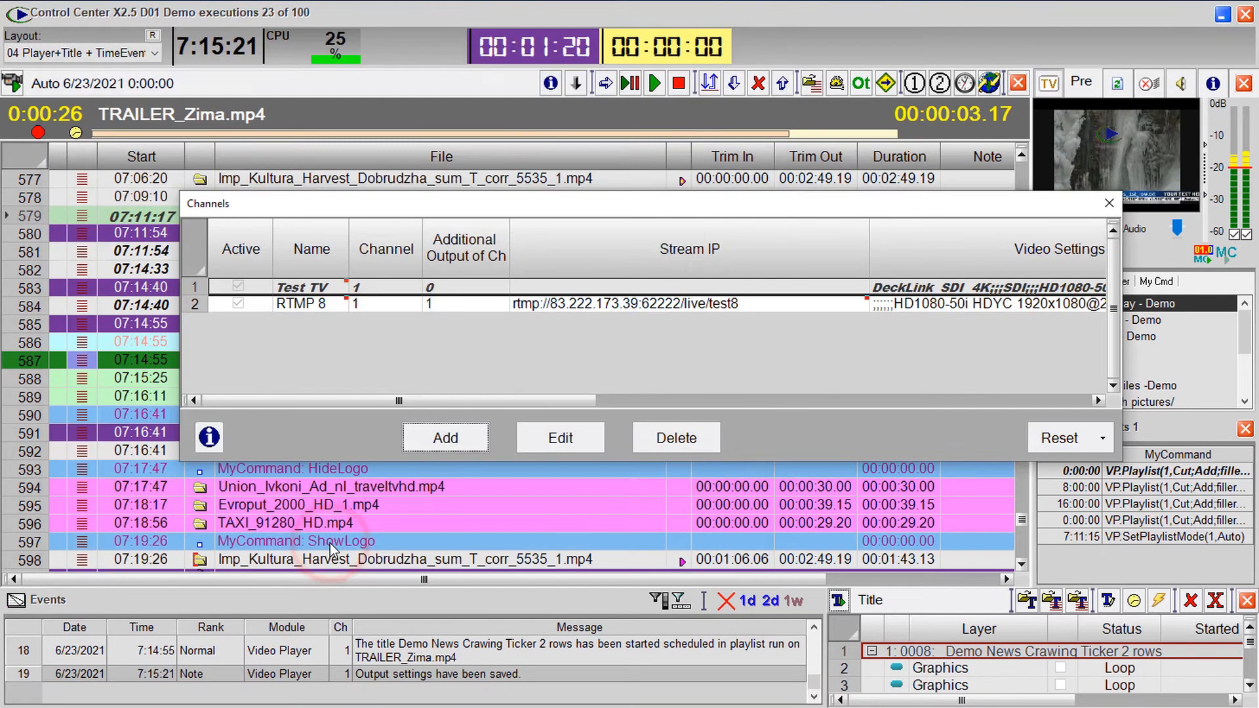
- Perform a Hard Reset of the video player to apply the new output, and dismiss the resulting message
{"action": "left_click", "coordinate": [1104, 439]}
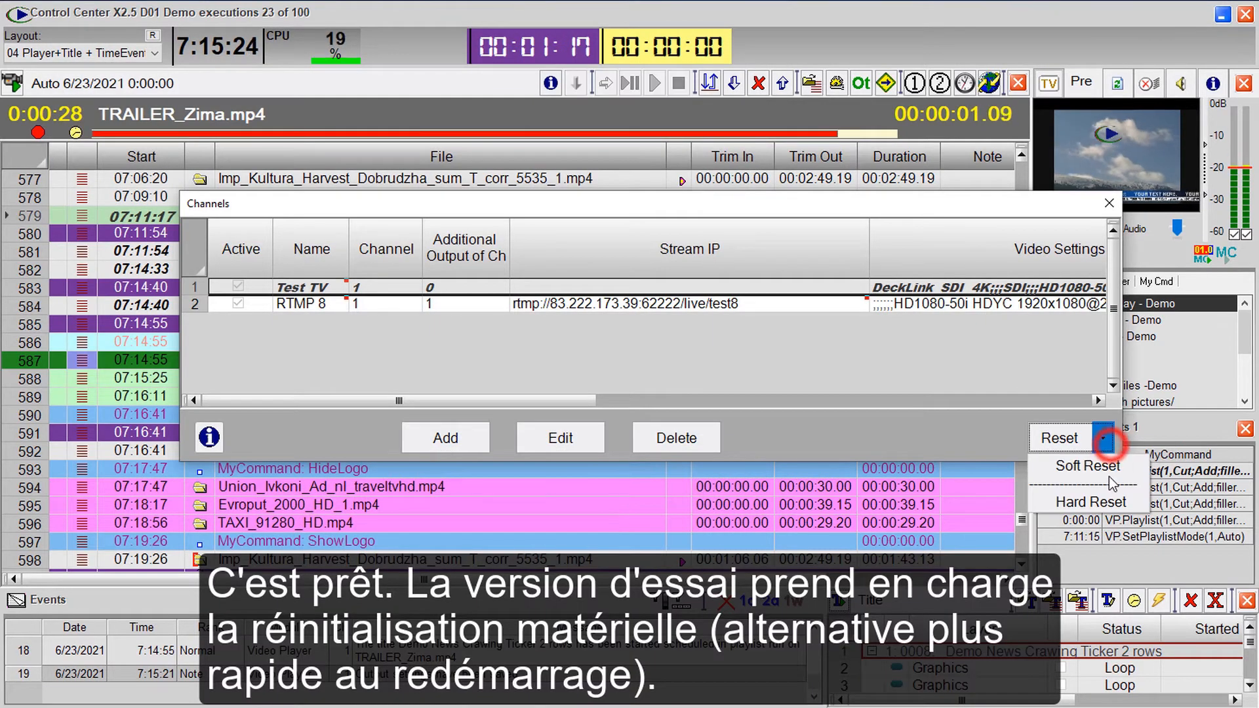
{"action": "left_click", "coordinate": [1109, 514]}
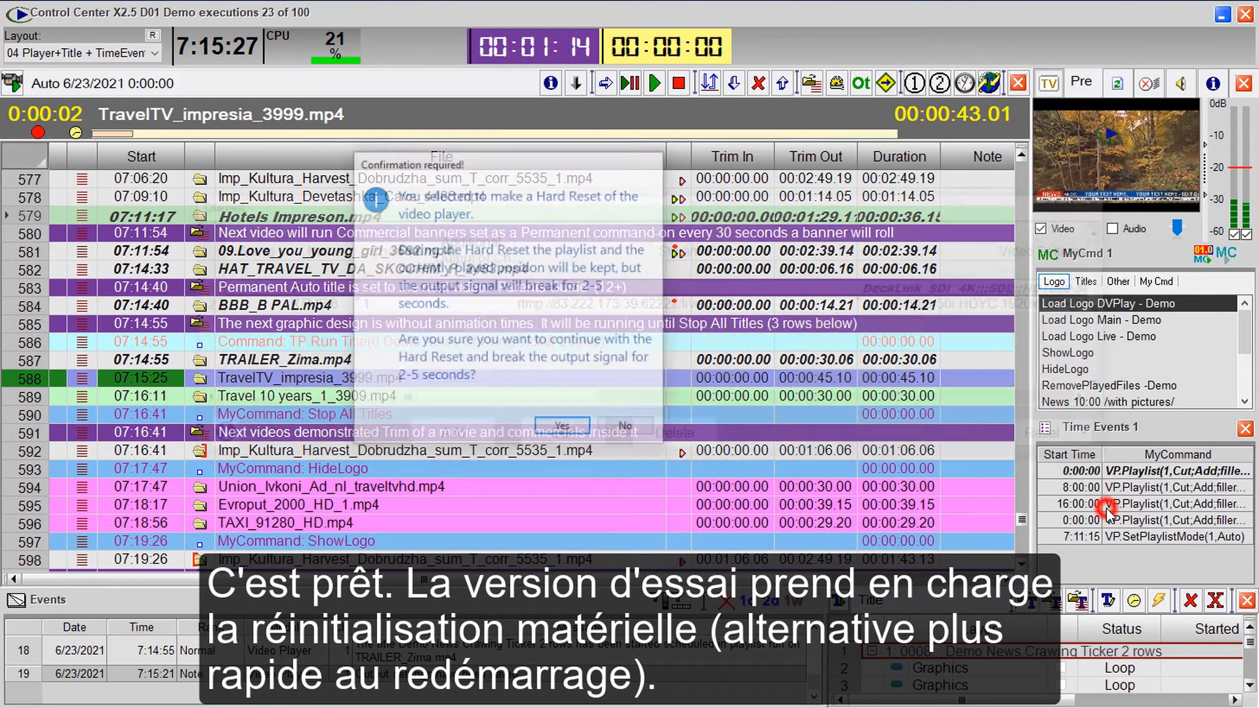
{"action": "left_click", "coordinate": [568, 430]}
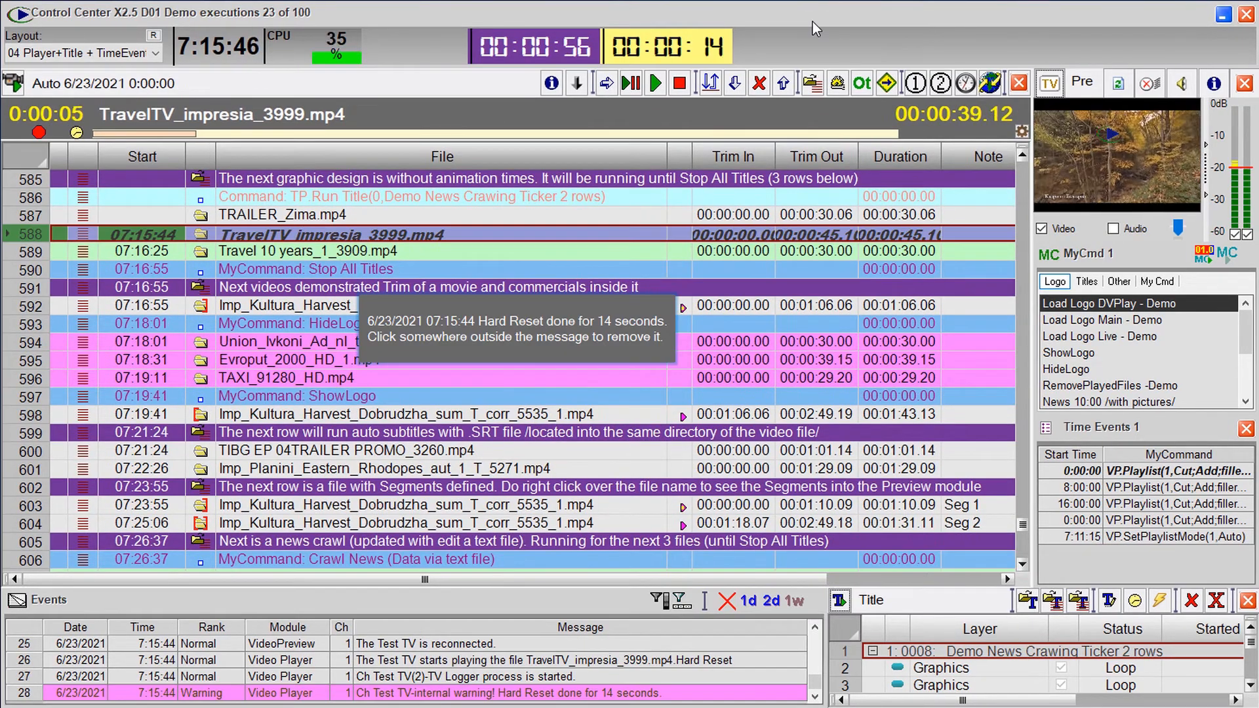
{"action": "left_click", "coordinate": [600, 247]}
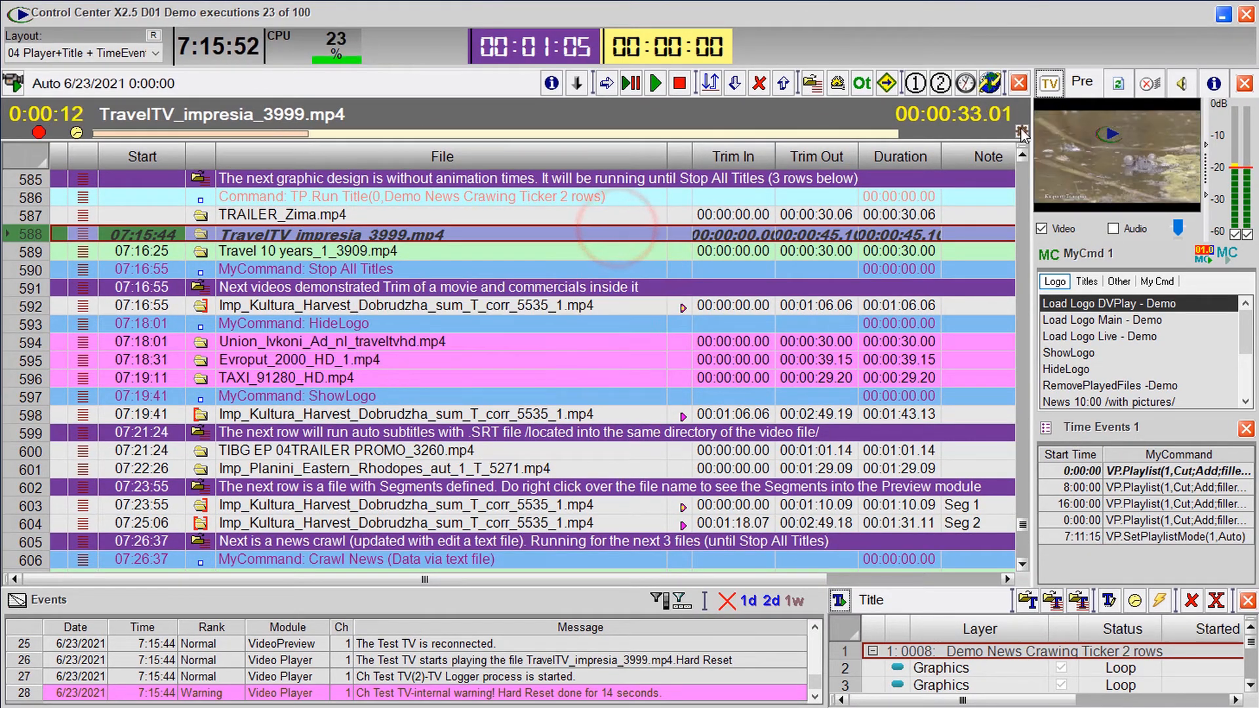
- Preview the RTMP 8 output's stream in VLC media player and close the player after checking it
{"action": "left_click", "coordinate": [1022, 131]}
{"action": "mouse_move", "coordinate": [1101, 140]}
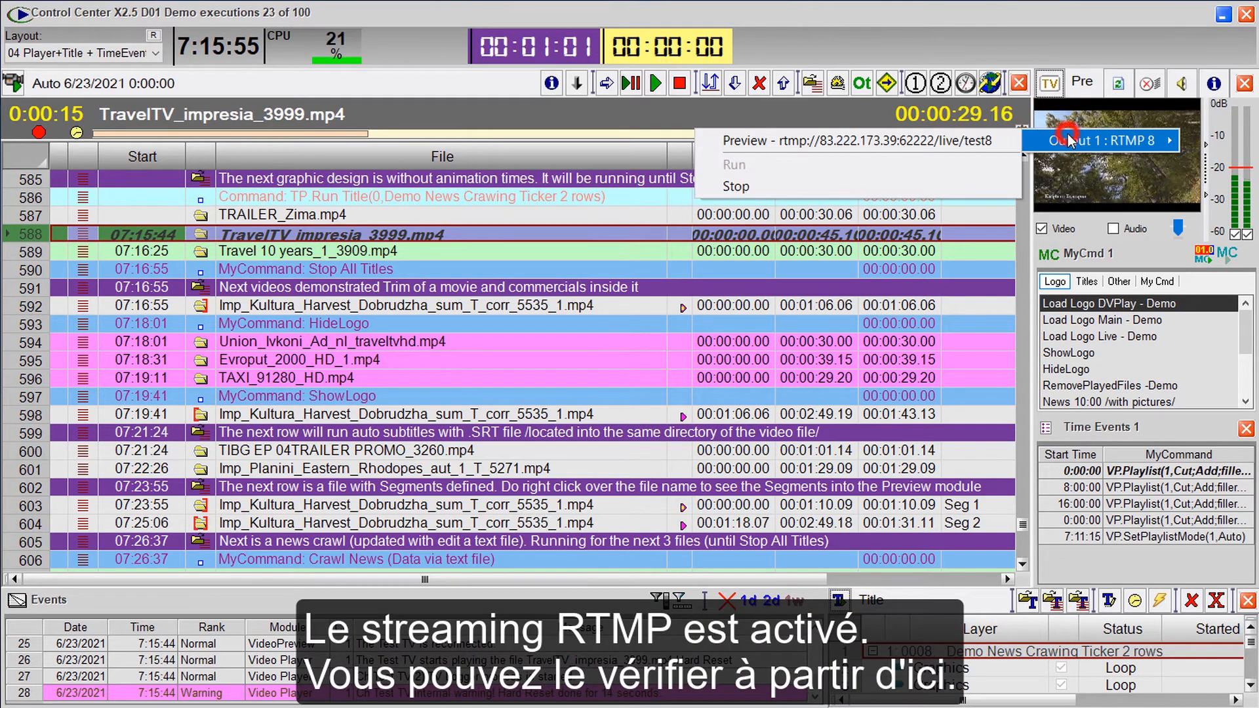
{"action": "left_click", "coordinate": [840, 144]}
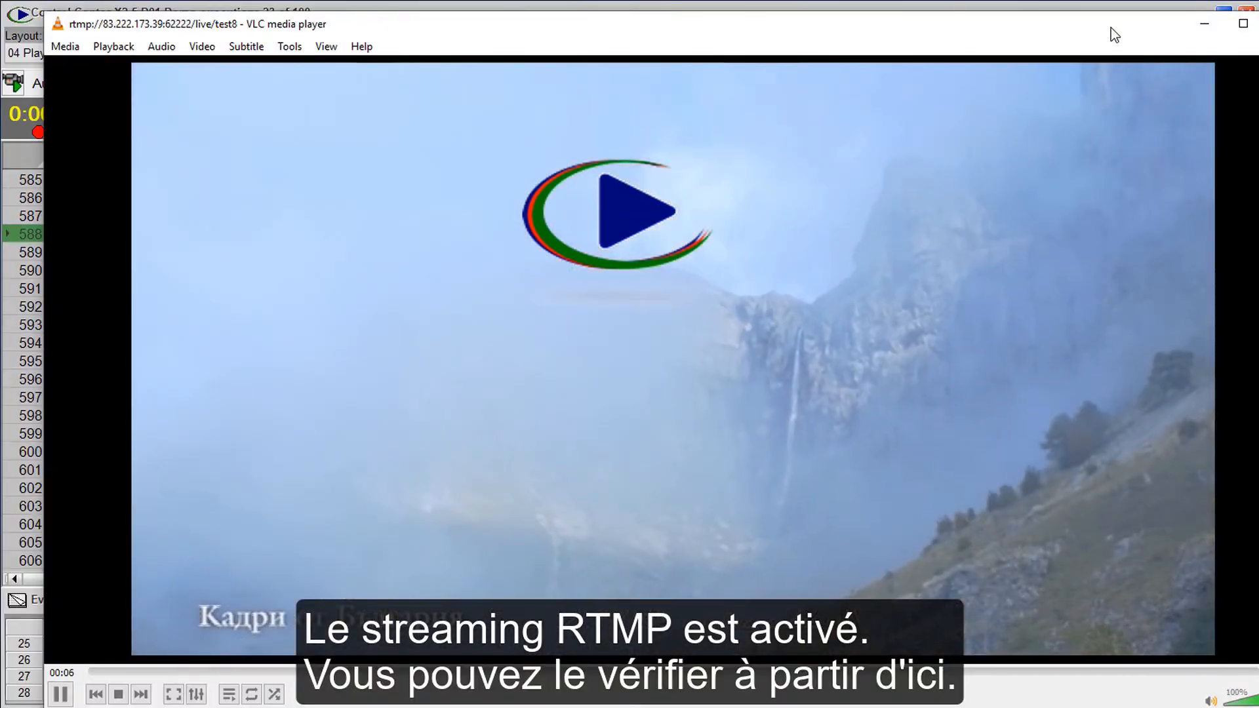
{"action": "left_click_drag", "start_coordinate": [1146, 26], "coordinate": [1109, 21]}
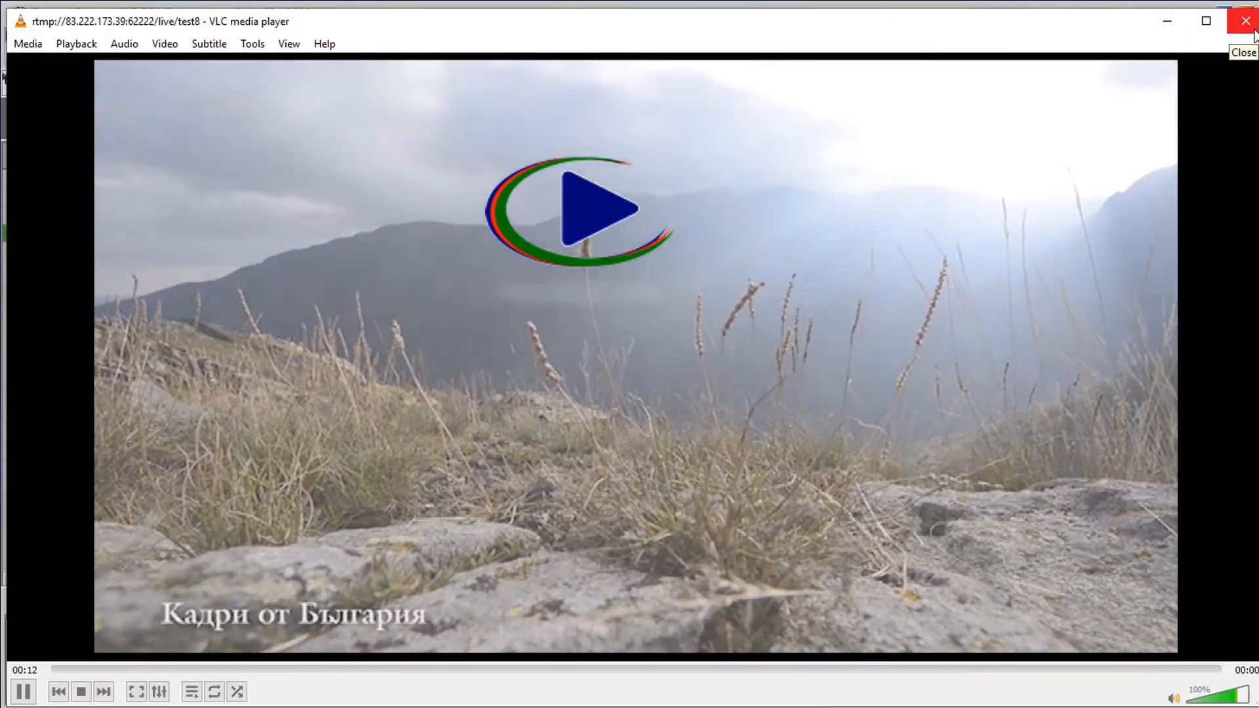
{"action": "left_click", "coordinate": [1253, 29]}
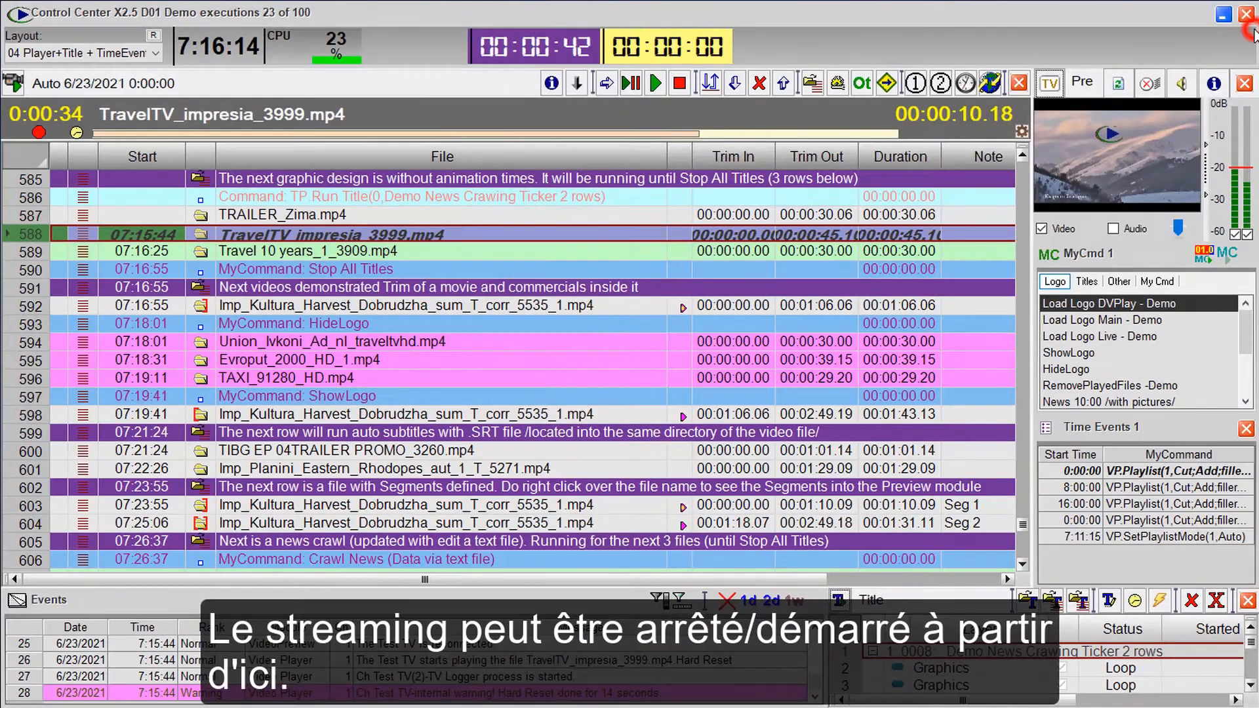
- Stop the RTMP 8 additional output and open its output options again
{"action": "left_click", "coordinate": [1021, 131]}
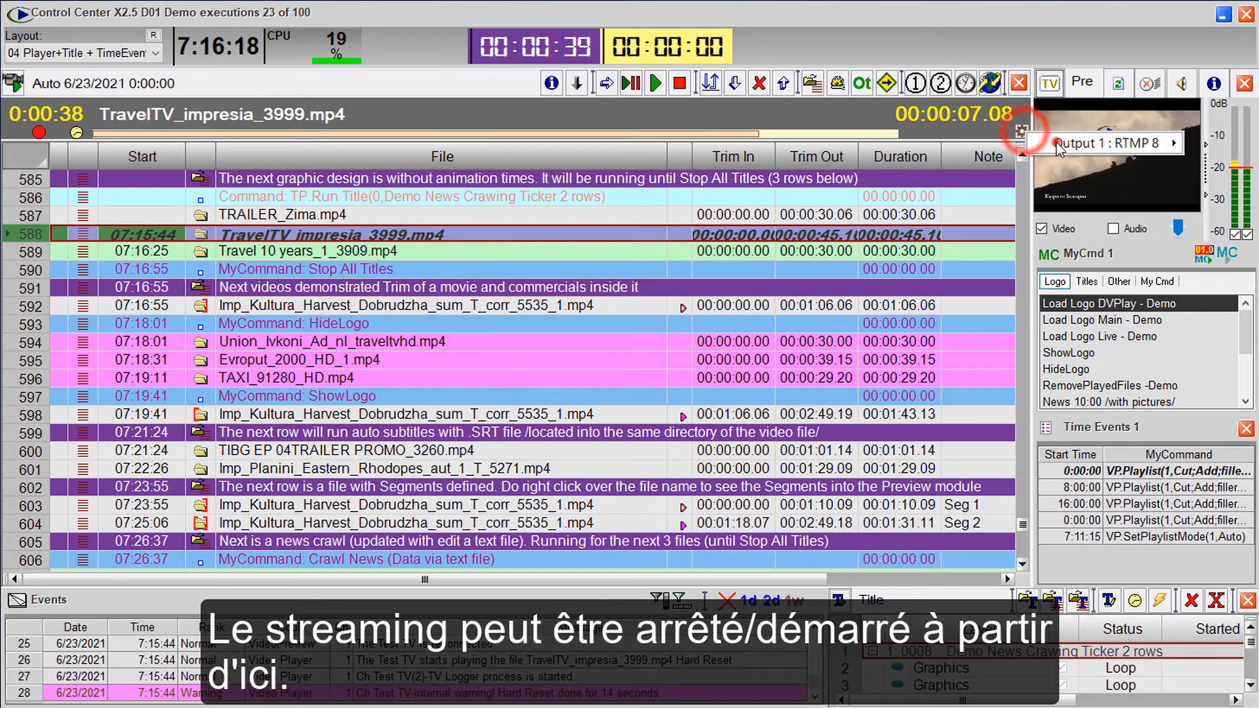
{"action": "left_click", "coordinate": [1062, 143]}
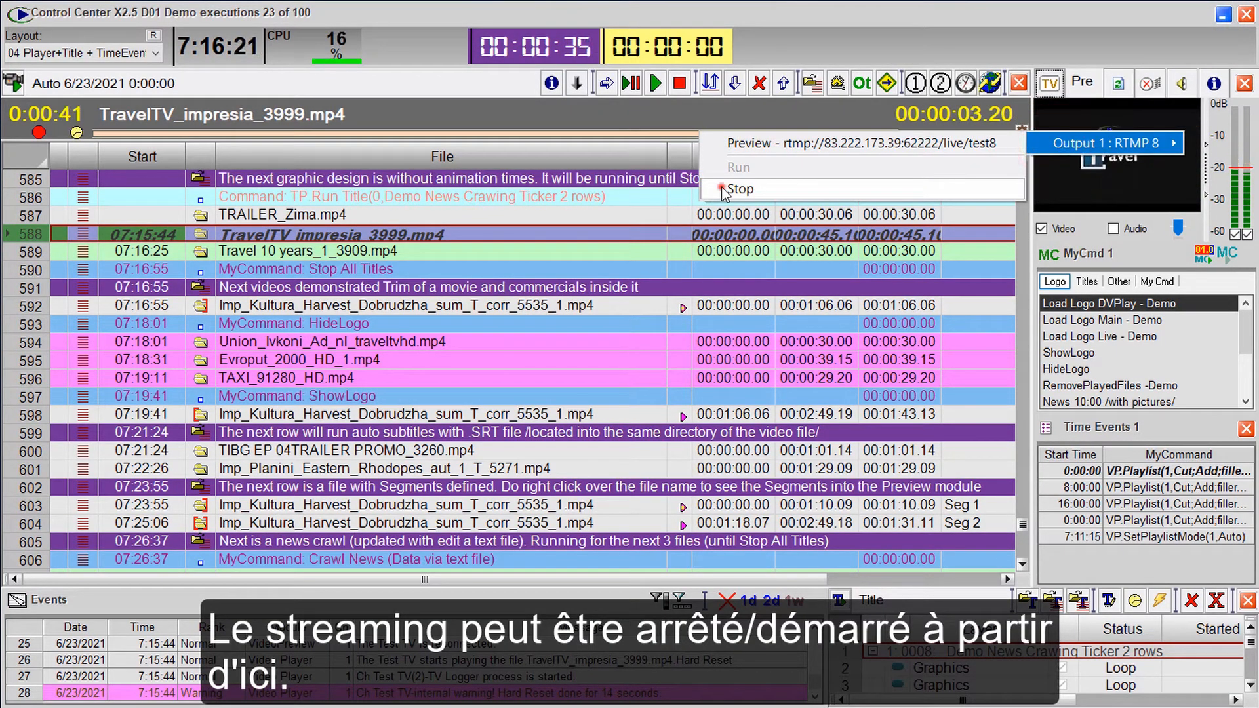
{"action": "left_click", "coordinate": [728, 189]}
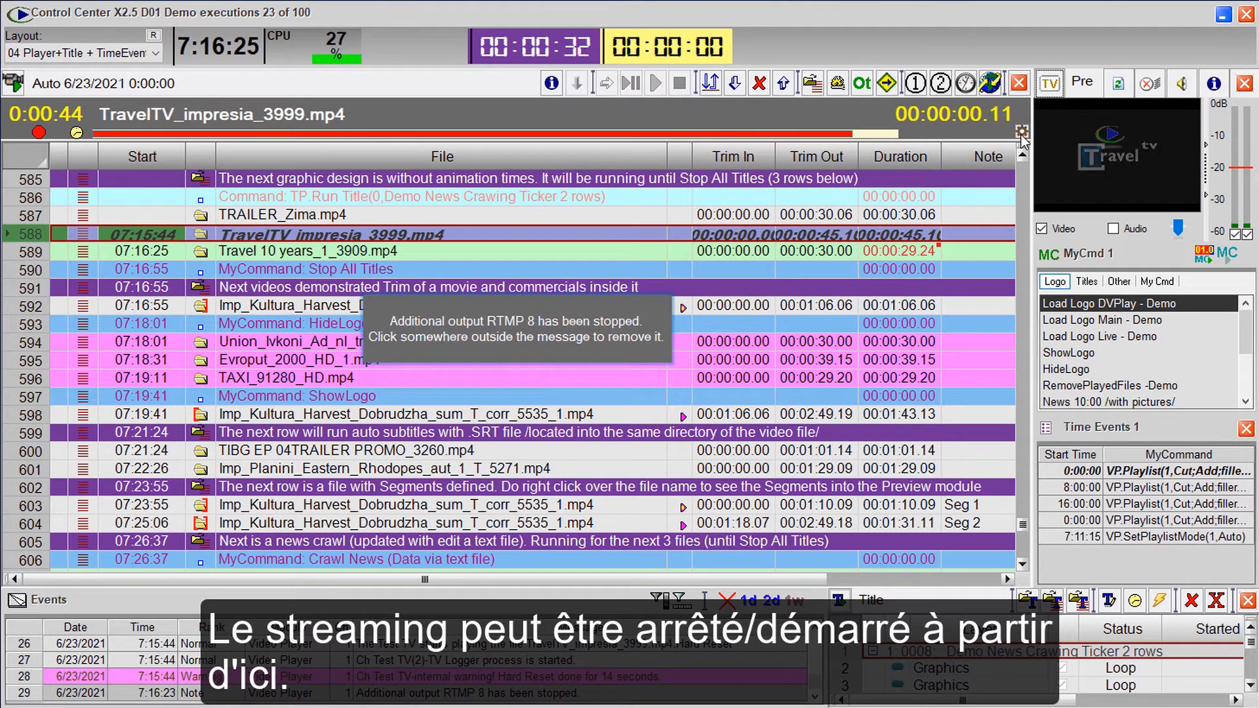
{"action": "left_click", "coordinate": [1021, 131]}
{"action": "mouse_move", "coordinate": [1075, 146]}
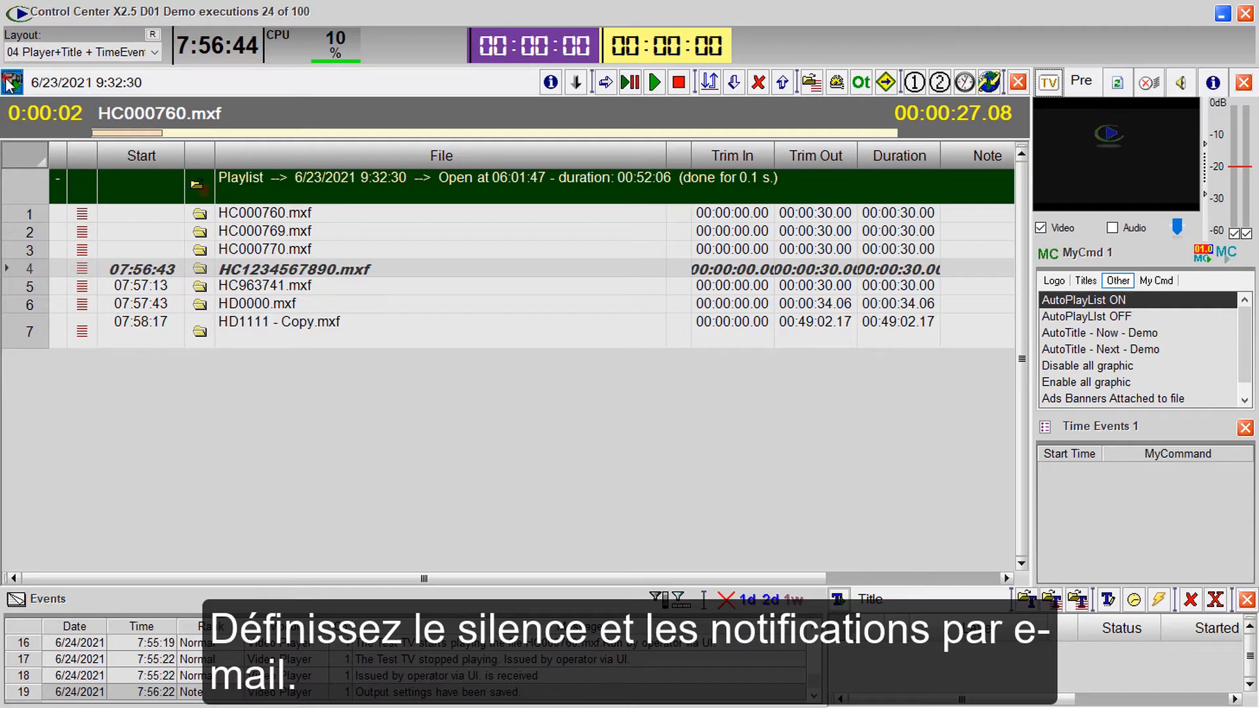
- Open the Test TV channel settings and set the silence detection threshold to 30 seconds
{"action": "left_click", "coordinate": [10, 82]}
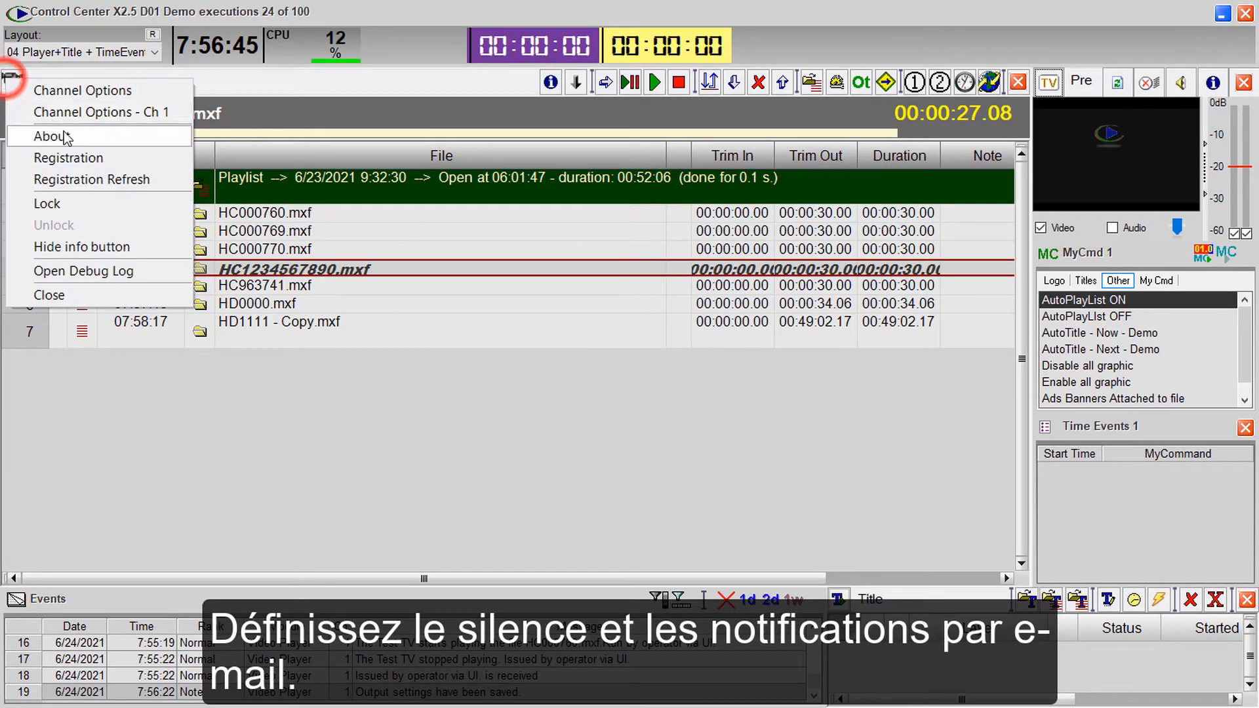
{"action": "left_click", "coordinate": [156, 113]}
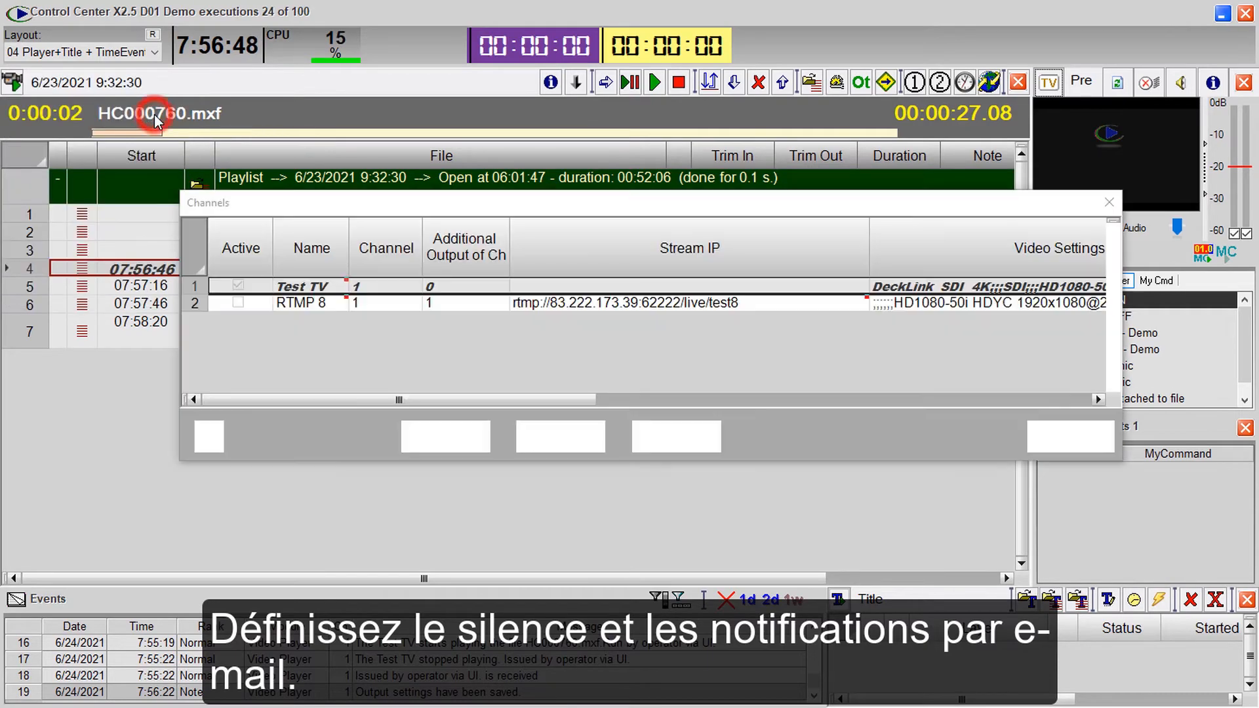
{"action": "left_click_drag", "start_coordinate": [539, 80], "coordinate": [706, 70]}
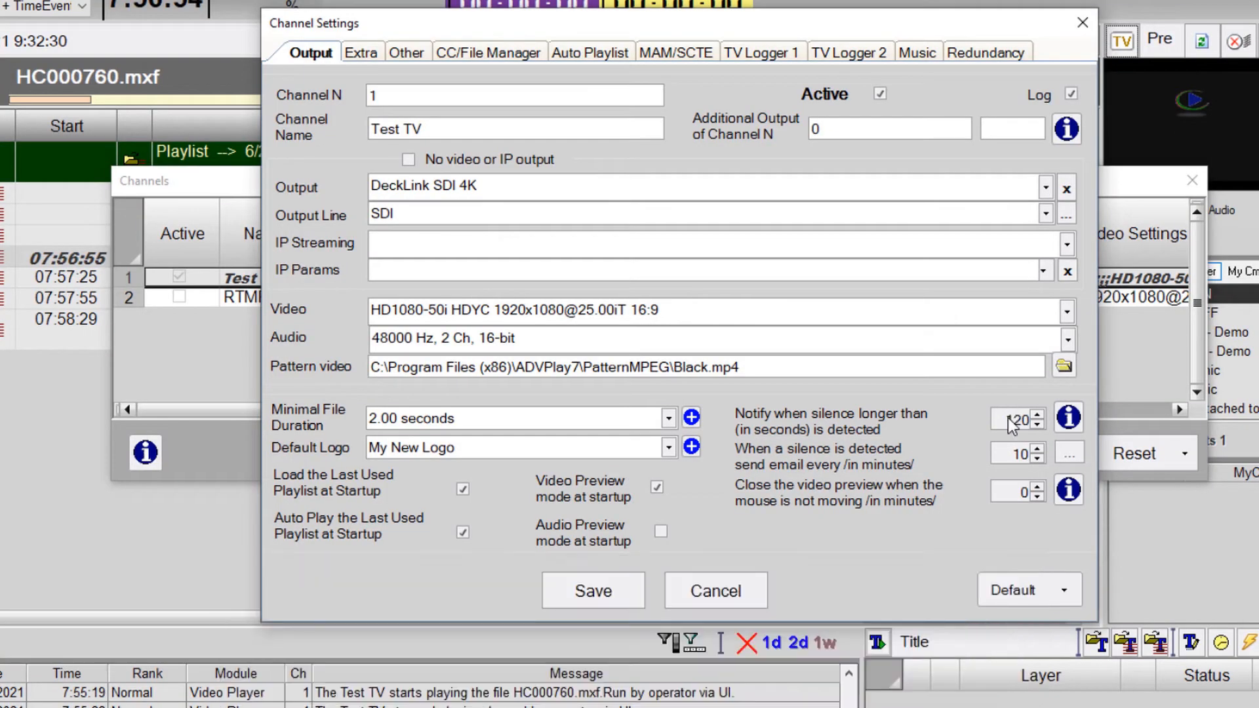
{"action": "double_click", "coordinate": [1008, 419]}
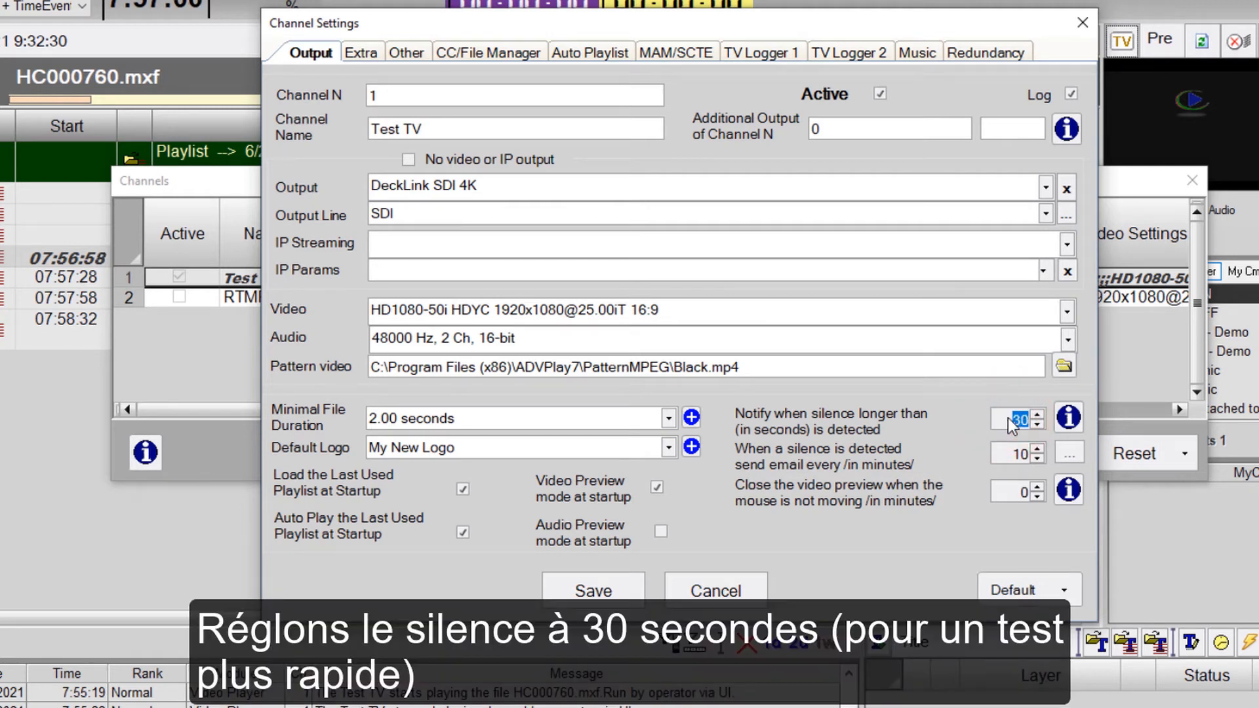
- Configure silence notifications by accepting 30 seconds of silence and the email interval, and enter the notification email address
{"action": "left_click", "coordinate": [1072, 451]}
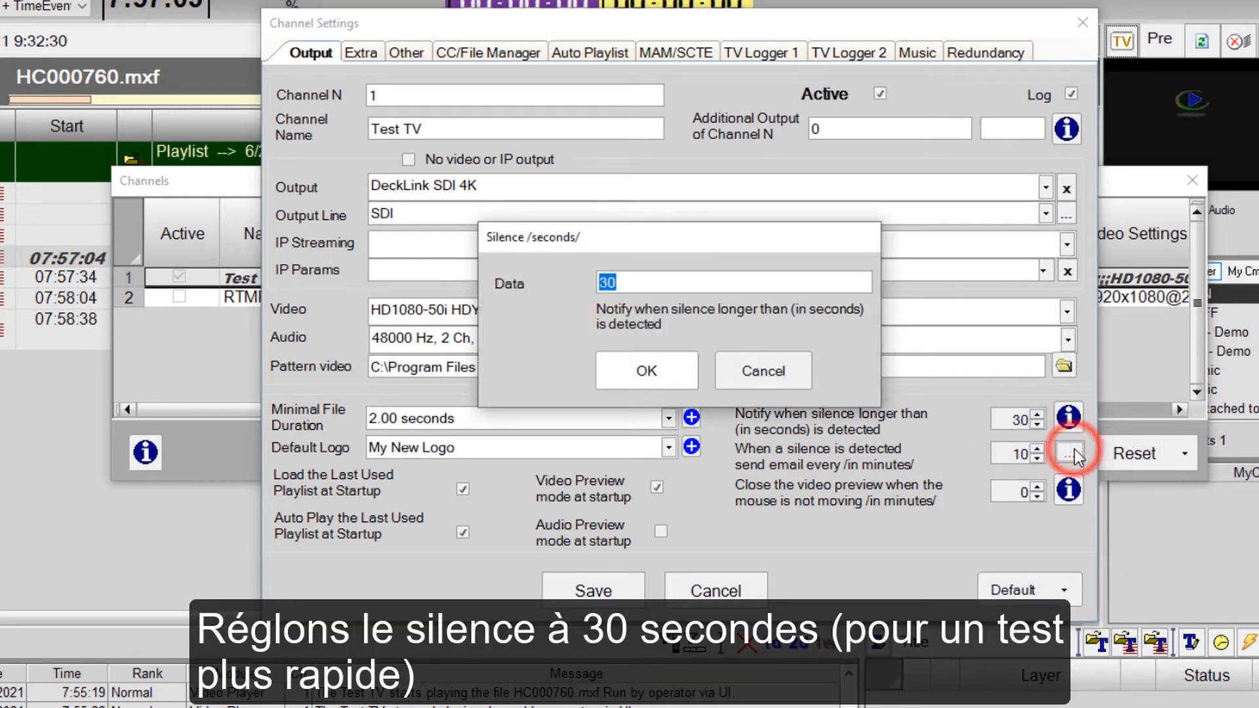
{"action": "left_click", "coordinate": [619, 364]}
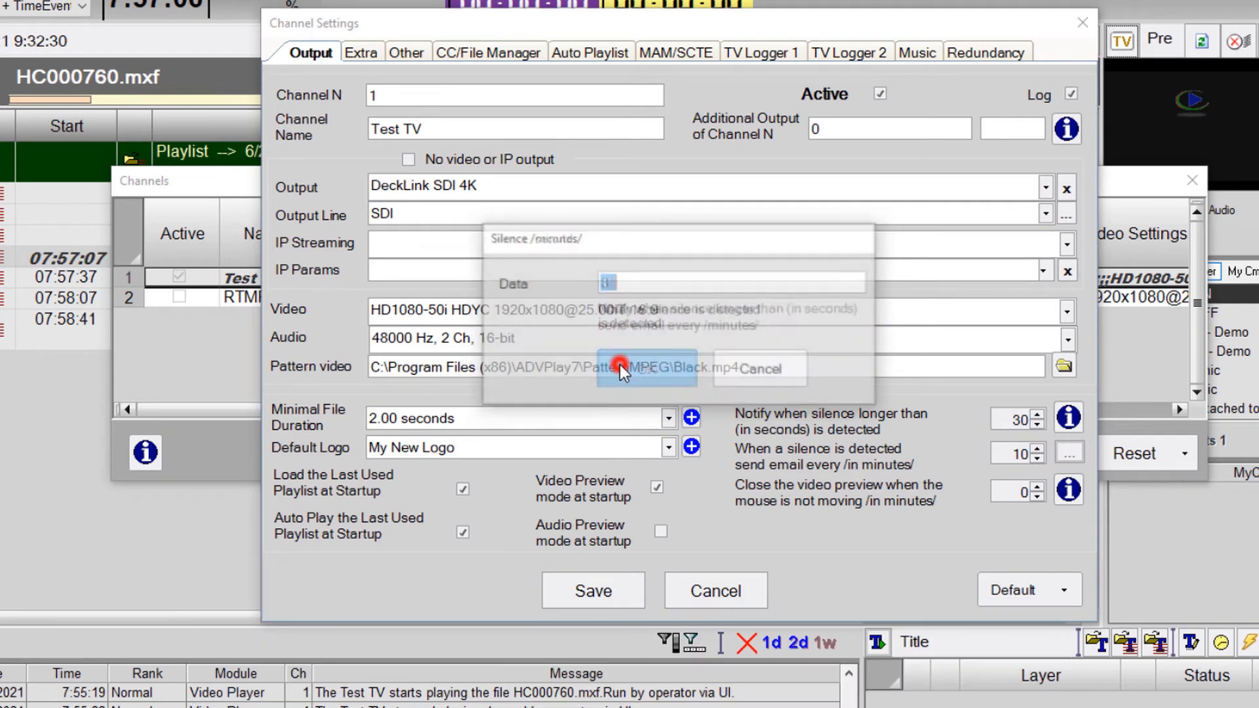
{"action": "left_click", "coordinate": [619, 364]}
{"action": "type", "text": "aa"}
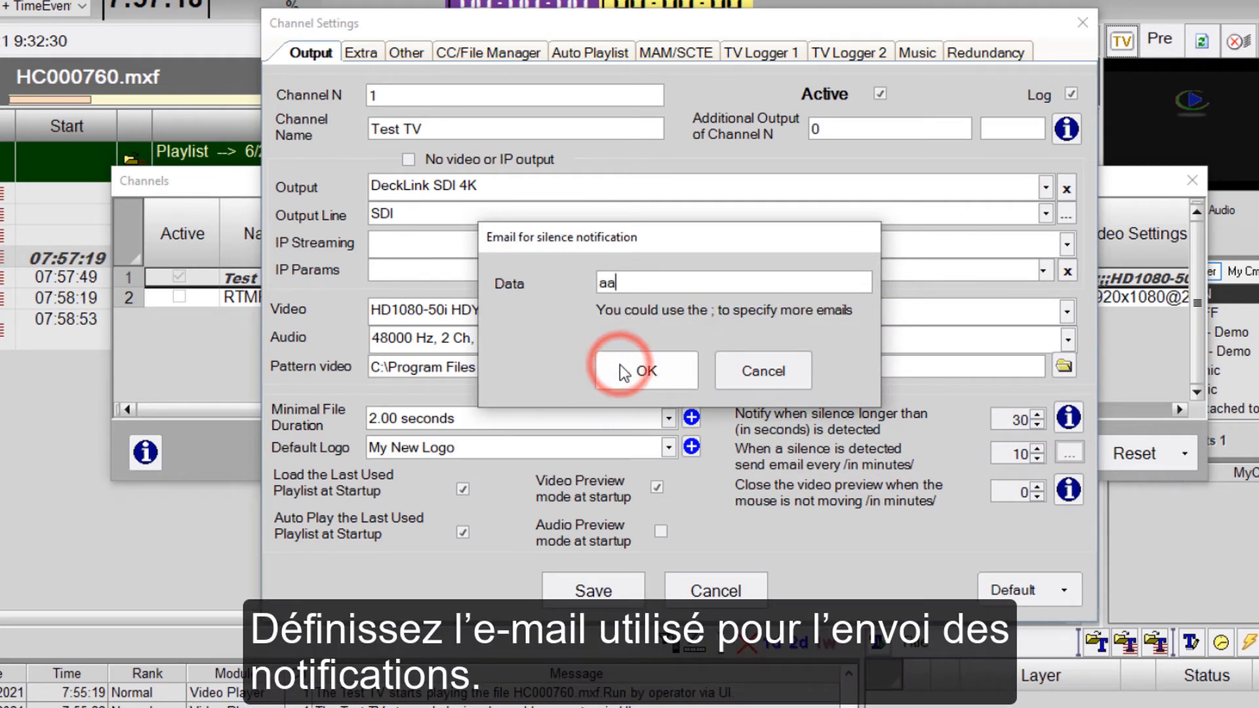
{"action": "type", "text": "a@aaa.co"}
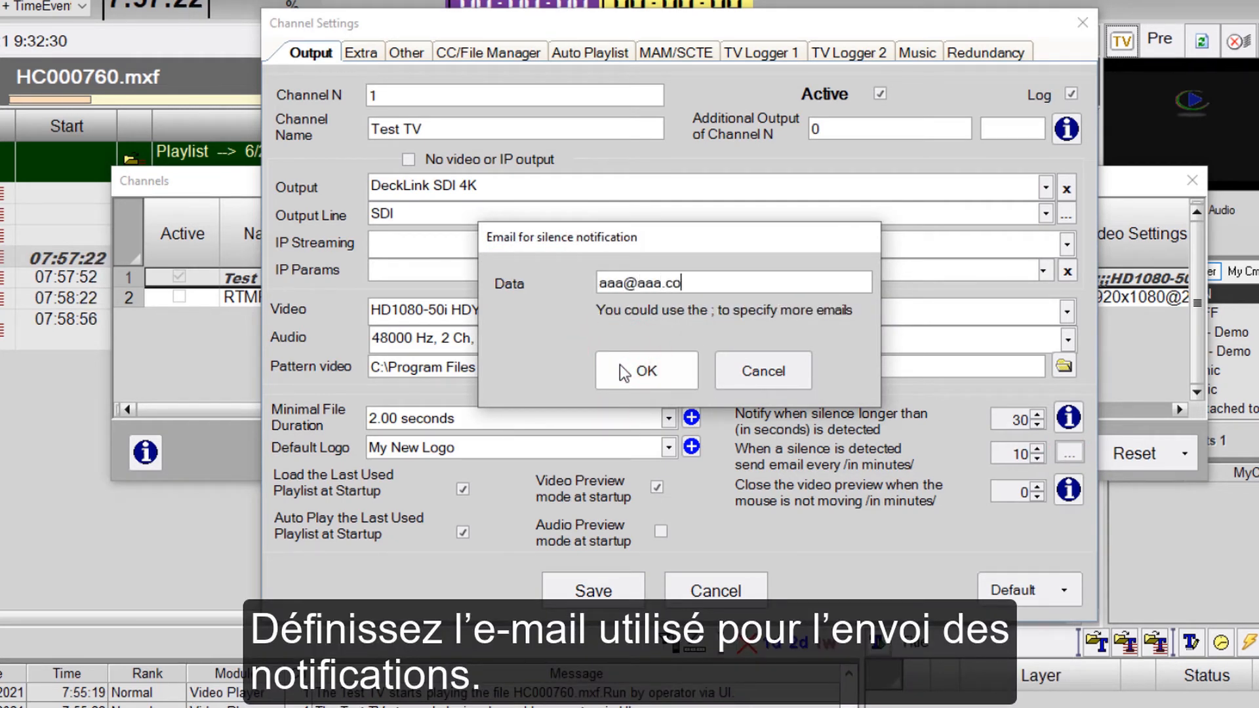
{"action": "type", "text": "m"}
{"action": "left_click", "coordinate": [619, 364]}
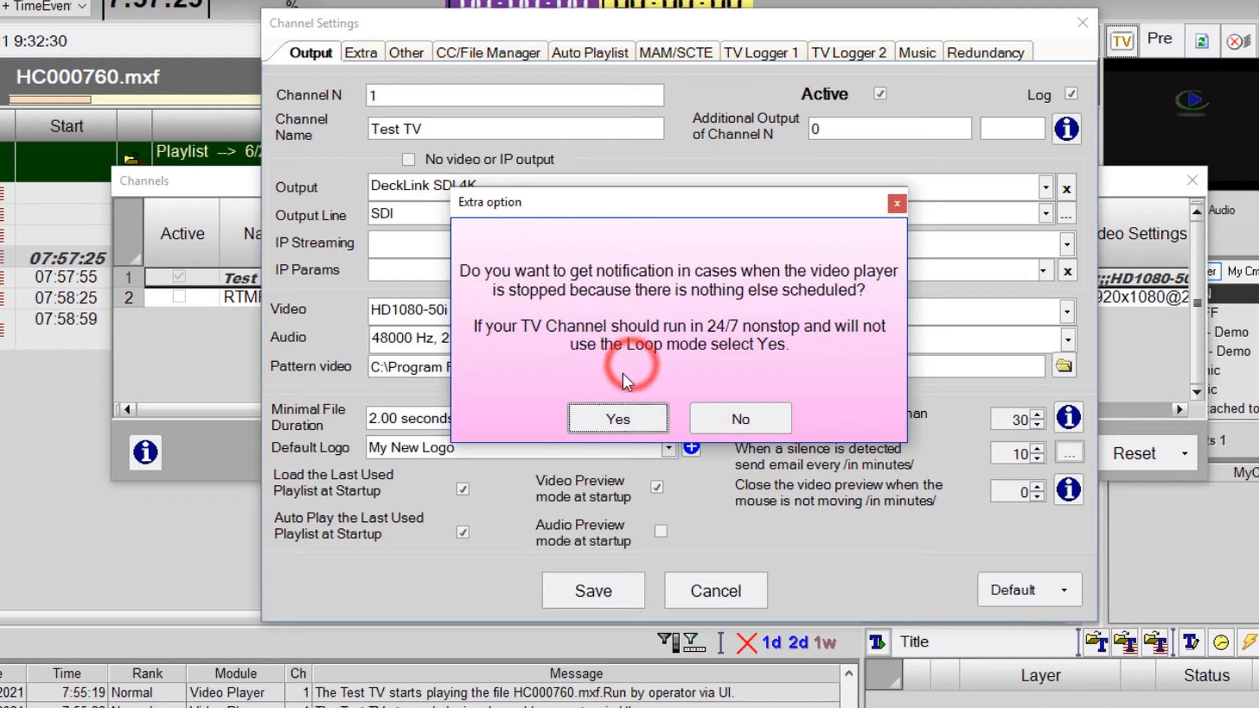
- Enable notifications for when the video player stops because nothing else is scheduled
{"action": "left_click", "coordinate": [579, 418]}
{"action": "left_click", "coordinate": [659, 419]}
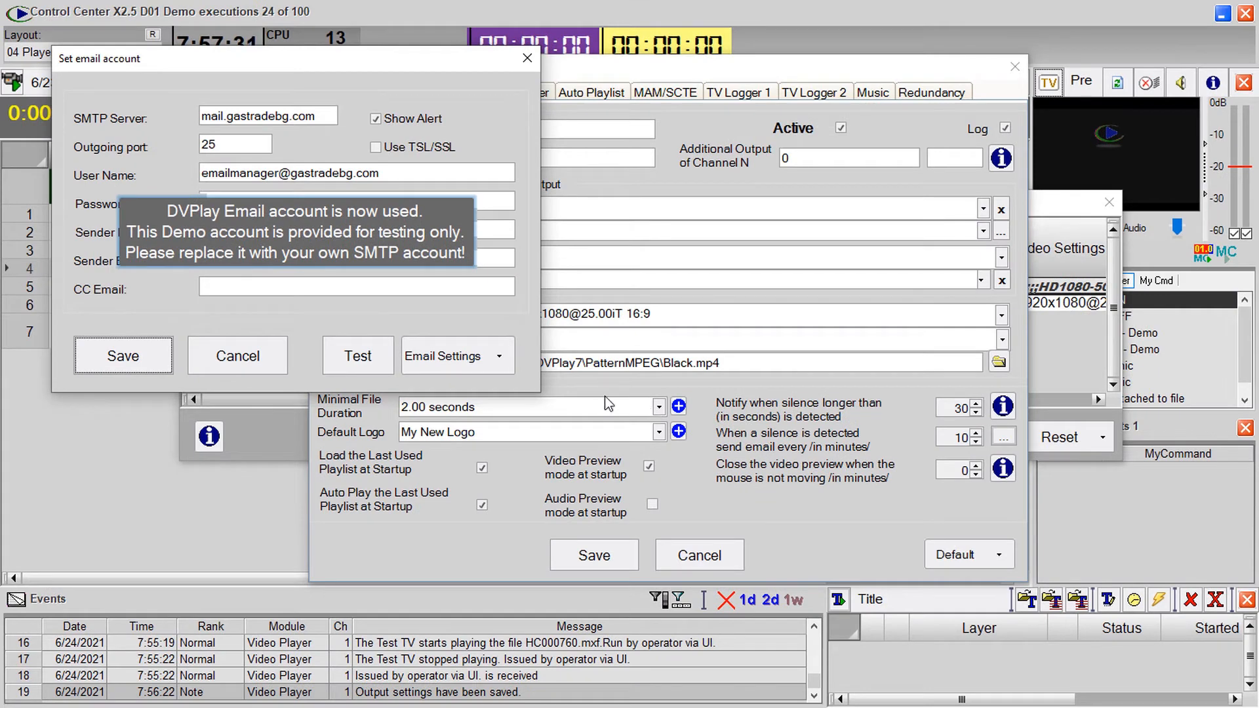
- Check the SMTP account's CC email, server and outgoing port fields, and send a test message to the recipient's email address
{"action": "left_click", "coordinate": [269, 289]}
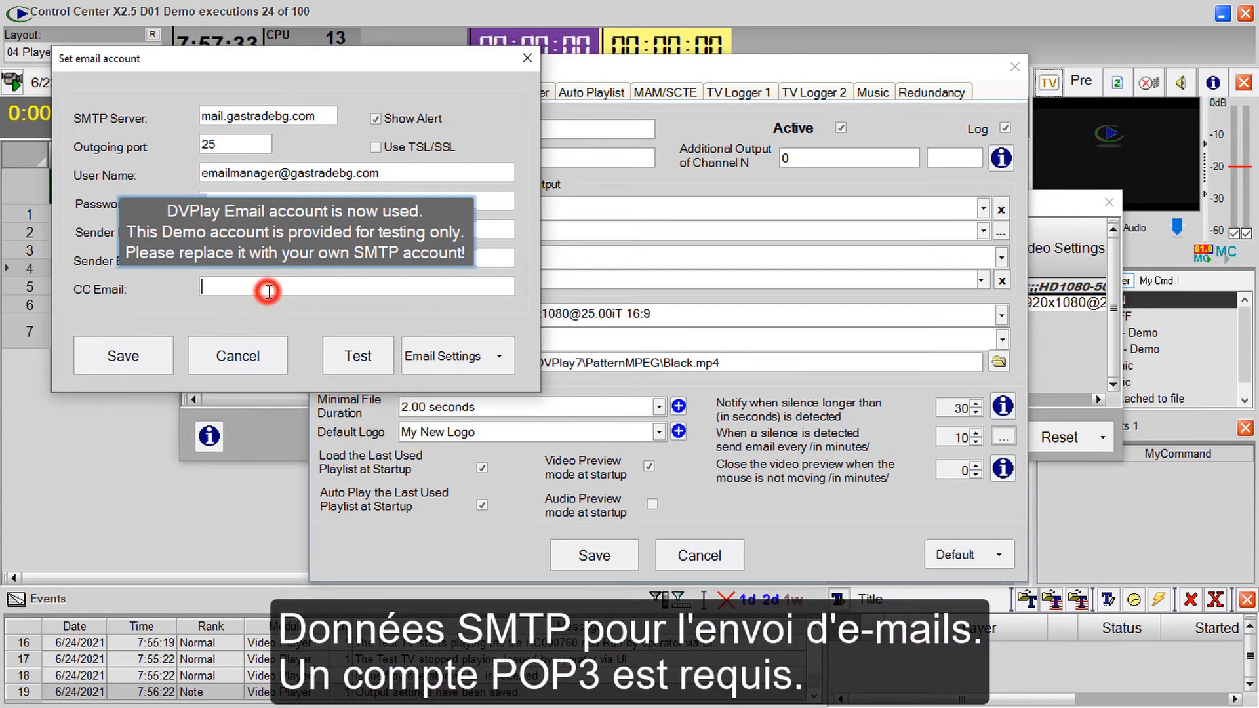
{"action": "left_click", "coordinate": [323, 115]}
{"action": "left_click", "coordinate": [251, 140]}
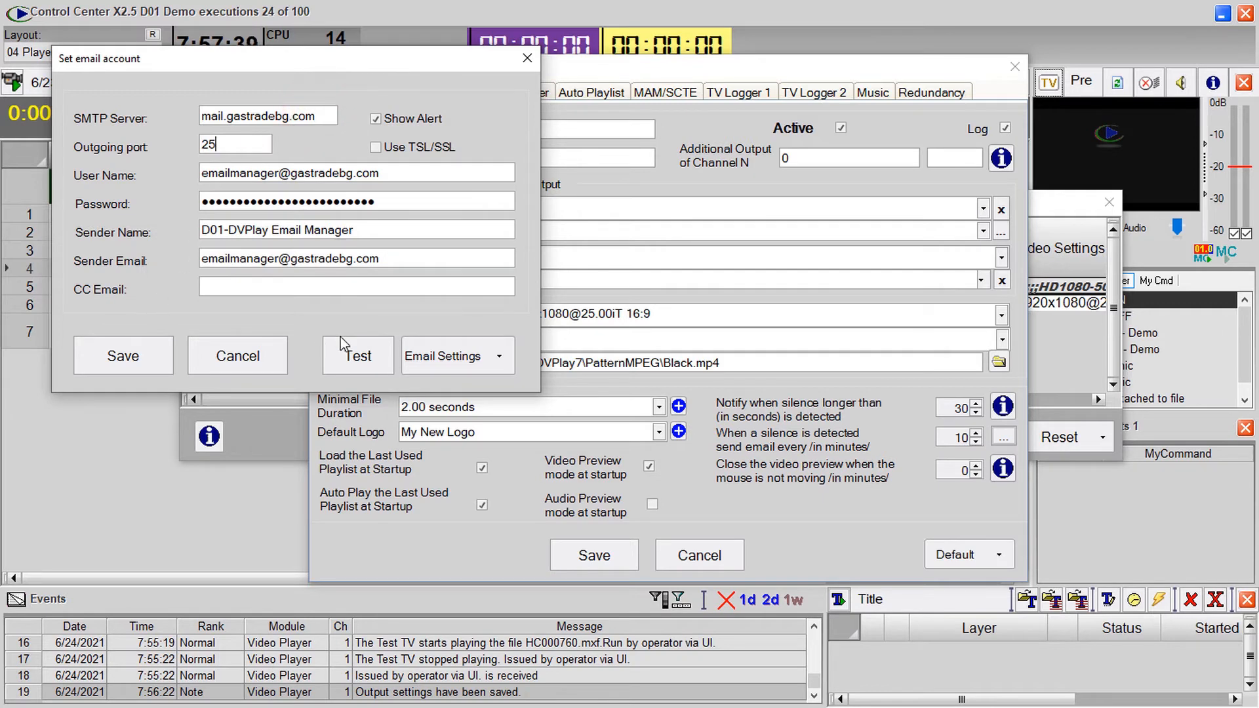
{"action": "left_click", "coordinate": [351, 356]}
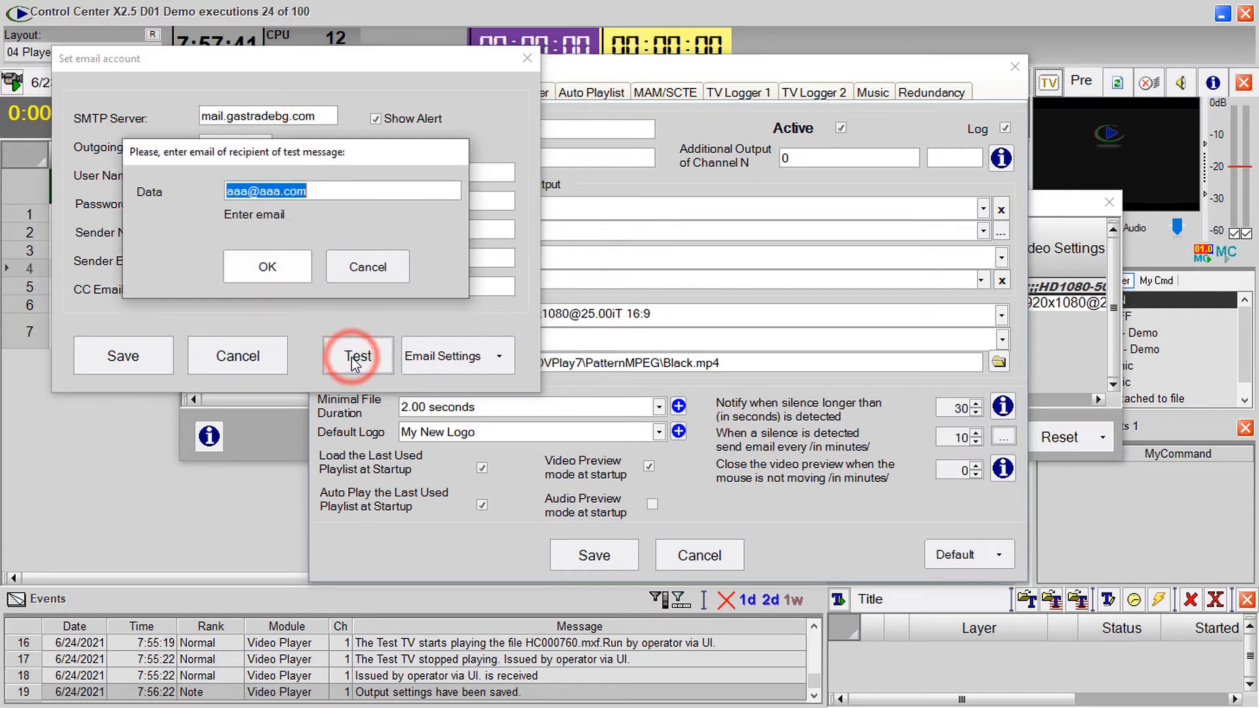
{"action": "left_click", "coordinate": [285, 273]}
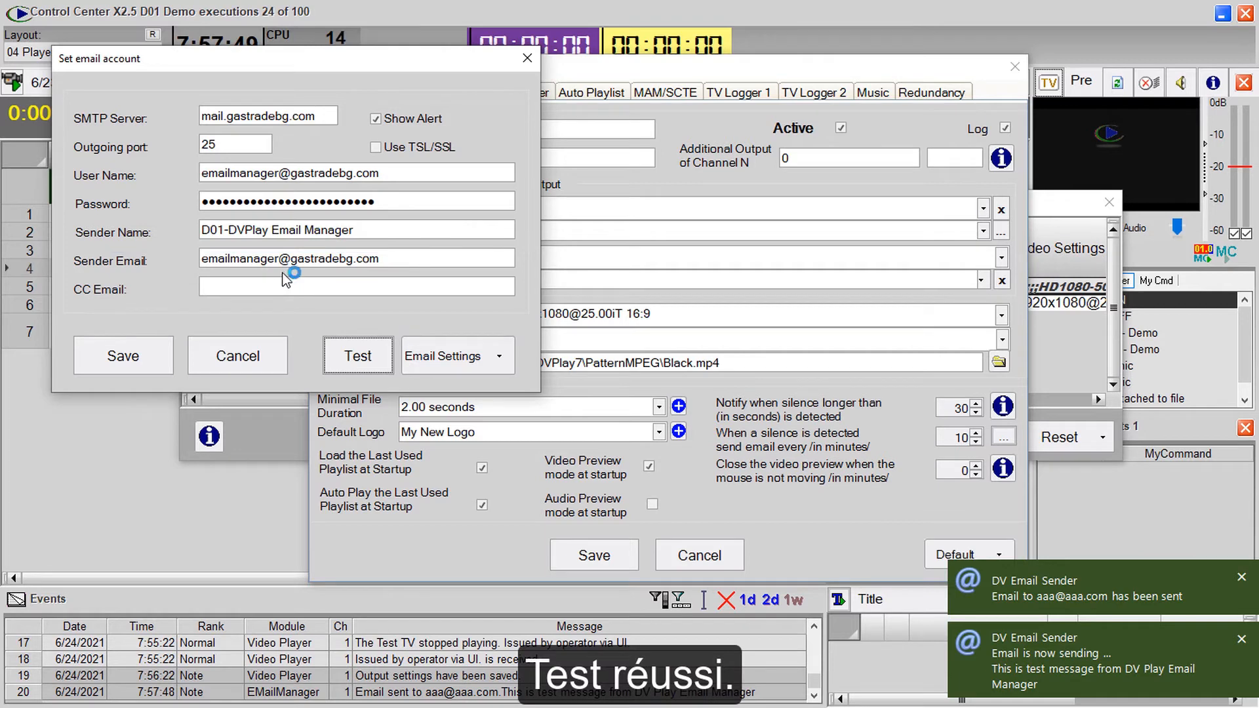
- Save the email account and the Test TV channel settings, and close the channels list
{"action": "left_click", "coordinate": [160, 356]}
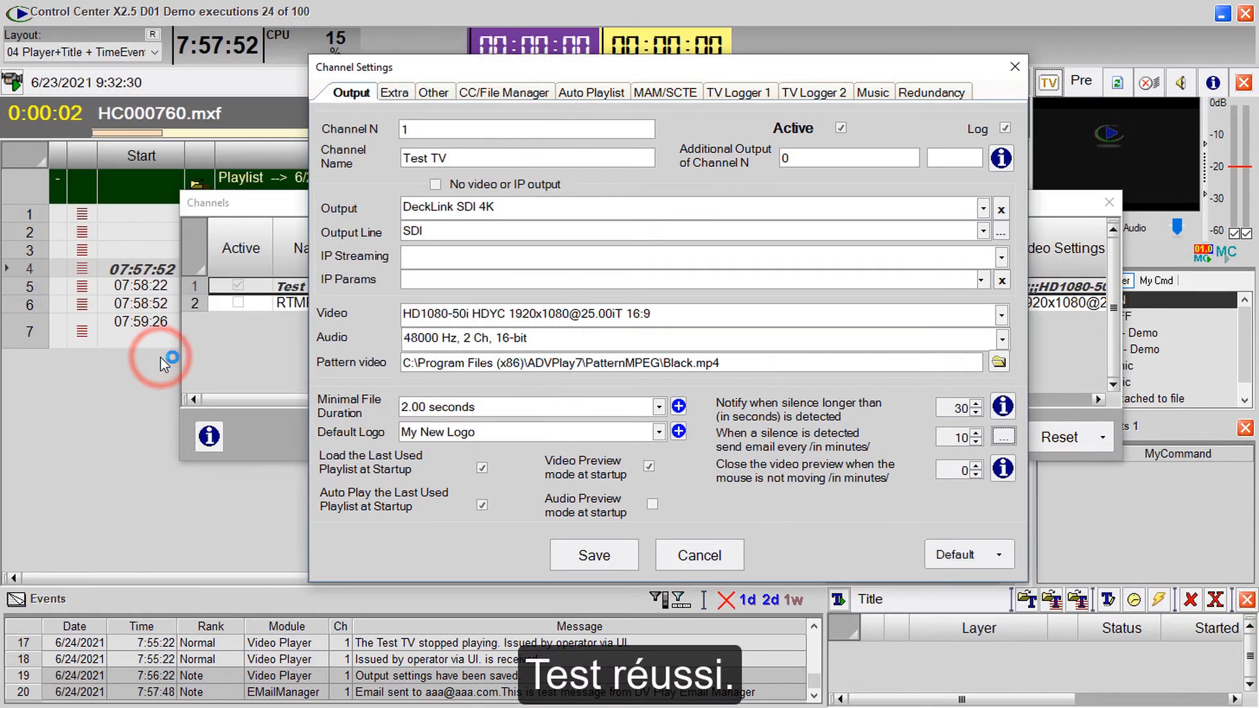
{"action": "left_click", "coordinate": [592, 558]}
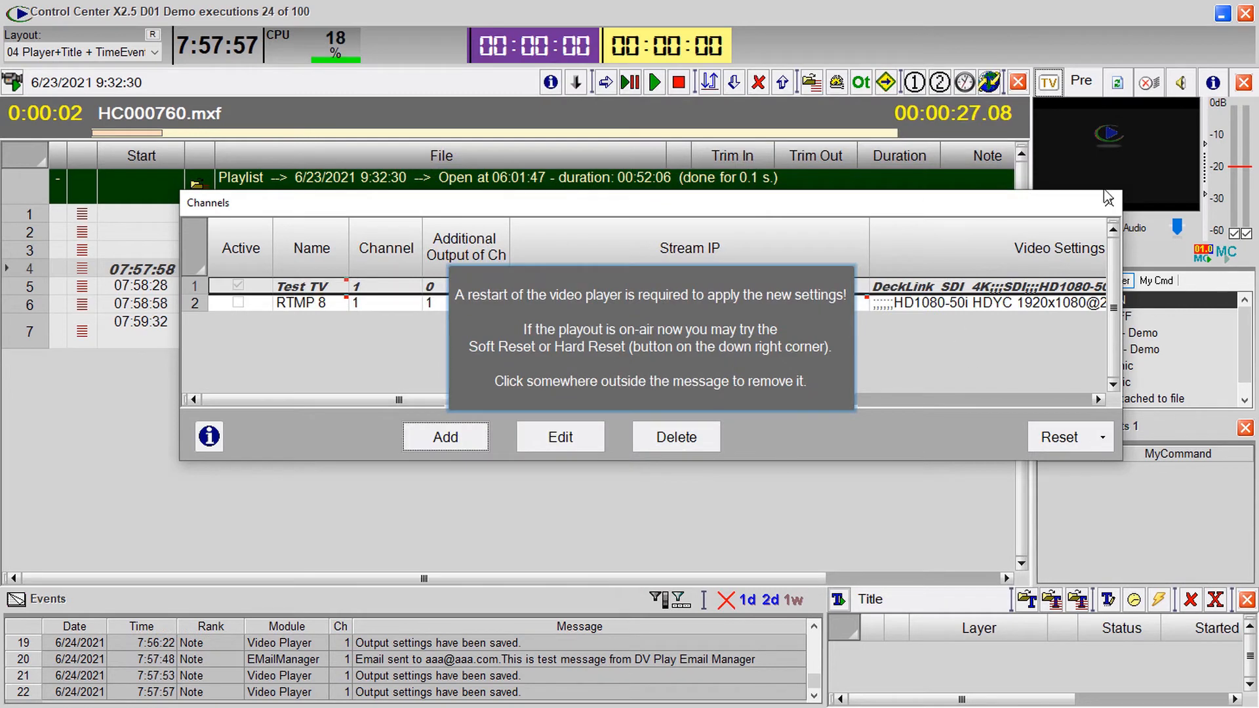
{"action": "left_click", "coordinate": [1108, 198]}
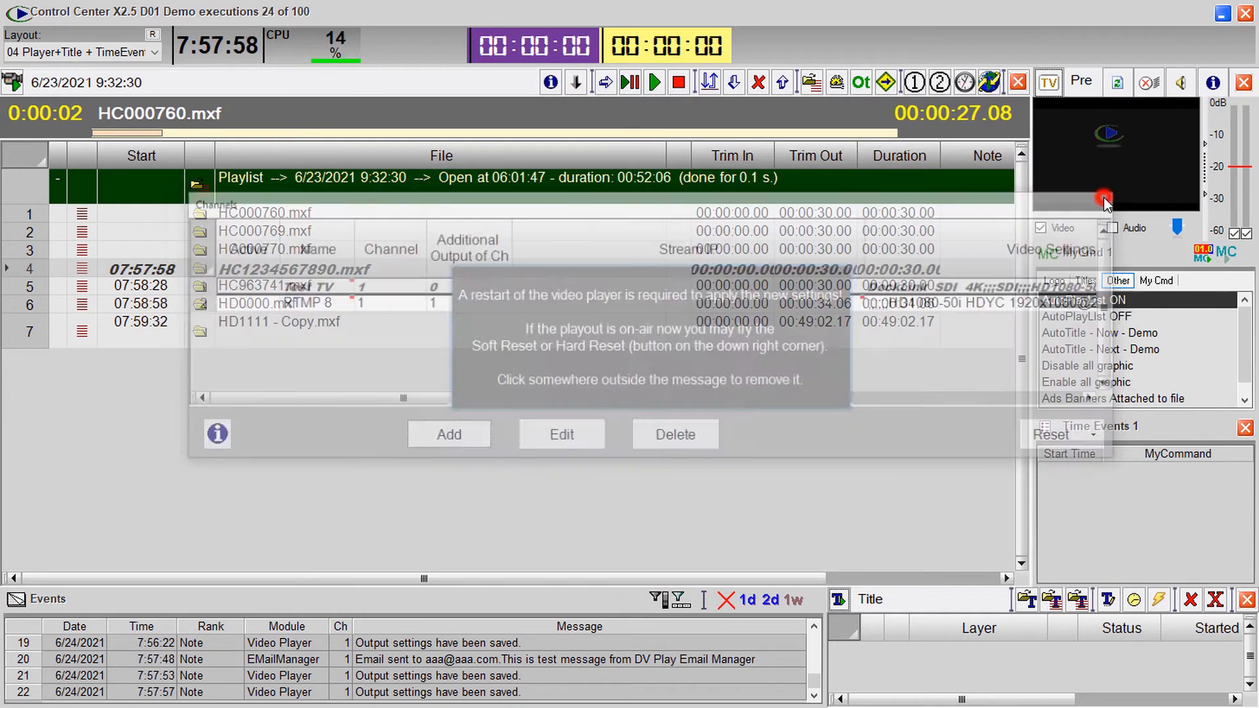
- Open the email notification settings and assign the notification email address to the Warning-Wrong Files rank
{"action": "left_click", "coordinate": [19, 13]}
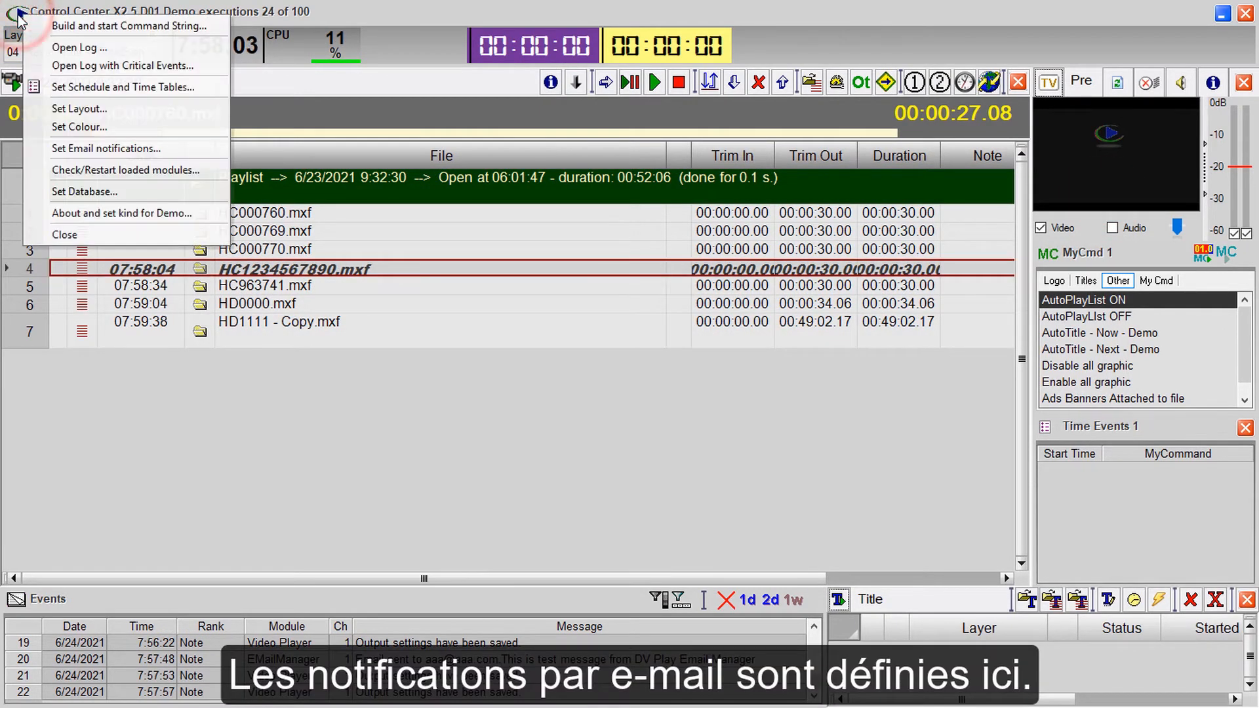
{"action": "left_click", "coordinate": [96, 149]}
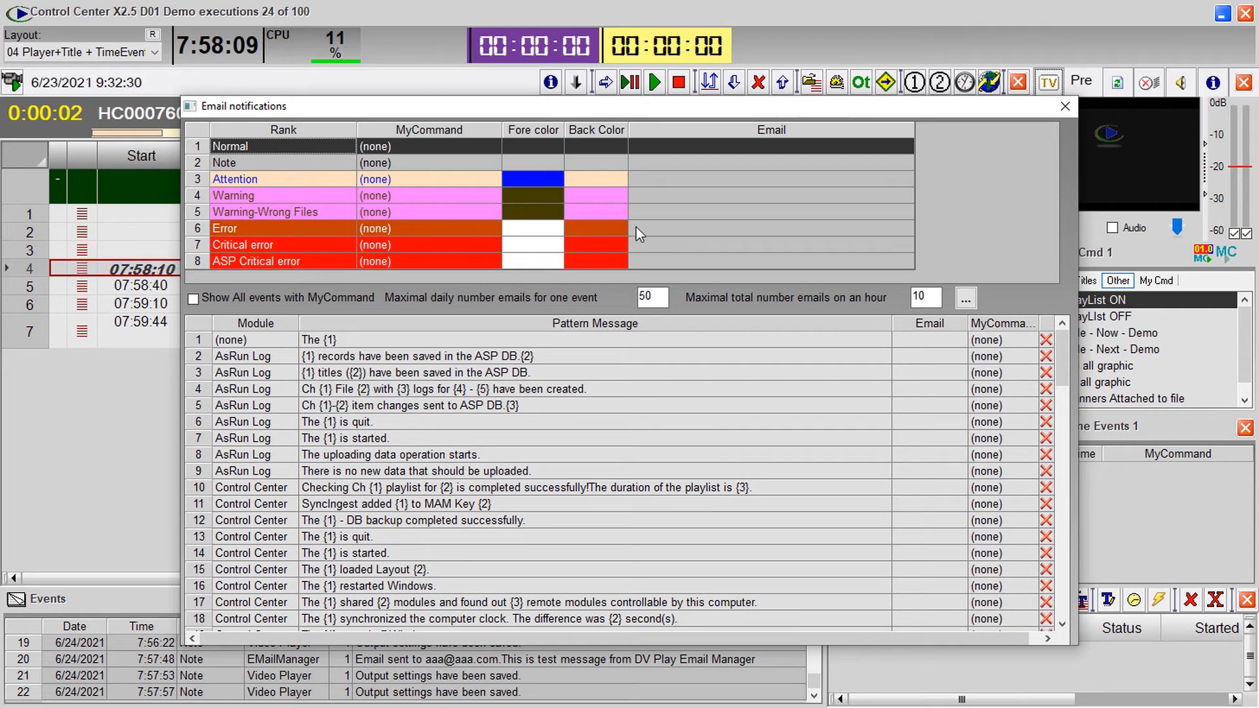
{"action": "double_click", "coordinate": [672, 215]}
{"action": "type", "text": "aa"}
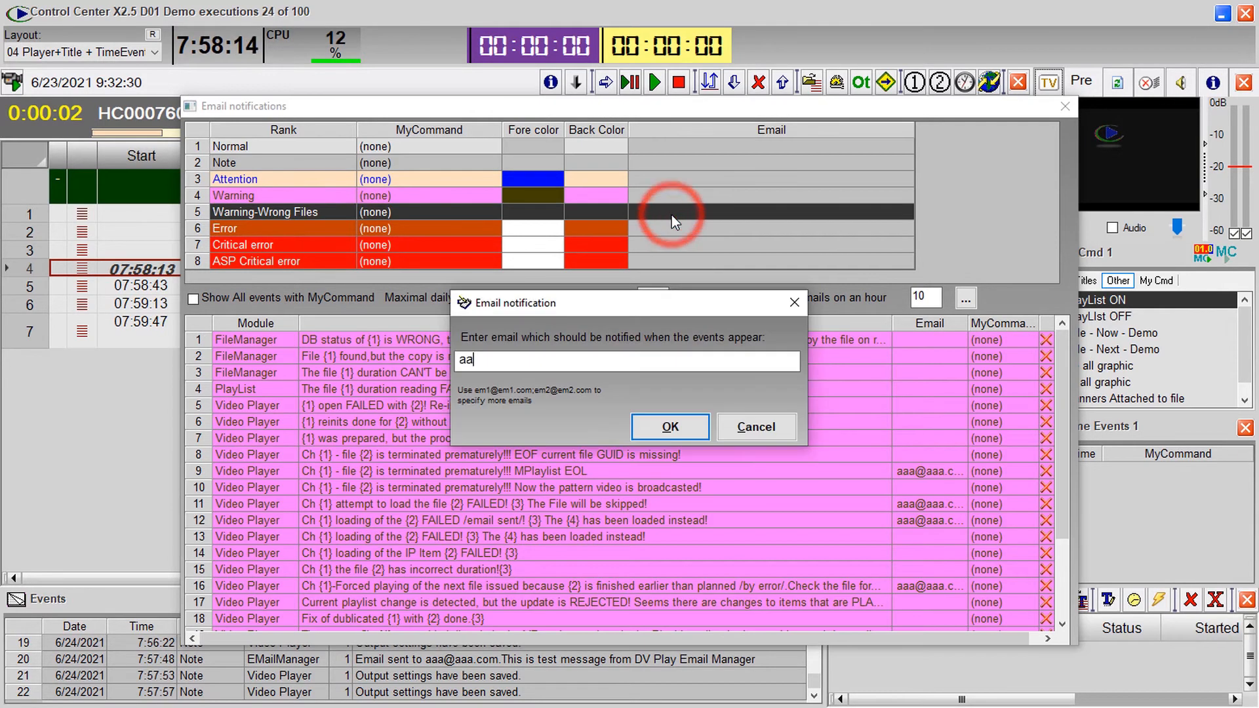
{"action": "type", "text": "a@aaa.com"}
{"action": "key", "text": "Return"}
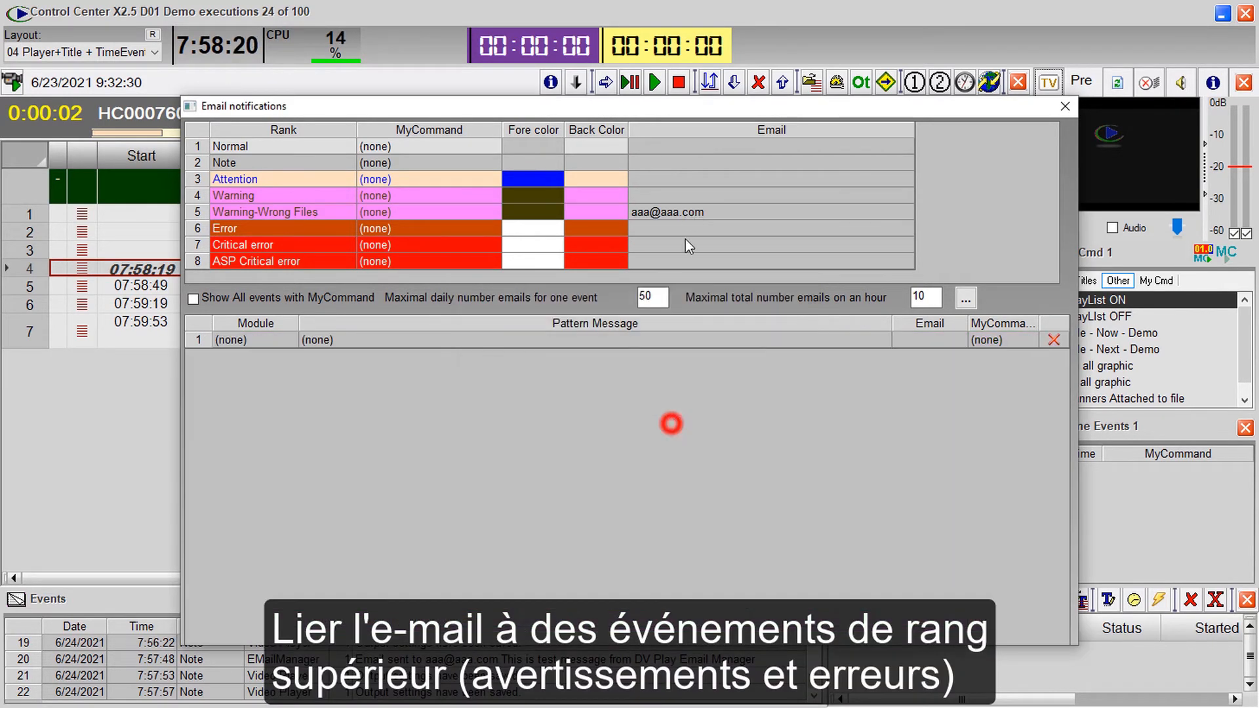
- Assign the notification email address to the Error and Critical error ranks
{"action": "double_click", "coordinate": [683, 225]}
{"action": "type", "text": "aaa@aaa.c"}
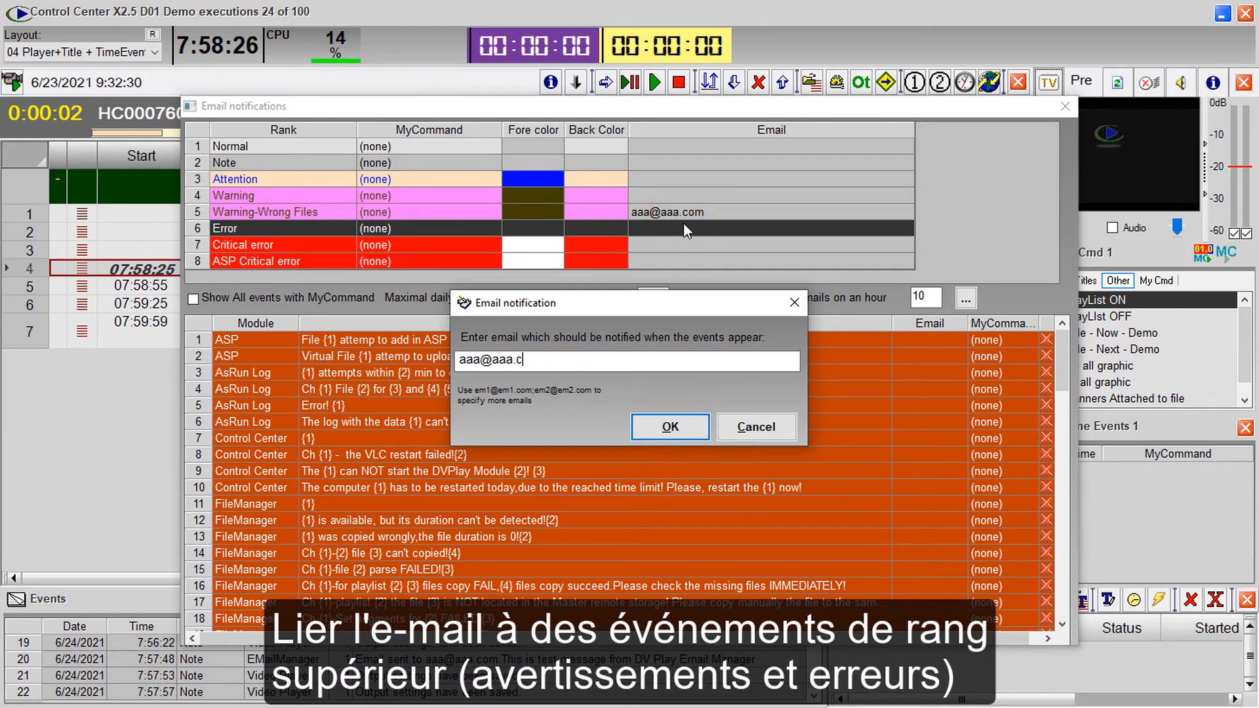
{"action": "type", "text": "om"}
{"action": "left_click", "coordinate": [659, 432]}
{"action": "double_click", "coordinate": [664, 244]}
{"action": "type", "text": "a"}
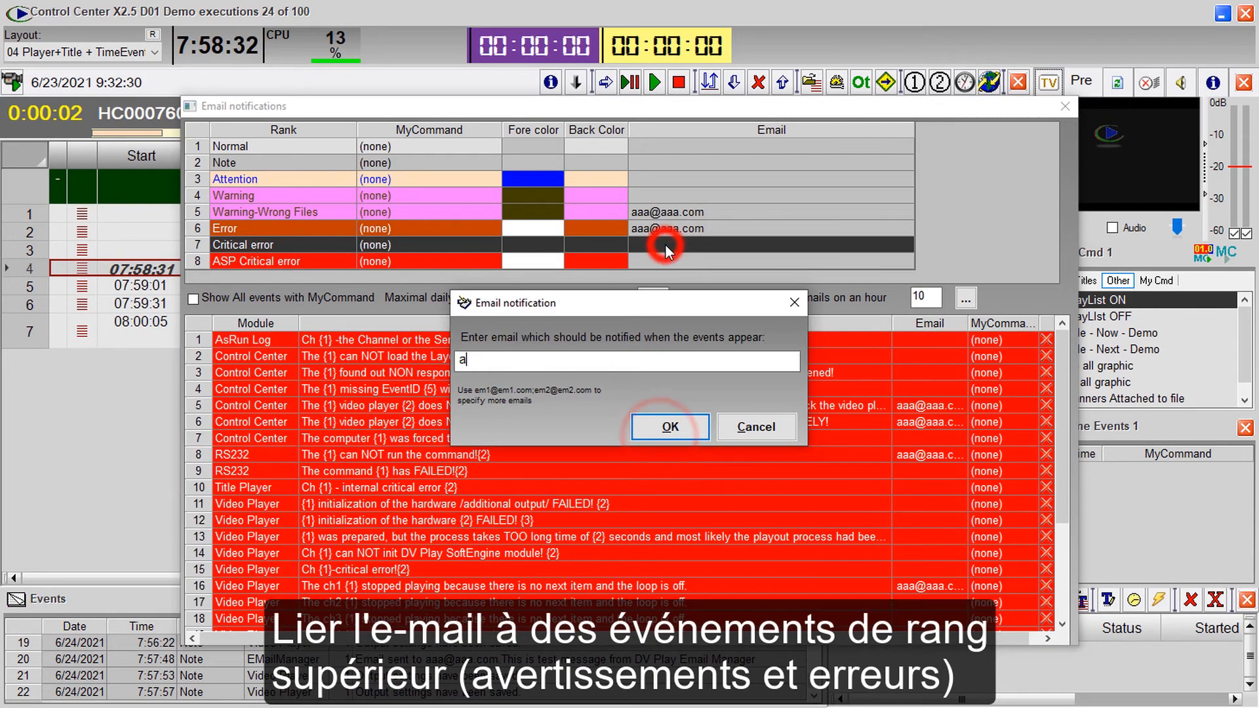
{"action": "type", "text": "aa@aaa.com"}
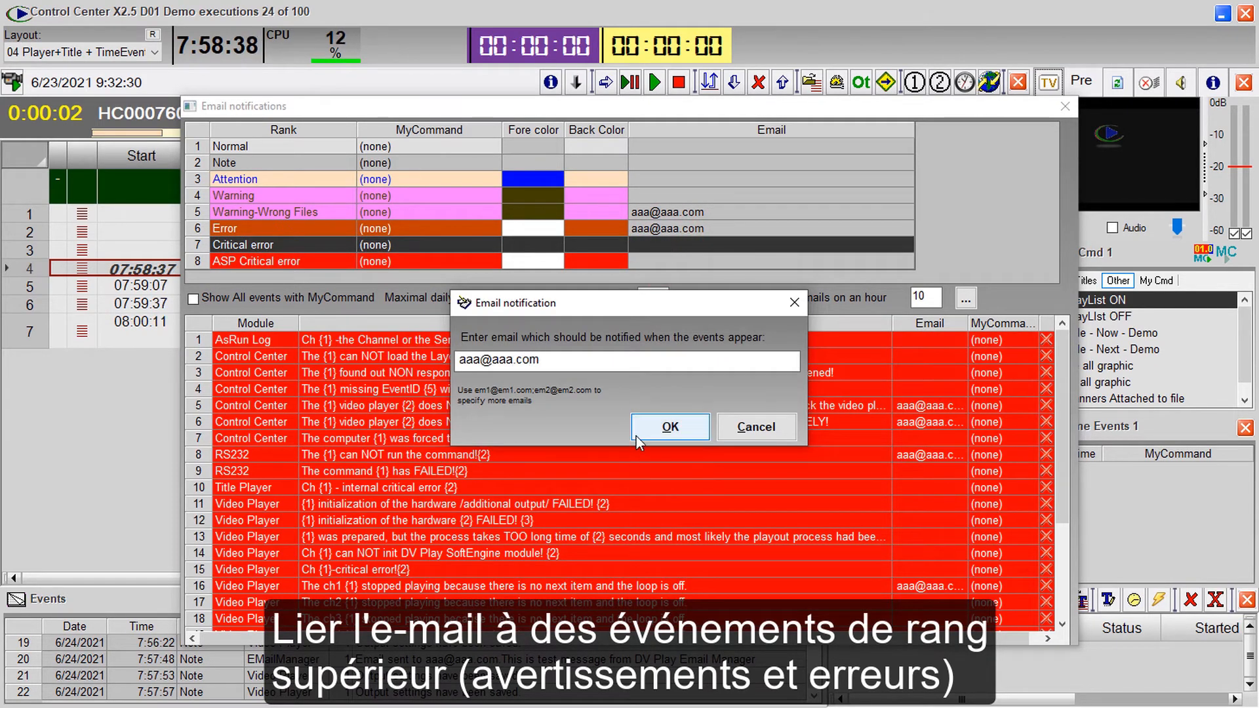
{"action": "left_click", "coordinate": [636, 433]}
- Assign the notification email address to the ASP Critical error rank and close the email notification settings
{"action": "double_click", "coordinate": [654, 256]}
{"action": "type", "text": "aaa@"}
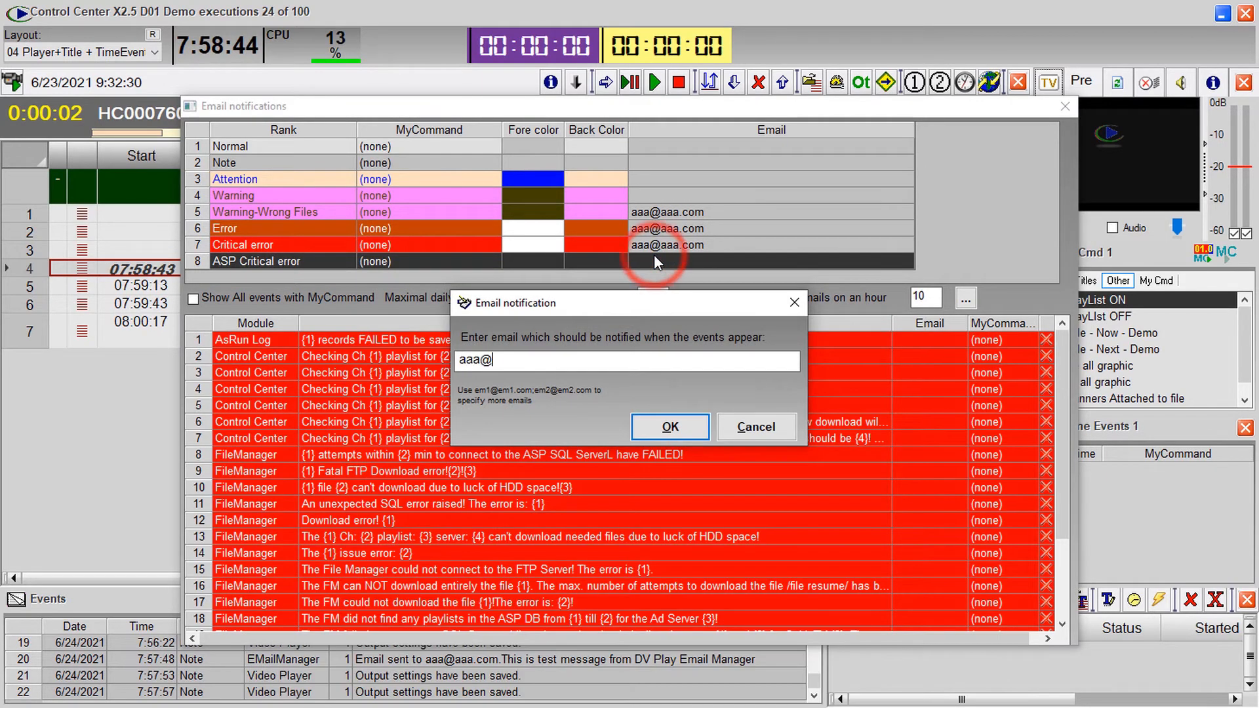
{"action": "type", "text": "aaa.com"}
{"action": "left_click", "coordinate": [681, 434]}
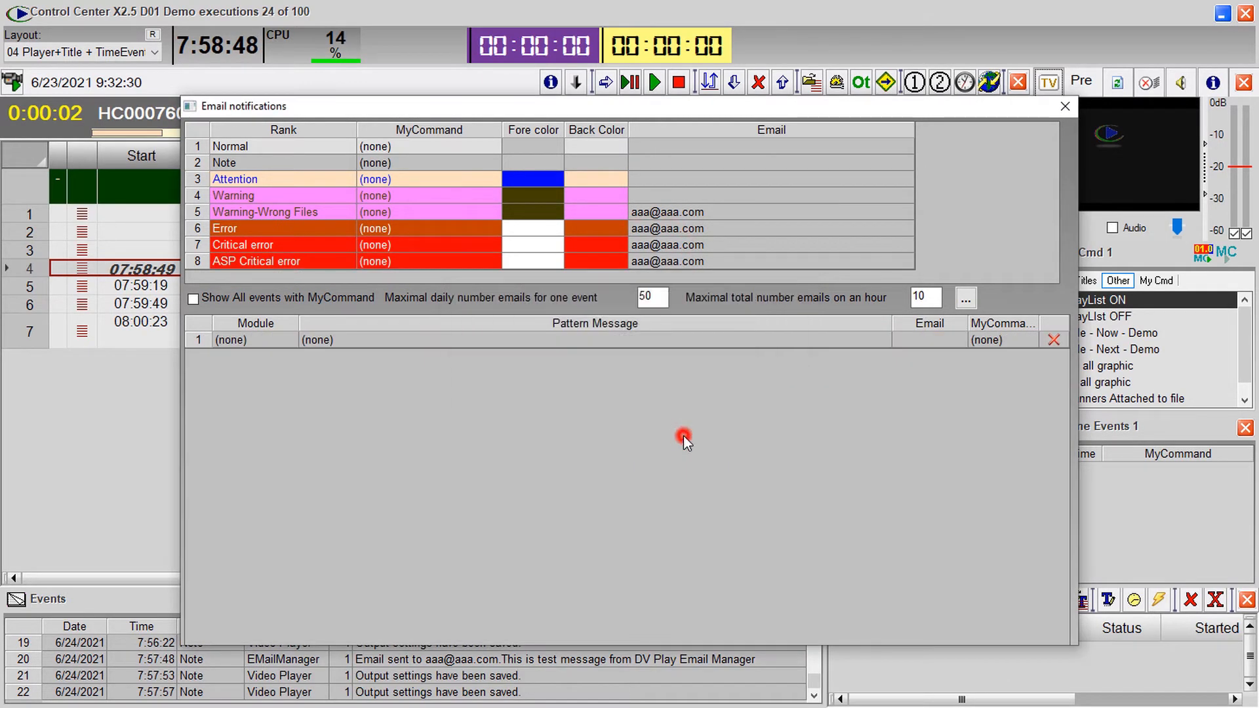
{"action": "left_click", "coordinate": [1066, 106]}
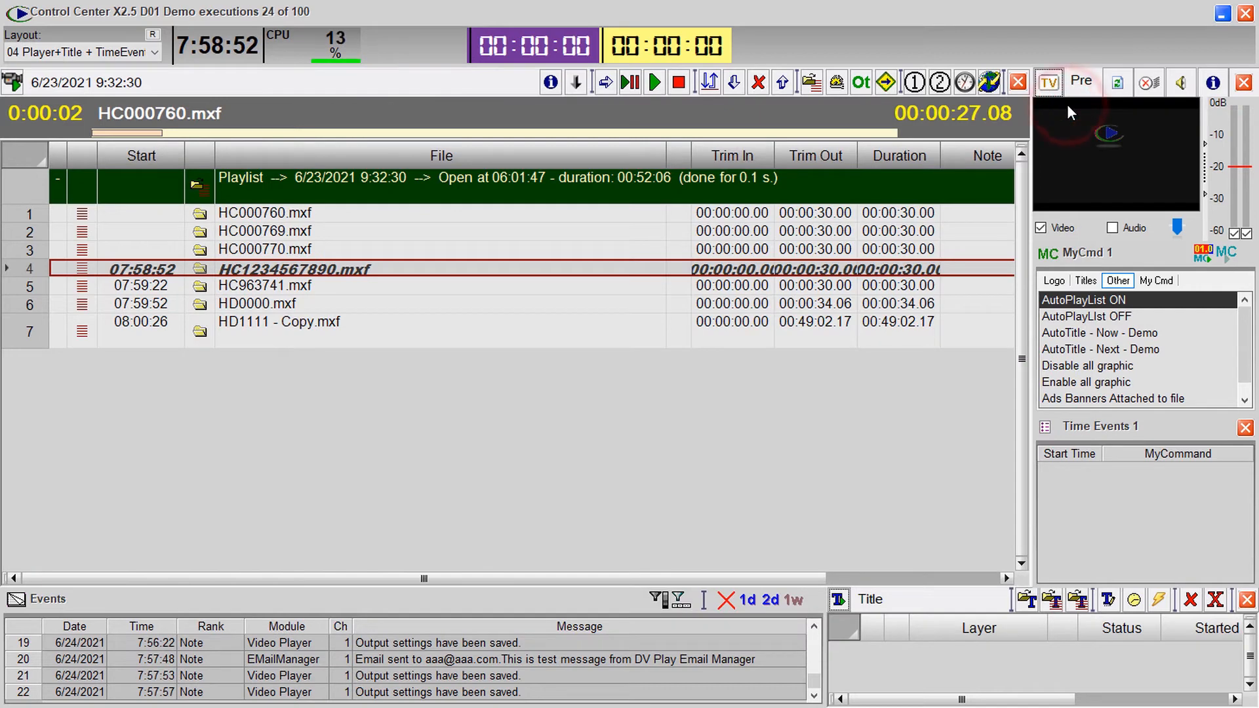
- Open the Demo Playlist /Require DVD Downloading/ main playlist on the Test TV channel
{"action": "left_click", "coordinate": [811, 82]}
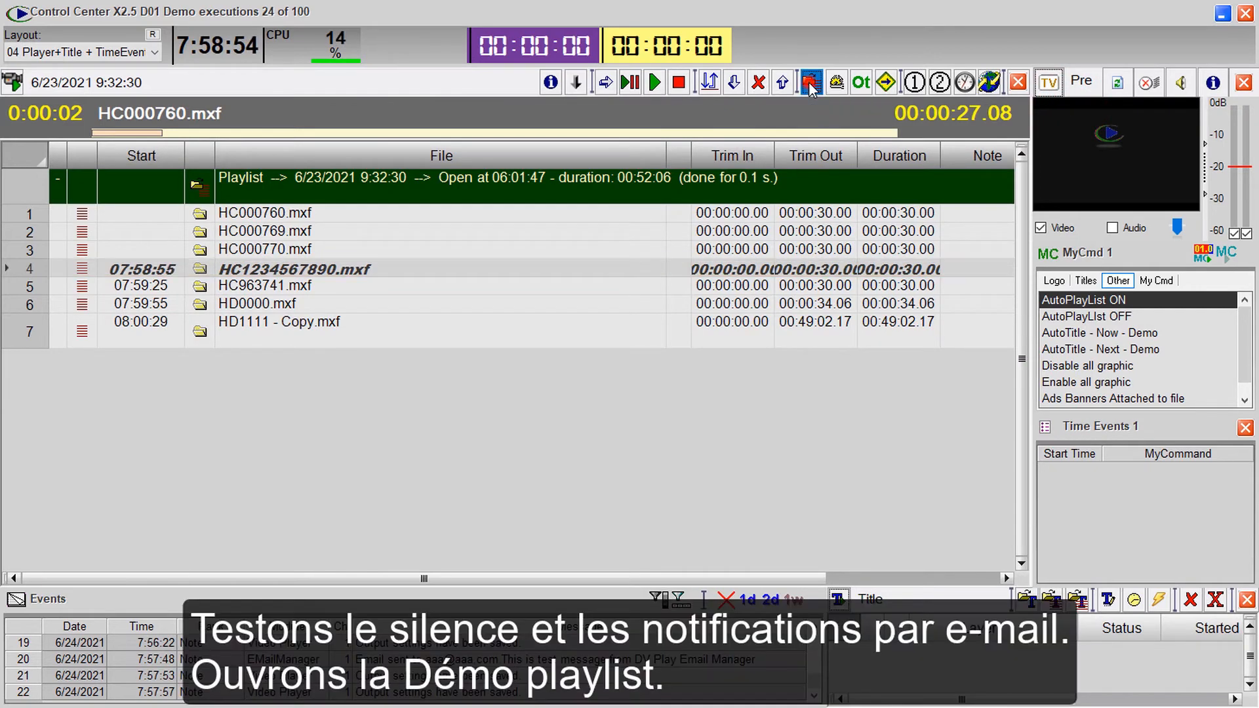
{"action": "left_click", "coordinate": [811, 83]}
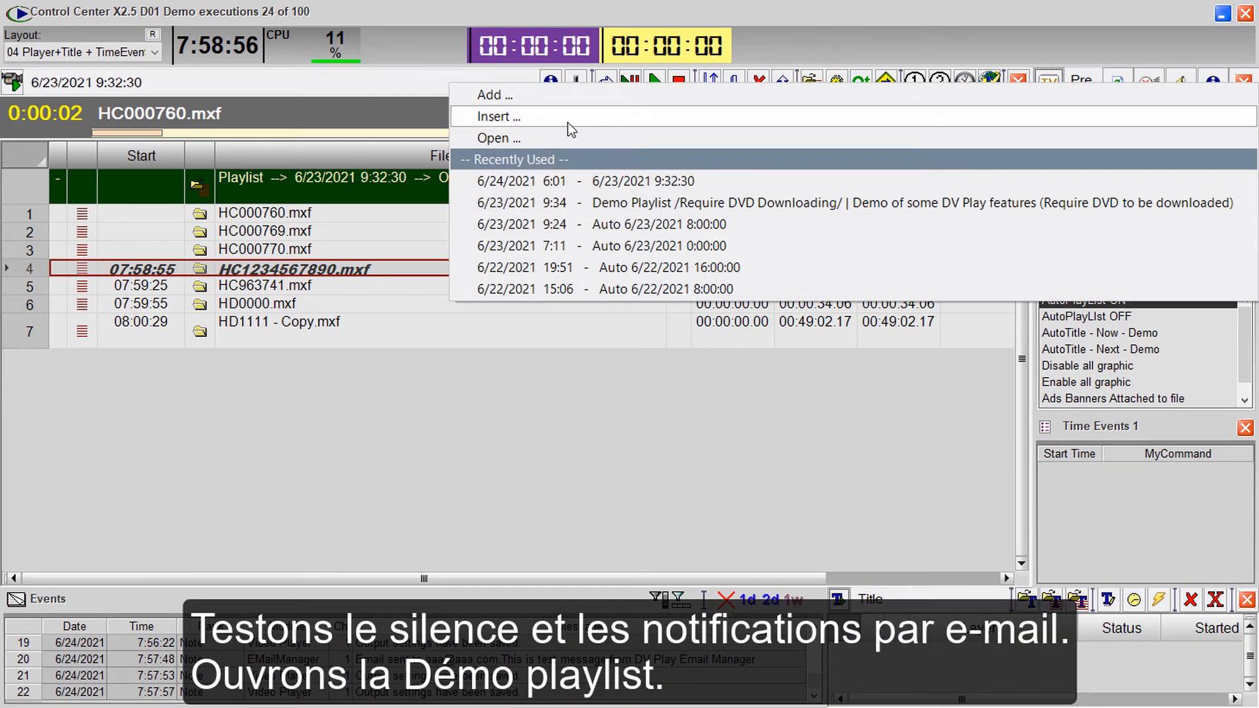
{"action": "left_click", "coordinate": [526, 138]}
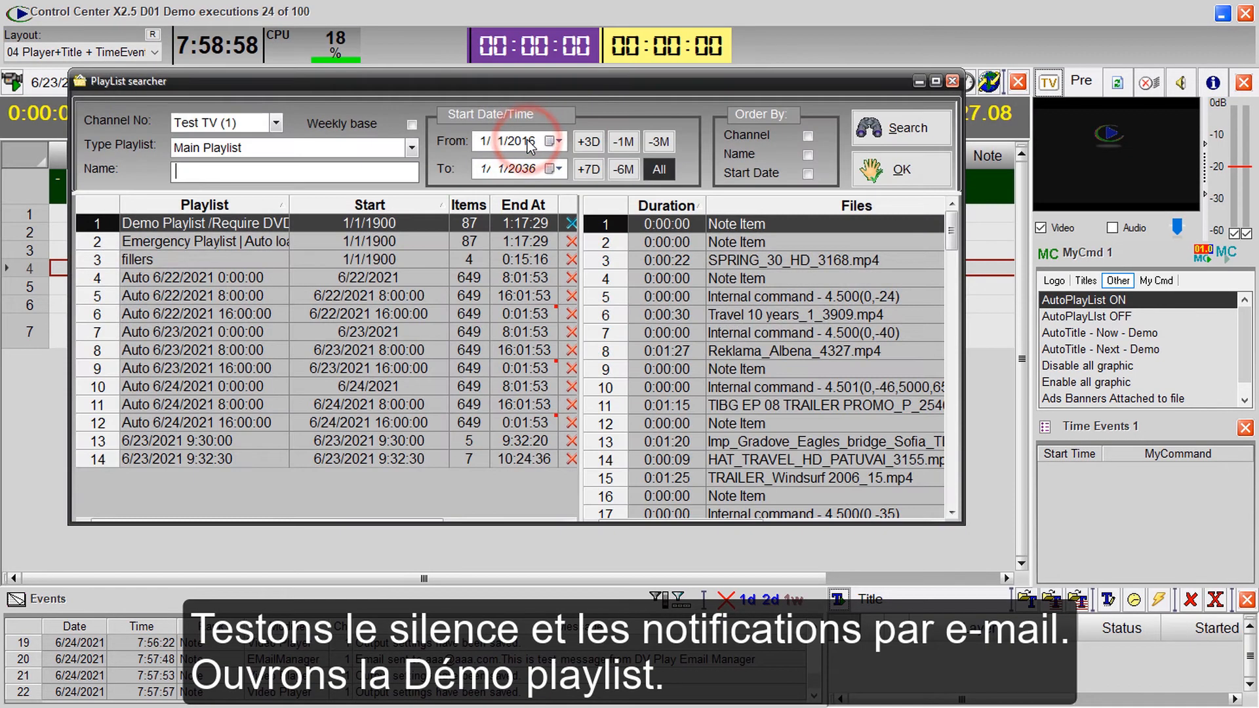
{"action": "double_click", "coordinate": [268, 221]}
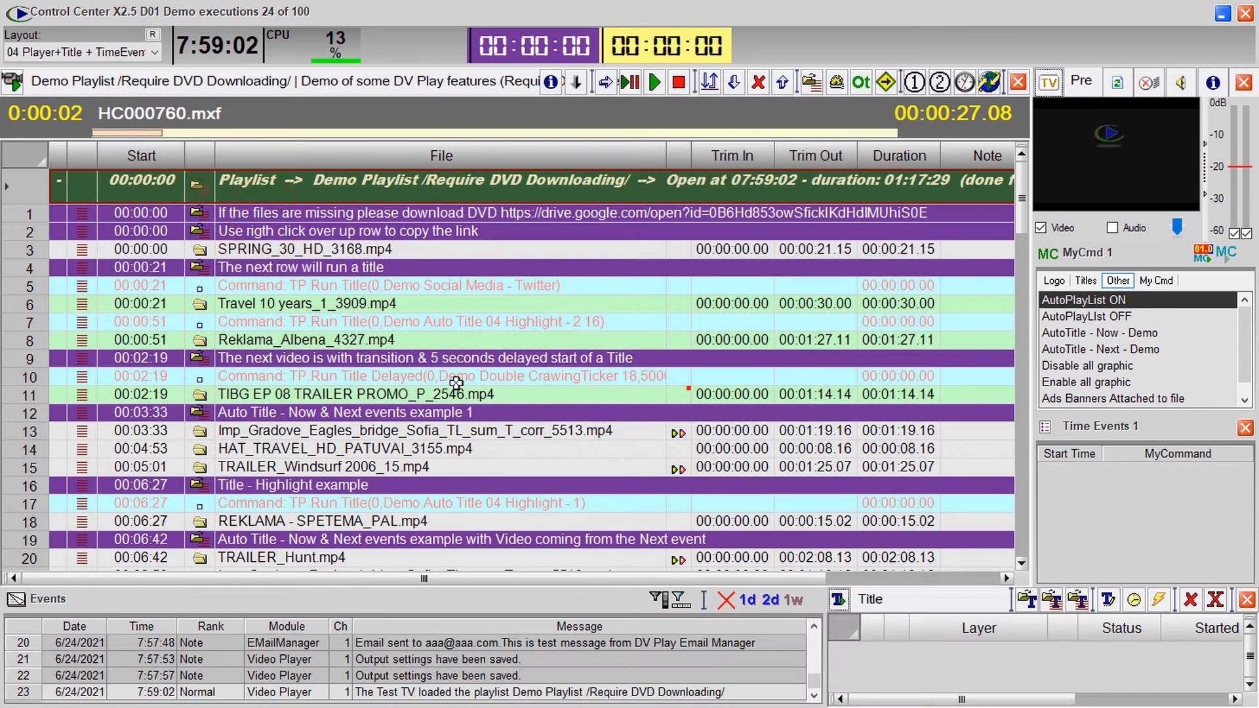
- Play the No Sound PAL Melnik video from row 73 of the demo playlist to test silence detection
{"action": "left_click", "coordinate": [456, 383]}
{"action": "scroll", "coordinate": [456, 383], "scroll_direction": "down", "scroll_amount": 17}
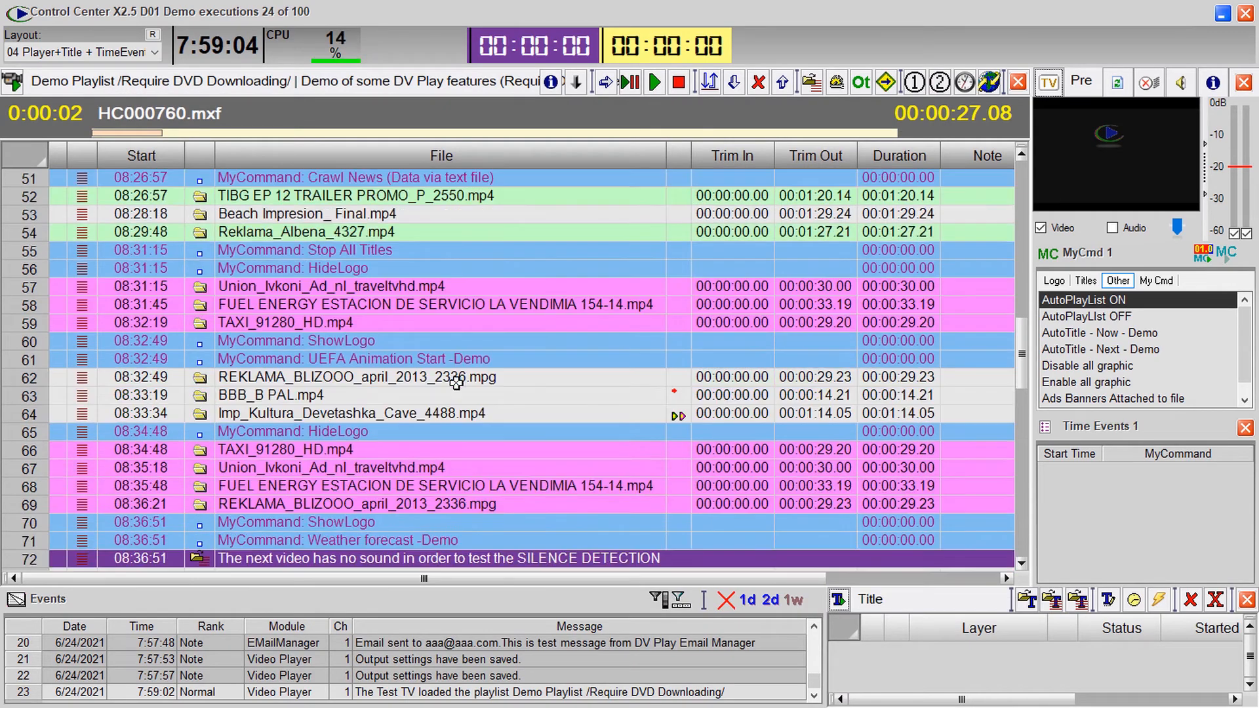
{"action": "scroll", "coordinate": [456, 383], "scroll_direction": "down", "scroll_amount": 3}
{"action": "left_click", "coordinate": [407, 413]}
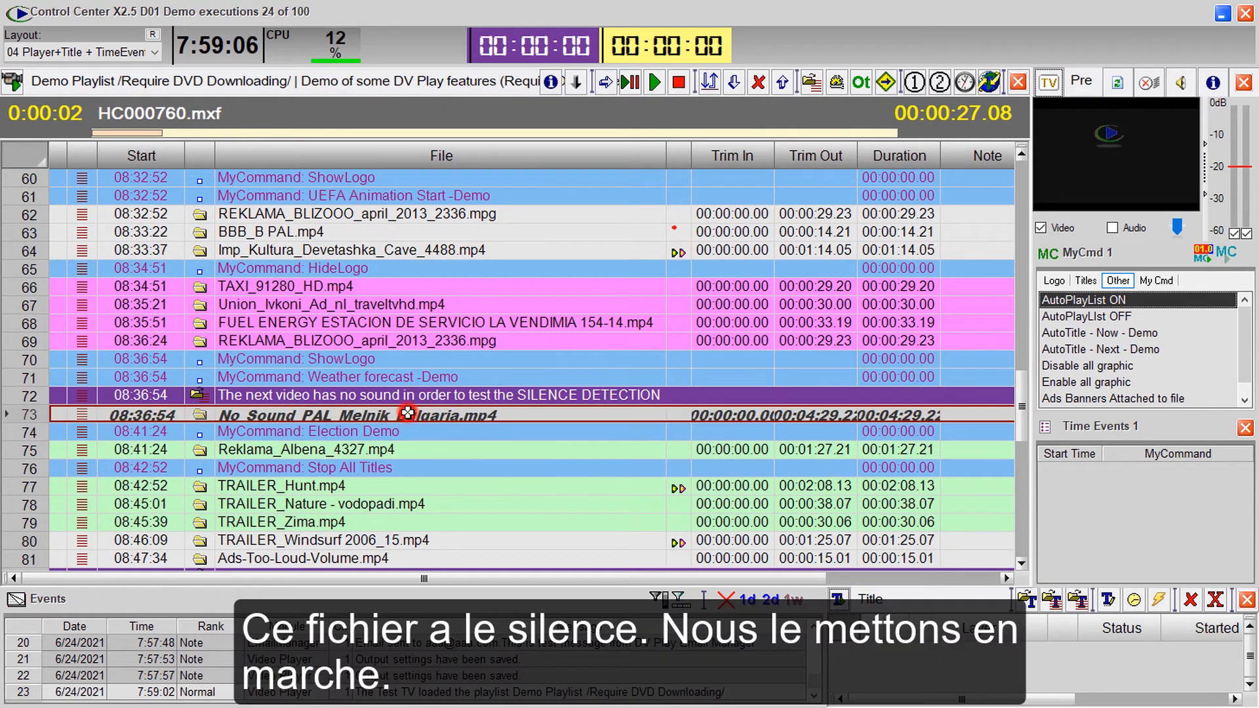
{"action": "left_click", "coordinate": [654, 82]}
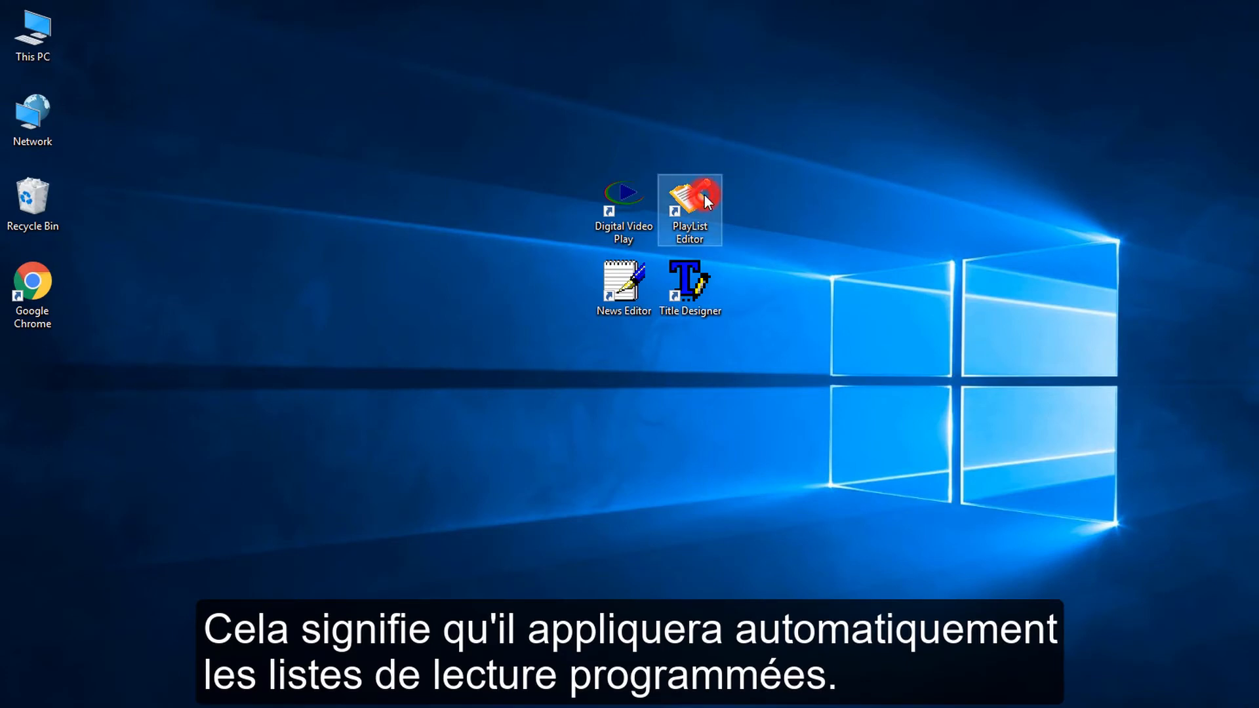
- Start PlayList Editor in a maximized window and review the scheduled main playlists for all channels
{"action": "double_click", "coordinate": [705, 195]}
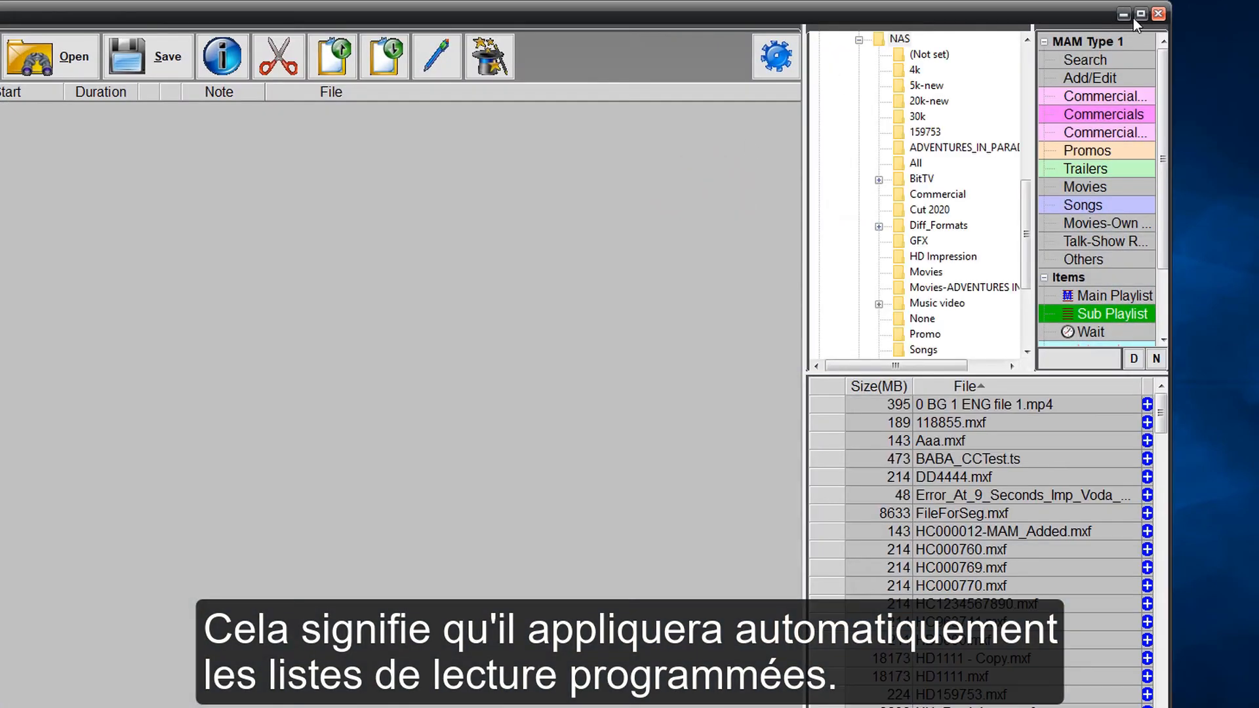
{"action": "left_click", "coordinate": [1136, 17]}
{"action": "left_click", "coordinate": [177, 59]}
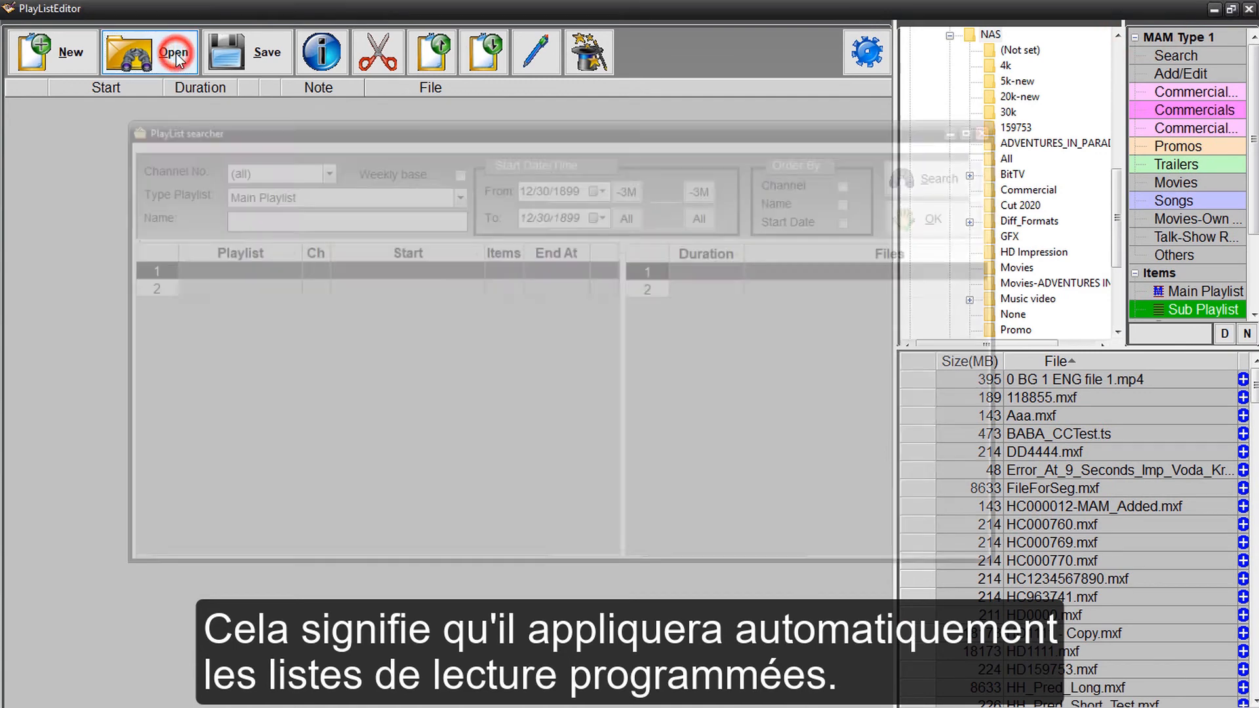
{"action": "left_click", "coordinate": [255, 392]}
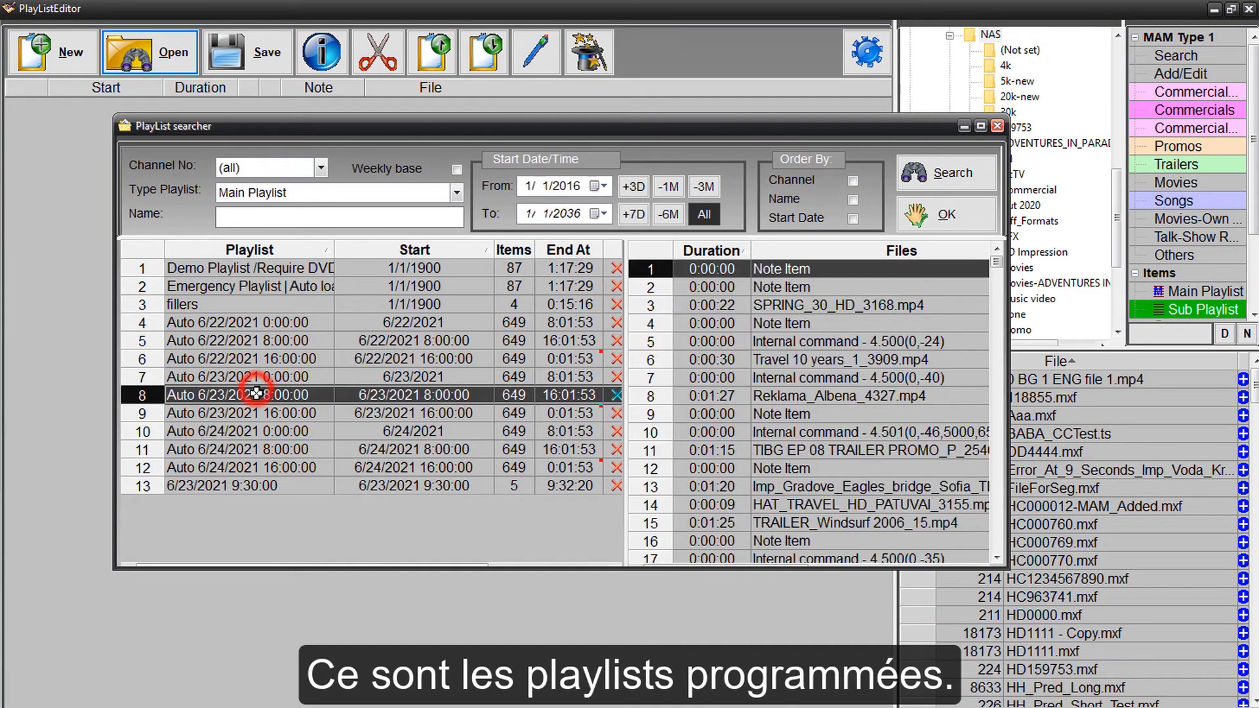
{"action": "left_click", "coordinate": [996, 127]}
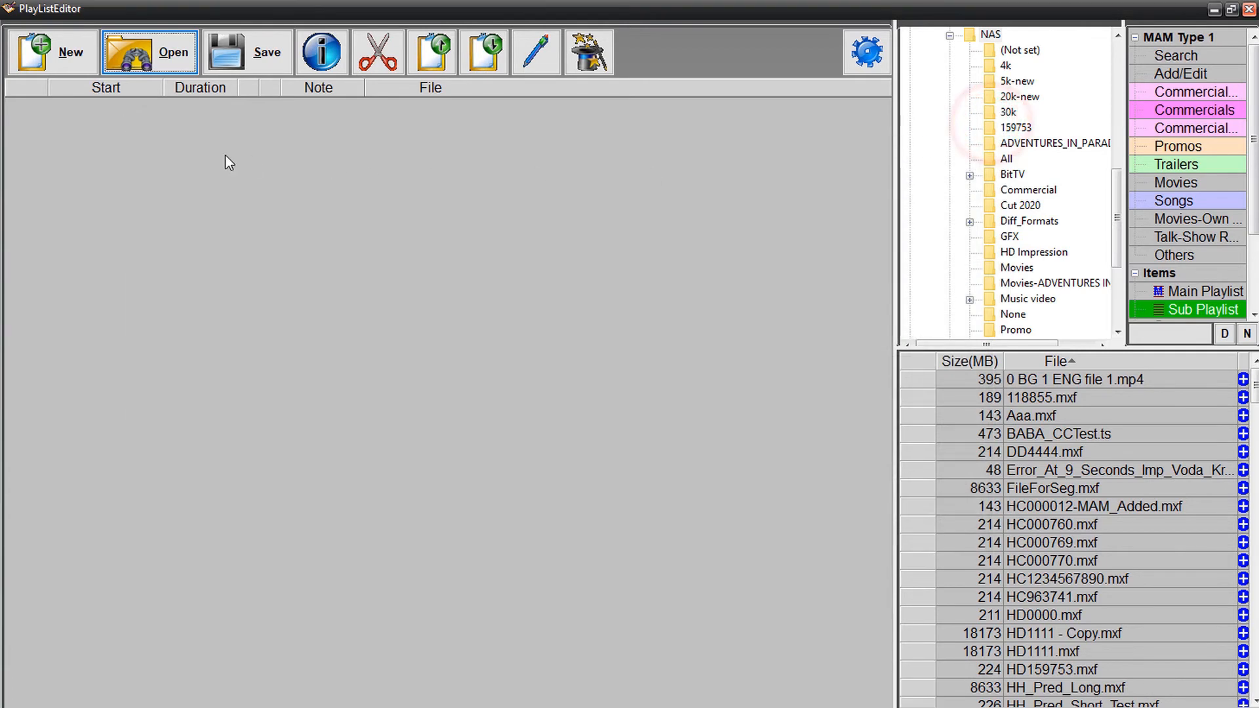
- Create a new main playlist for Test TV dated 6/23/2021 with a start time of 9:32:30
{"action": "left_click", "coordinate": [70, 66]}
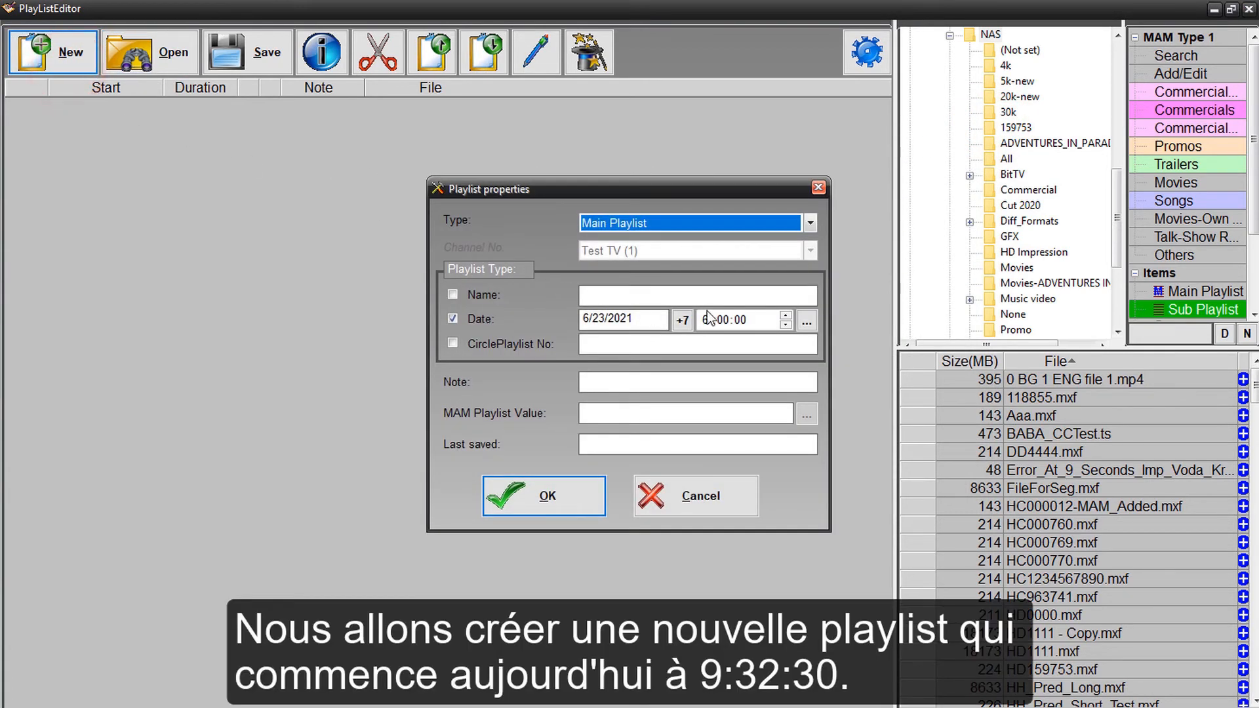
{"action": "left_click", "coordinate": [706, 321]}
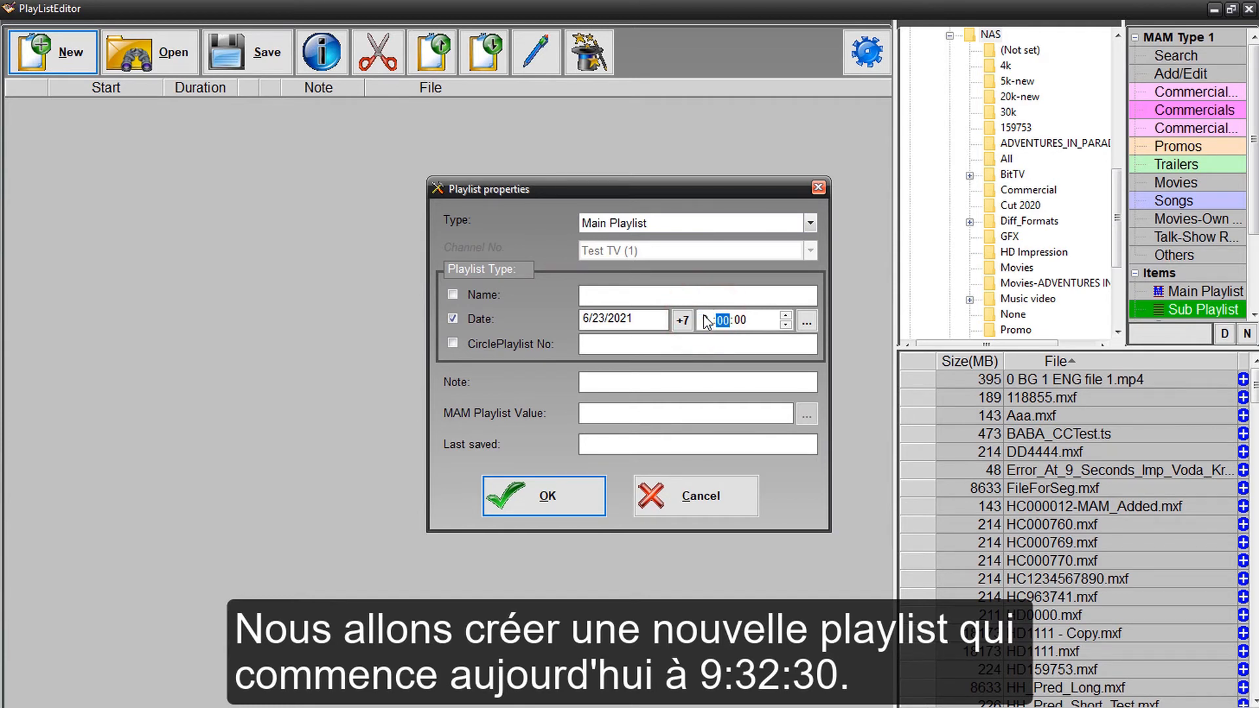
{"action": "key", "text": "Right"}
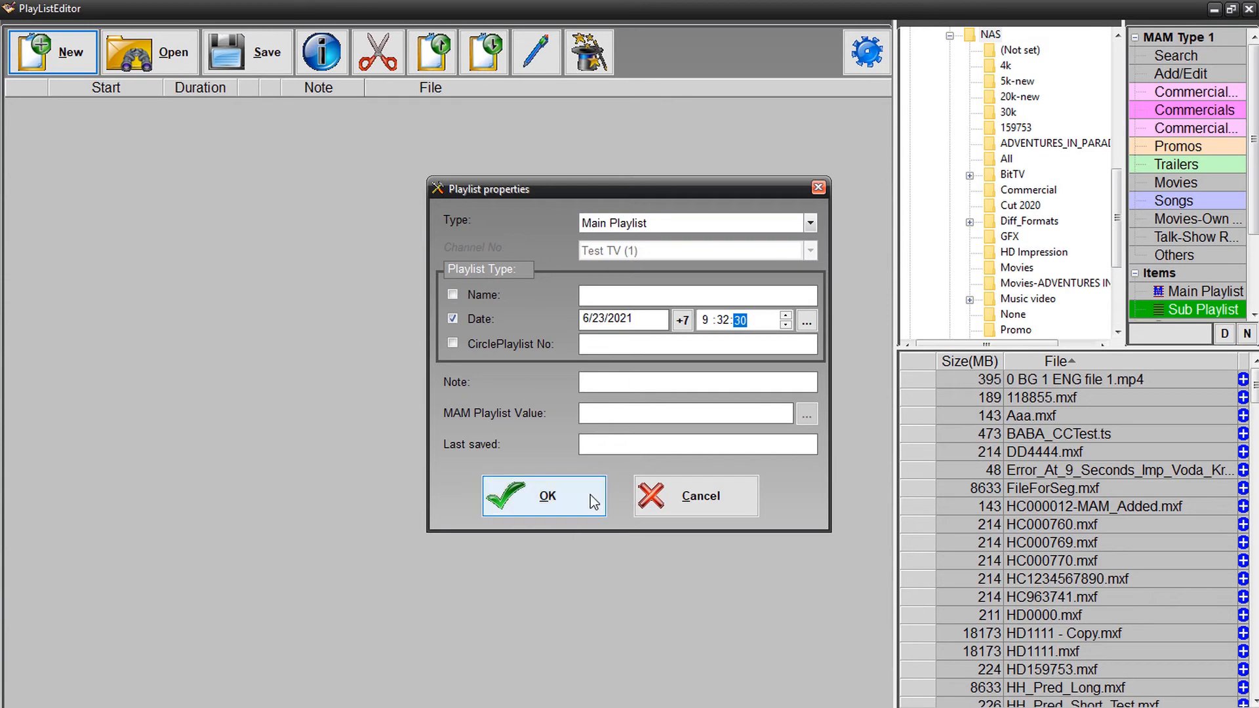
{"action": "left_click", "coordinate": [590, 499]}
- Add the seven files from HC000760.mxf through HD1111 - Copy.mxf to the new playlist and save it
{"action": "left_click", "coordinate": [1090, 530]}
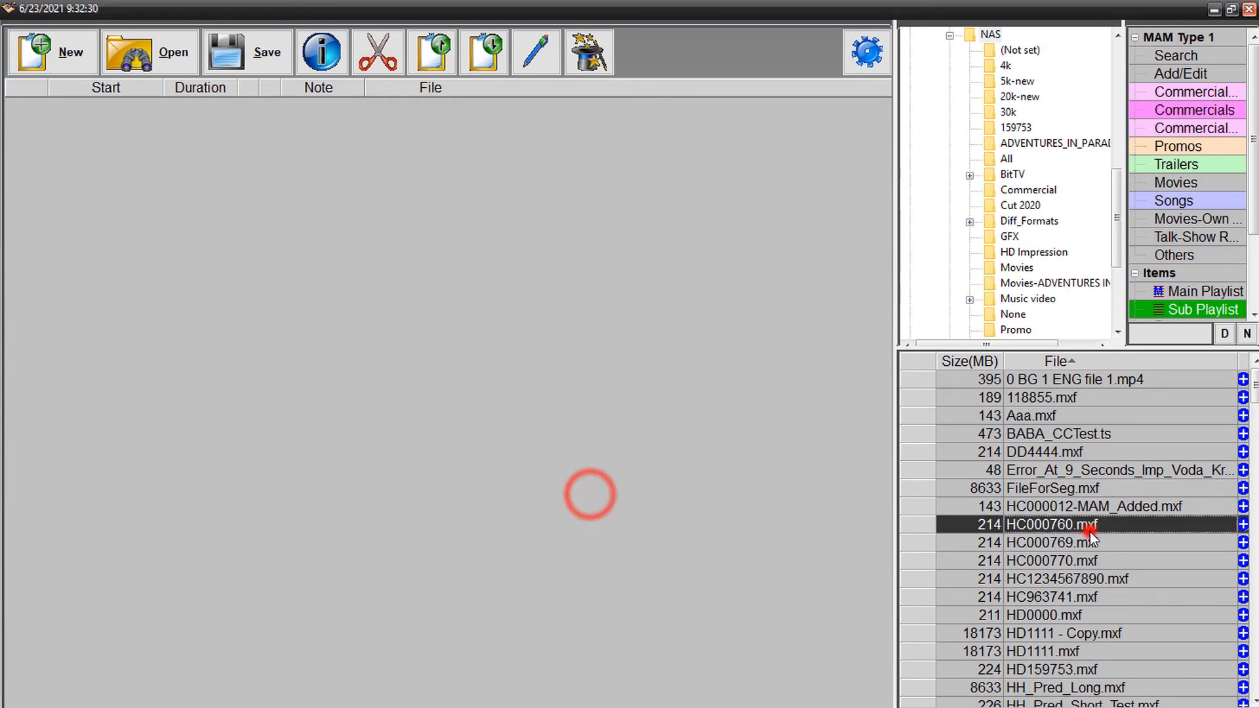
{"action": "left_click", "coordinate": [1053, 633], "text": "shift"}
{"action": "left_click_drag", "start_coordinate": [1082, 601], "coordinate": [591, 435]}
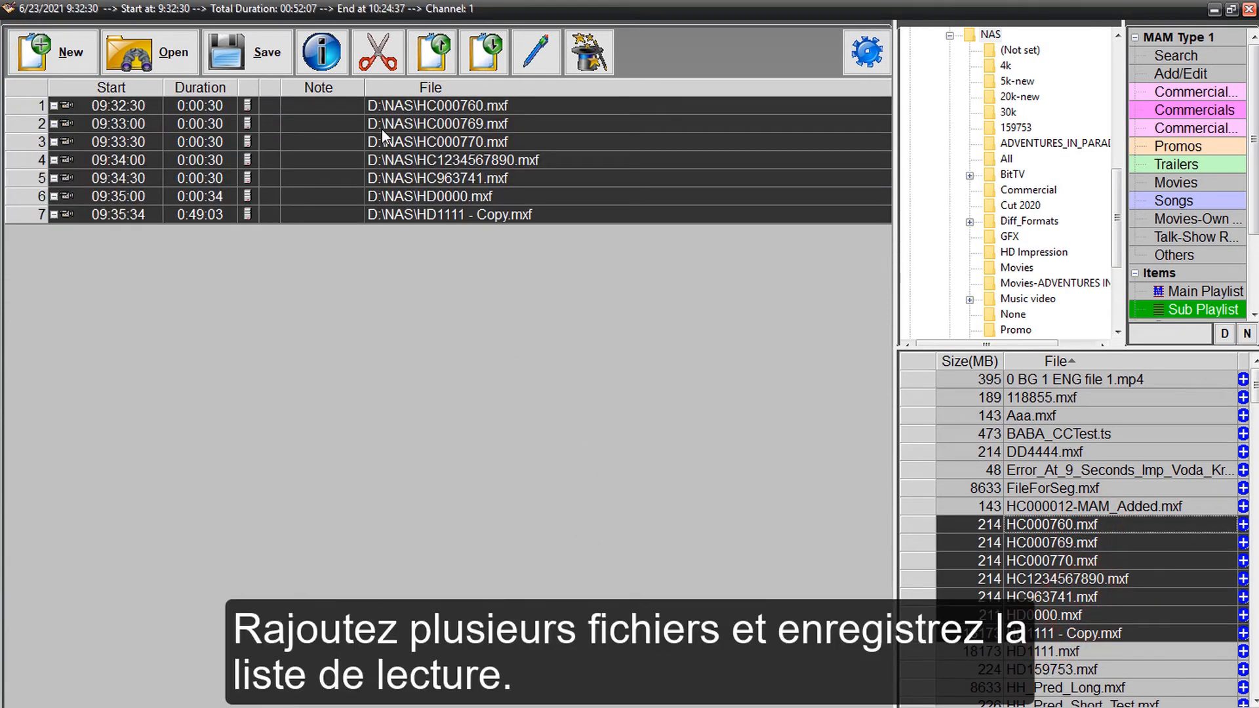
{"action": "left_click", "coordinate": [248, 53]}
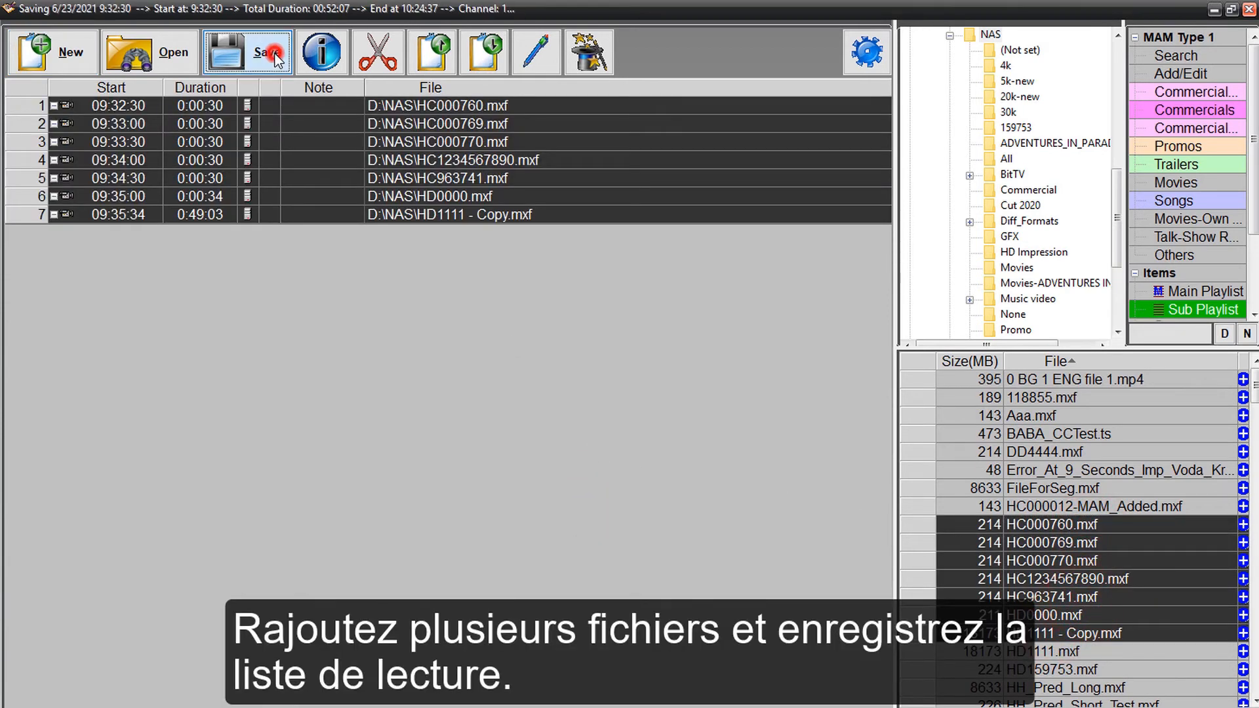
- Switch to Control Center and check the automatically loaded 6/23/2021 9:32:30 playlist at the end of the on-air list
{"action": "left_click", "coordinate": [1213, 10]}
{"action": "left_click", "coordinate": [188, 707]}
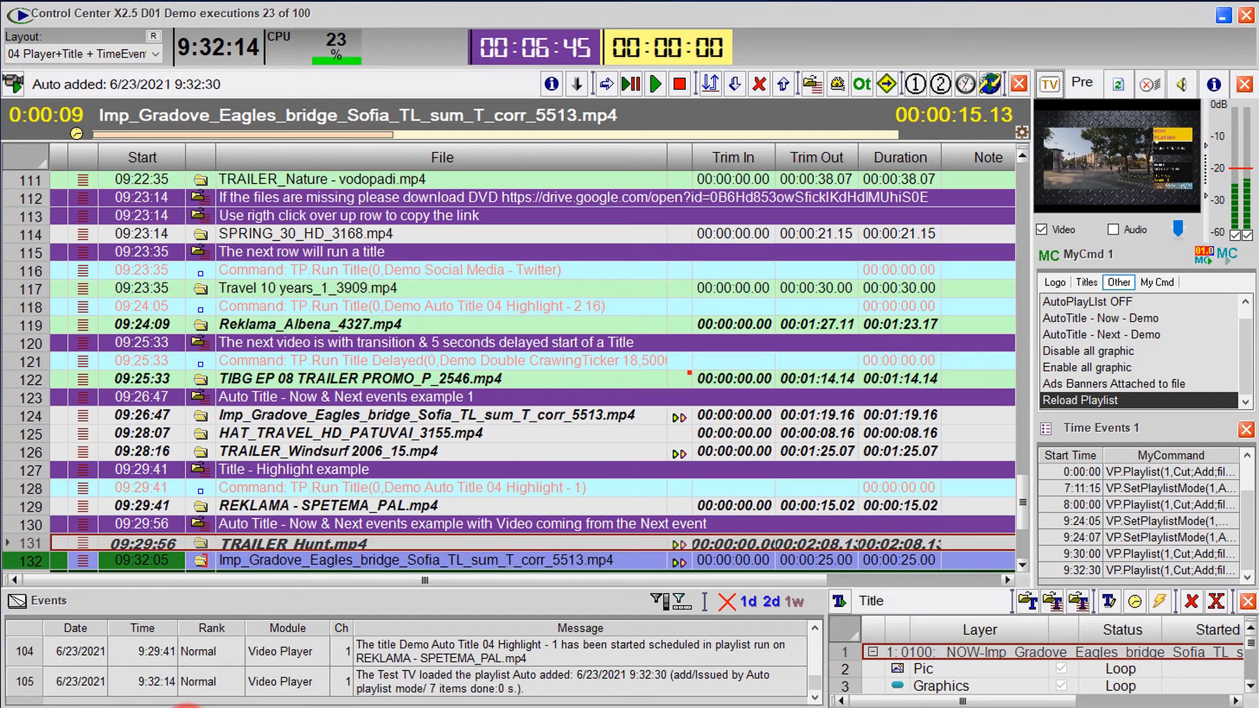
{"action": "left_click", "coordinate": [360, 557]}
{"action": "scroll", "coordinate": [359, 558], "scroll_direction": "down", "scroll_amount": 4}
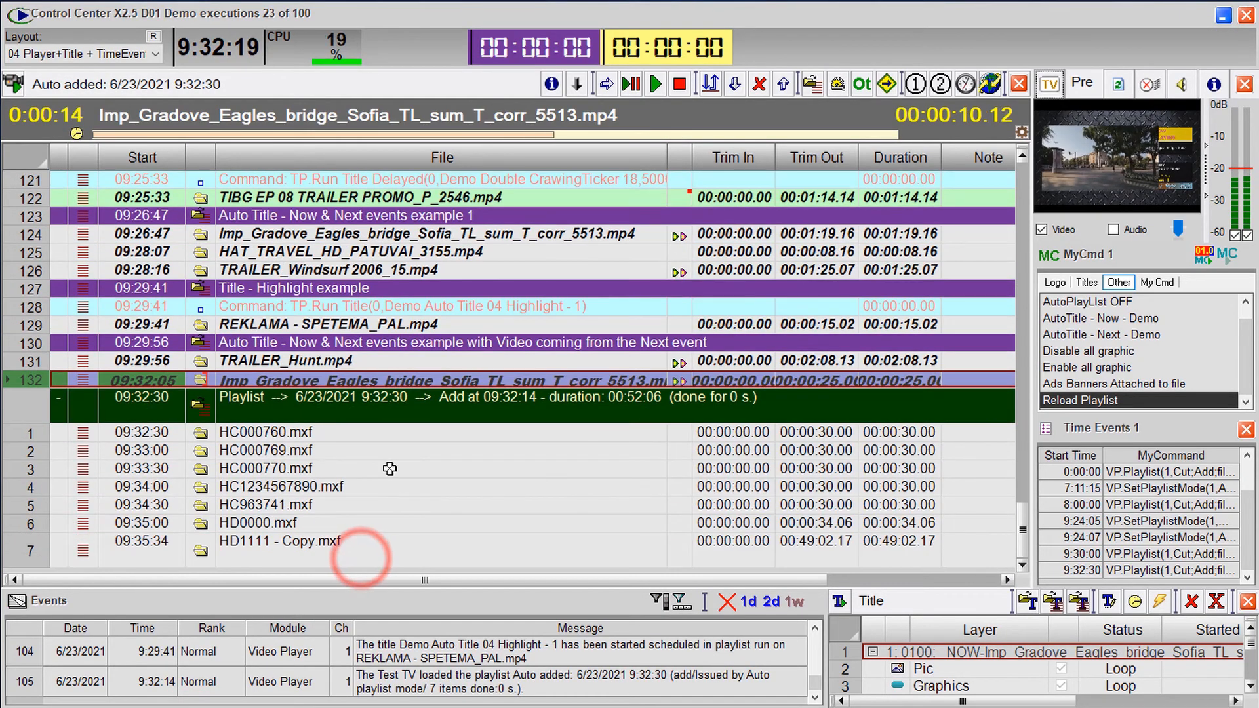
{"action": "left_click", "coordinate": [468, 399]}
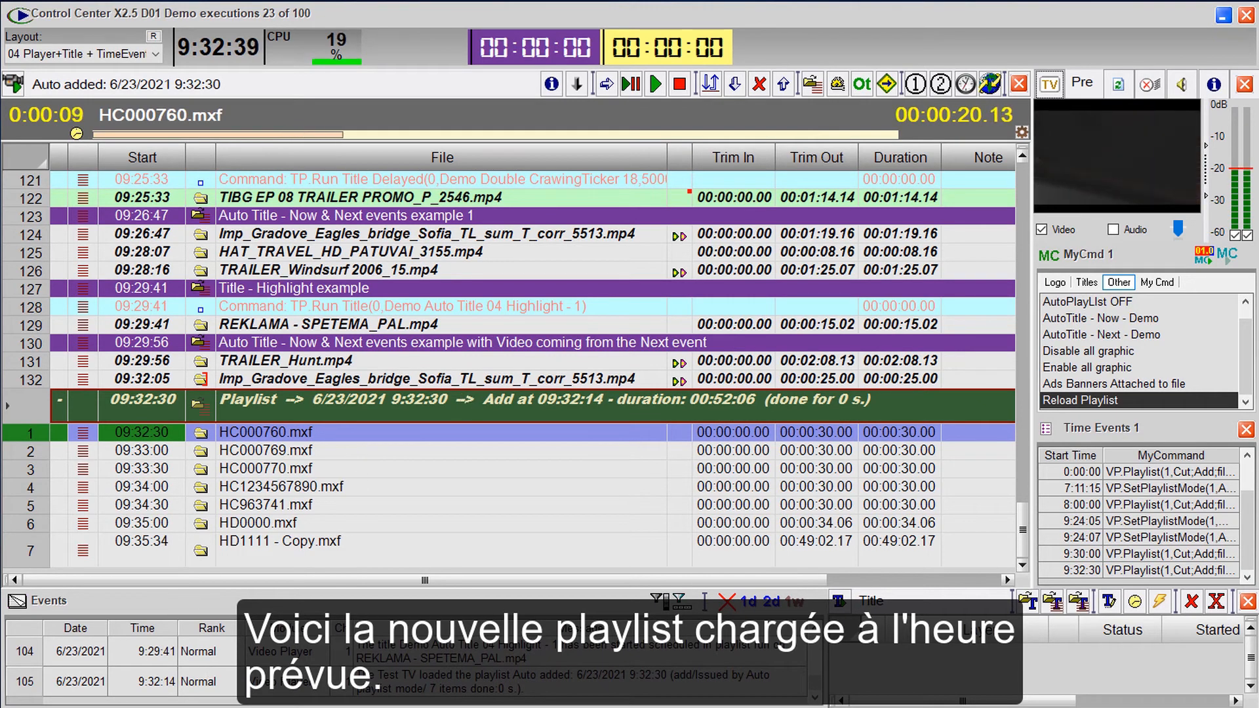
- Return to PlayList Editor and review the rows of the 6/23/2021 9:32:30 playlist, including the currently playing file
{"action": "mouse_move", "coordinate": [147, 707]}
{"action": "left_click", "coordinate": [148, 646]}
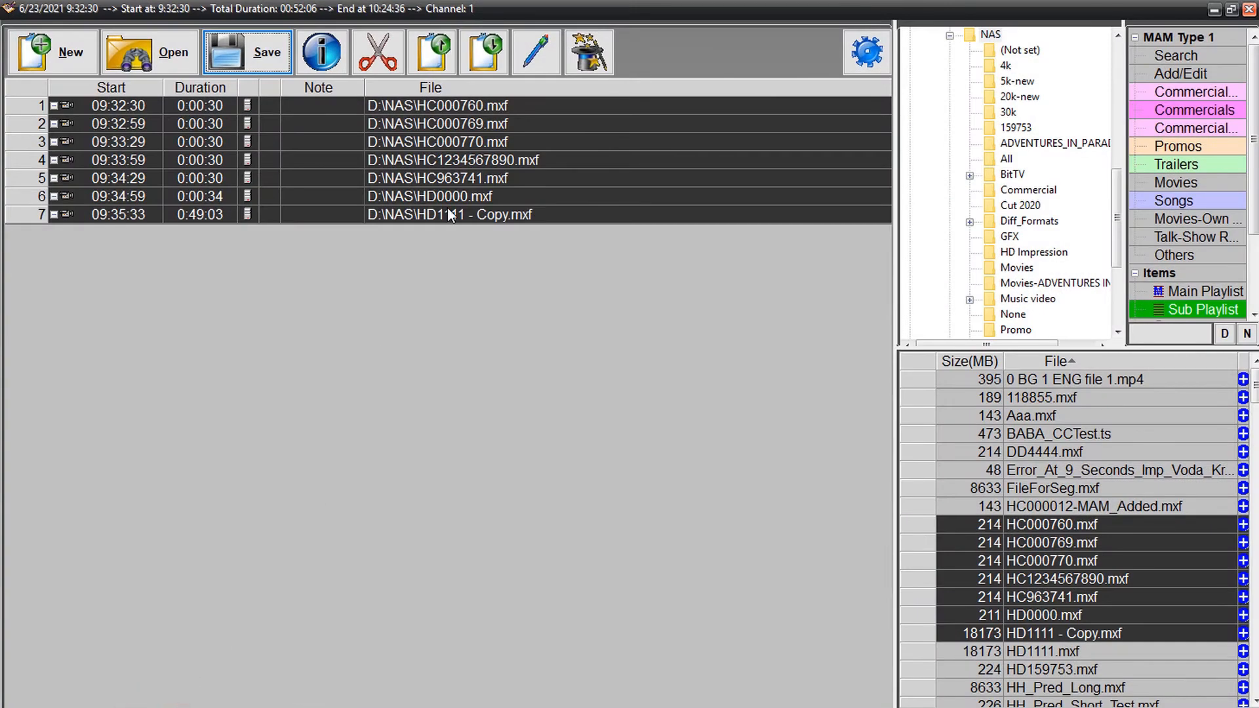
{"action": "left_click", "coordinate": [471, 181]}
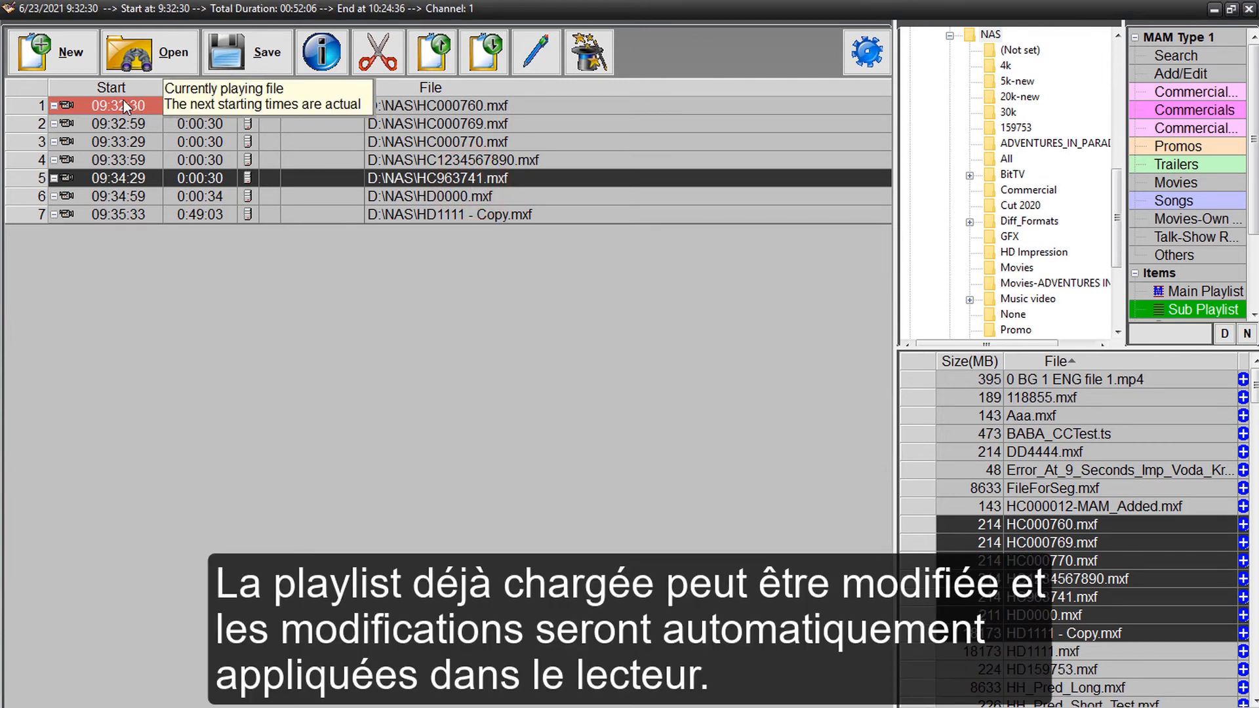
{"action": "left_click", "coordinate": [300, 209]}
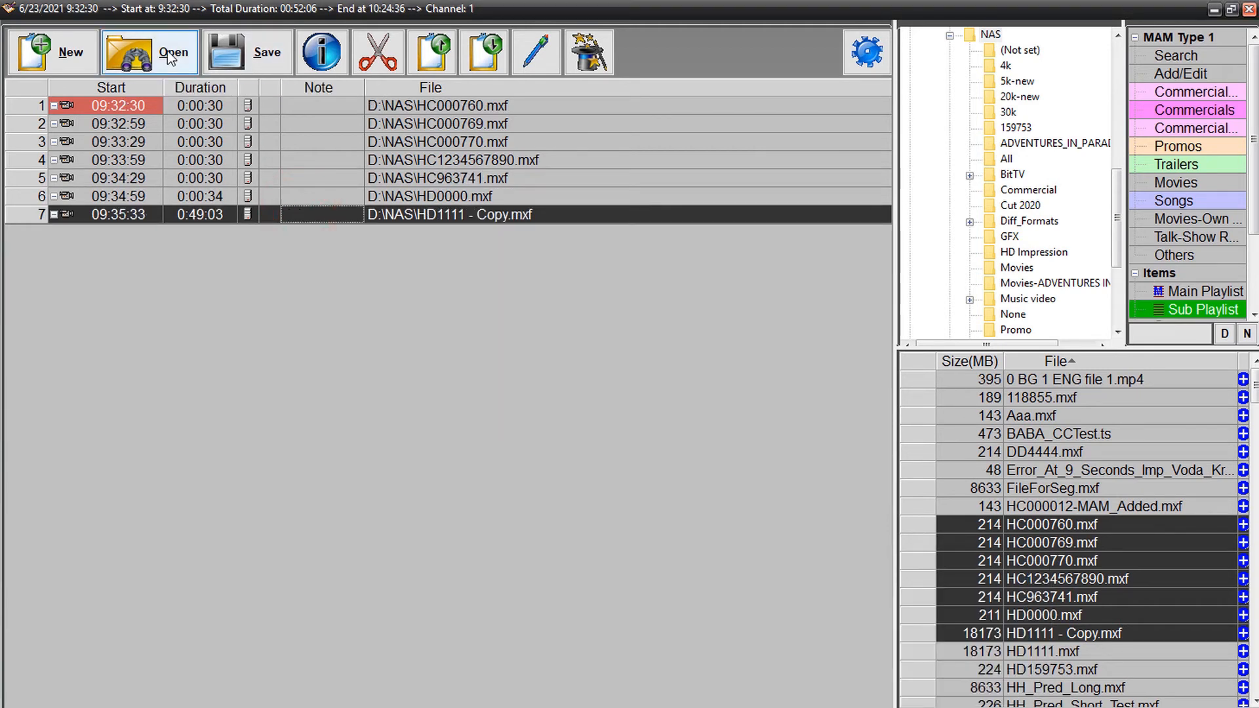
- Inspect the Emergency Playlist among the main playlists of all channels and open the fillers playlist
{"action": "left_click", "coordinate": [168, 53]}
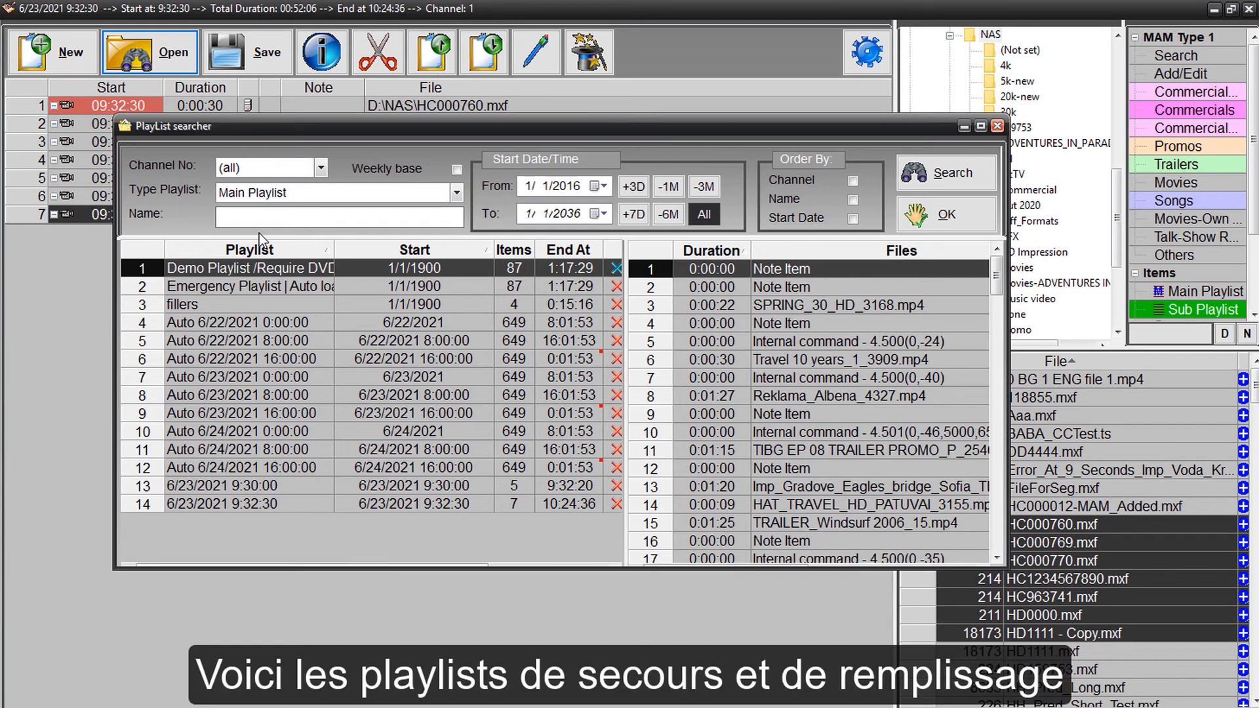
{"action": "left_click", "coordinate": [265, 285]}
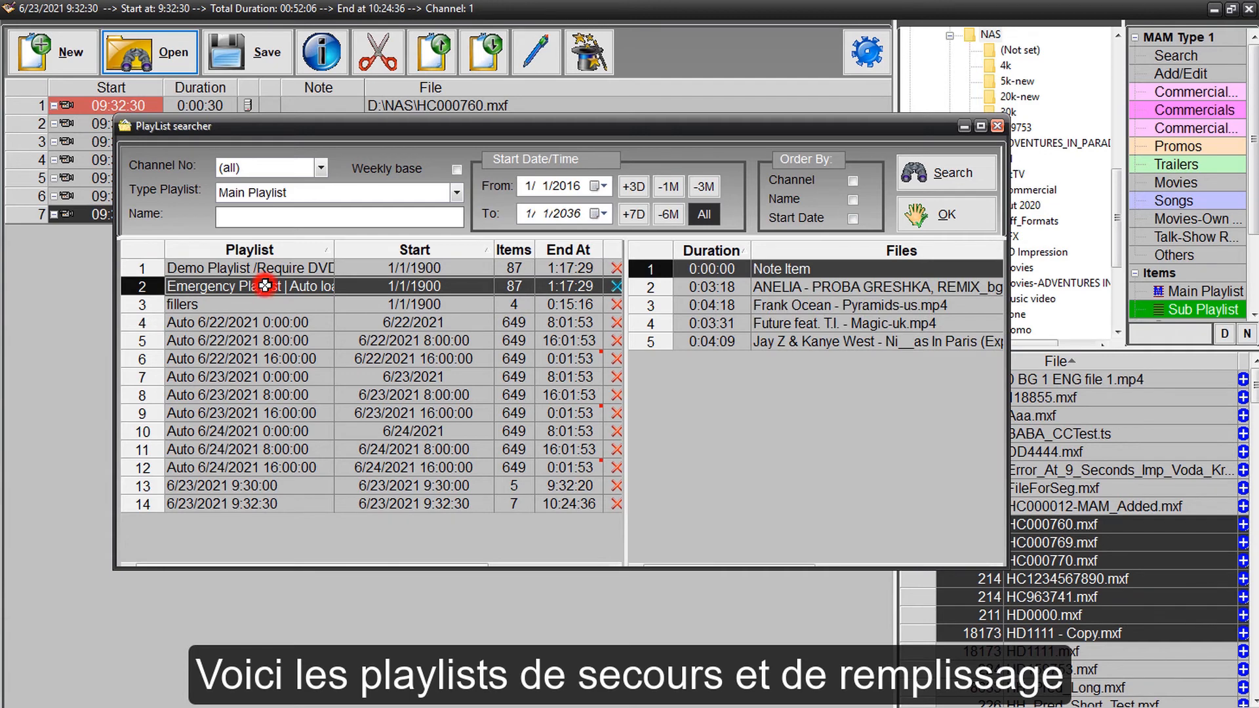
{"action": "left_click", "coordinate": [953, 229]}
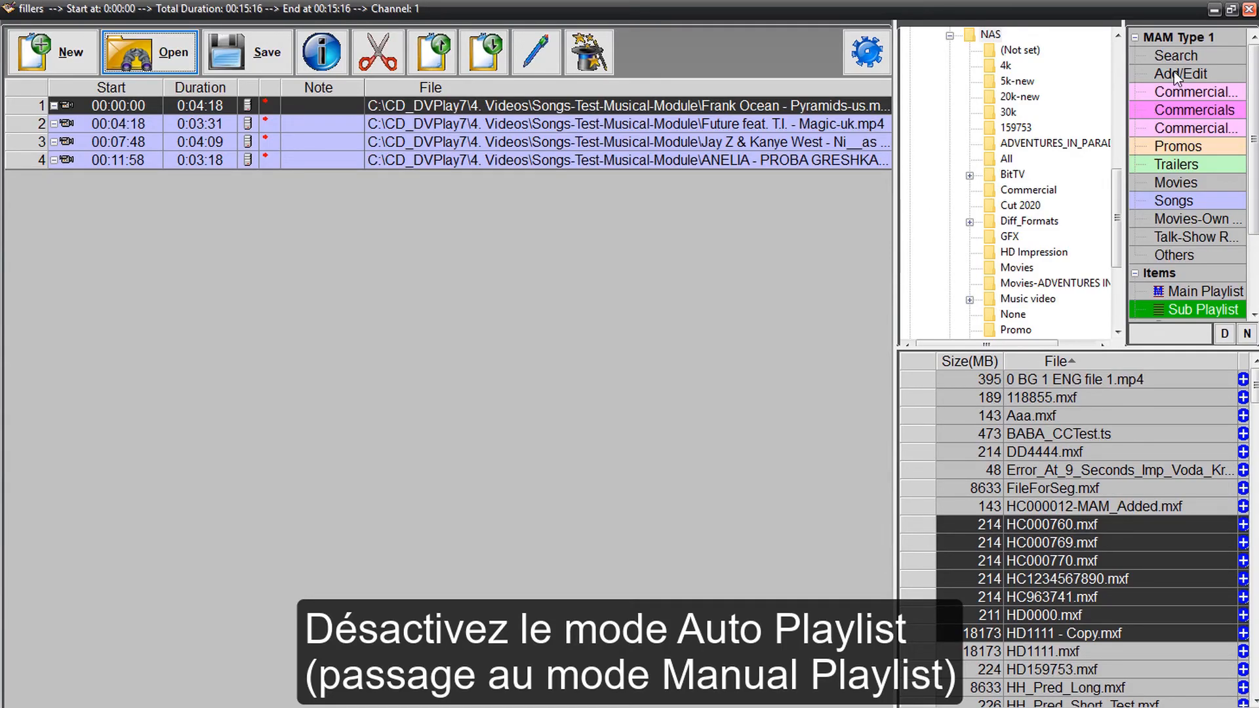
- Turn off Auto Playlist mode for Test TV in Control Center, choosing manual loading by the operator, and save the channel settings
{"action": "left_click", "coordinate": [1214, 12]}
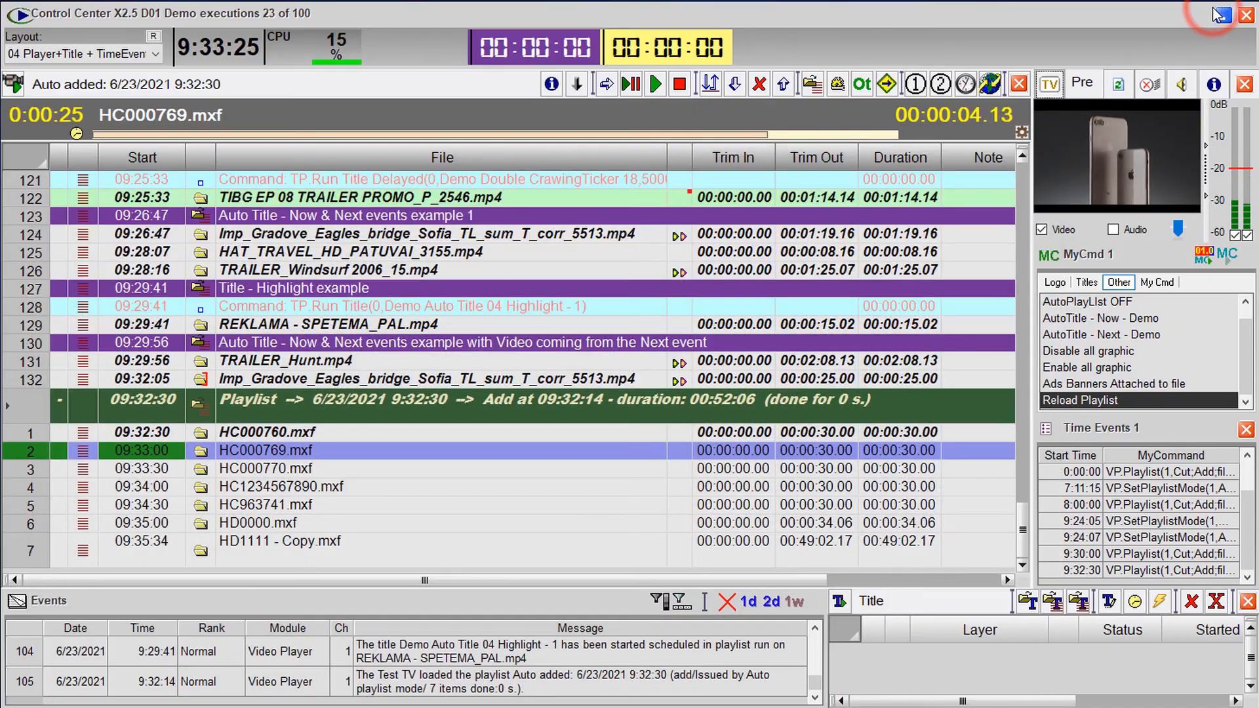
{"action": "left_click", "coordinate": [13, 84]}
{"action": "left_click", "coordinate": [59, 115]}
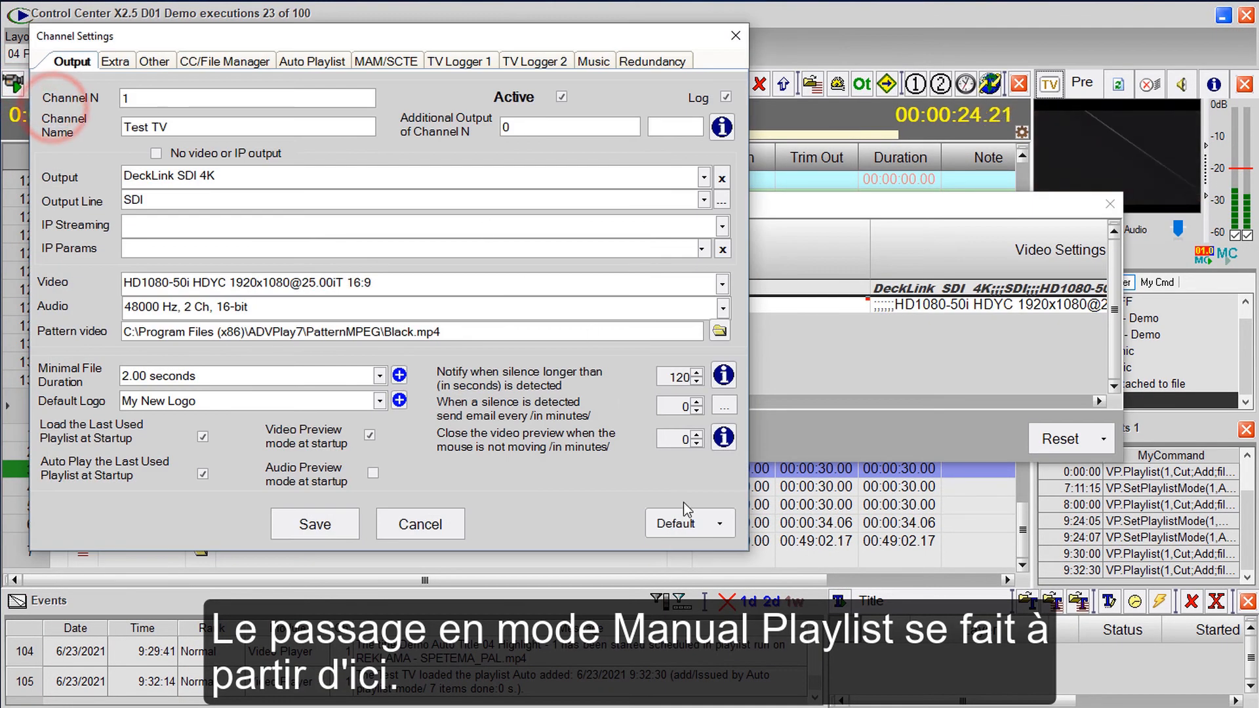
{"action": "left_click", "coordinate": [723, 524]}
{"action": "left_click", "coordinate": [738, 592]}
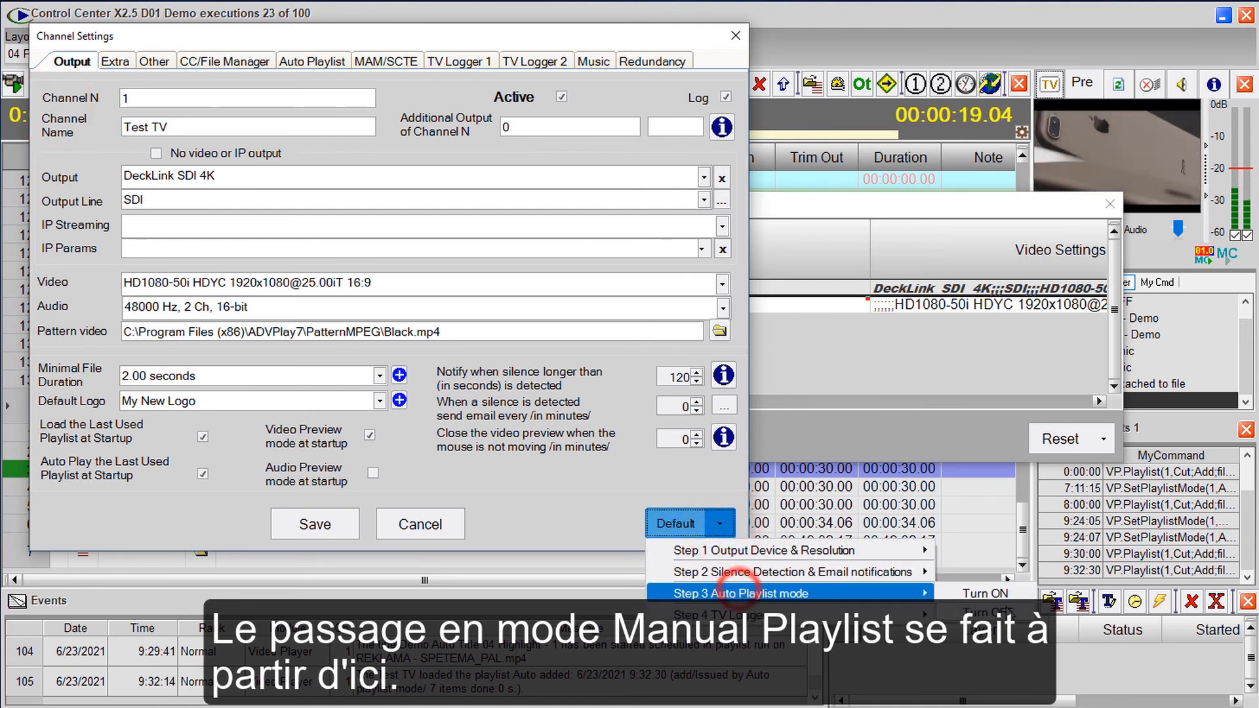
{"action": "left_click", "coordinate": [1007, 610]}
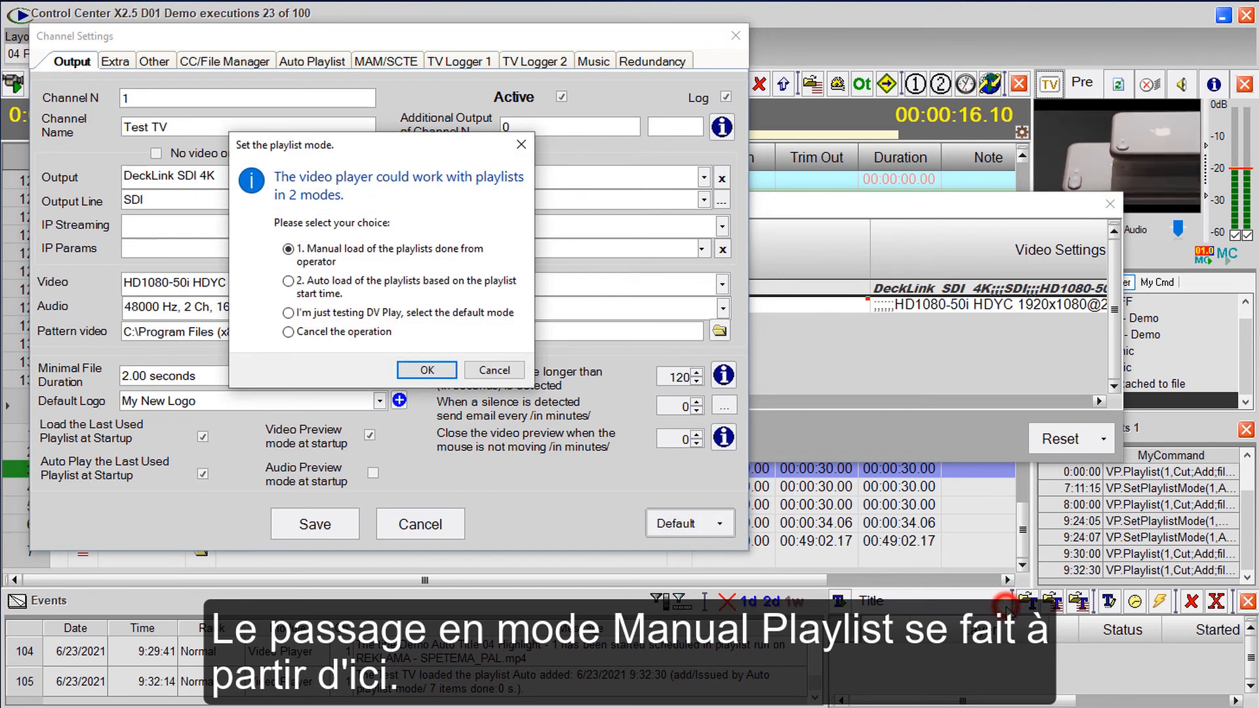
{"action": "left_click", "coordinate": [439, 374]}
{"action": "left_click", "coordinate": [498, 299]}
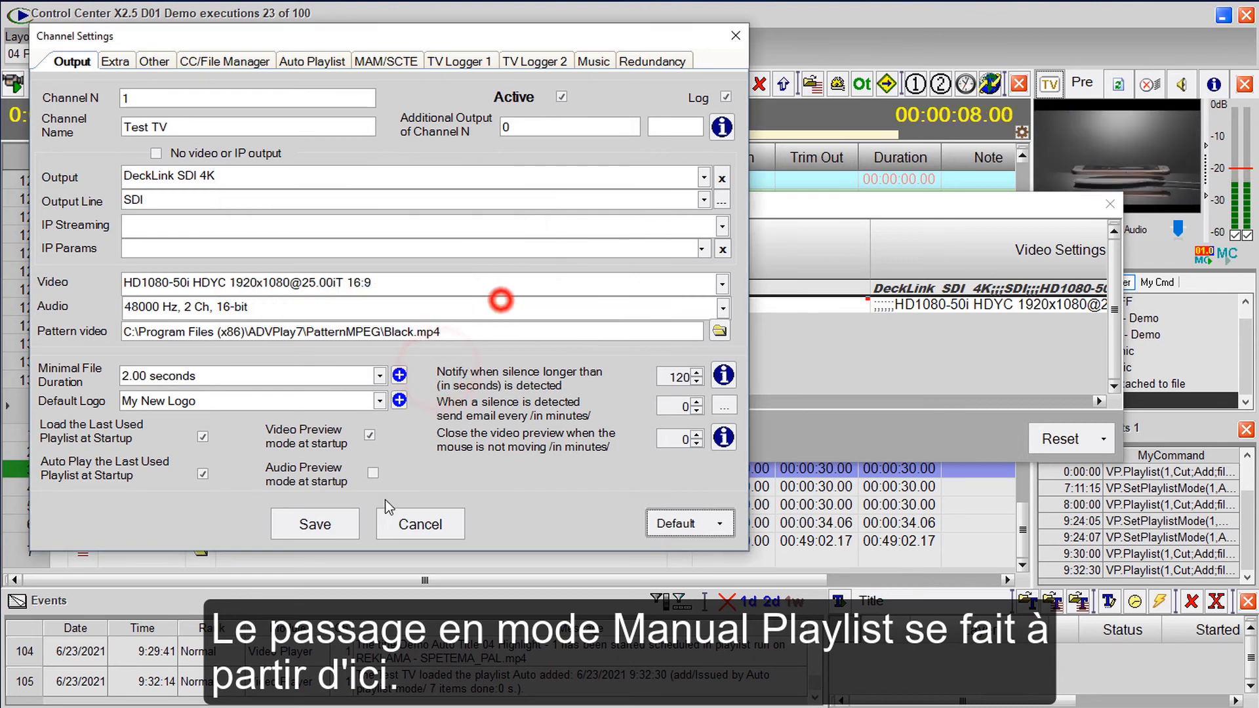
{"action": "left_click", "coordinate": [316, 523]}
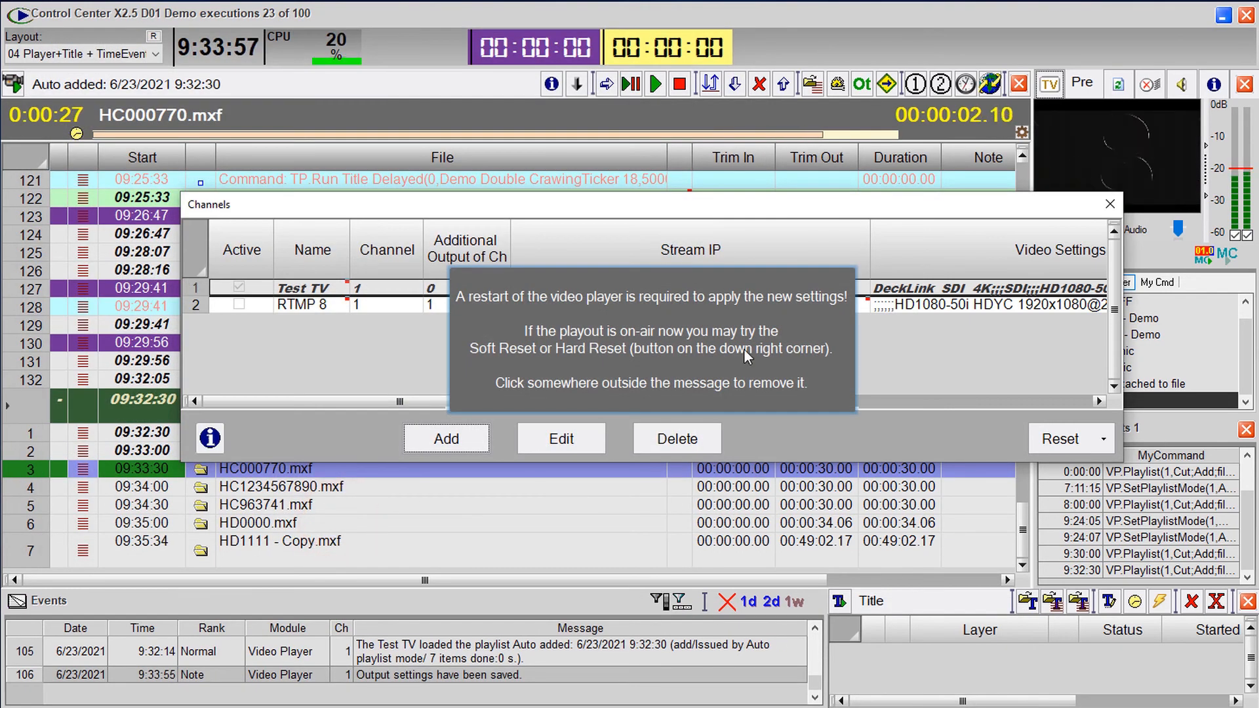
{"action": "left_click", "coordinate": [1110, 205]}
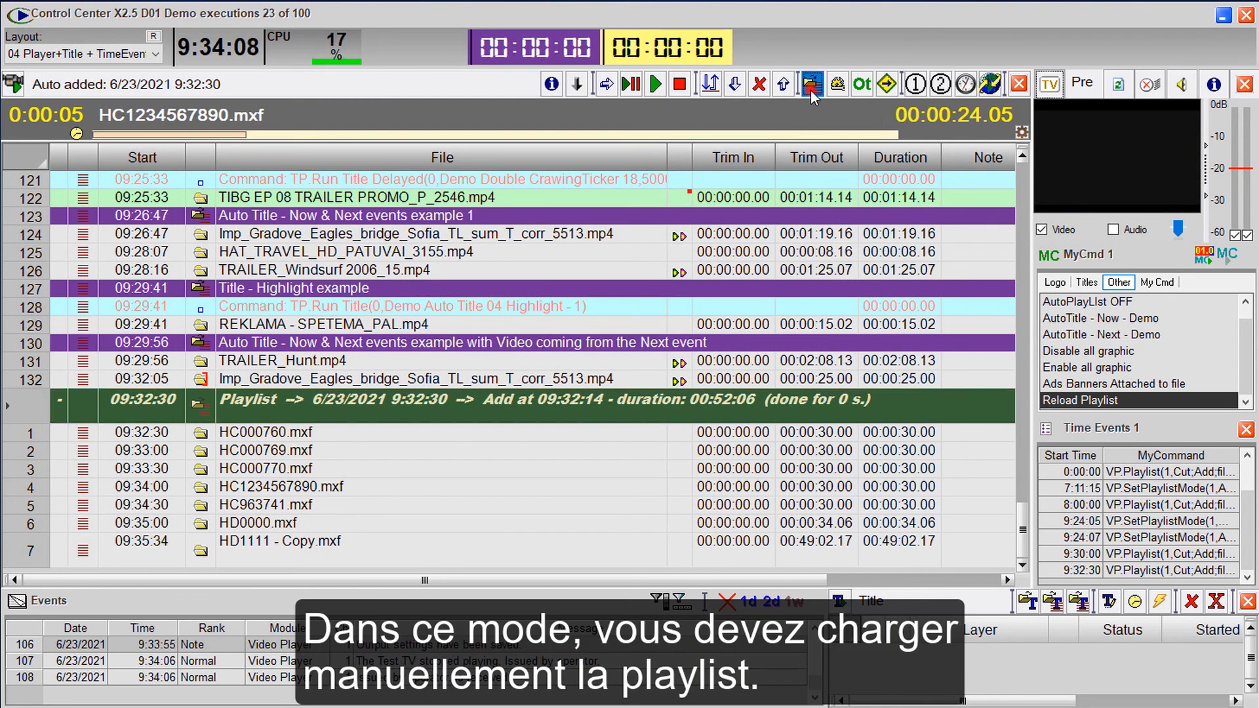
- Open the Demo Playlist from Test TV's main playlists in the player and start playing it
{"action": "left_click", "coordinate": [811, 85]}
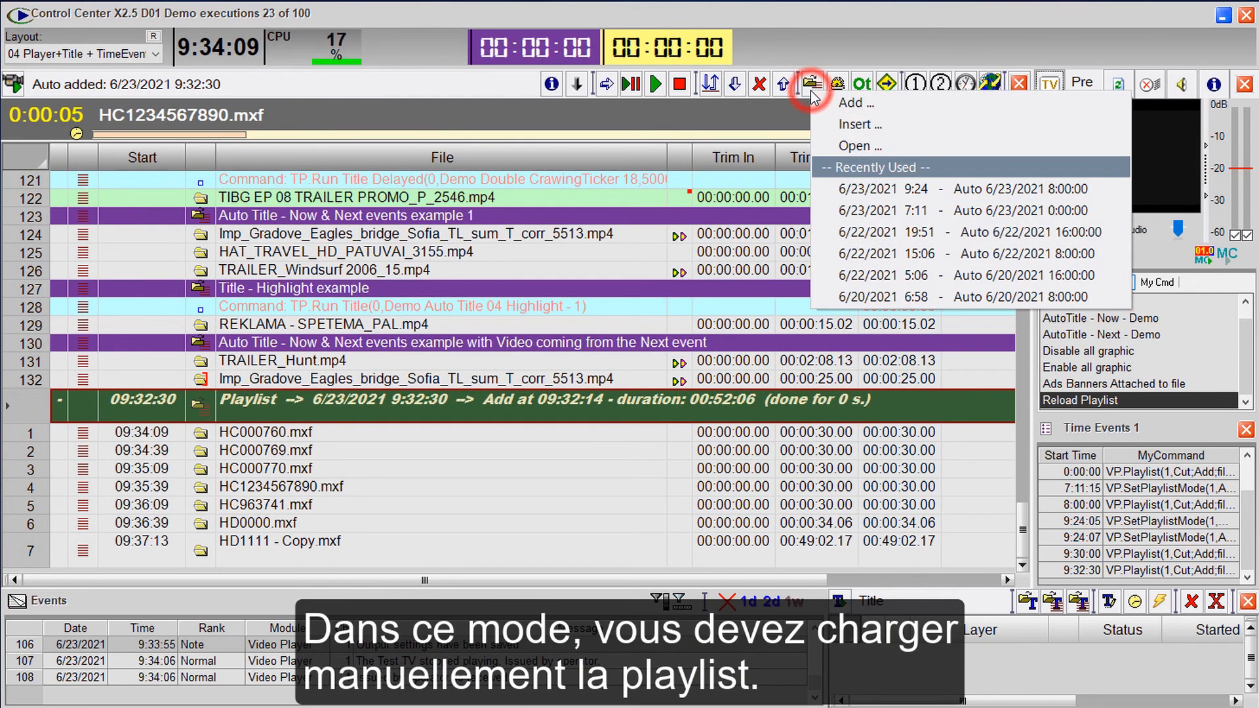
{"action": "left_click", "coordinate": [831, 146]}
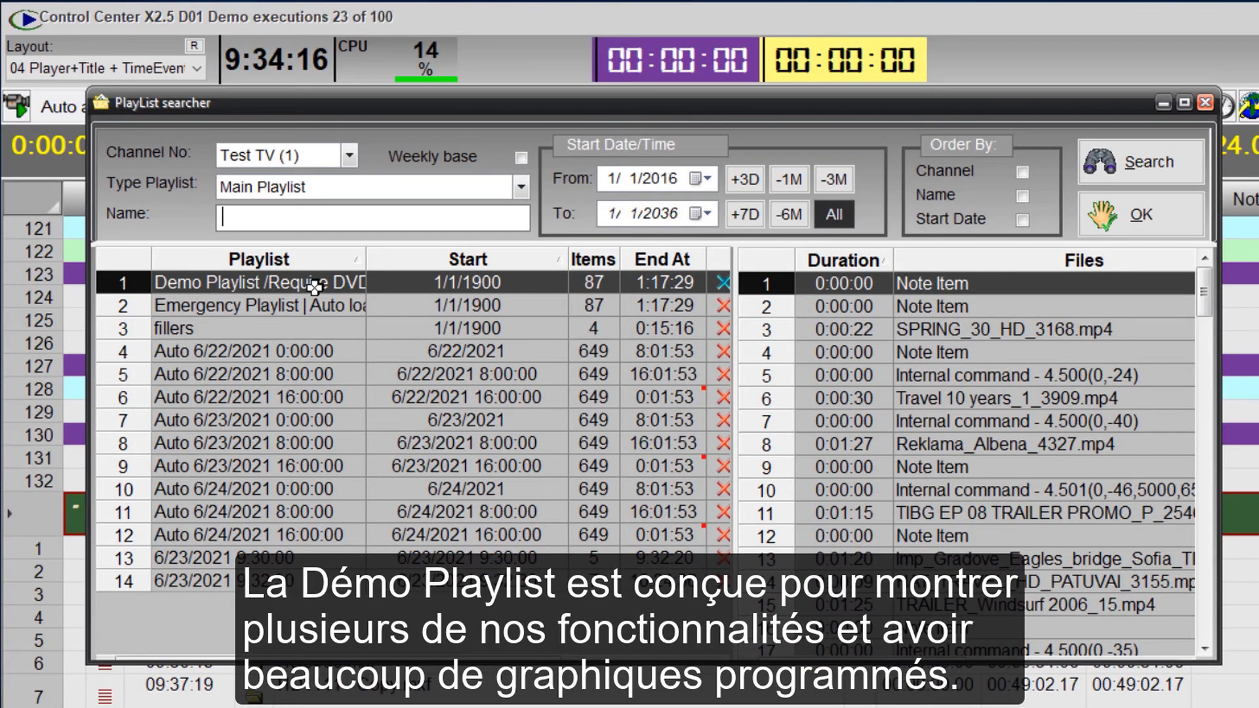
{"action": "double_click", "coordinate": [316, 286]}
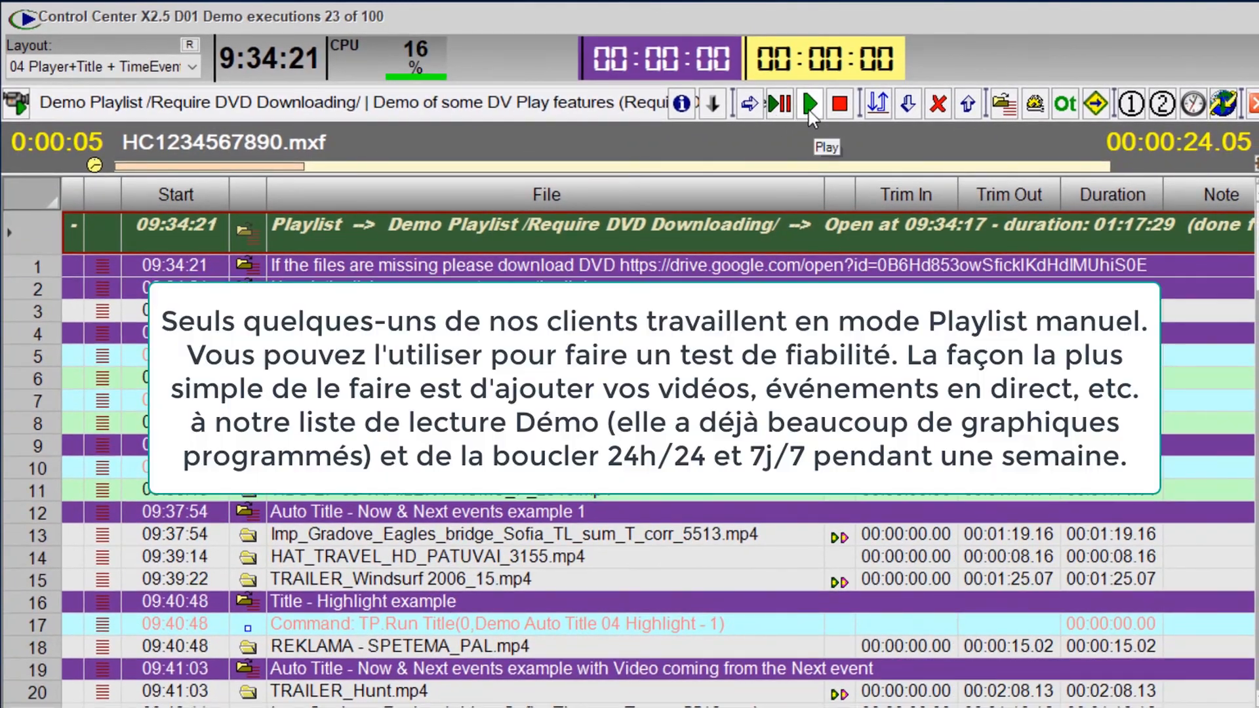
{"action": "left_click", "coordinate": [808, 109]}
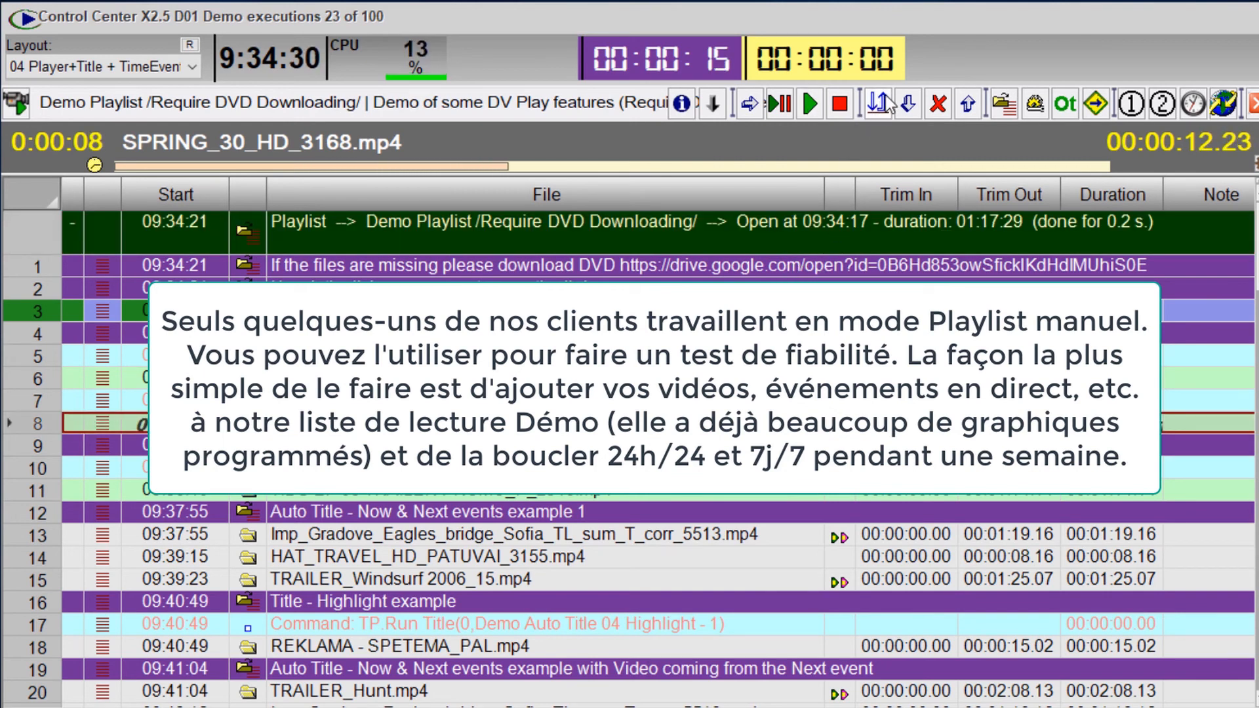
{"action": "left_click", "coordinate": [881, 143]}
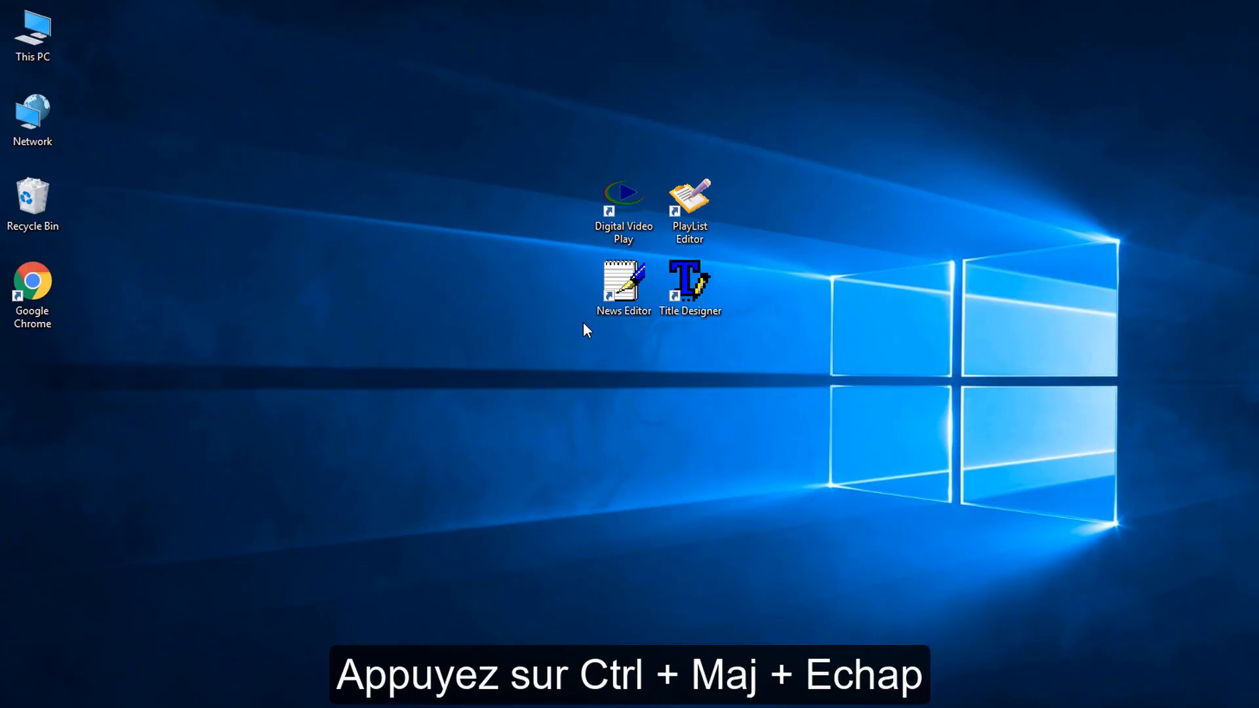
- Switch to Task Manager and disable ControlCenter among the Windows startup programs
{"action": "key", "text": "ctrl+shift+Escape"}
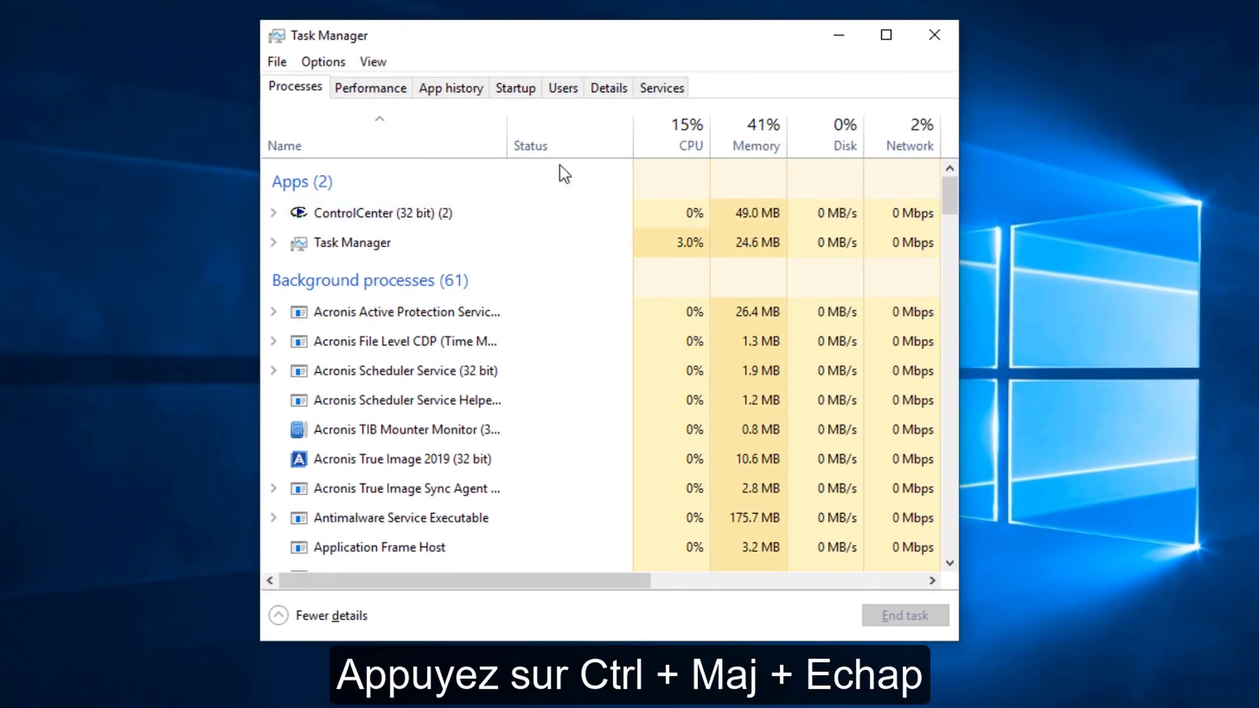
{"action": "left_click", "coordinate": [529, 89]}
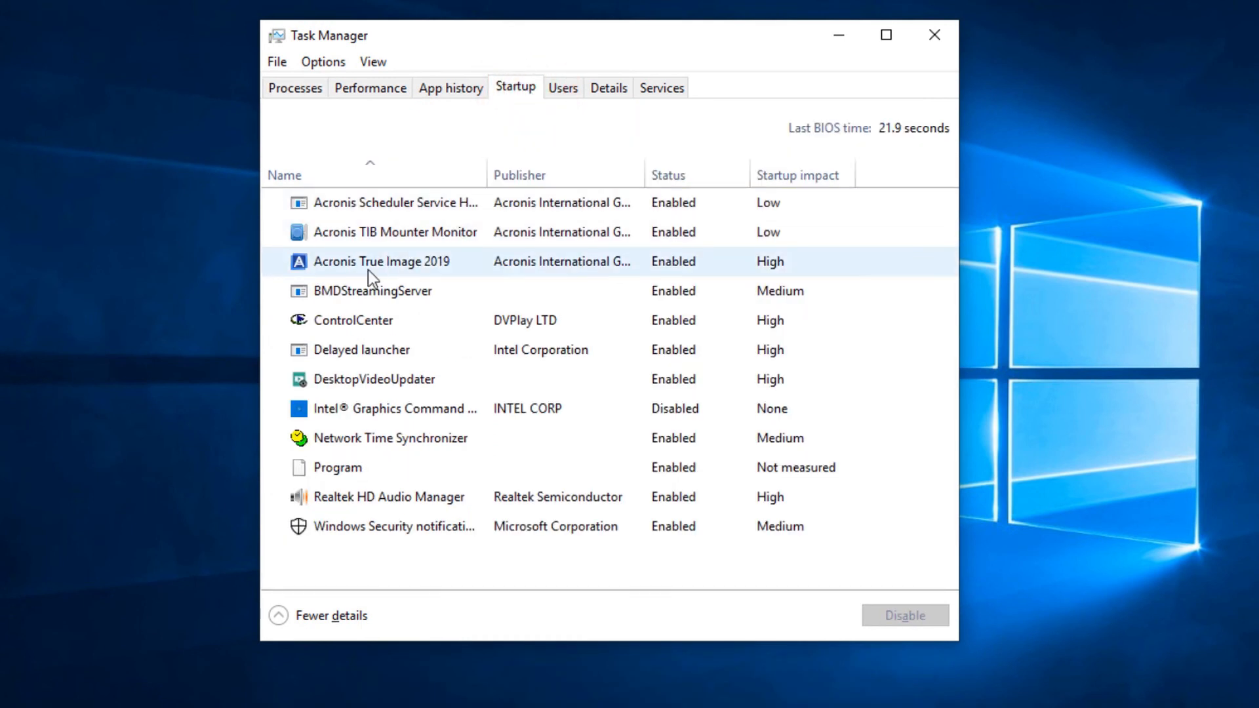
{"action": "left_click", "coordinate": [329, 312]}
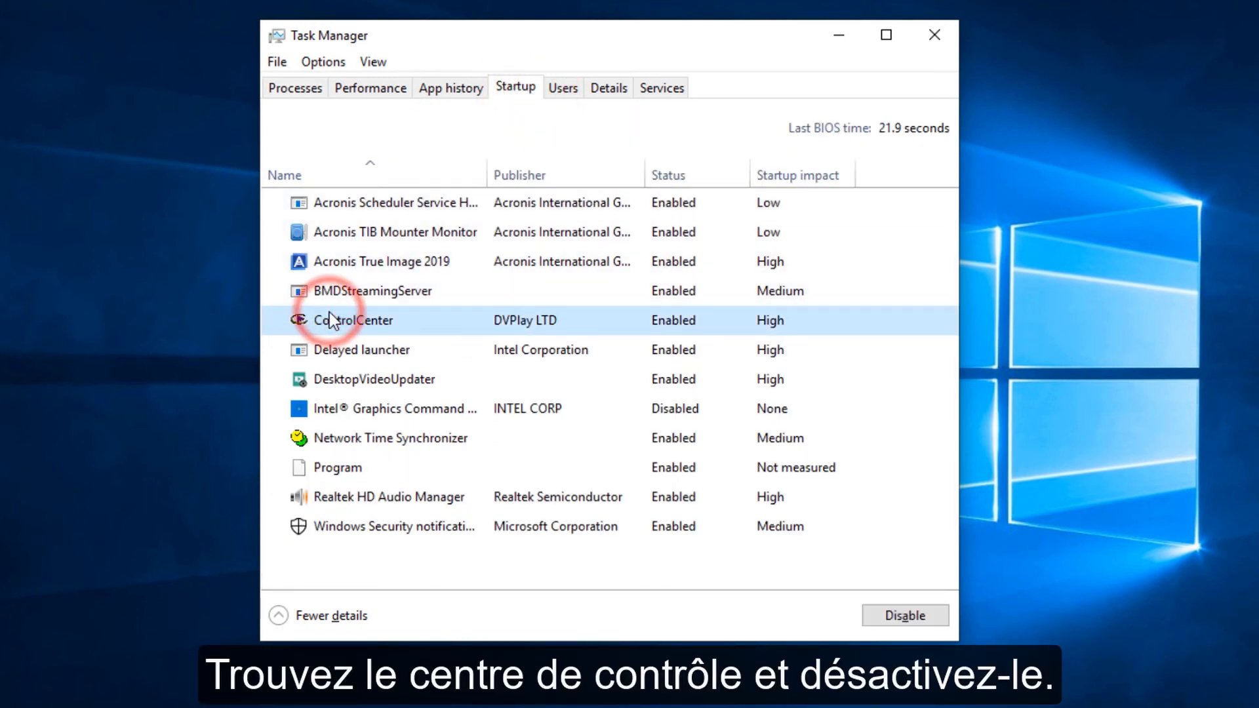
{"action": "right_click", "coordinate": [336, 316]}
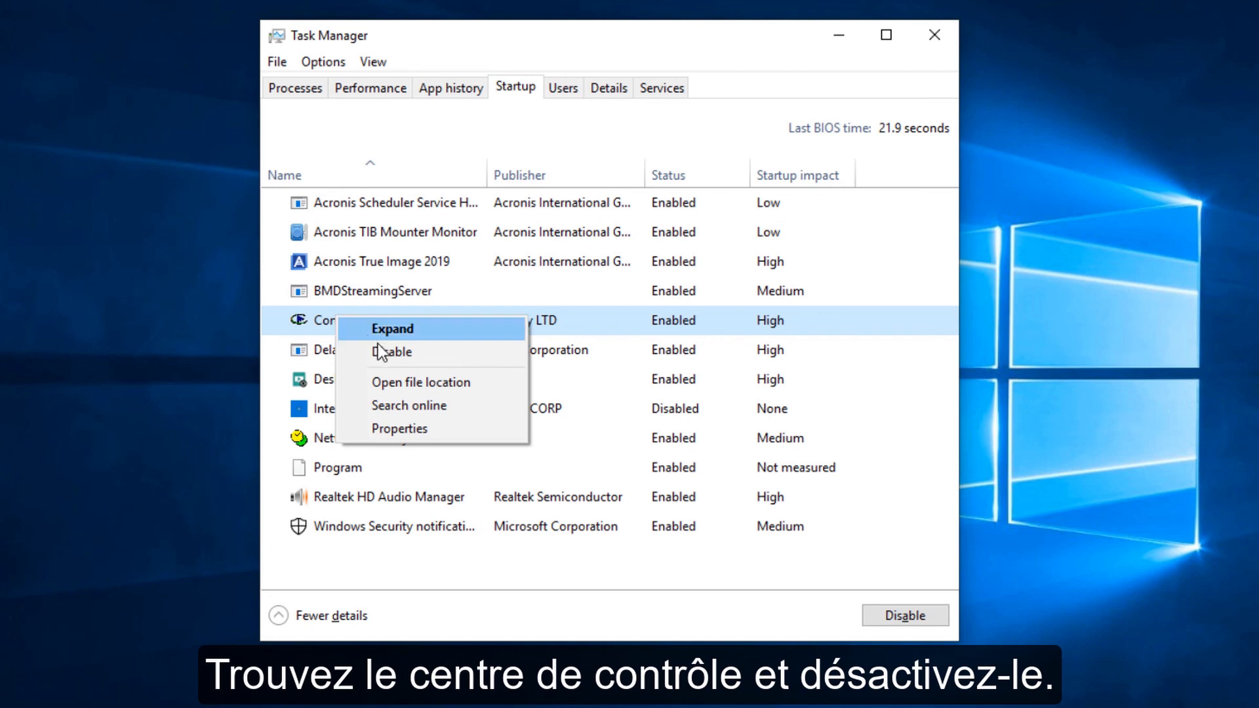
{"action": "left_click", "coordinate": [385, 351]}
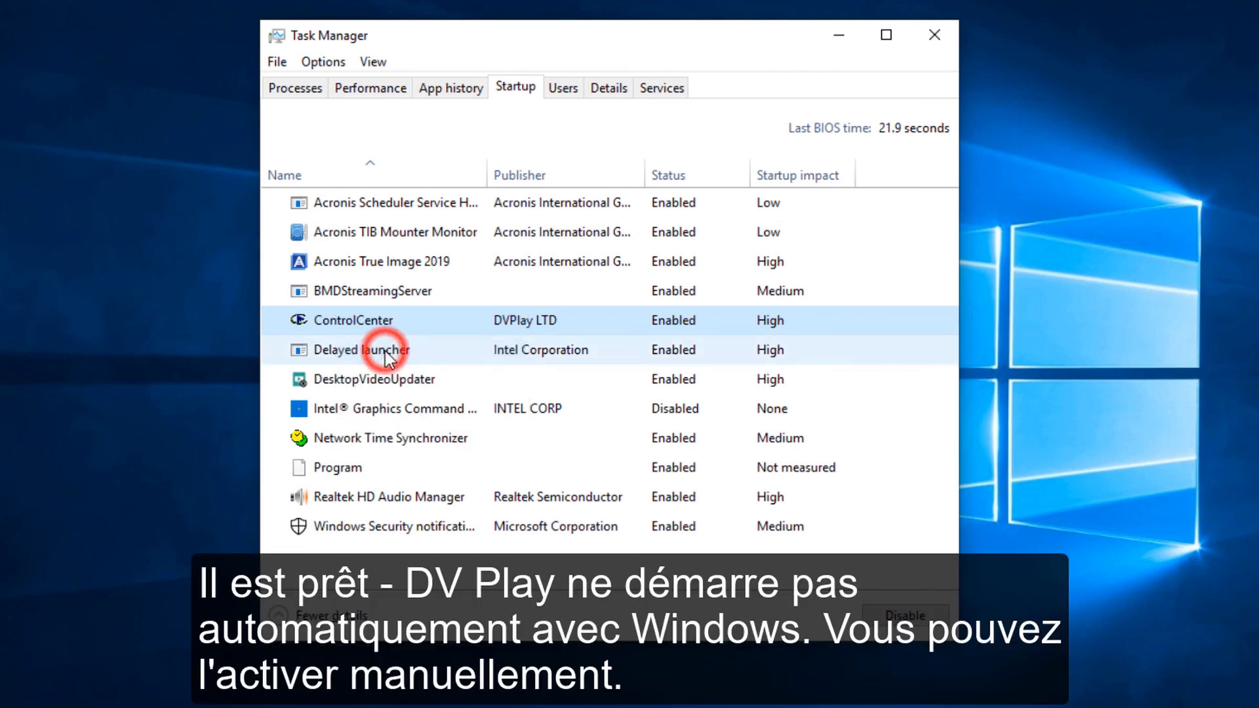